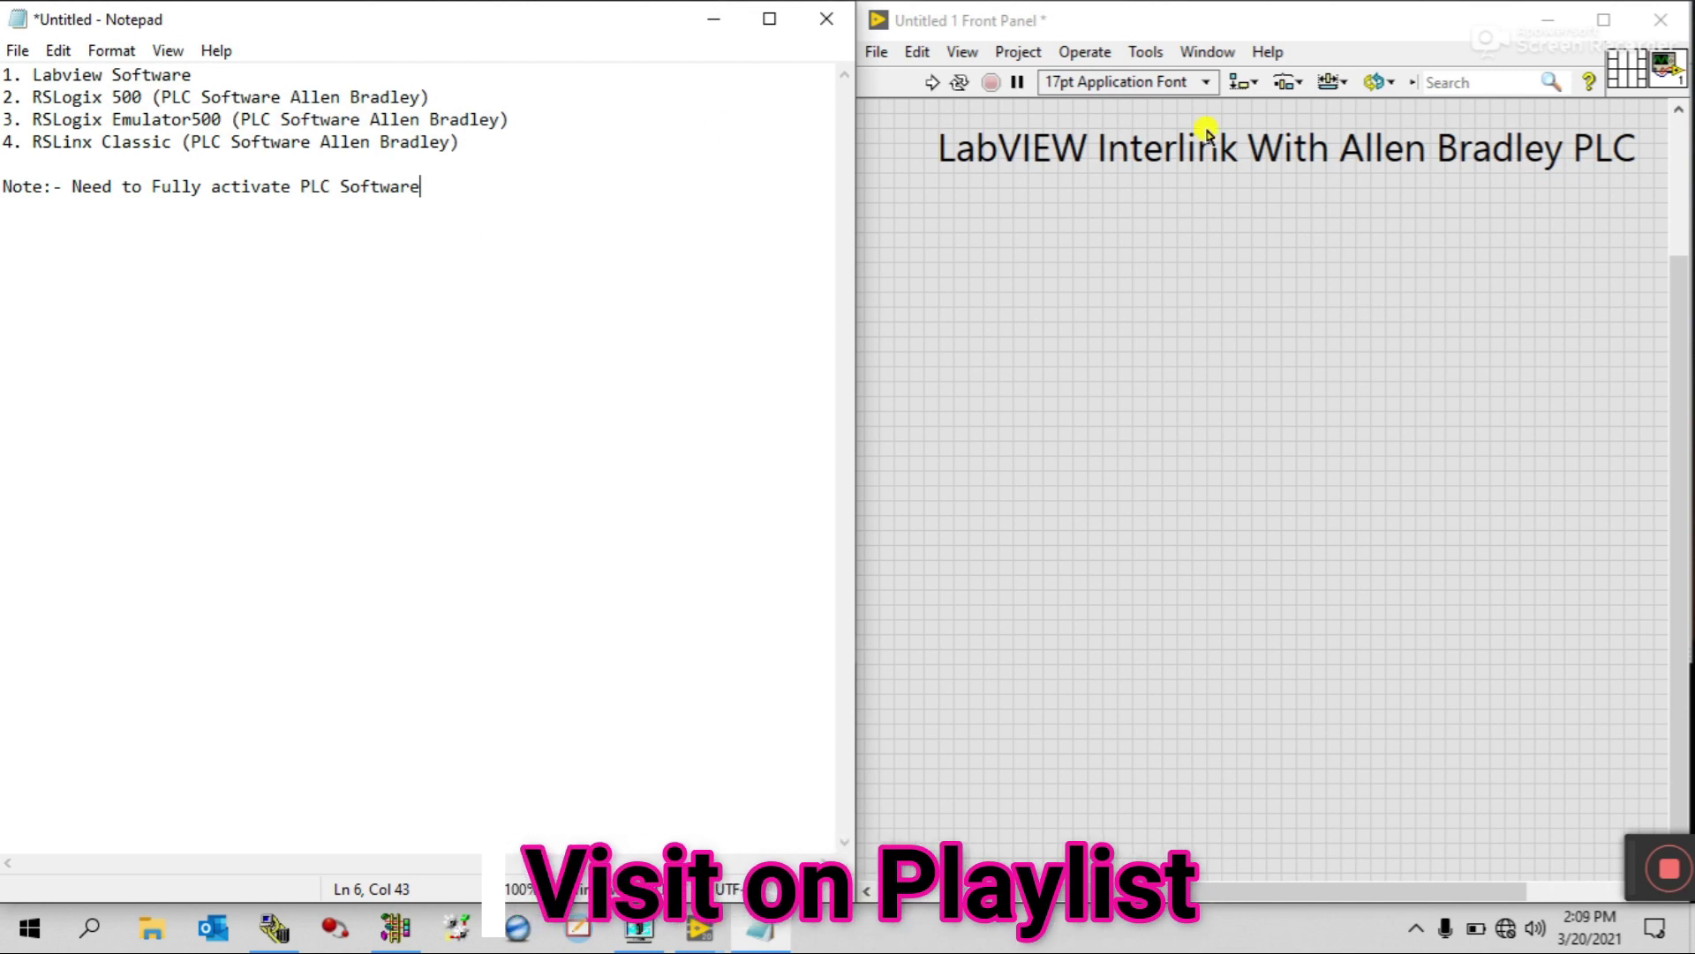
# Select the words 'Allen Bradley' in the front-panel title text
pyautogui.click(1370, 151)
pyautogui.doubleClick(1373, 150)
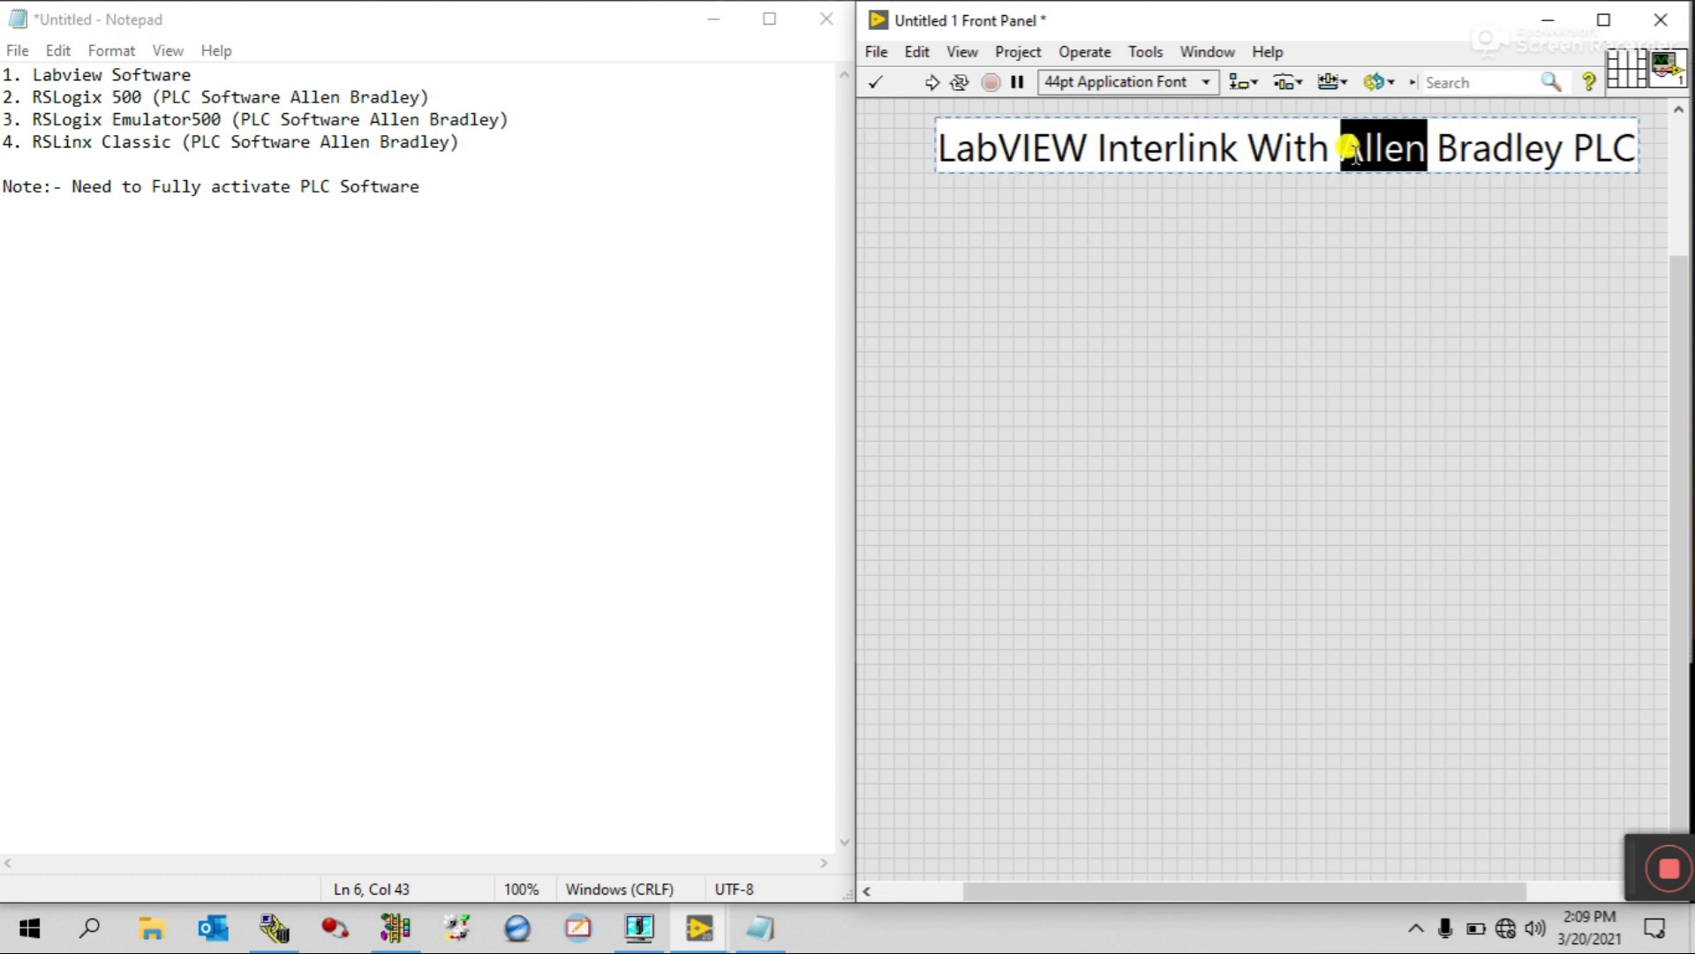
pyautogui.moveTo(1342, 139); pyautogui.dragTo(1551, 134)
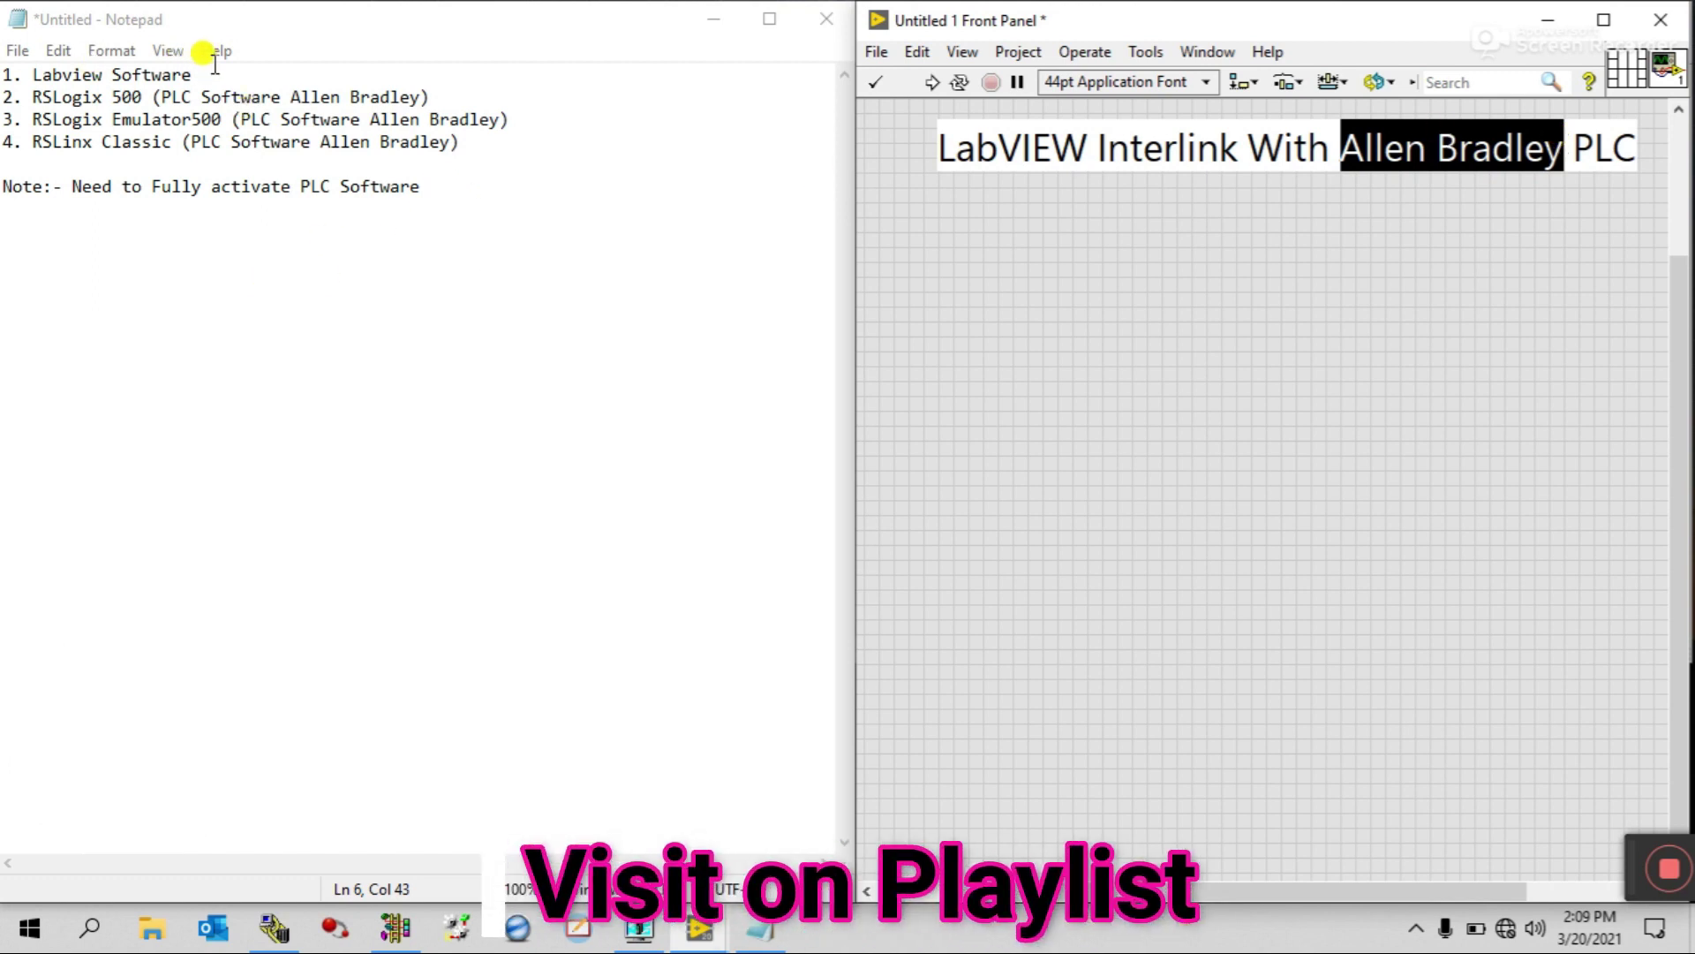
# Highlight the LabVIEW, RSLogix Emulator500, RSLogix 500 and RSLinx Classic lines in the Notepad software list
pyautogui.moveTo(466, 197); pyautogui.dragTo(7, 64)
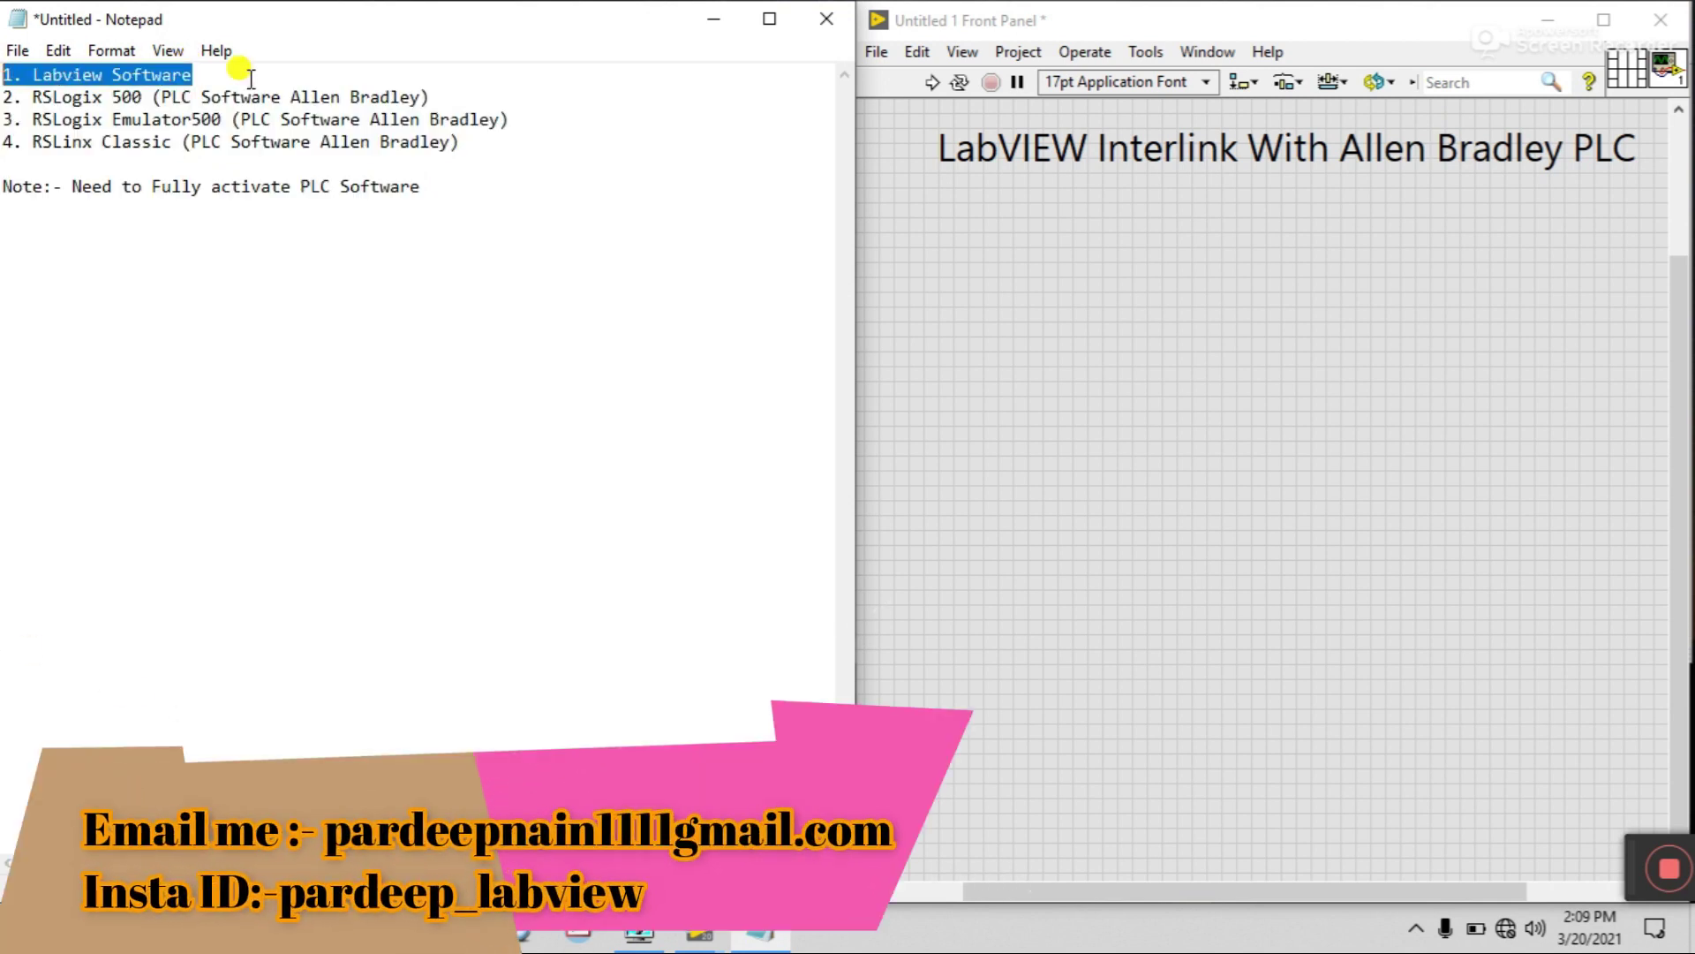
pyautogui.moveTo(454, 87); pyautogui.dragTo(7, 95)
pyautogui.moveTo(496, 118); pyautogui.dragTo(7, 118)
pyautogui.click(148, 121)
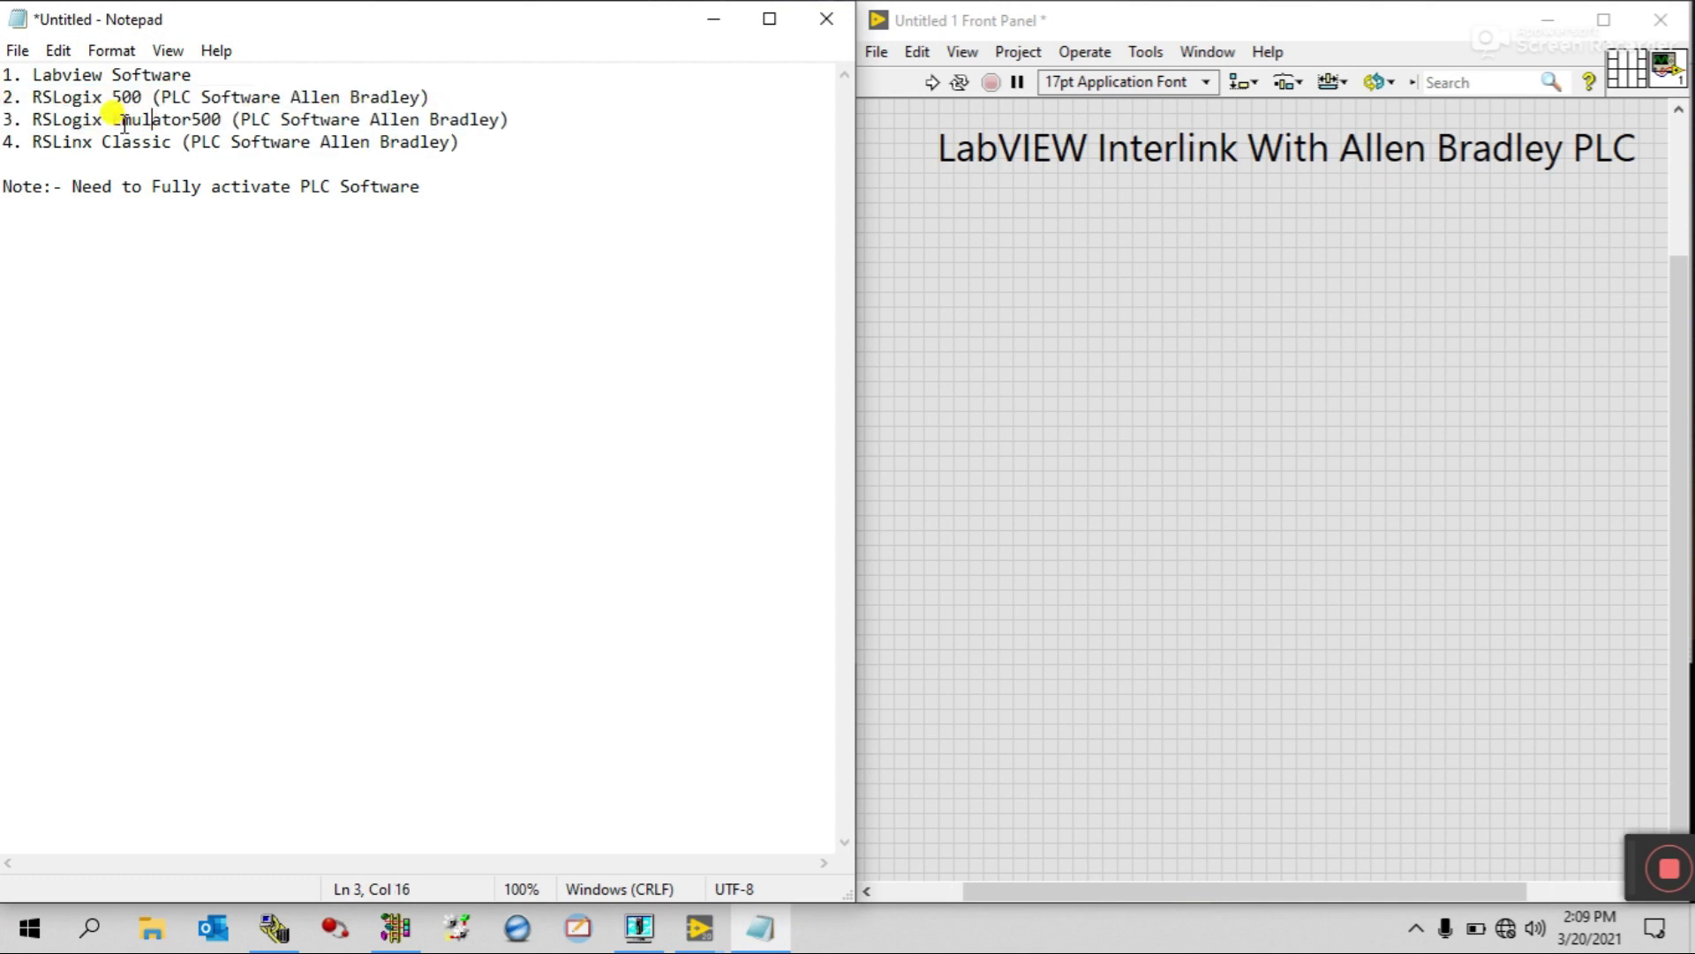
pyautogui.moveTo(113, 121); pyautogui.dragTo(222, 120)
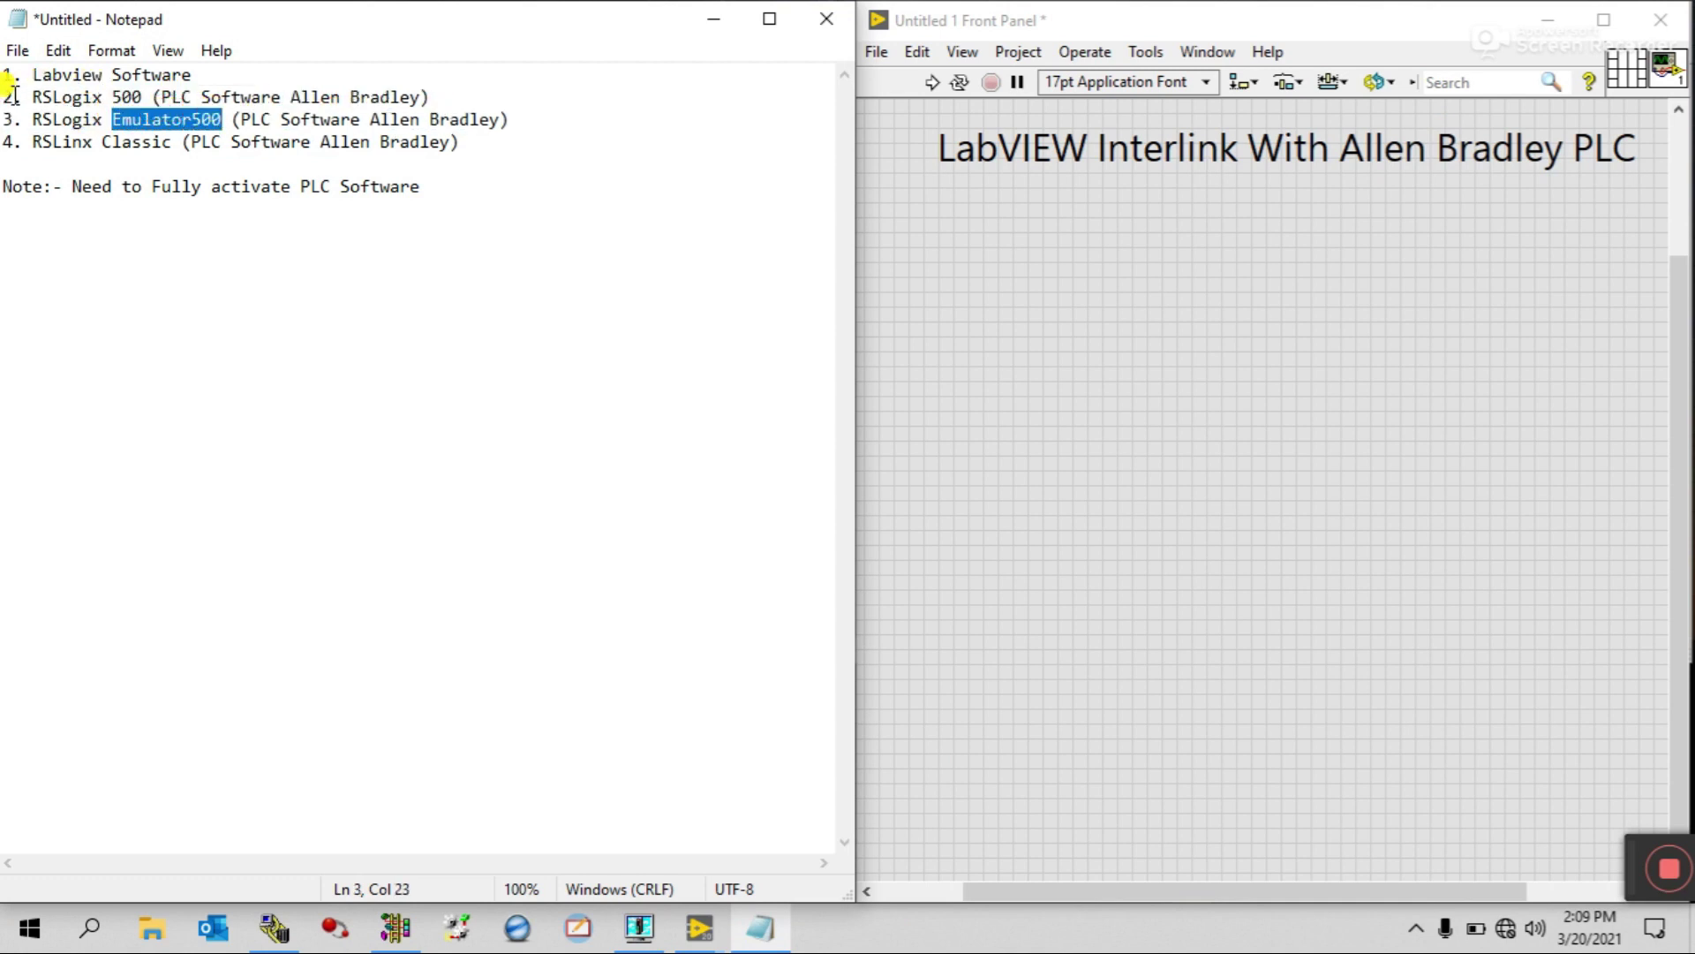
pyautogui.click(12, 95)
pyautogui.moveTo(12, 96); pyautogui.dragTo(223, 121)
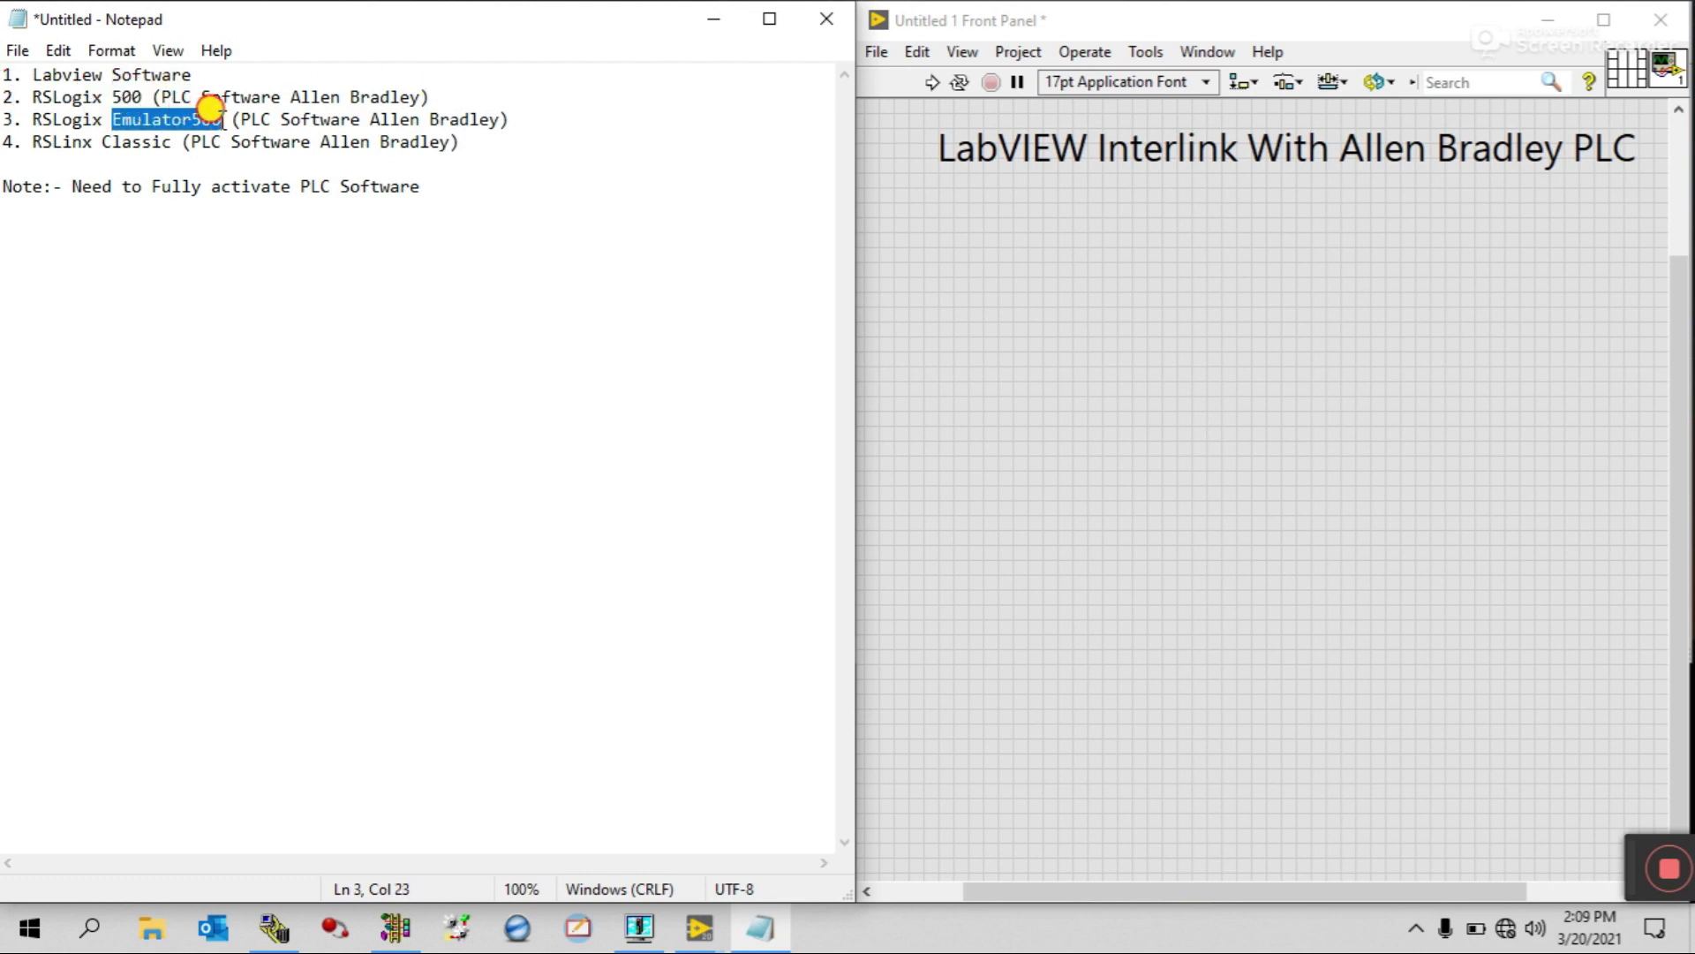
pyautogui.click(542, 159)
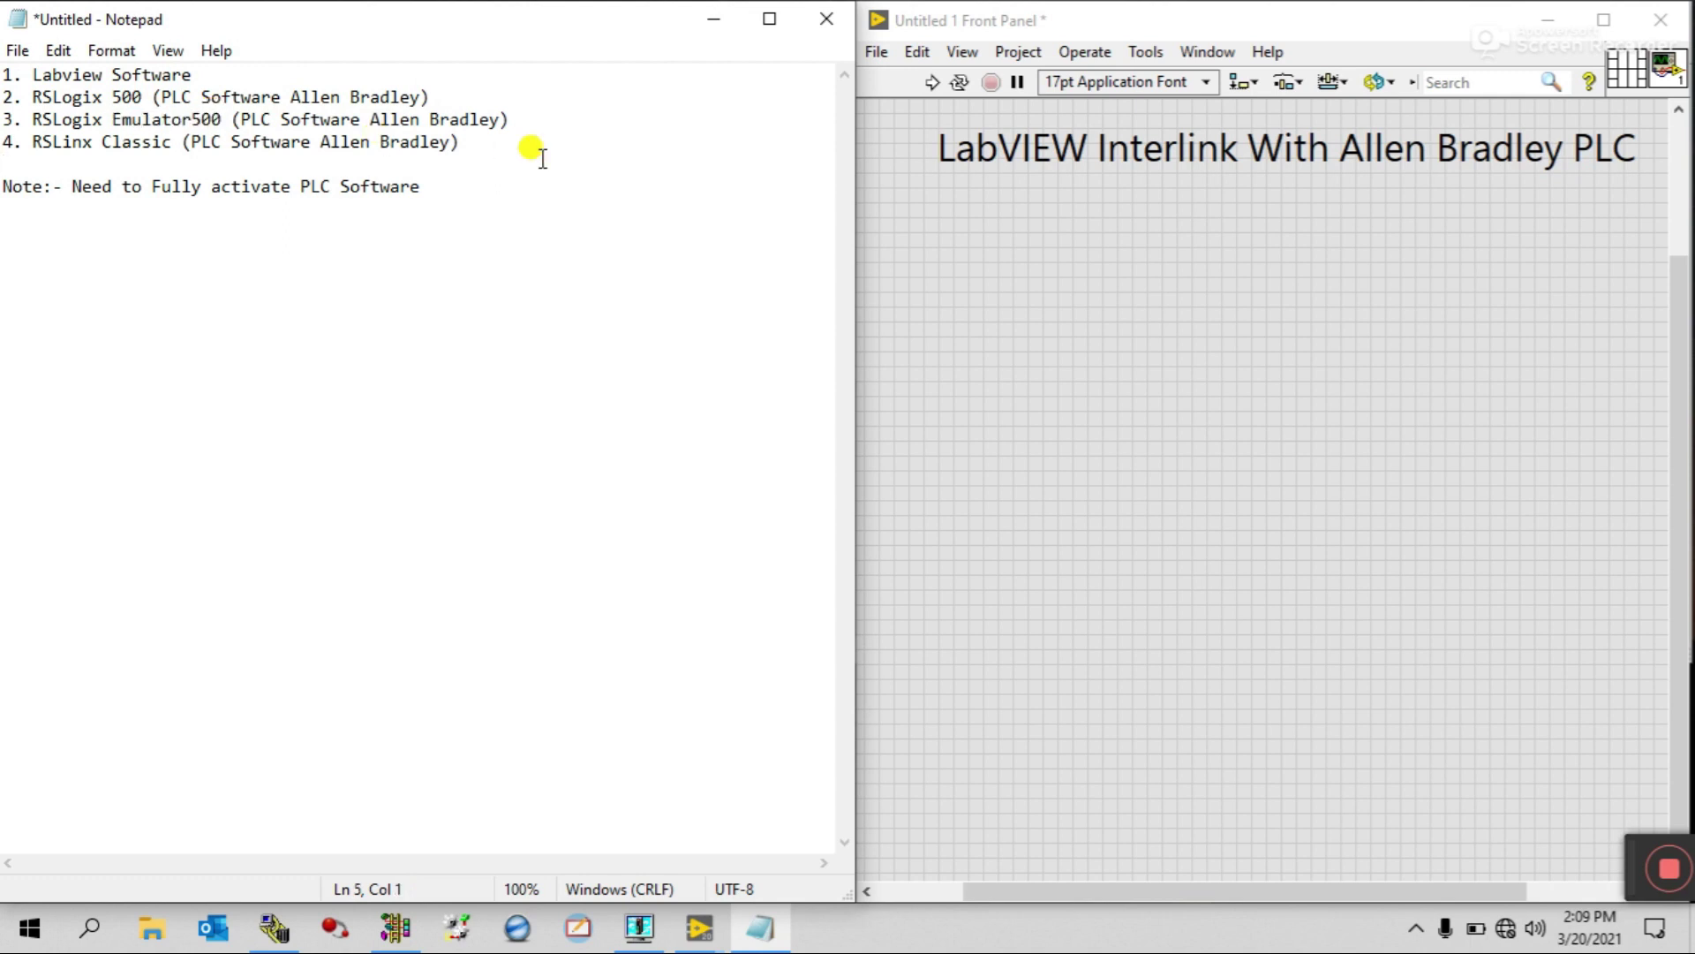
pyautogui.moveTo(510, 120); pyautogui.dragTo(2, 121)
pyautogui.click(497, 141)
pyautogui.click(31, 141)
pyautogui.moveTo(31, 142); pyautogui.dragTo(176, 142)
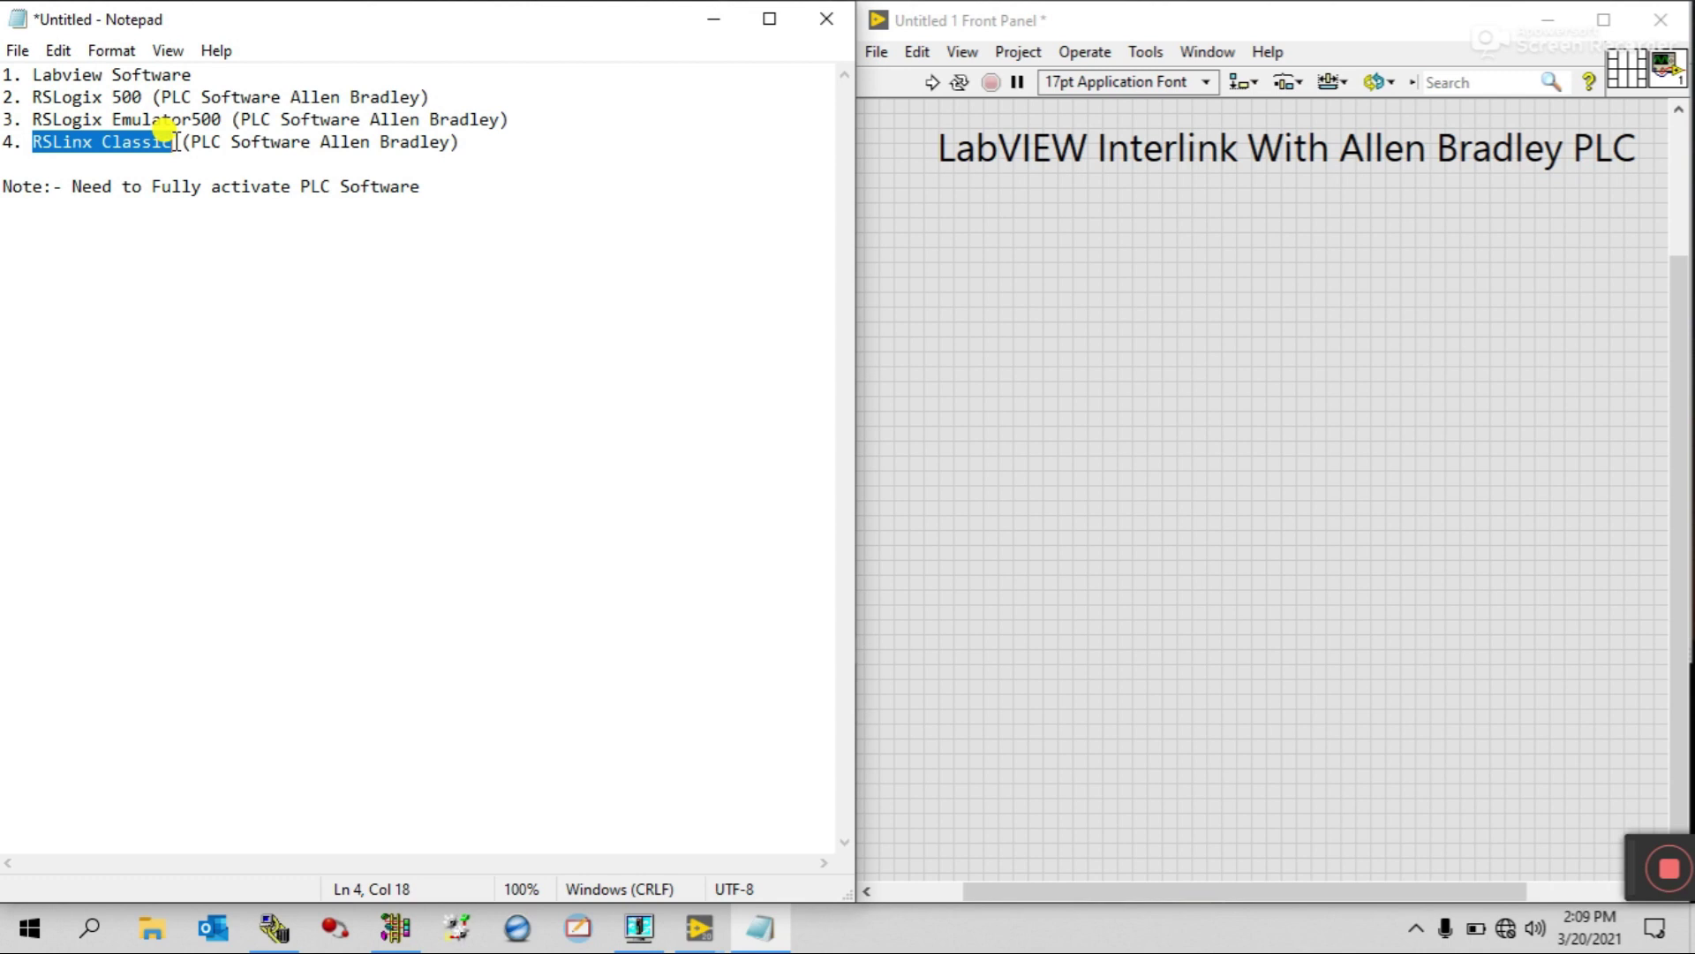
pyautogui.moveTo(462, 140); pyautogui.dragTo(4, 144)
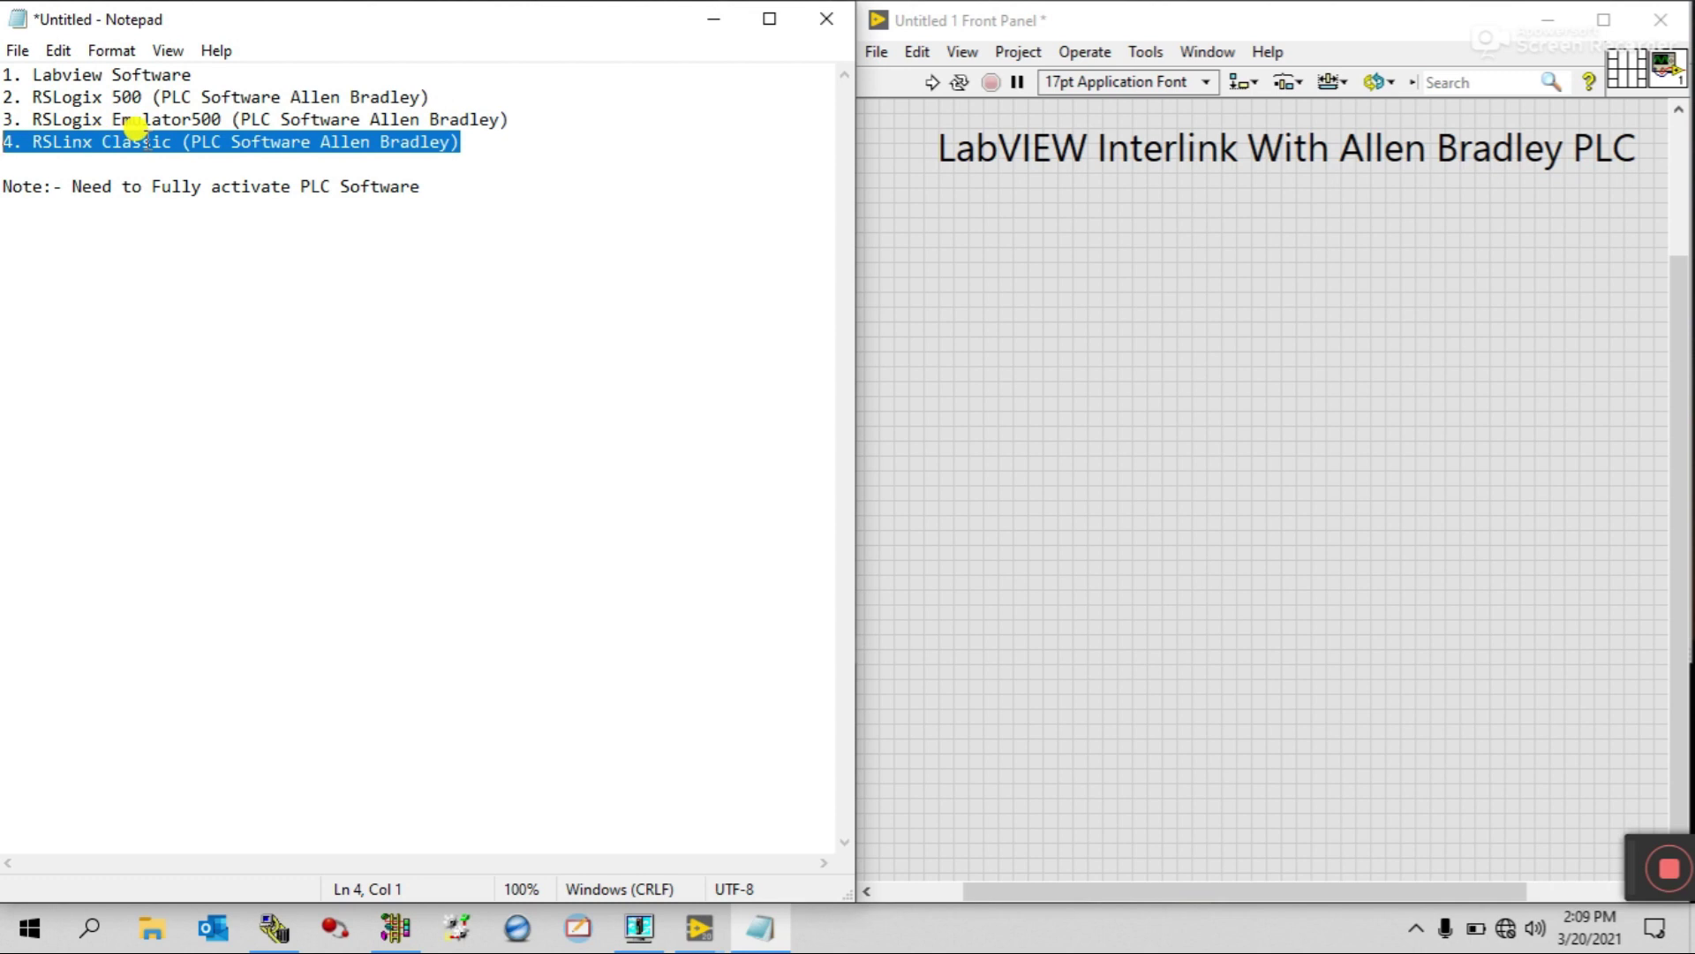
pyautogui.click(572, 159)
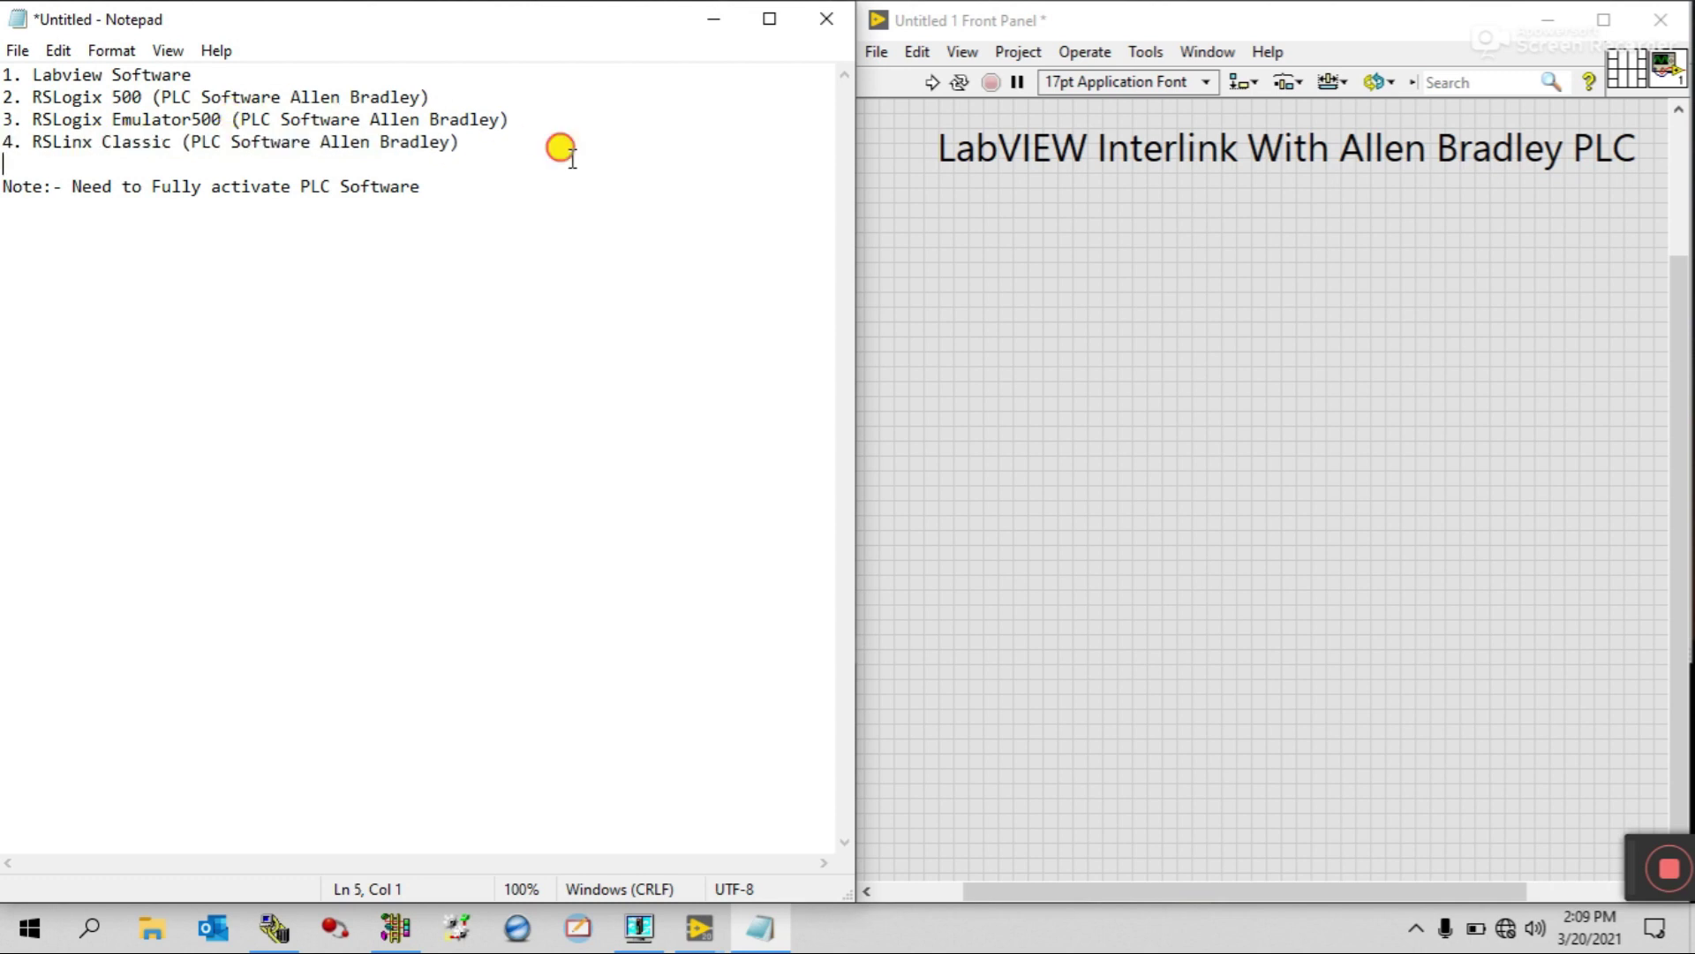
# Highlight the activation note, the four software entries and 'Allen Bradley' in the list
pyautogui.moveTo(444, 184); pyautogui.dragTo(4, 187)
pyautogui.click(401, 202)
pyautogui.moveTo(466, 156); pyautogui.dragTo(2, 50)
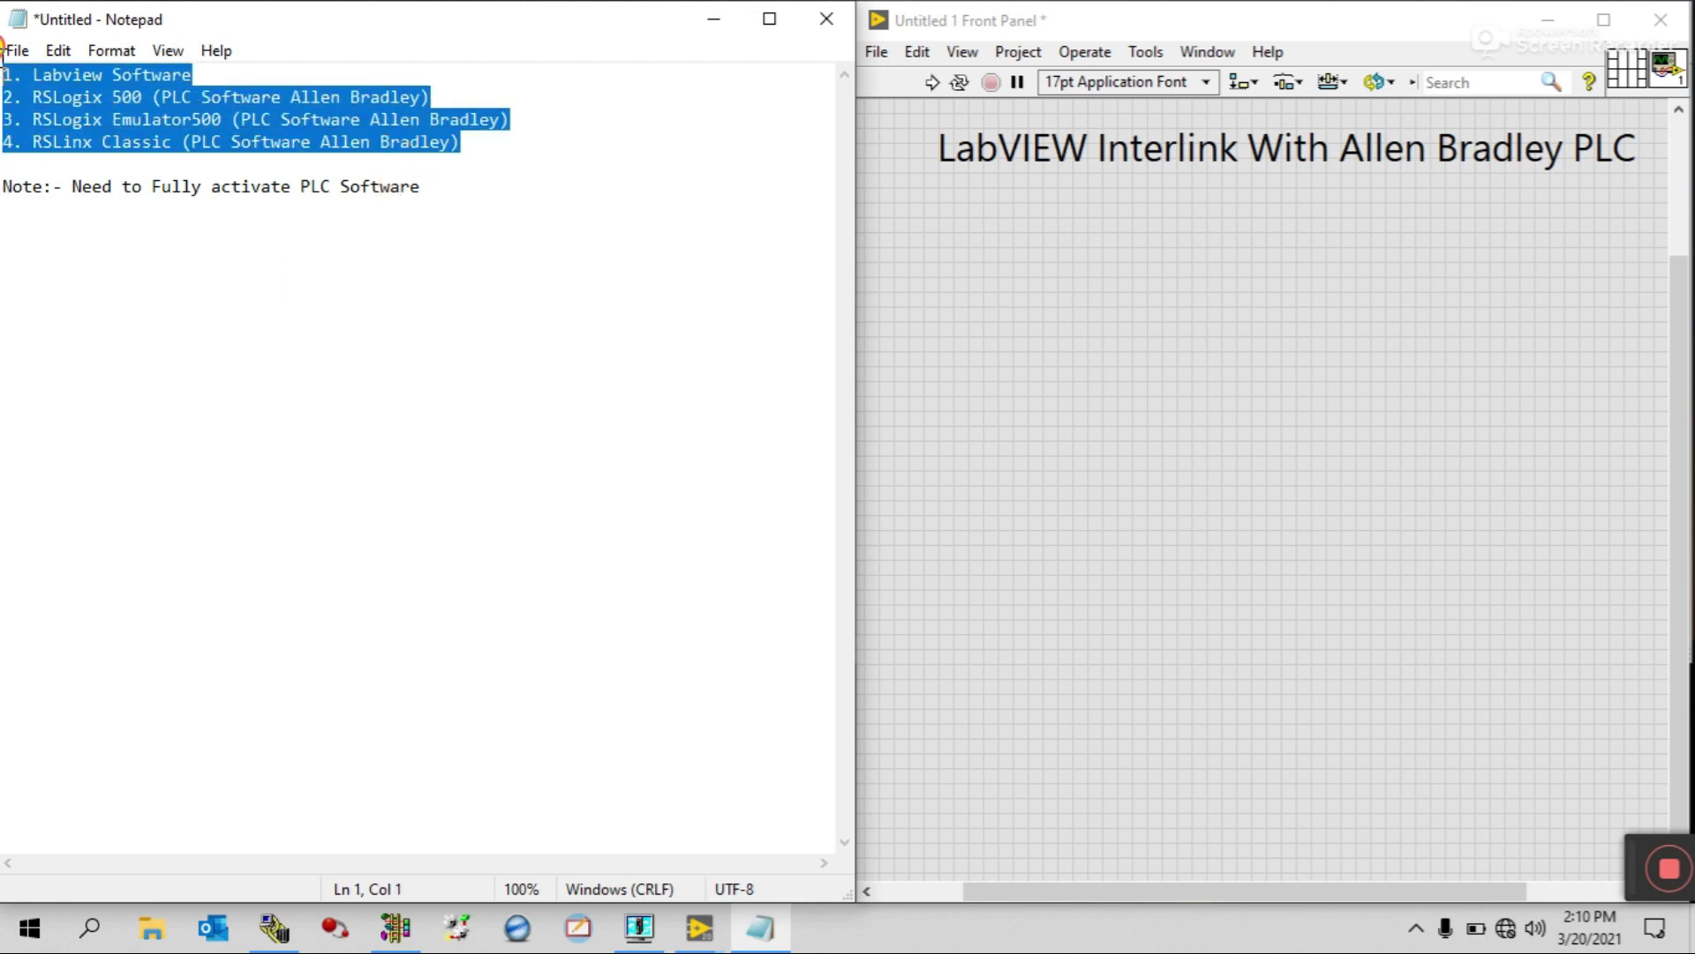
pyautogui.click(450, 188)
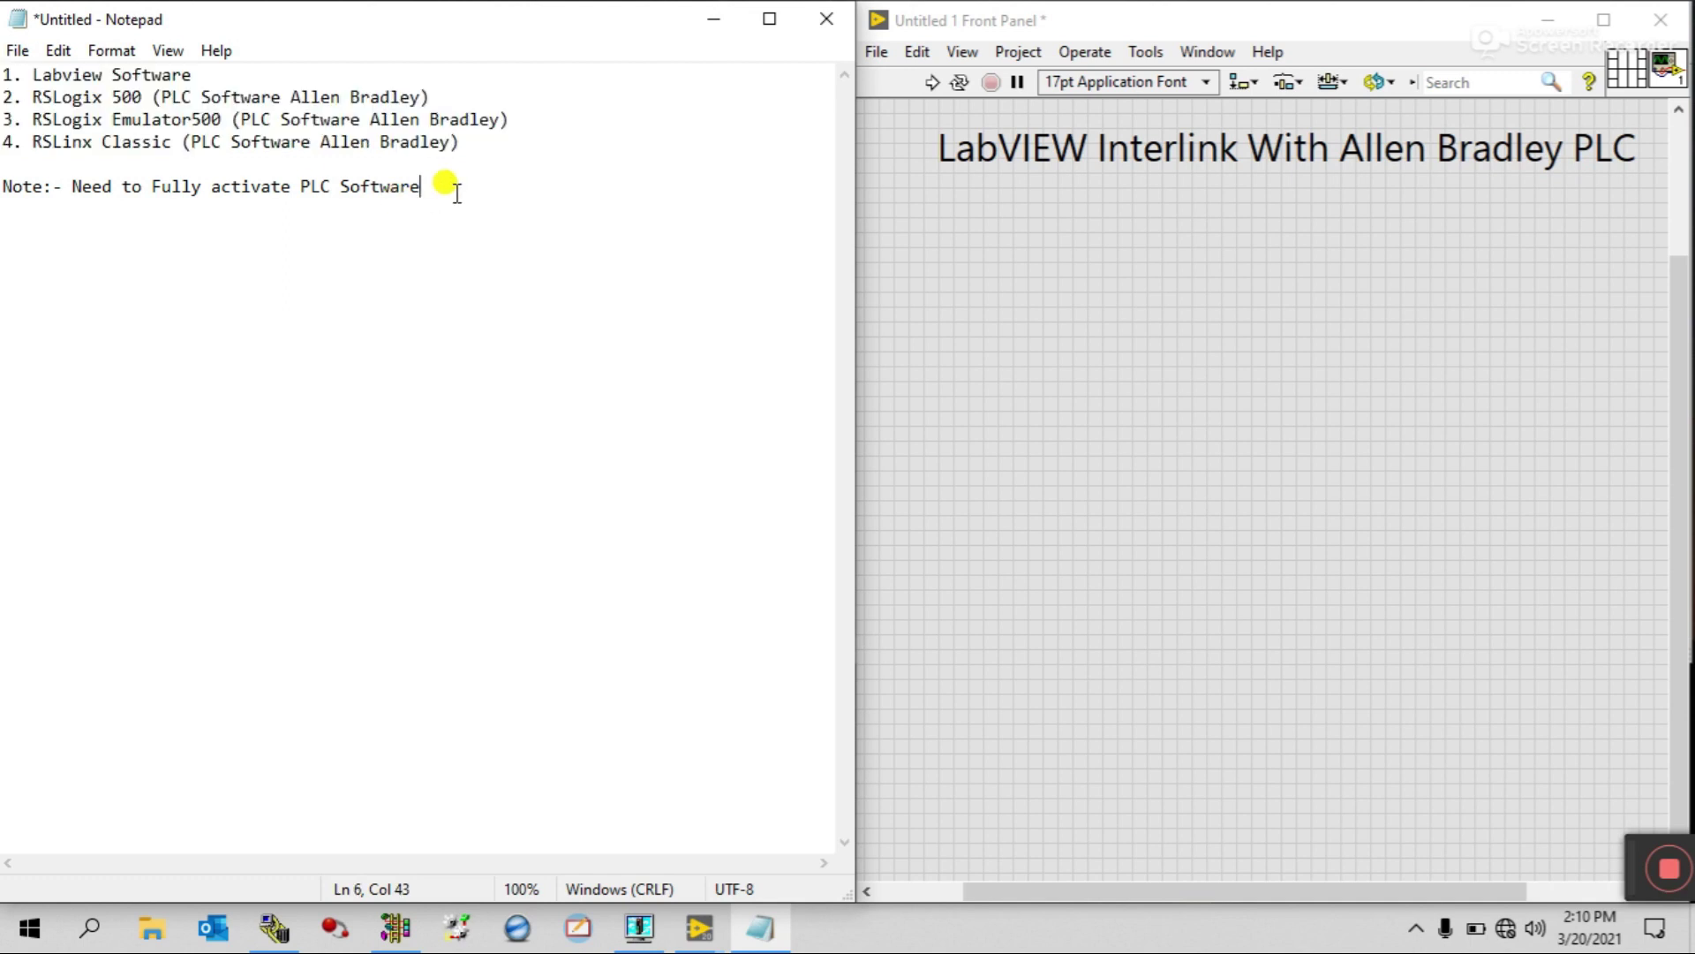
pyautogui.moveTo(292, 97); pyautogui.dragTo(420, 97)
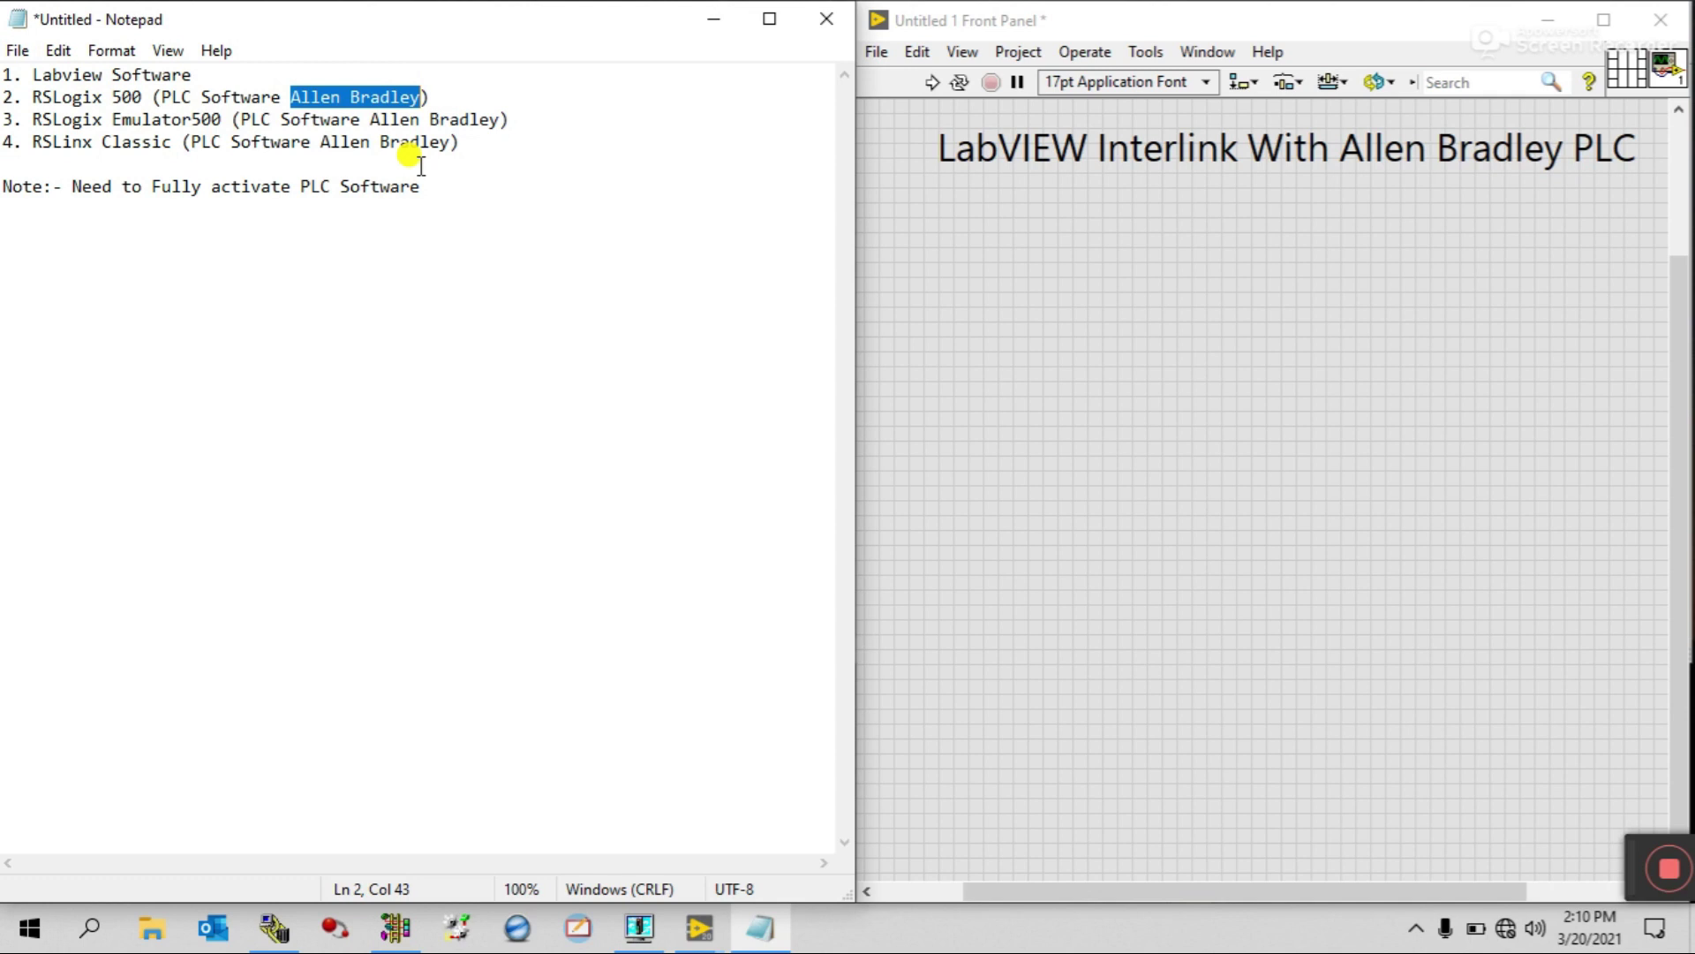
pyautogui.moveTo(461, 141); pyautogui.dragTo(2, 55)
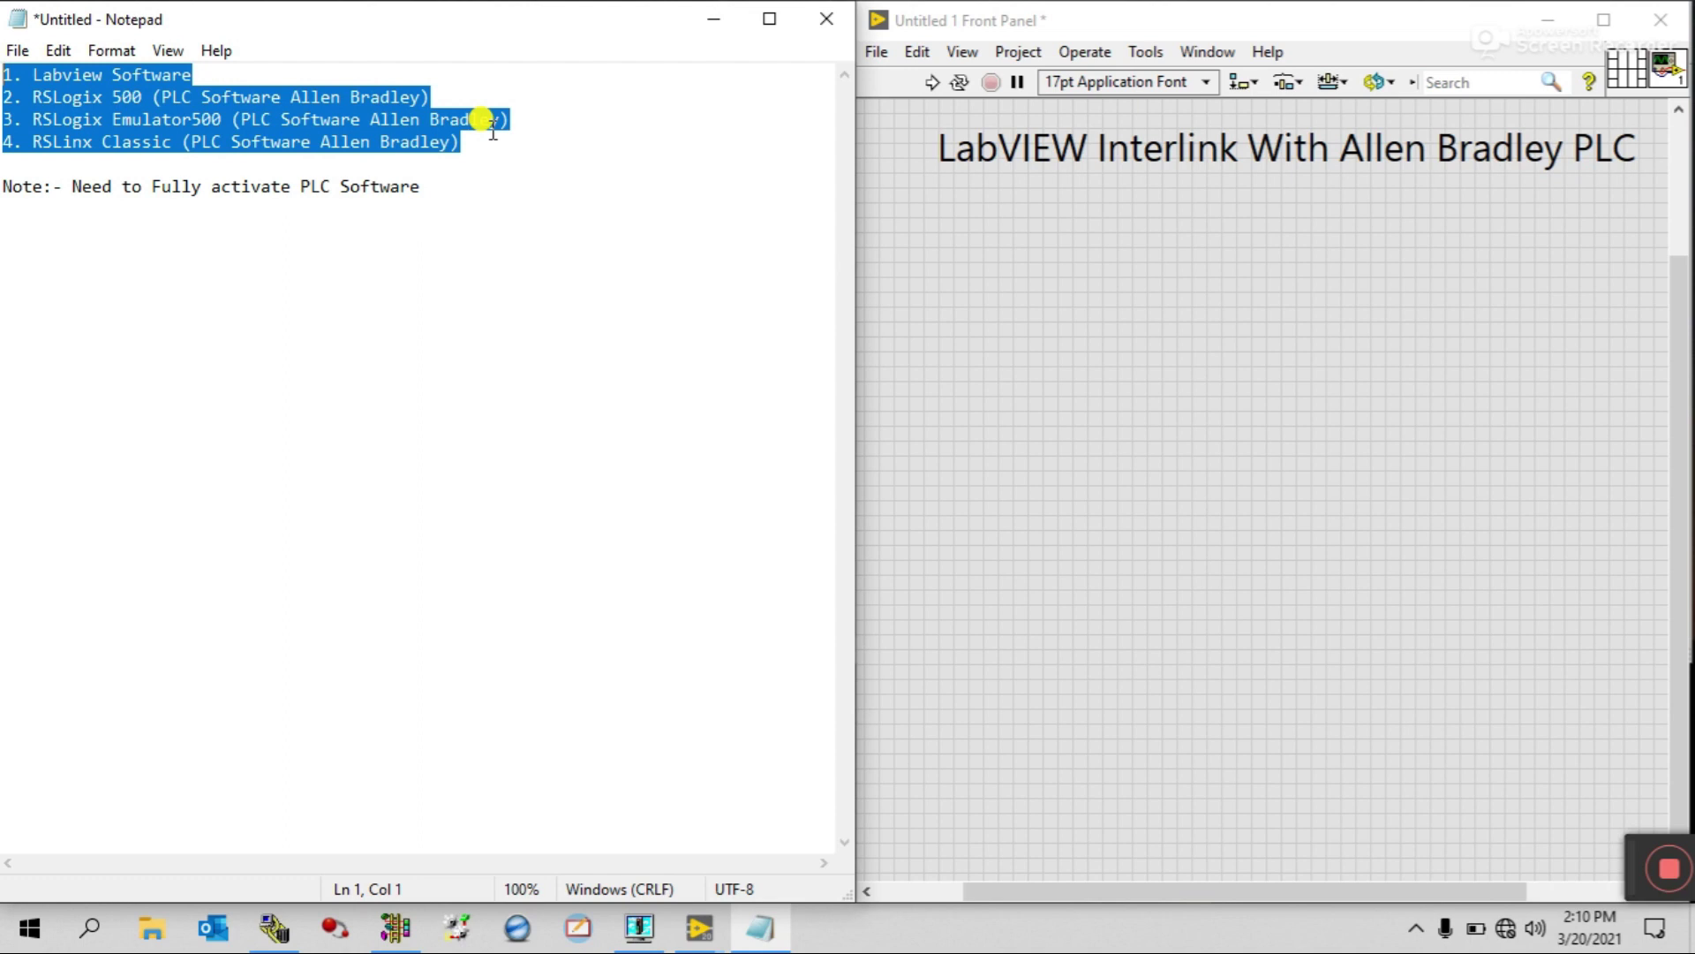
pyautogui.click(477, 188)
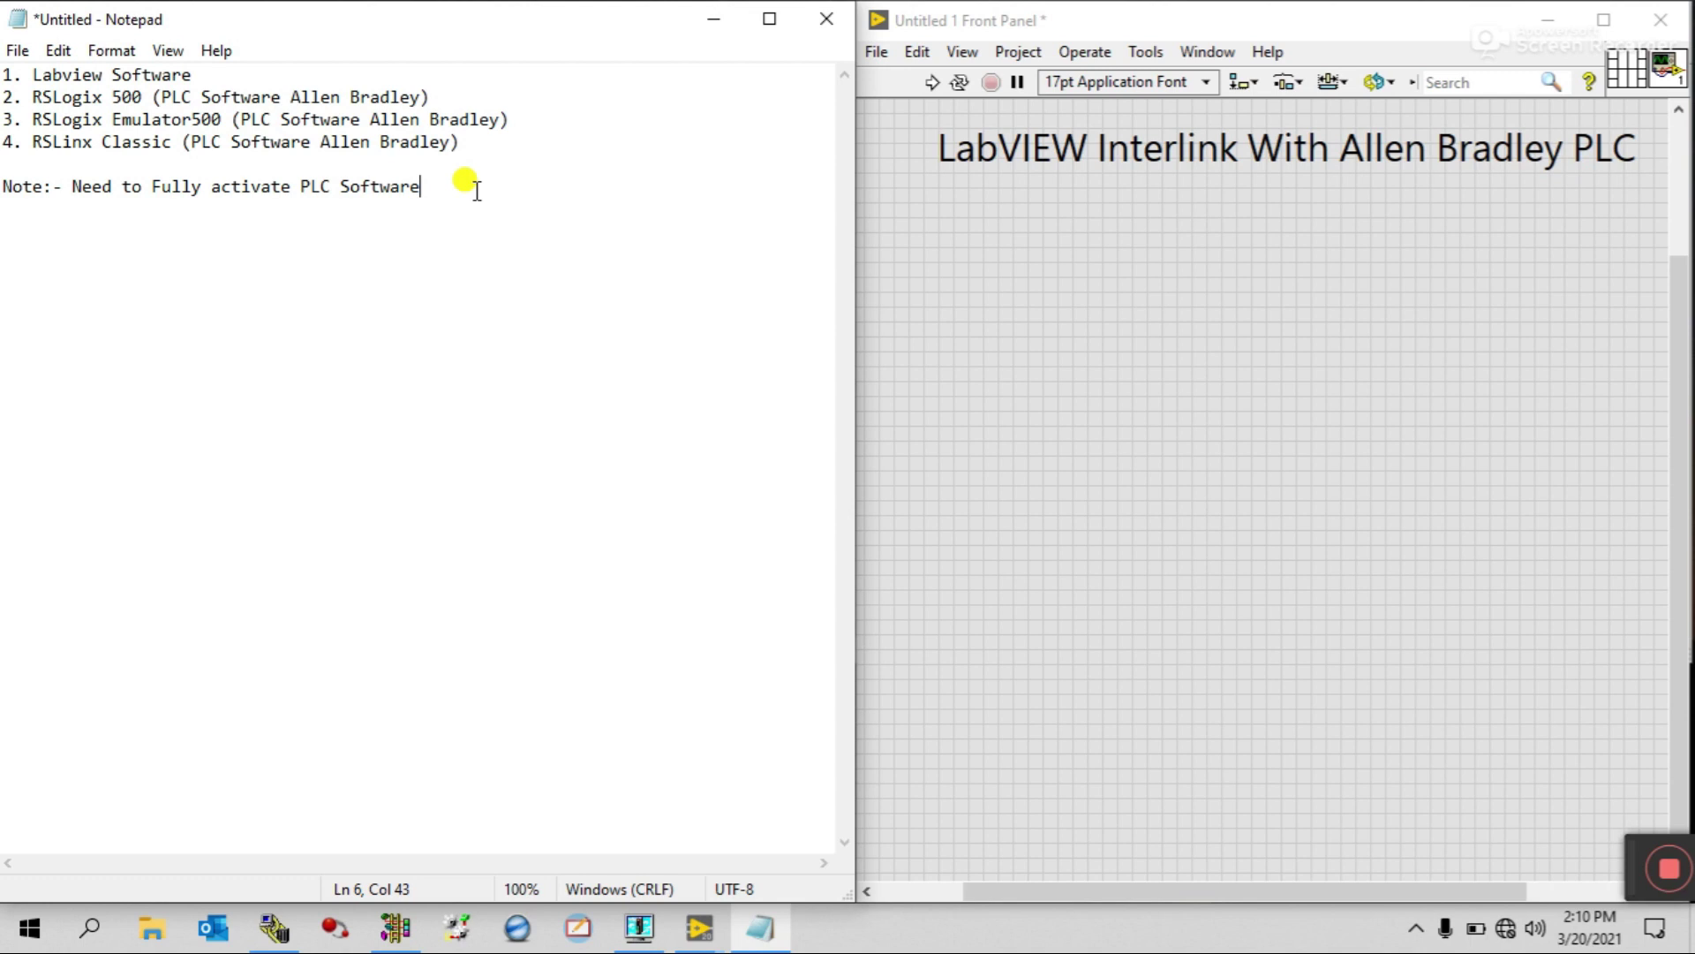
pyautogui.moveTo(459, 188); pyautogui.dragTo(153, 193)
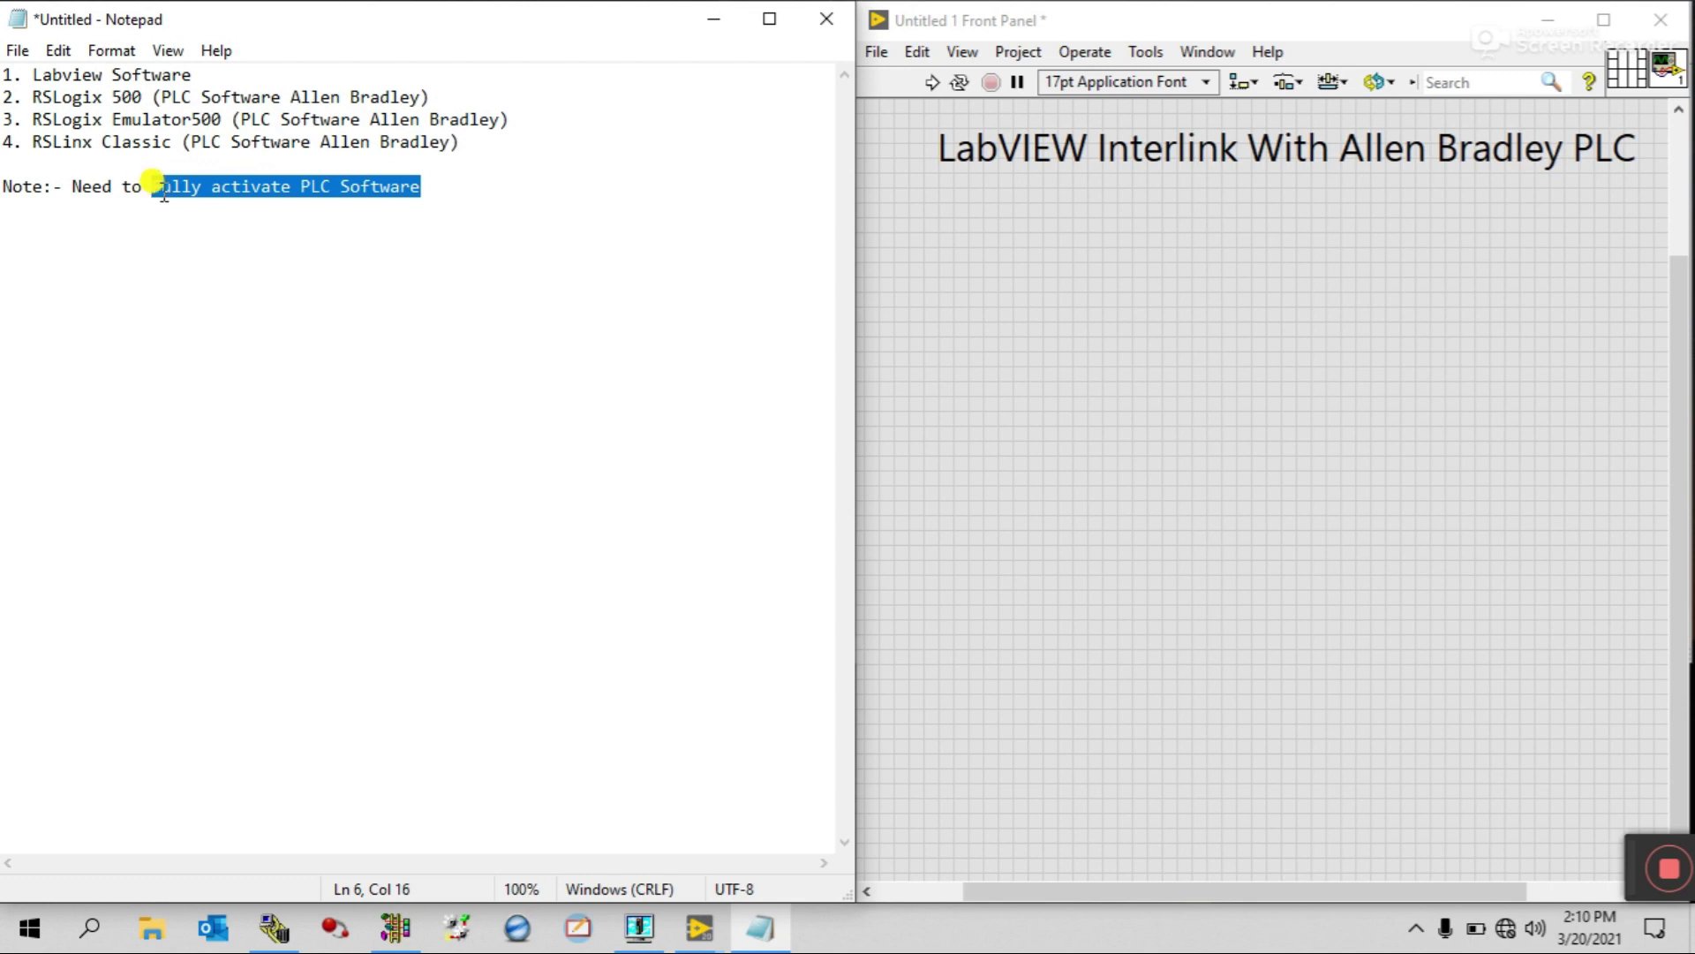
pyautogui.click(480, 176)
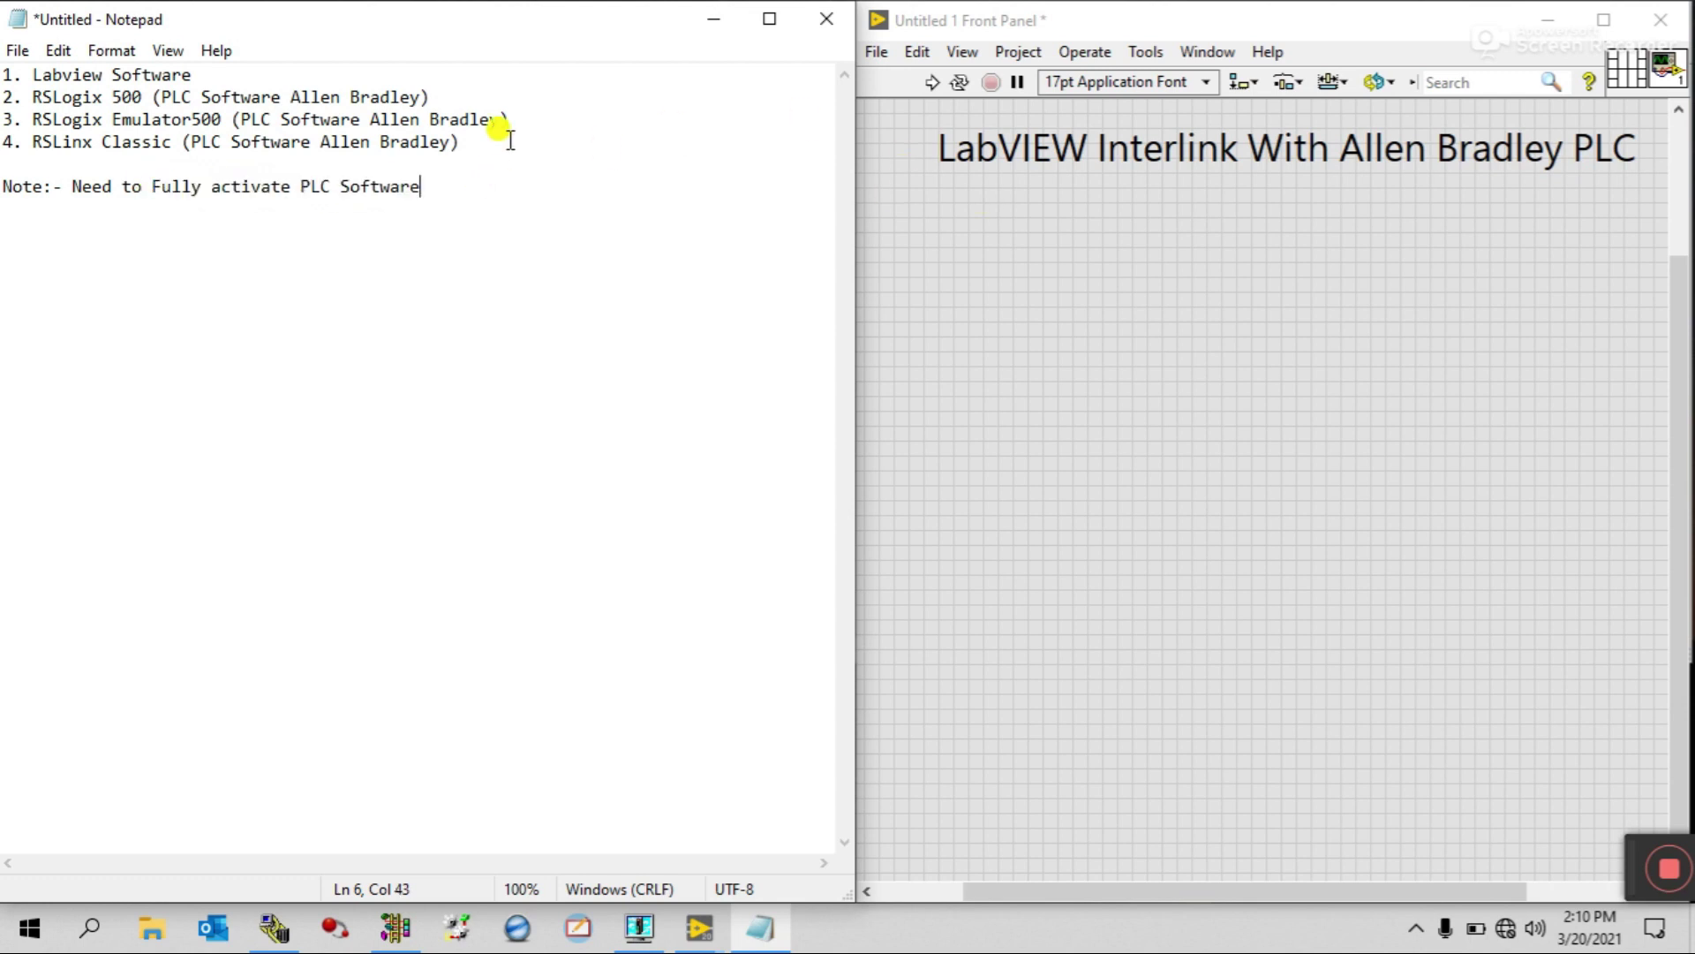
pyautogui.moveTo(493, 181); pyautogui.dragTo(5, 75)
pyautogui.click(433, 216)
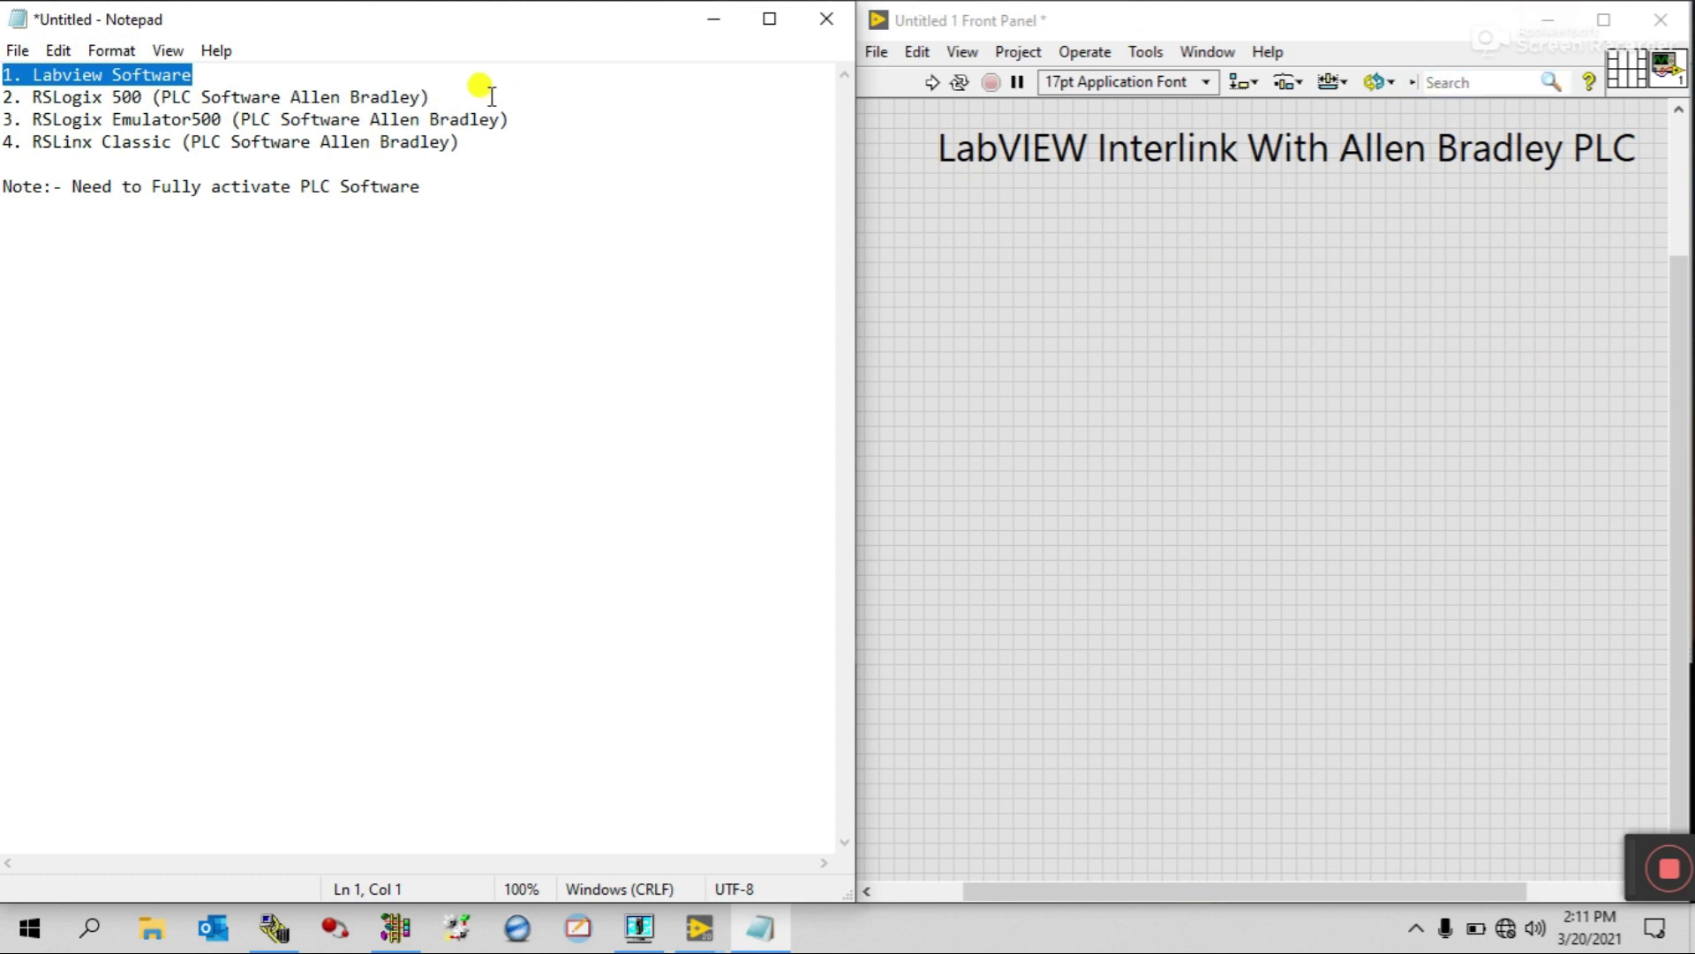
pyautogui.moveTo(431, 97); pyautogui.dragTo(4, 97)
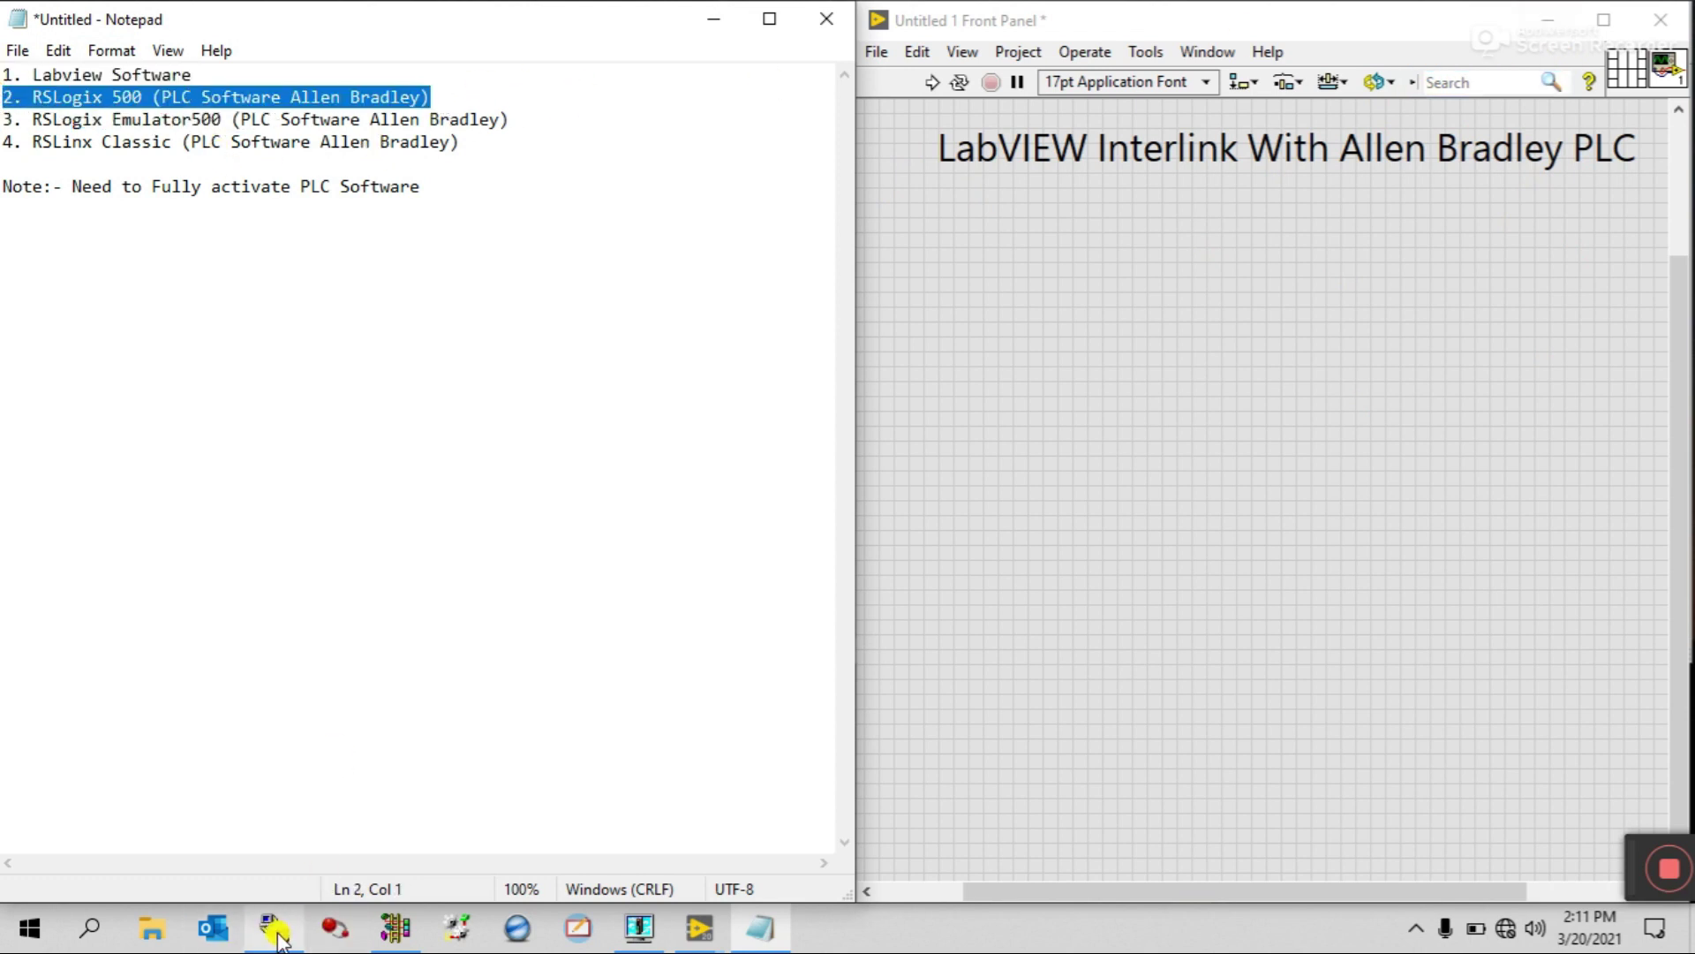
# Show and re-hide RSLogix 500, then bring up RSLogix Emulate 500 and RSLinx Classic
pyautogui.click(396, 929)
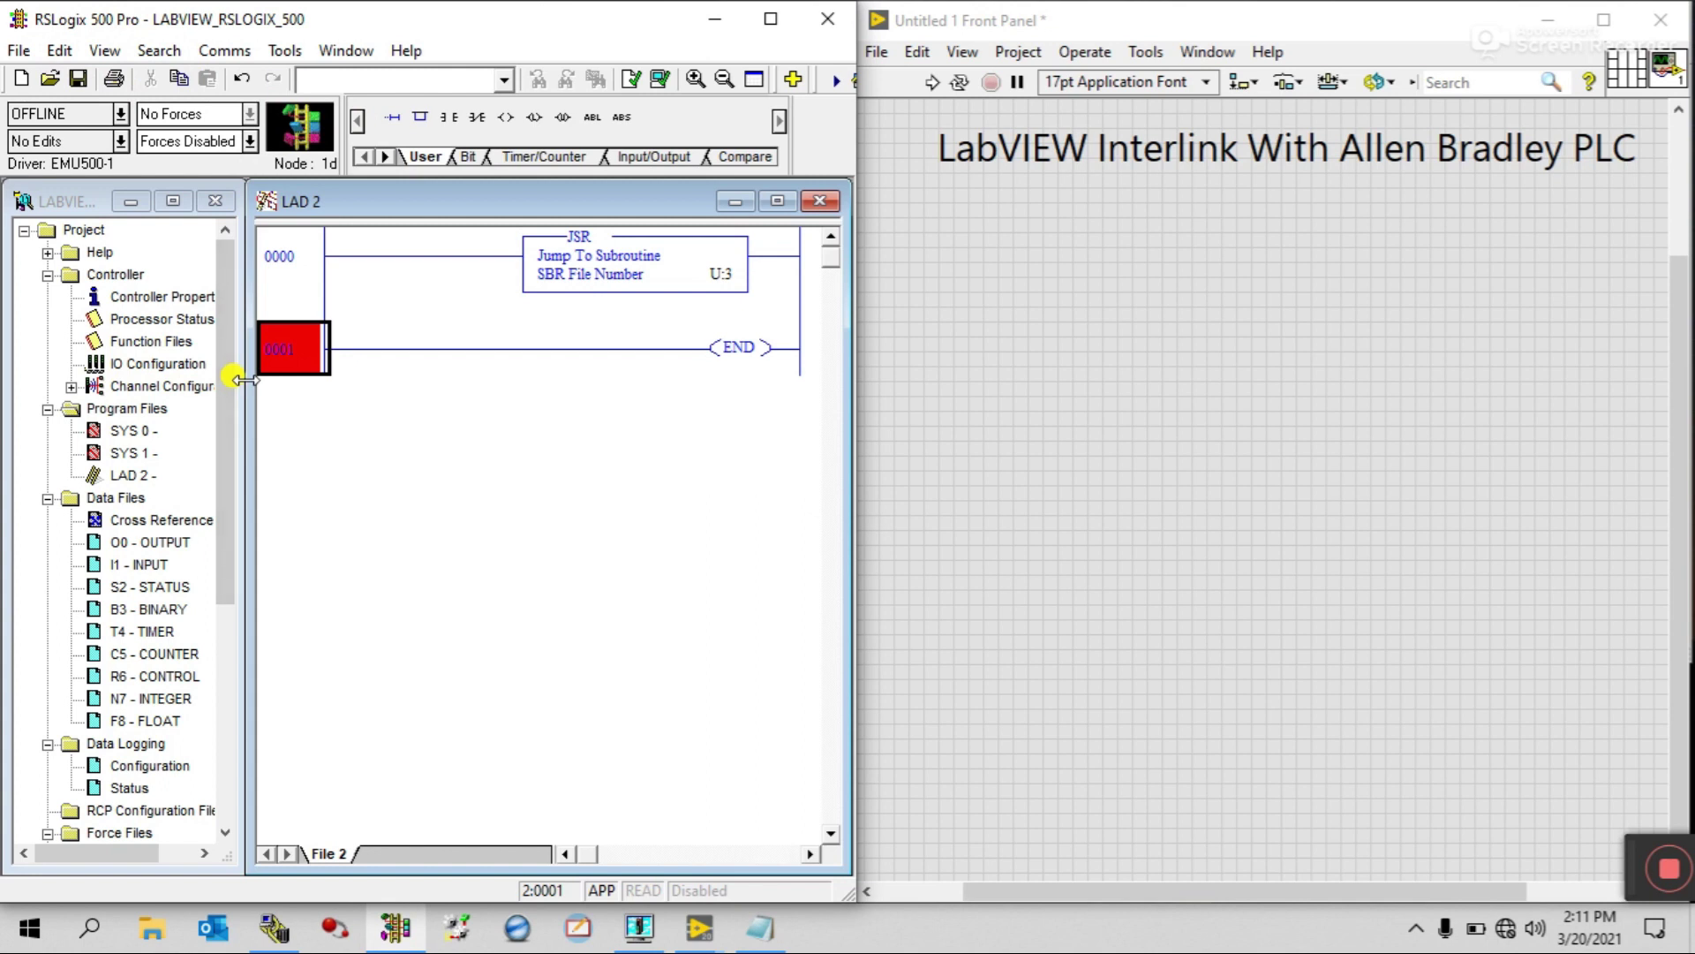
pyautogui.click(715, 18)
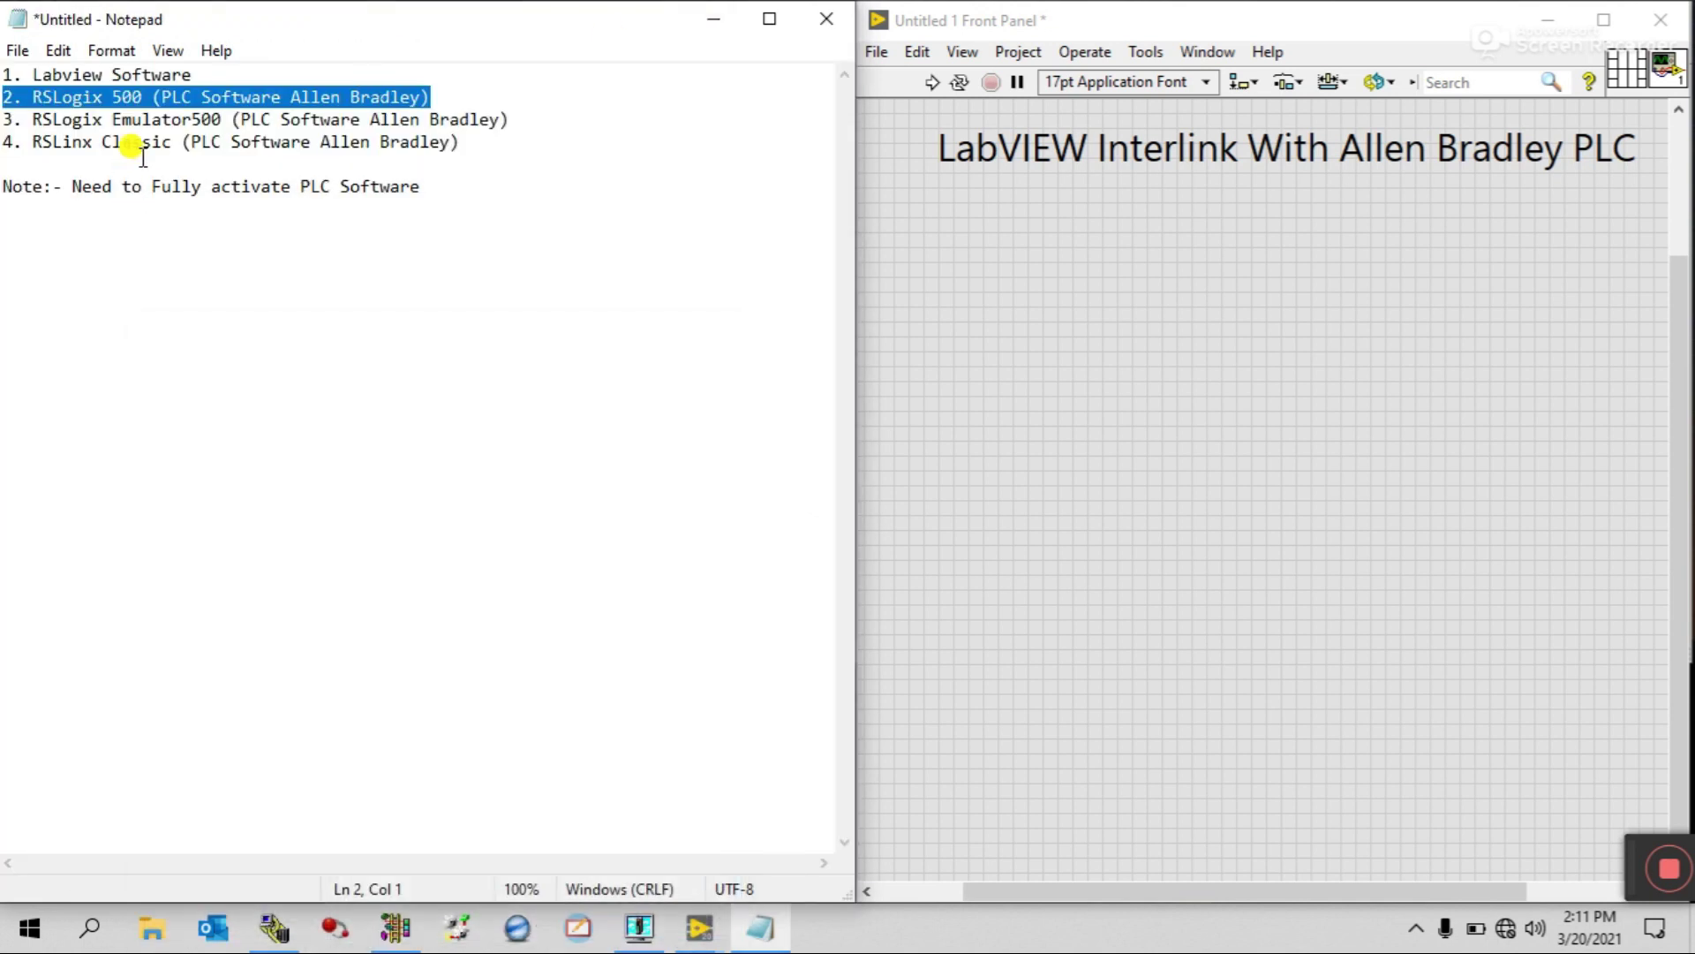
pyautogui.moveTo(521, 117); pyautogui.dragTo(2, 115)
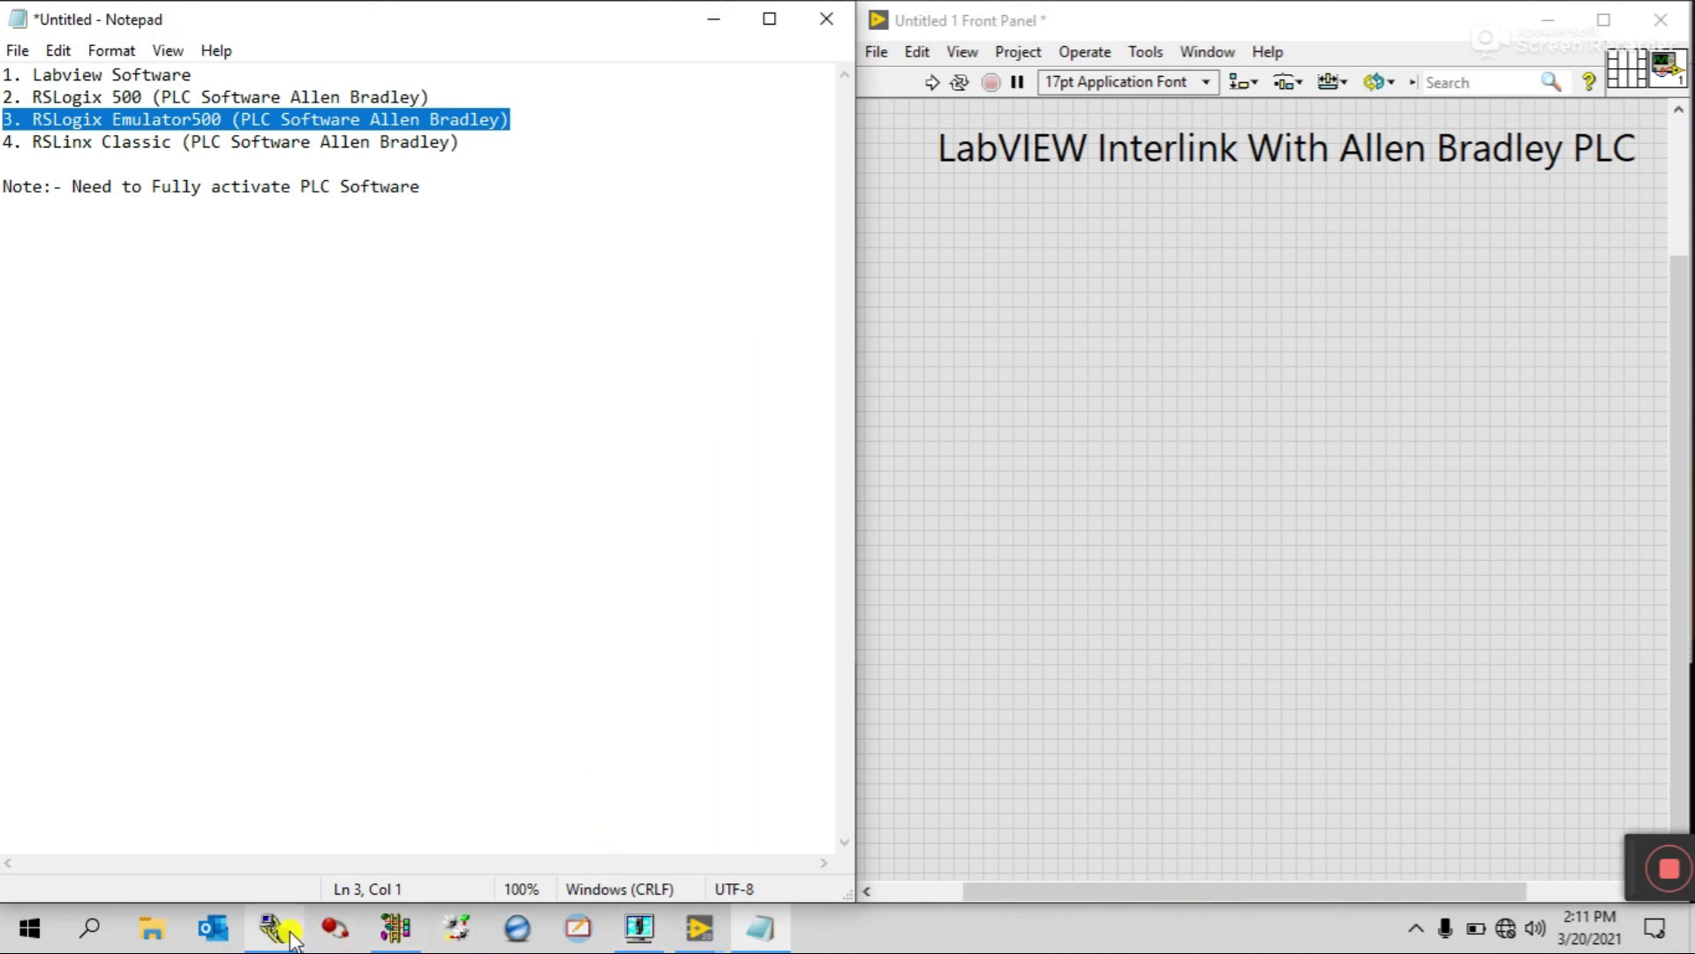
pyautogui.click(643, 934)
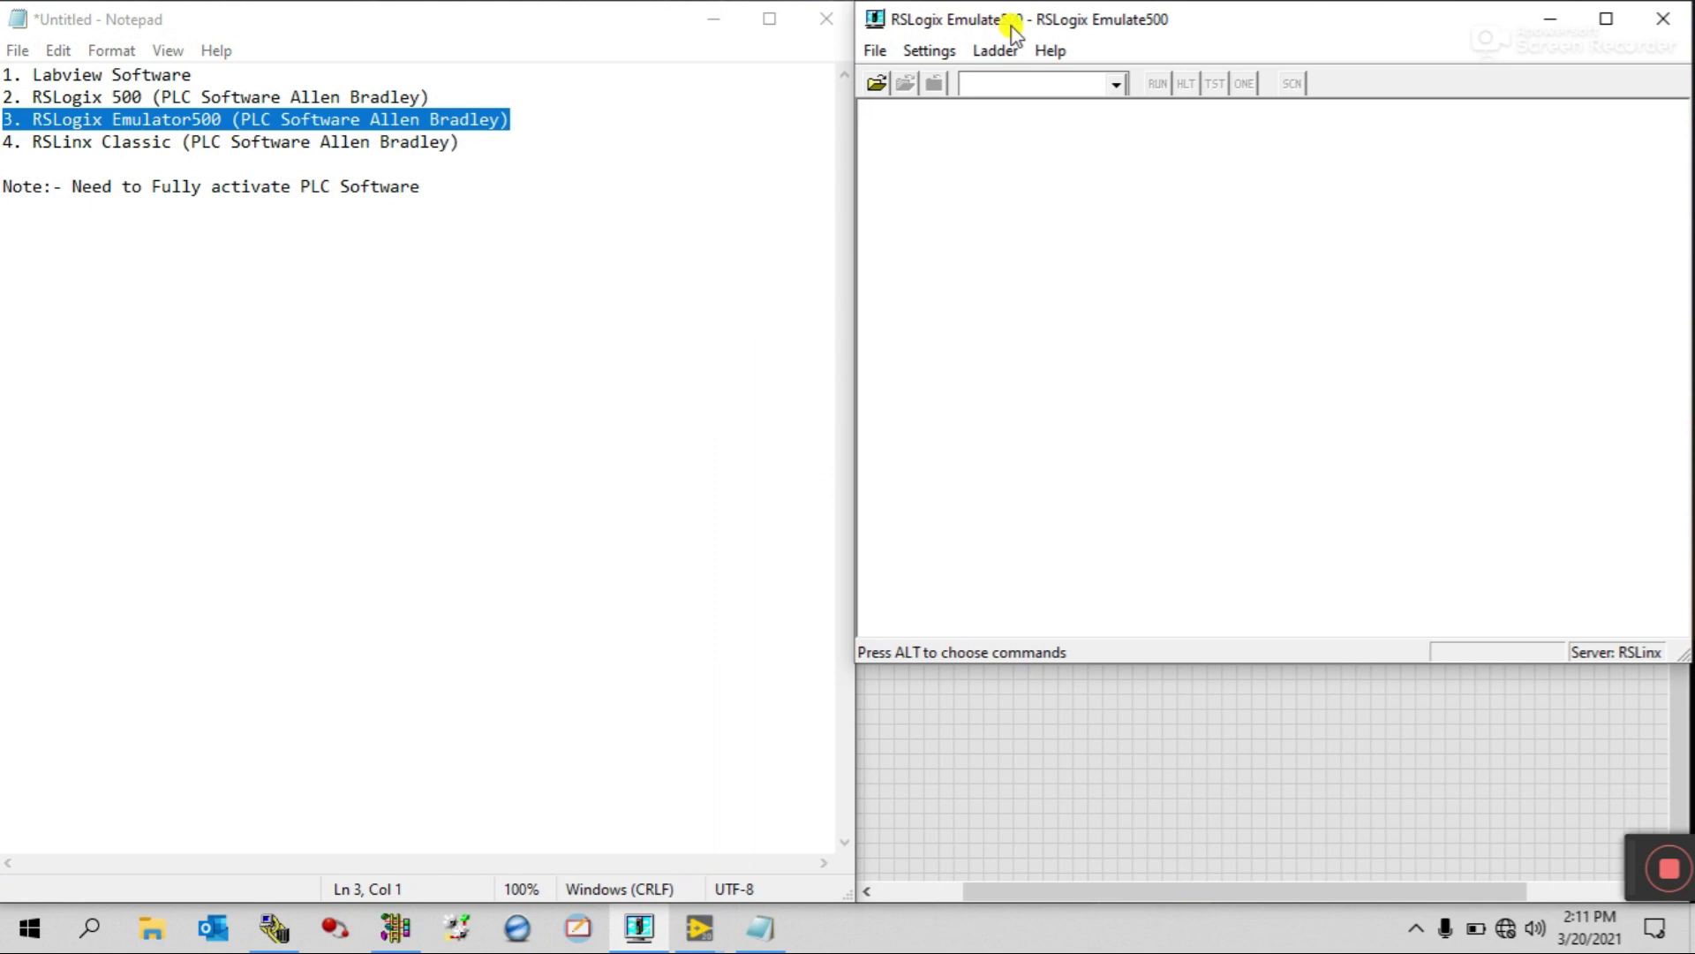
pyautogui.click(464, 141)
pyautogui.moveTo(464, 141); pyautogui.dragTo(12, 140)
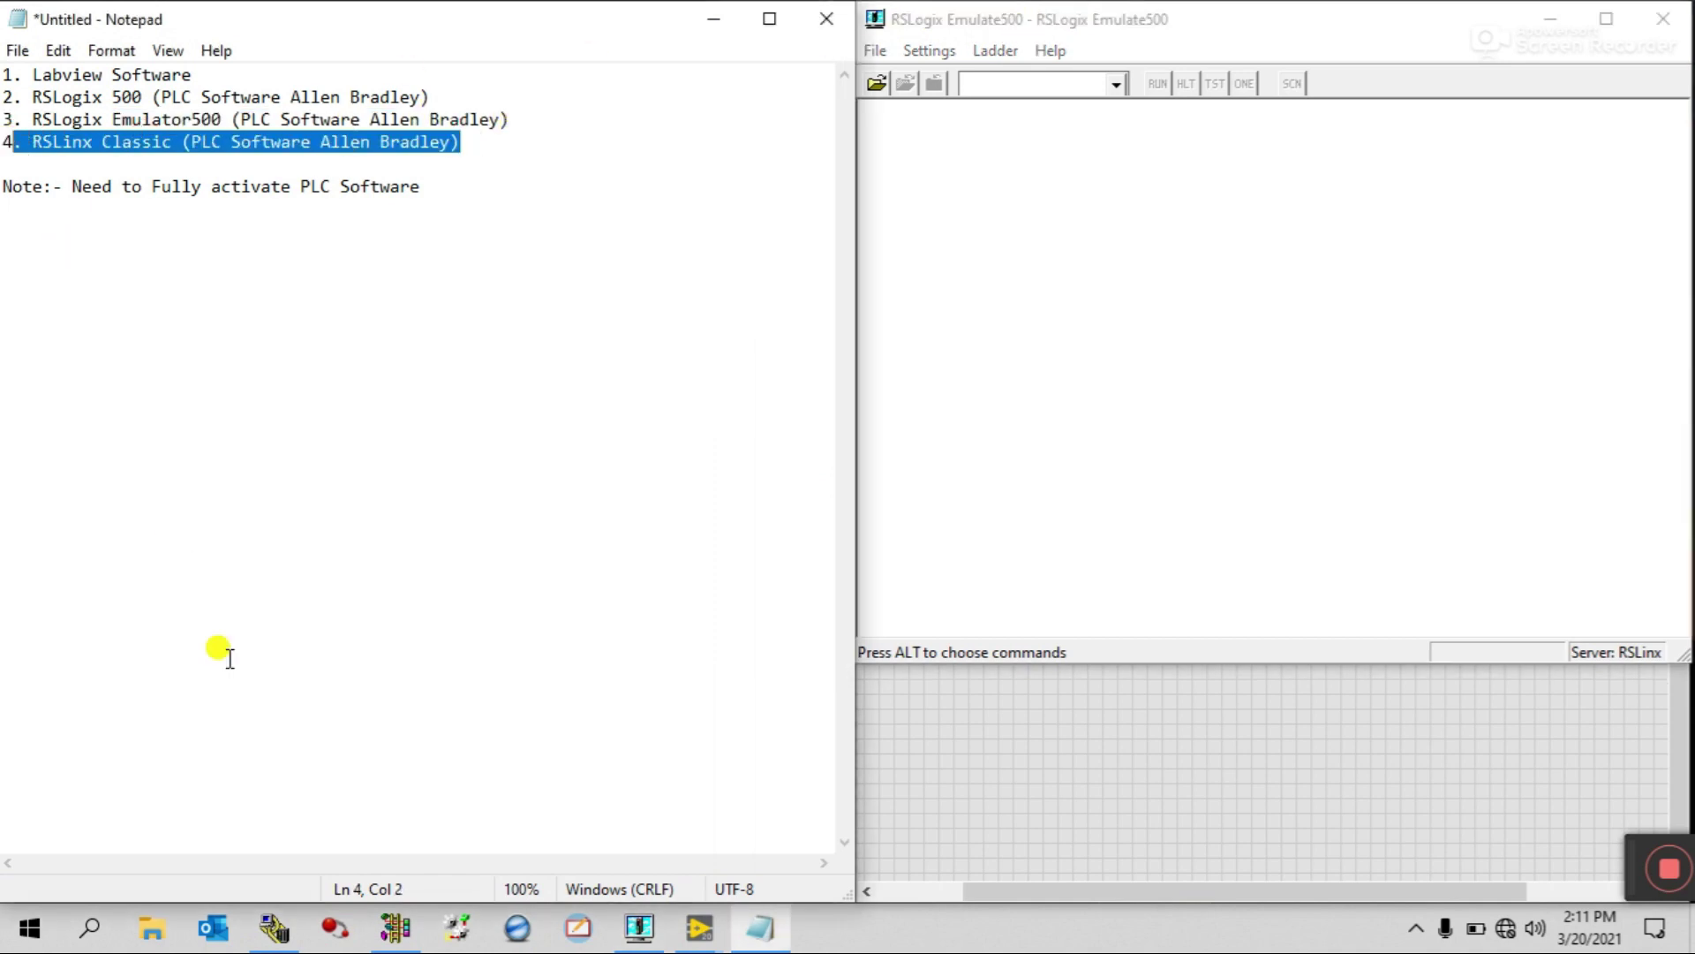
pyautogui.click(279, 934)
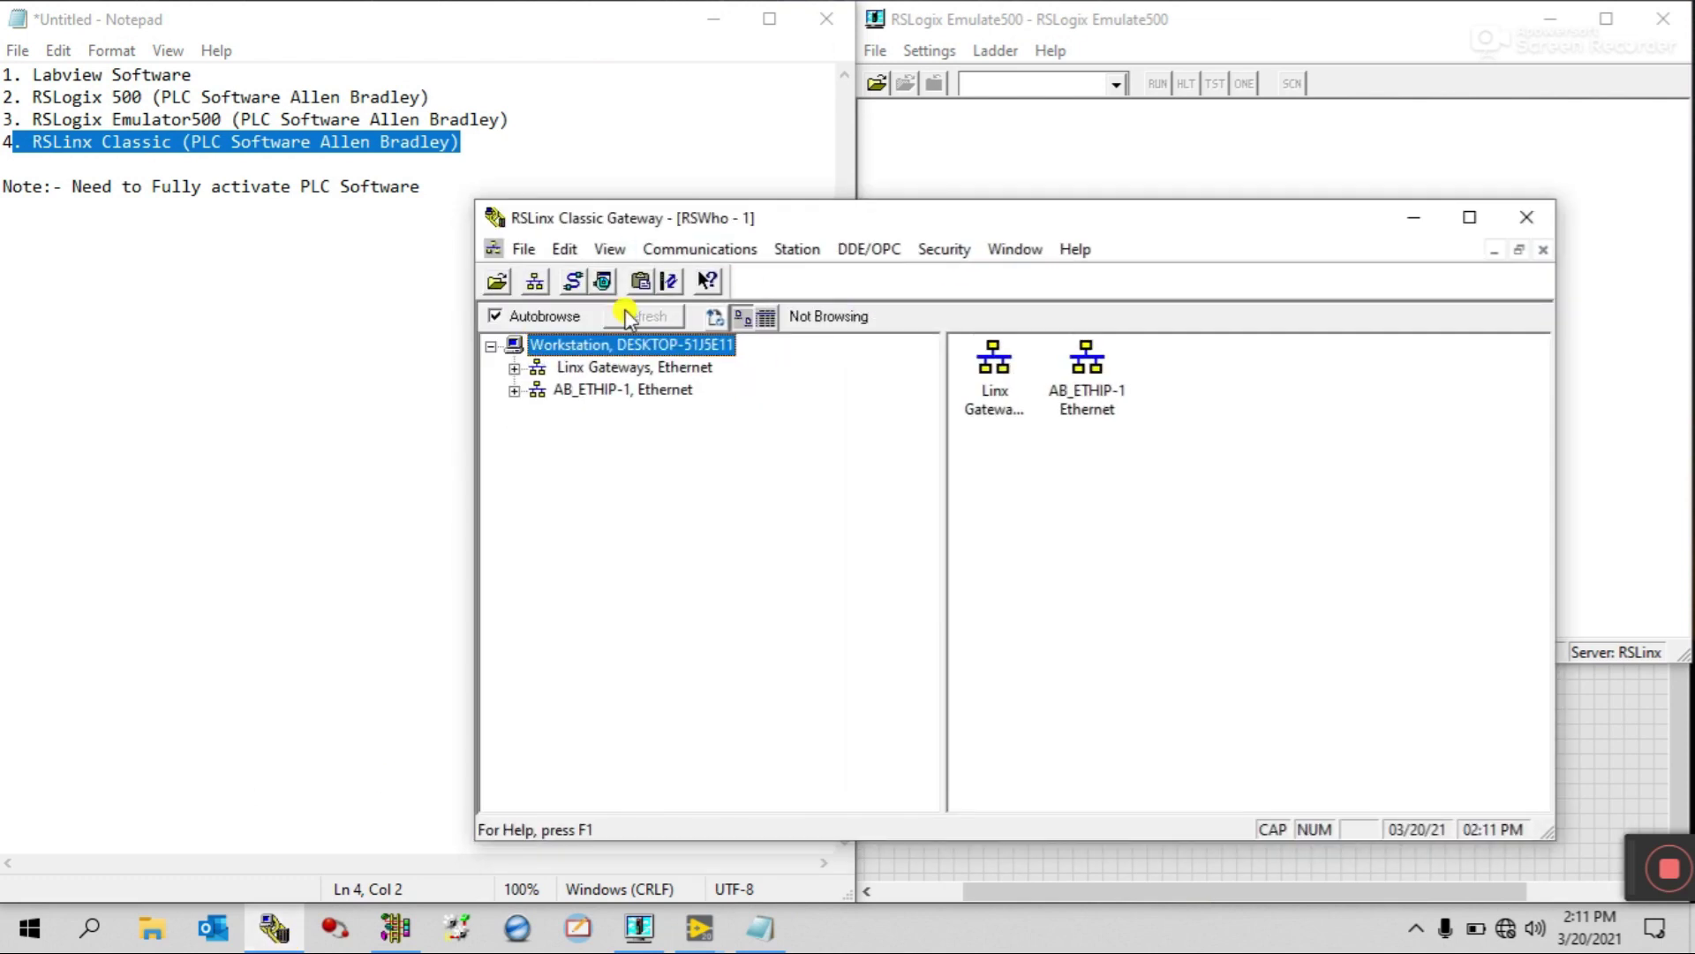
pyautogui.click(515, 390)
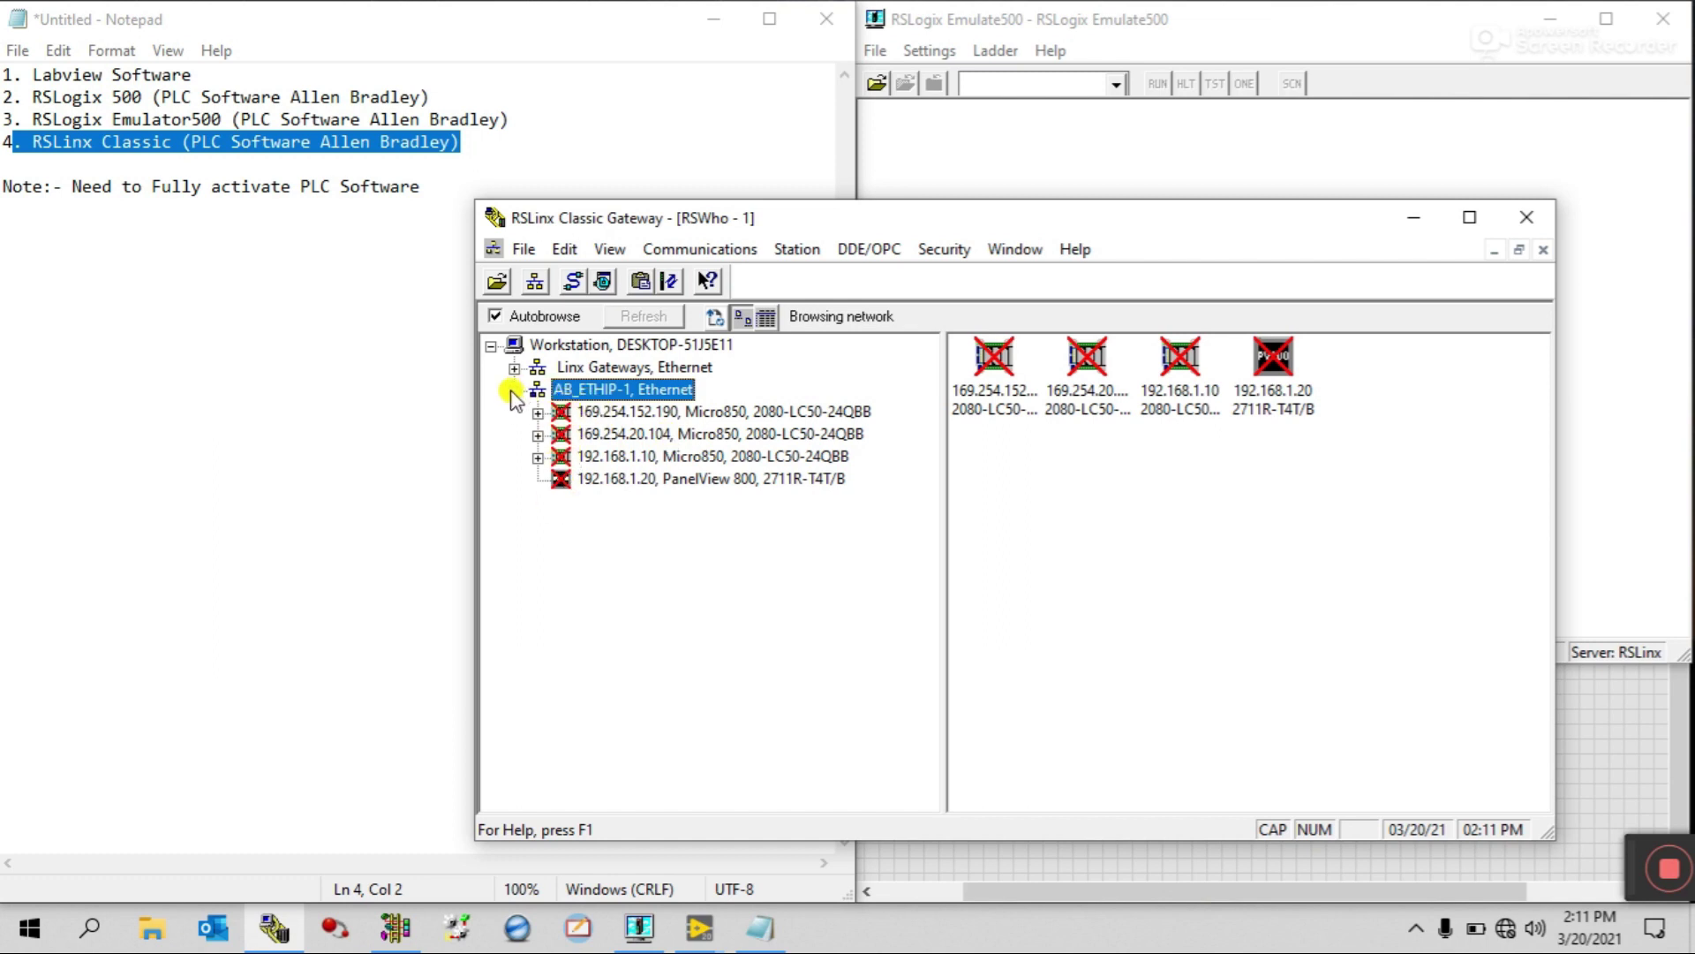
pyautogui.click(514, 389)
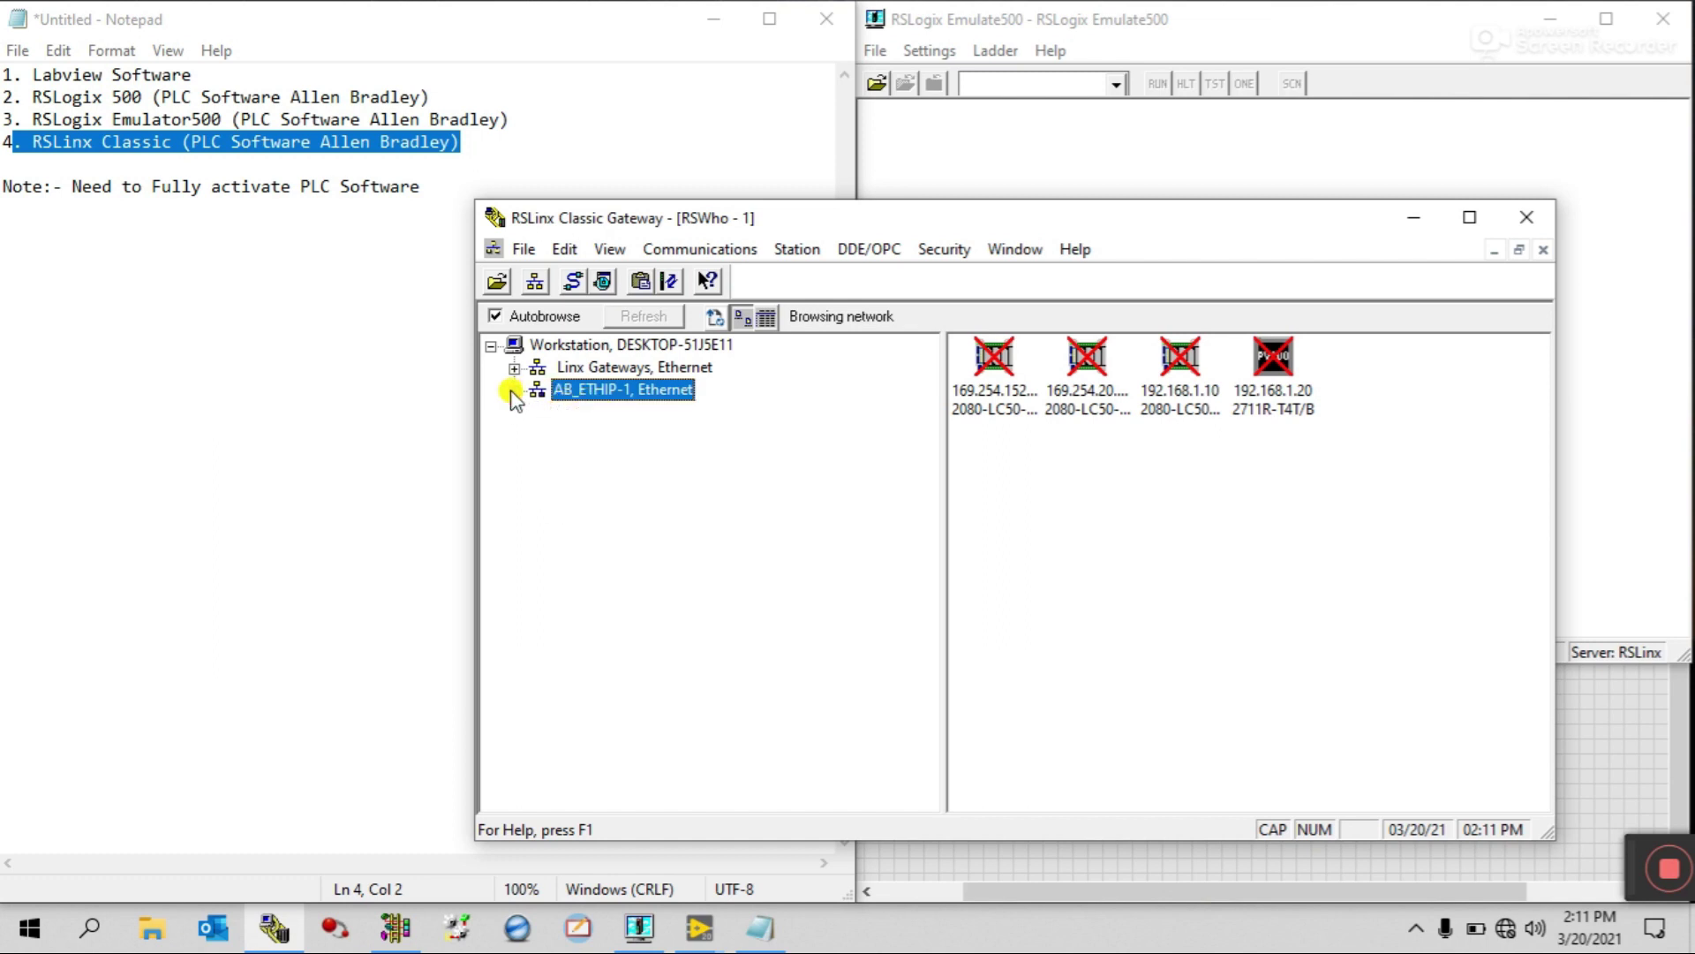
pyautogui.click(1411, 219)
pyautogui.moveTo(474, 189); pyautogui.dragTo(113, 189)
pyautogui.click(273, 270)
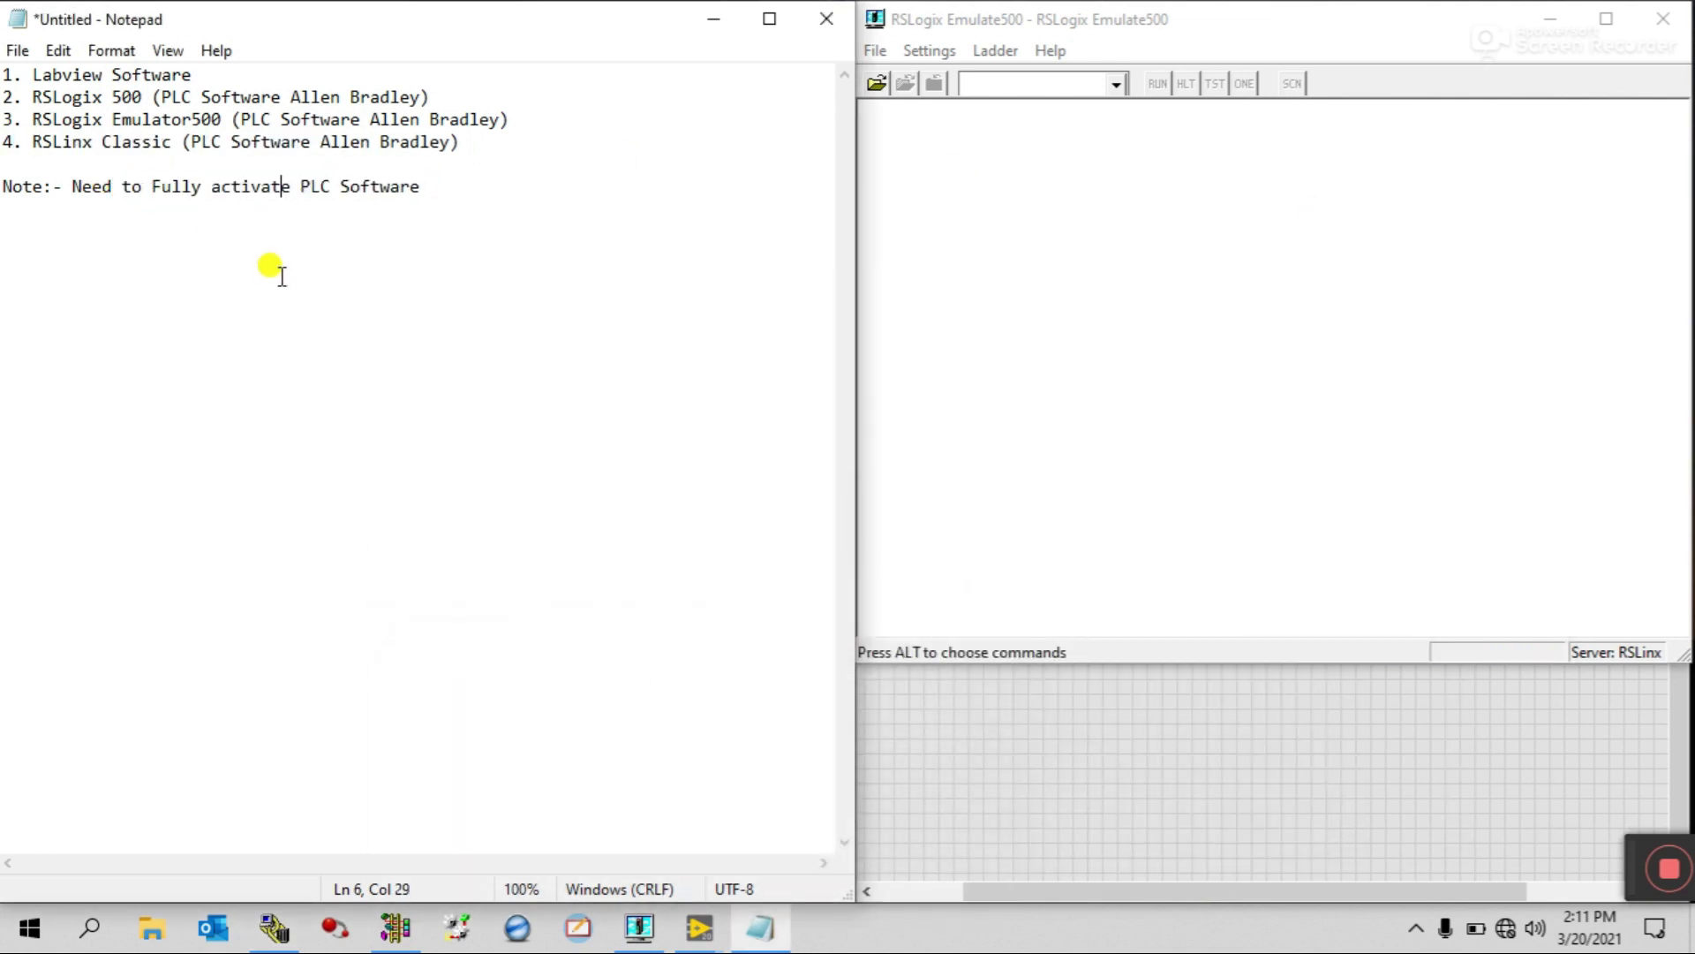
# Bring RSLogix 500 forward and select Program Files in the project tree
pyautogui.click(718, 23)
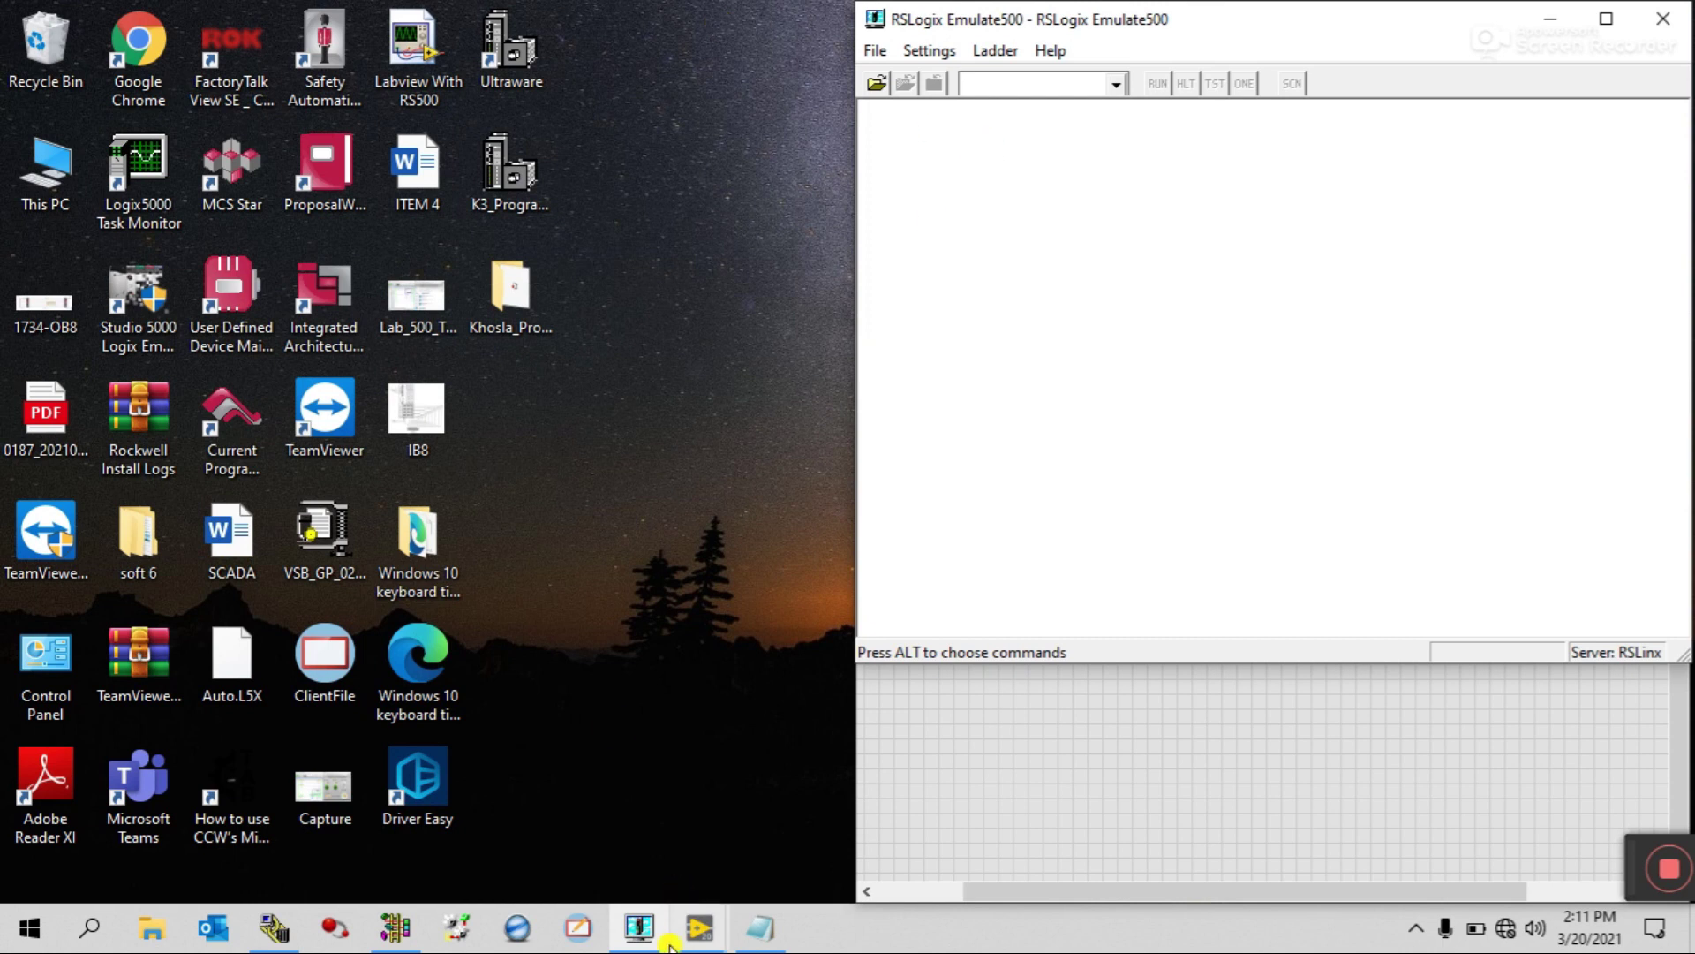
pyautogui.click(393, 927)
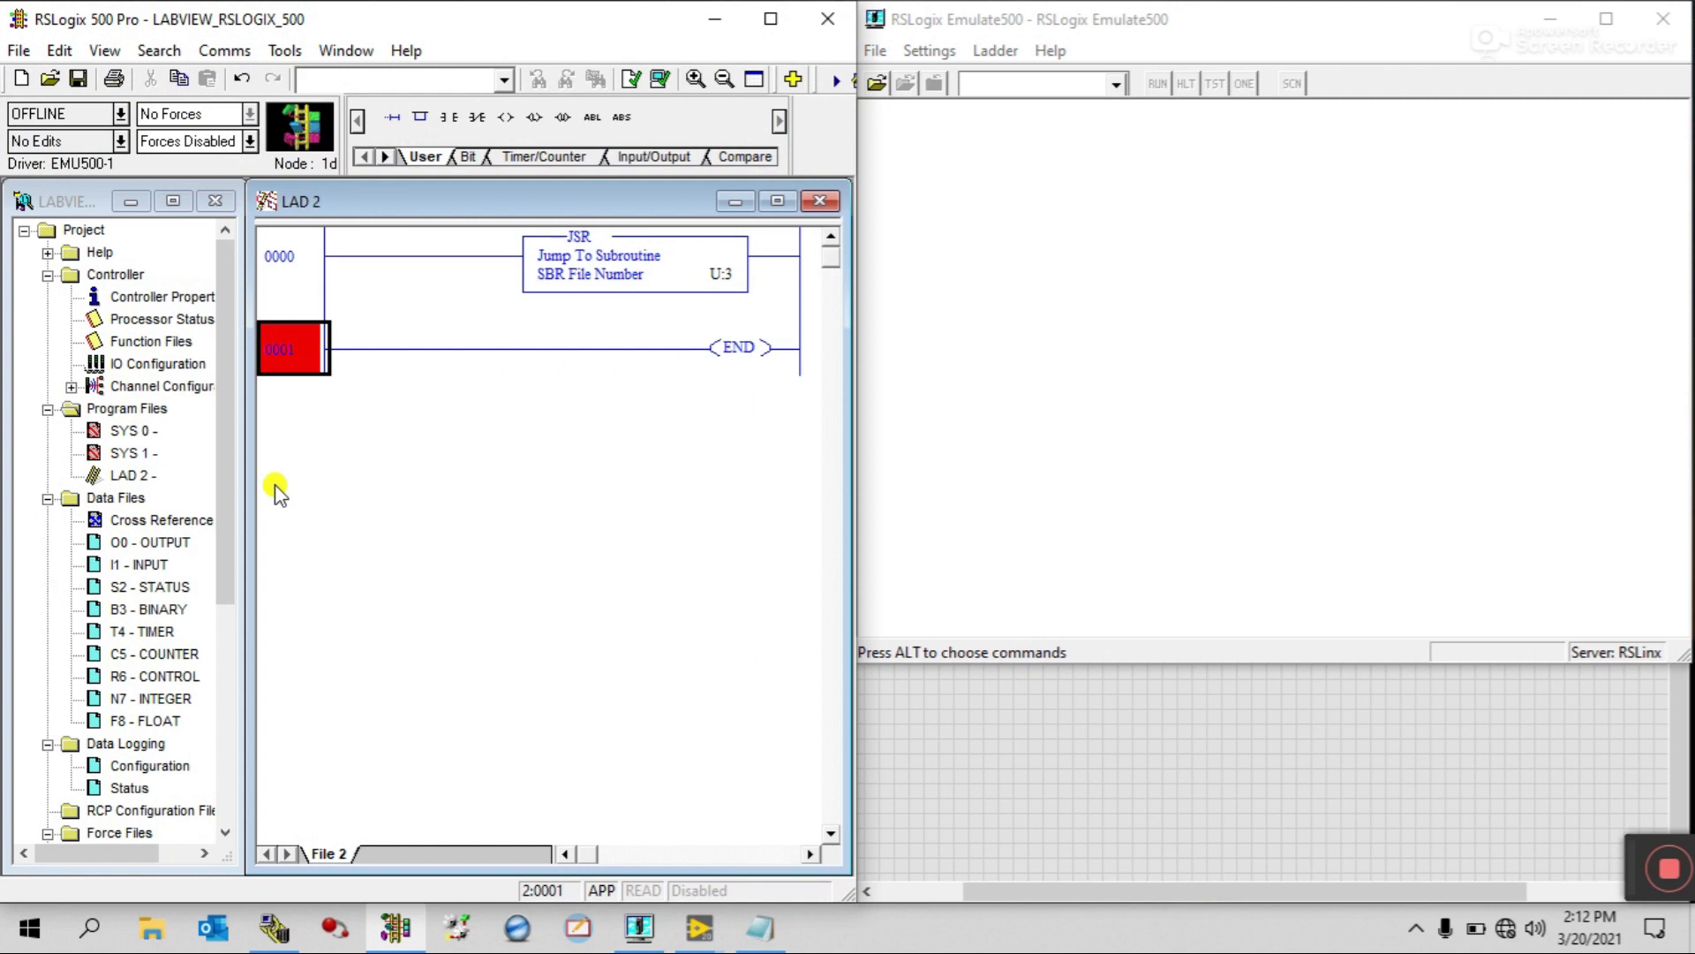
pyautogui.click(130, 475)
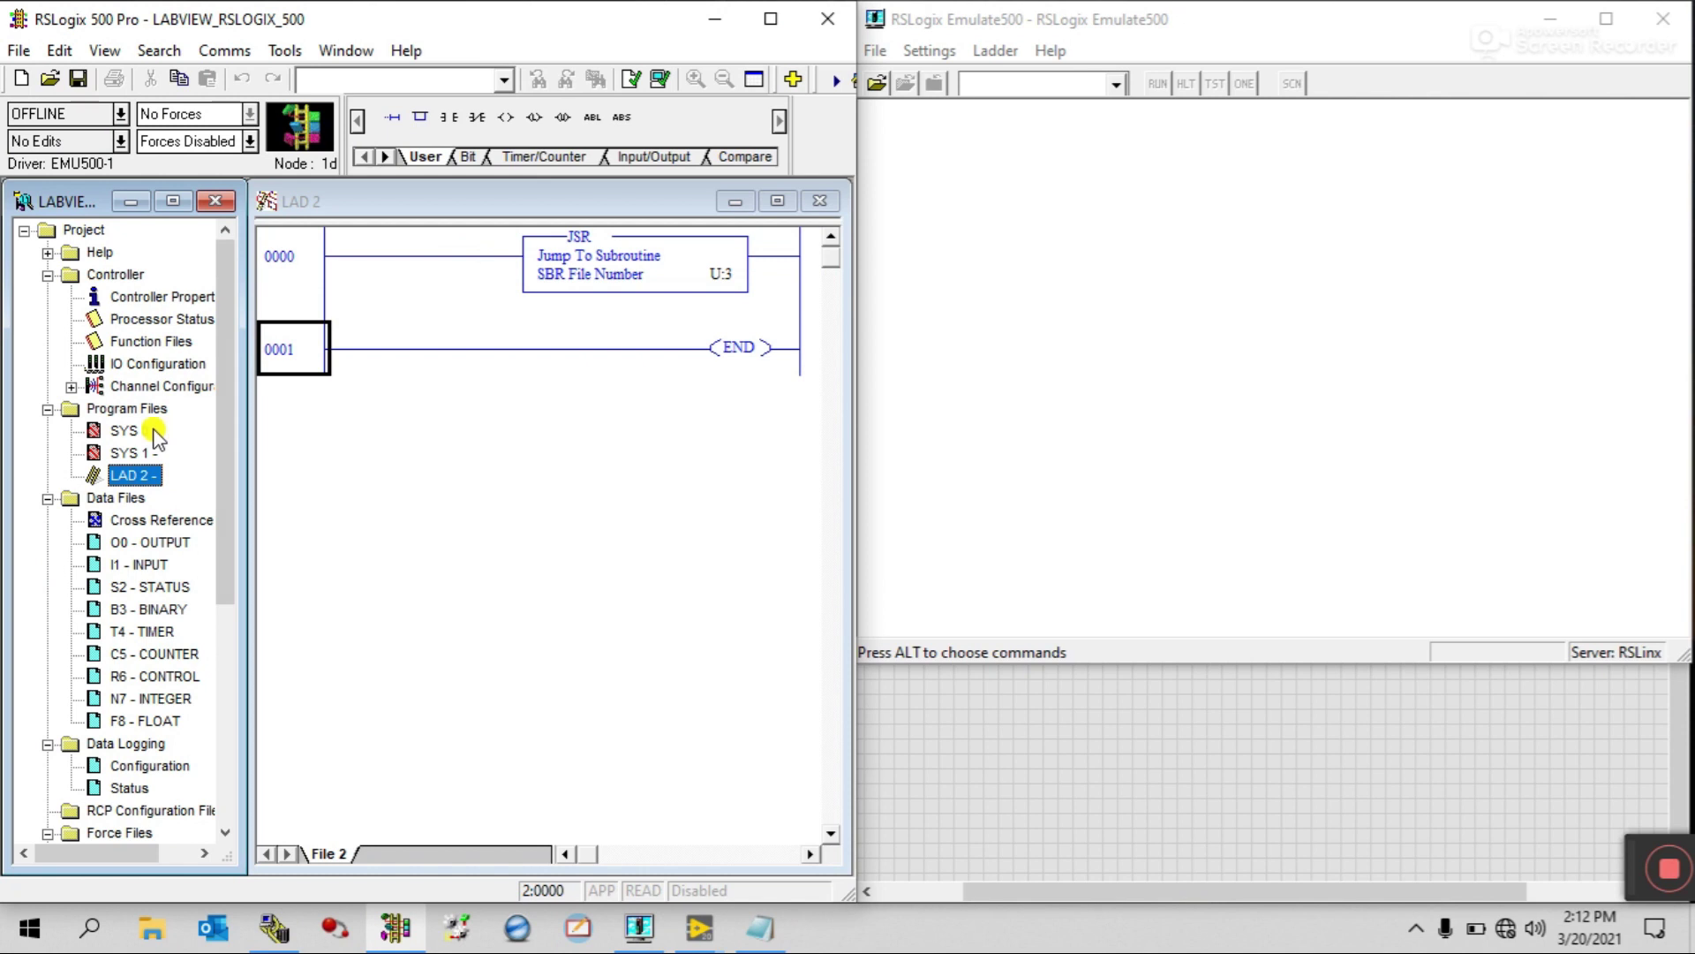
pyautogui.click(129, 409)
# Create a new program file number 3 named LABVIEW
pyautogui.rightClick(168, 417)
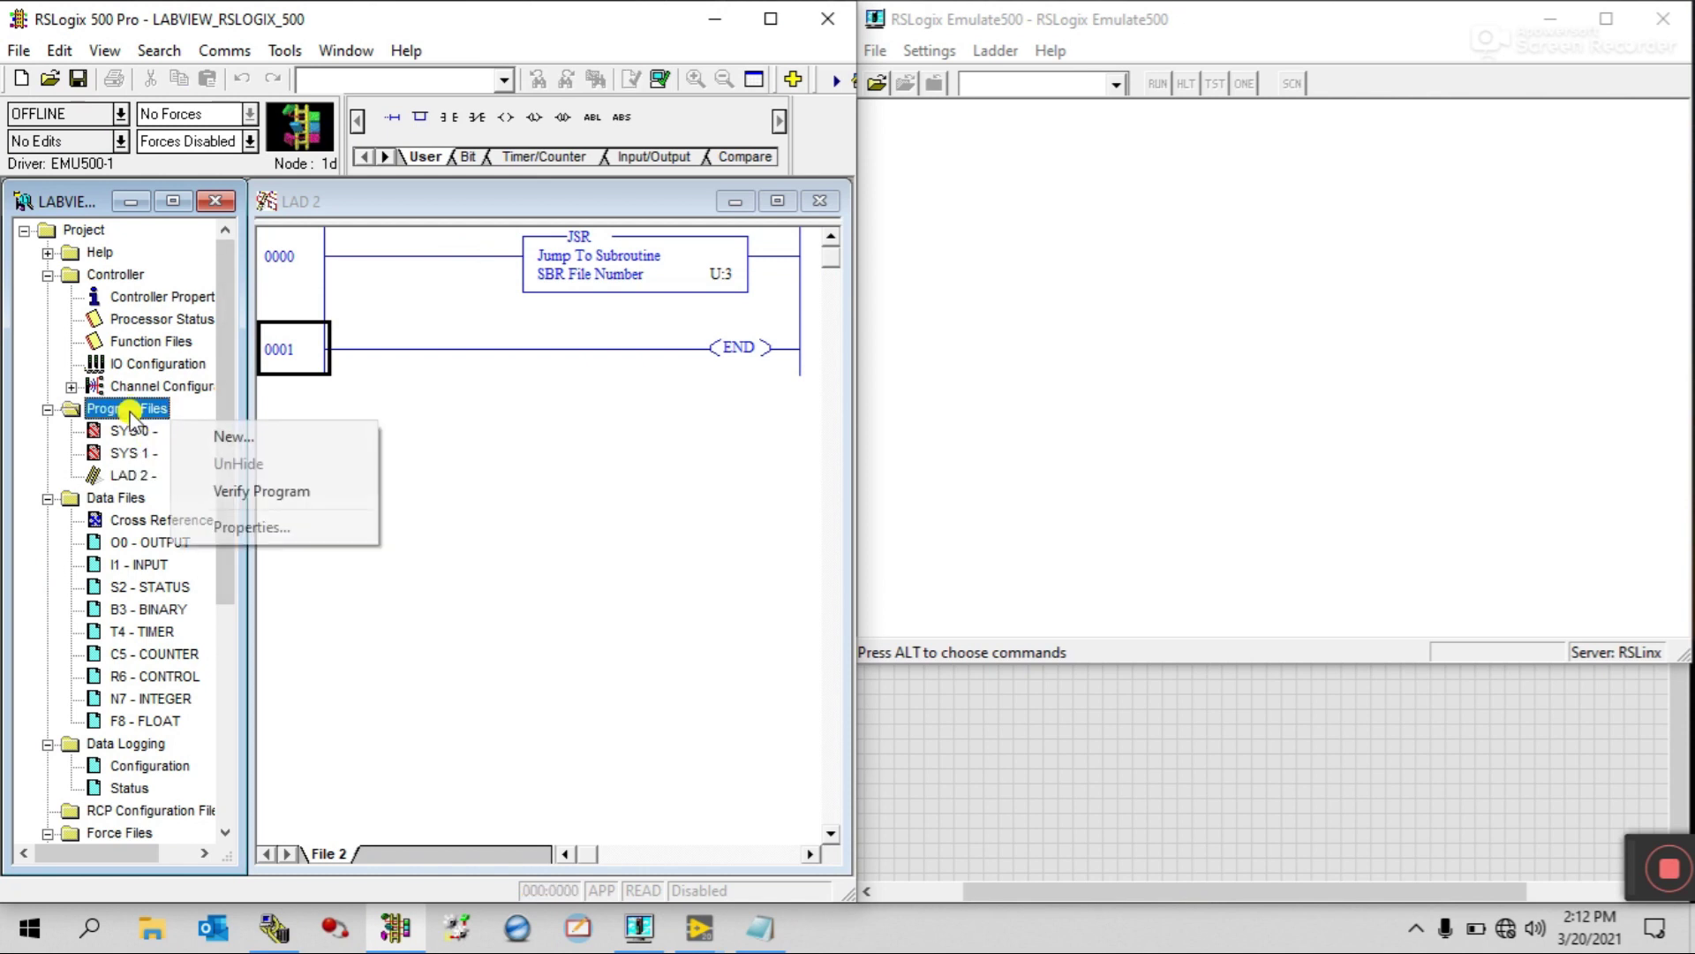
pyautogui.click(238, 437)
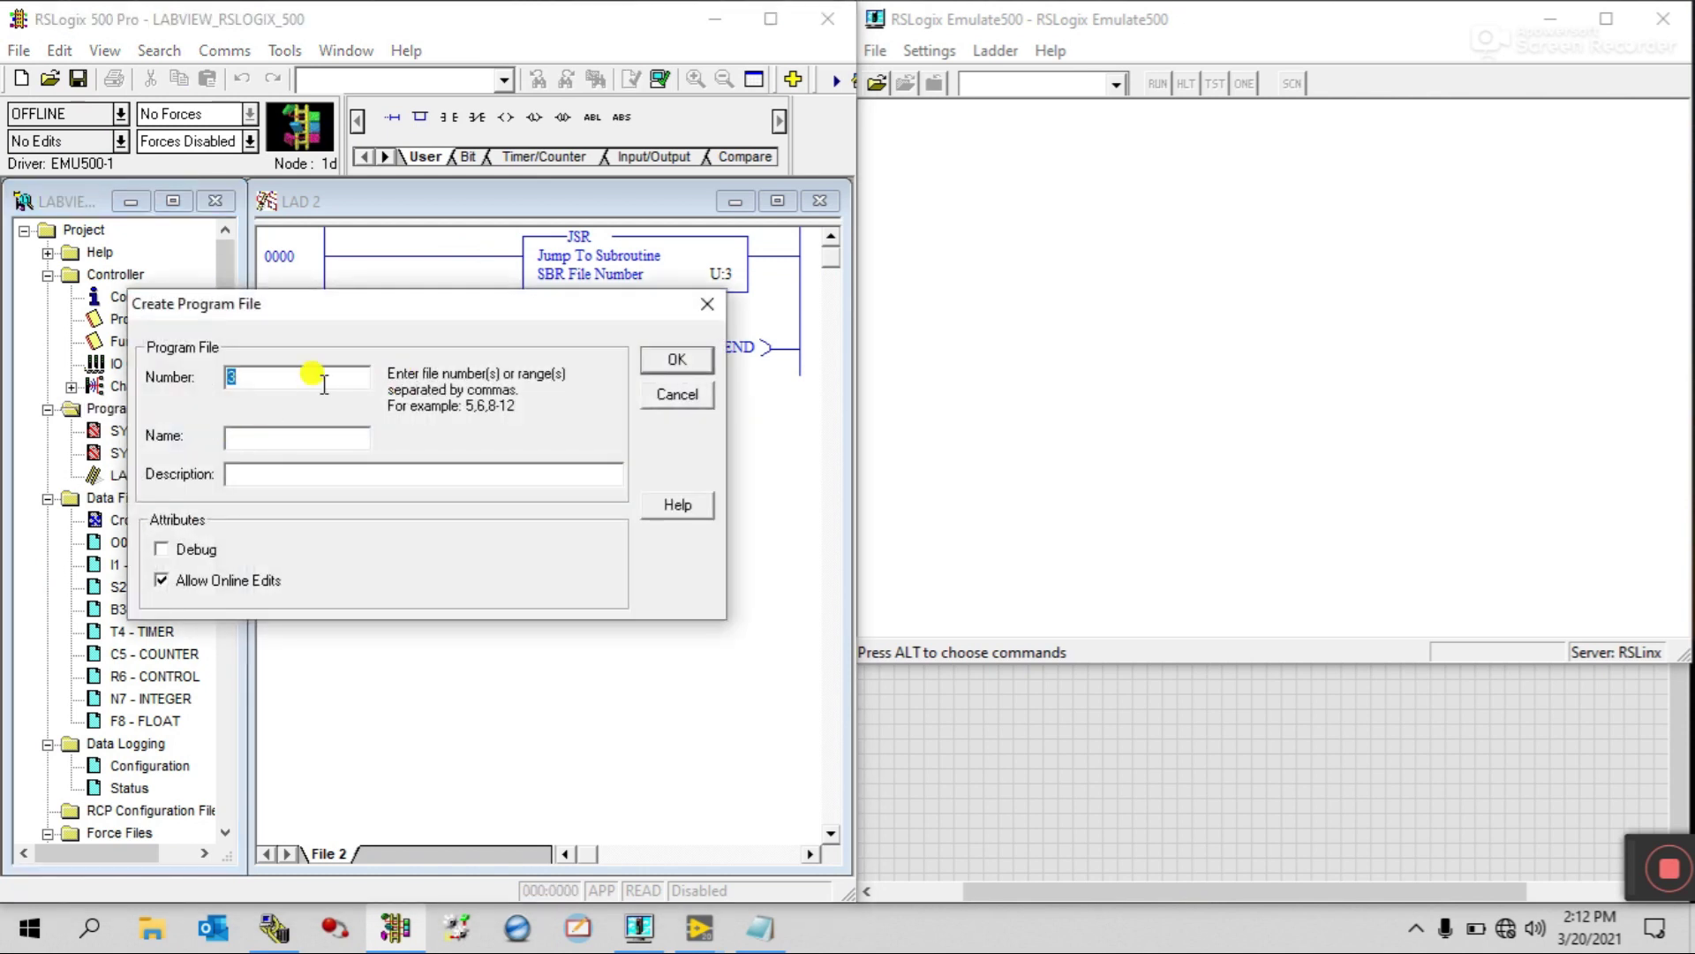
pyautogui.click(281, 437)
pyautogui.write('LABVIEW')
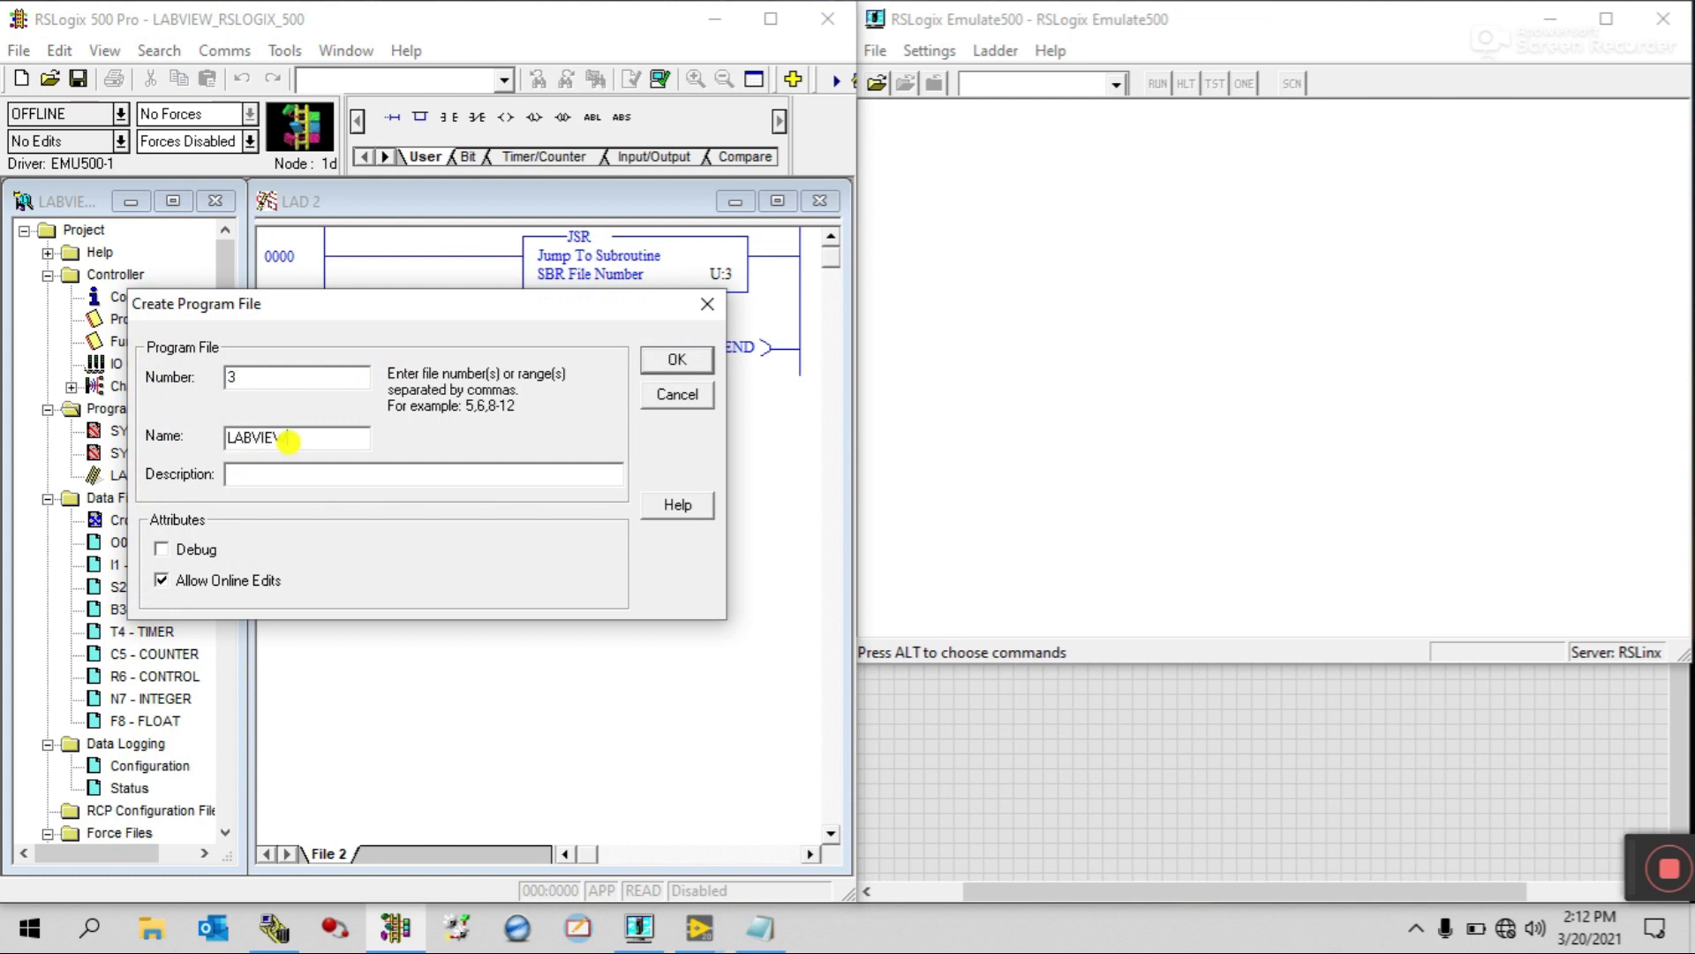
pyautogui.click(674, 359)
# Open LAD 3 - LABVIEW in the ladder editor
pyautogui.moveTo(256, 505)
pyautogui.mouseDown()
pyautogui.moveTo(276, 508)
pyautogui.moveTo(246, 492)
pyautogui.moveTo(269, 495)
pyautogui.mouseUp()
pyautogui.click(167, 502)
pyautogui.doubleClick(168, 500)
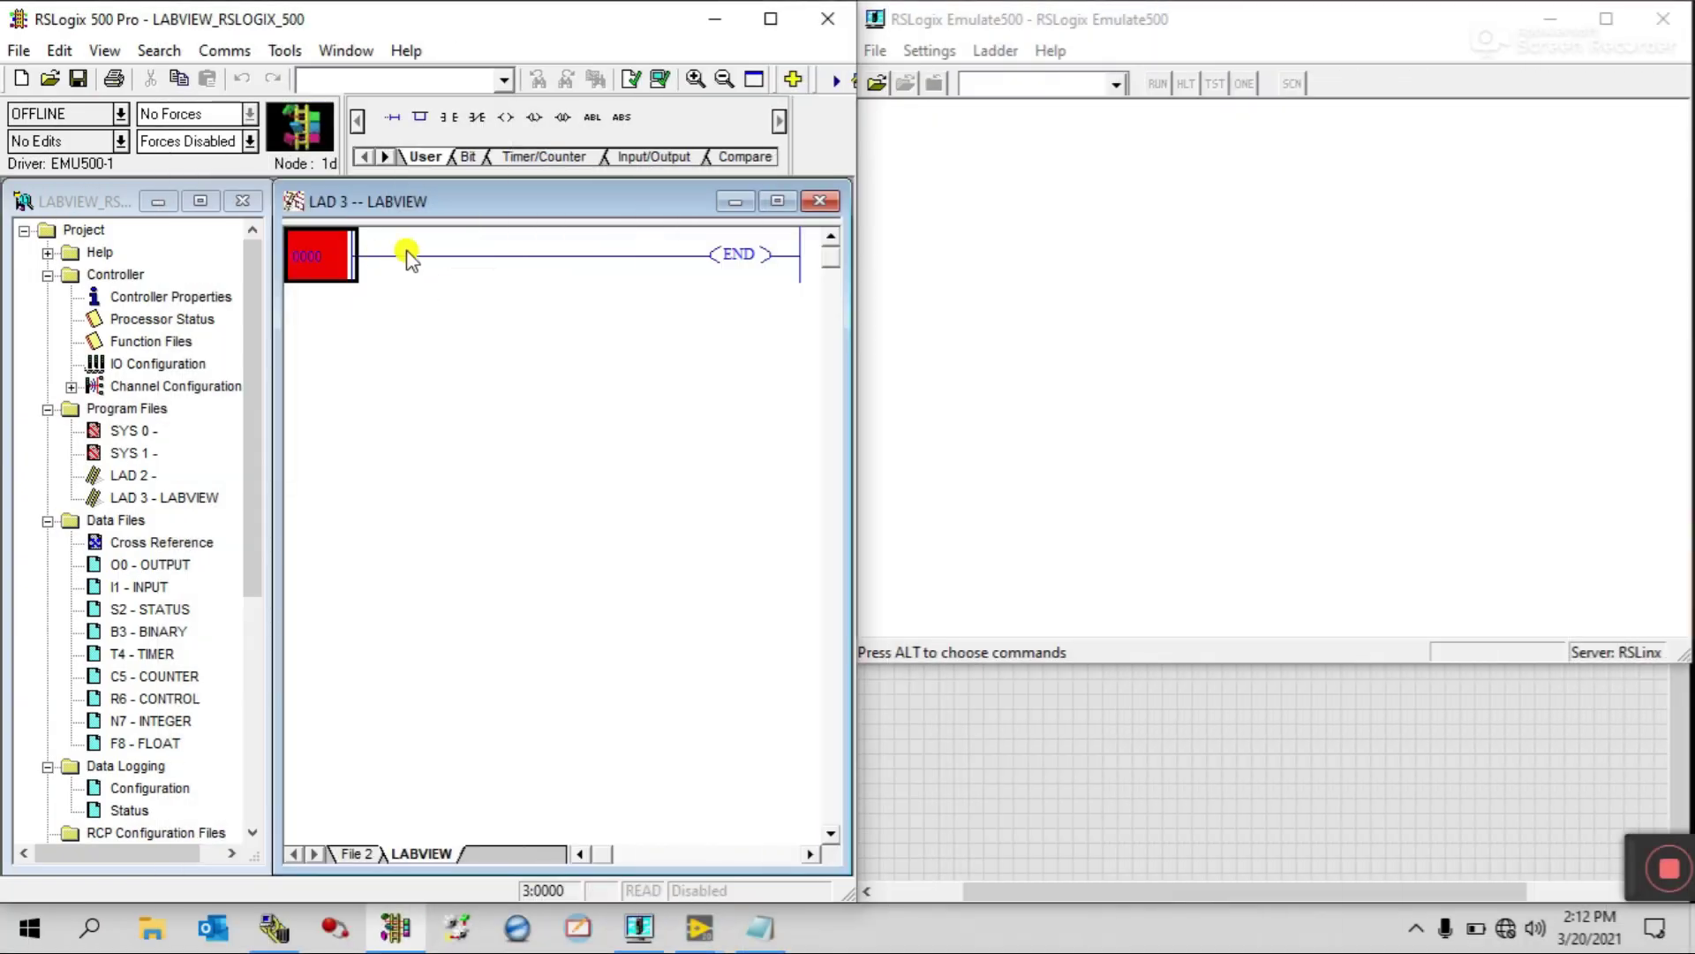
# Insert rung 0000 in the maximized LABVIEW ladder and place an XIC contact and an OTE coil on it
pyautogui.click(770, 17)
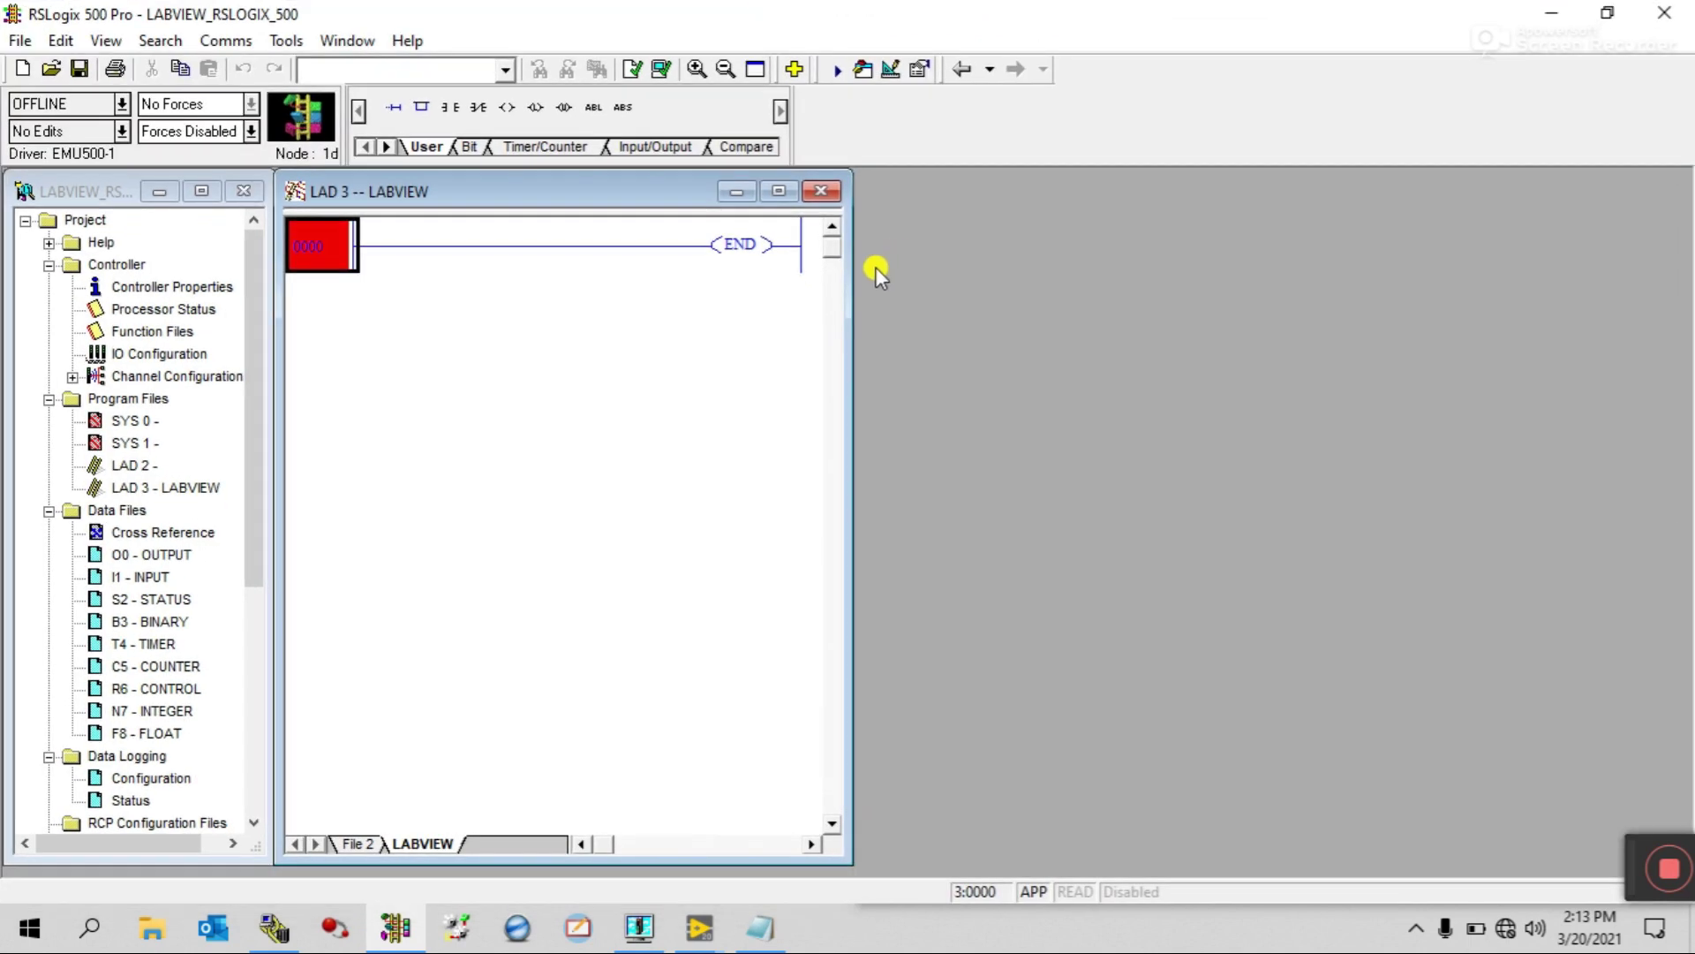
pyautogui.moveTo(851, 267); pyautogui.dragTo(1589, 227)
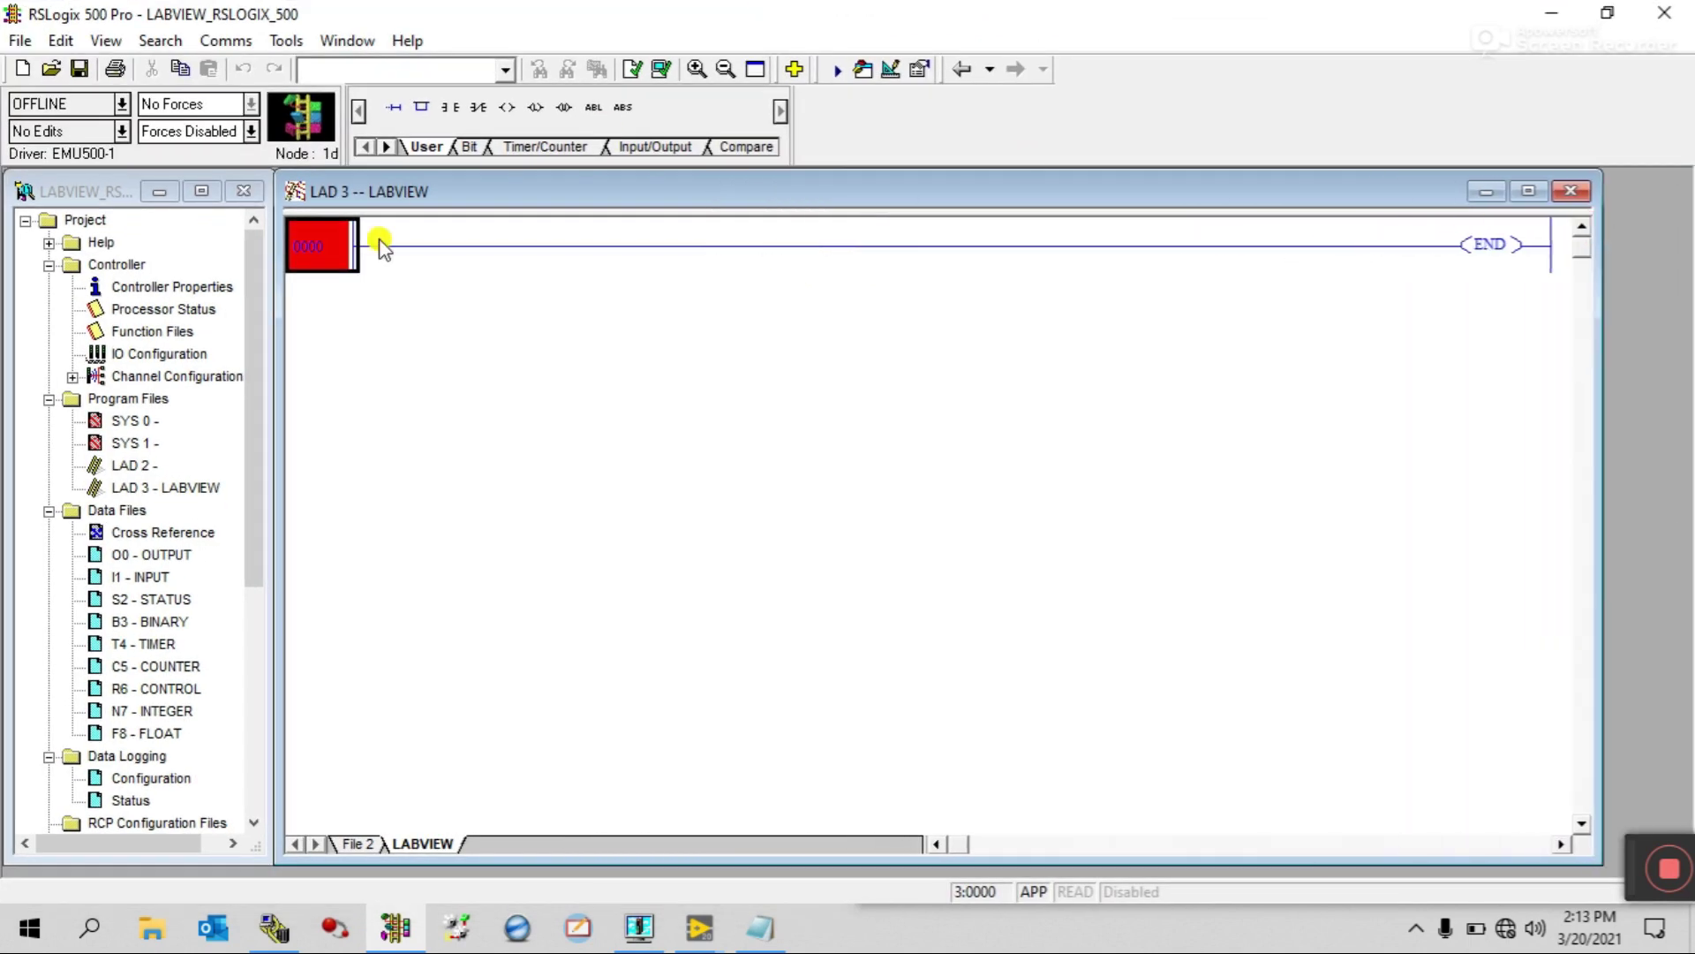
pyautogui.doubleClick(320, 254)
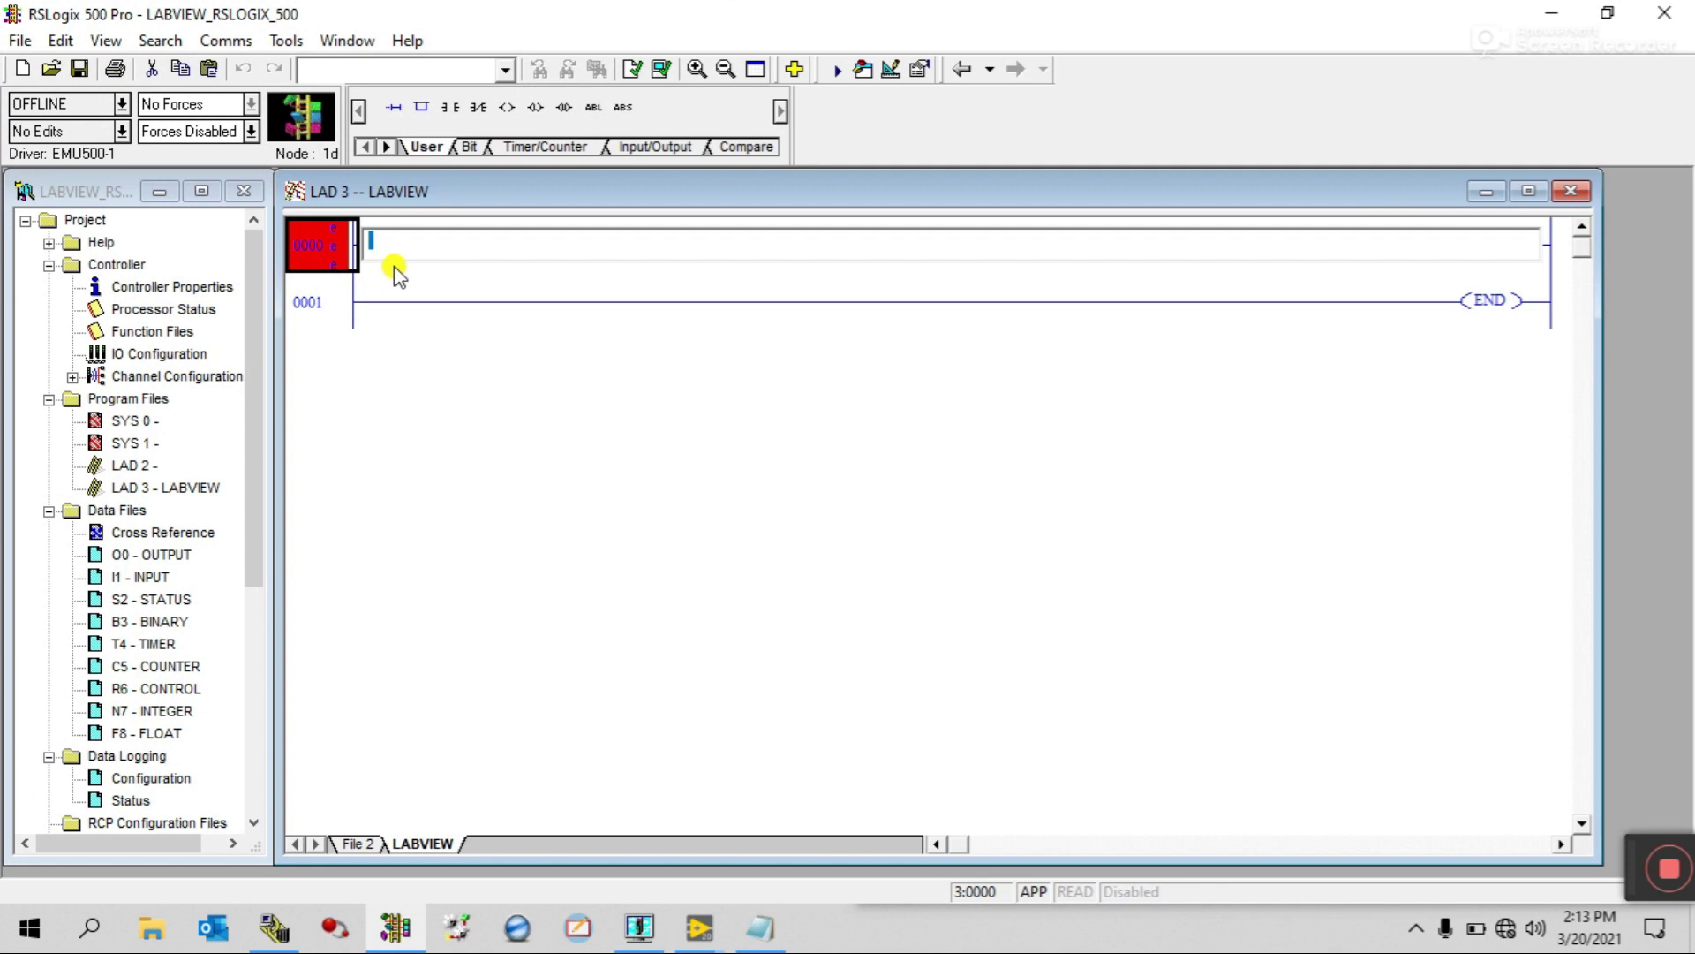
pyautogui.click(394, 274)
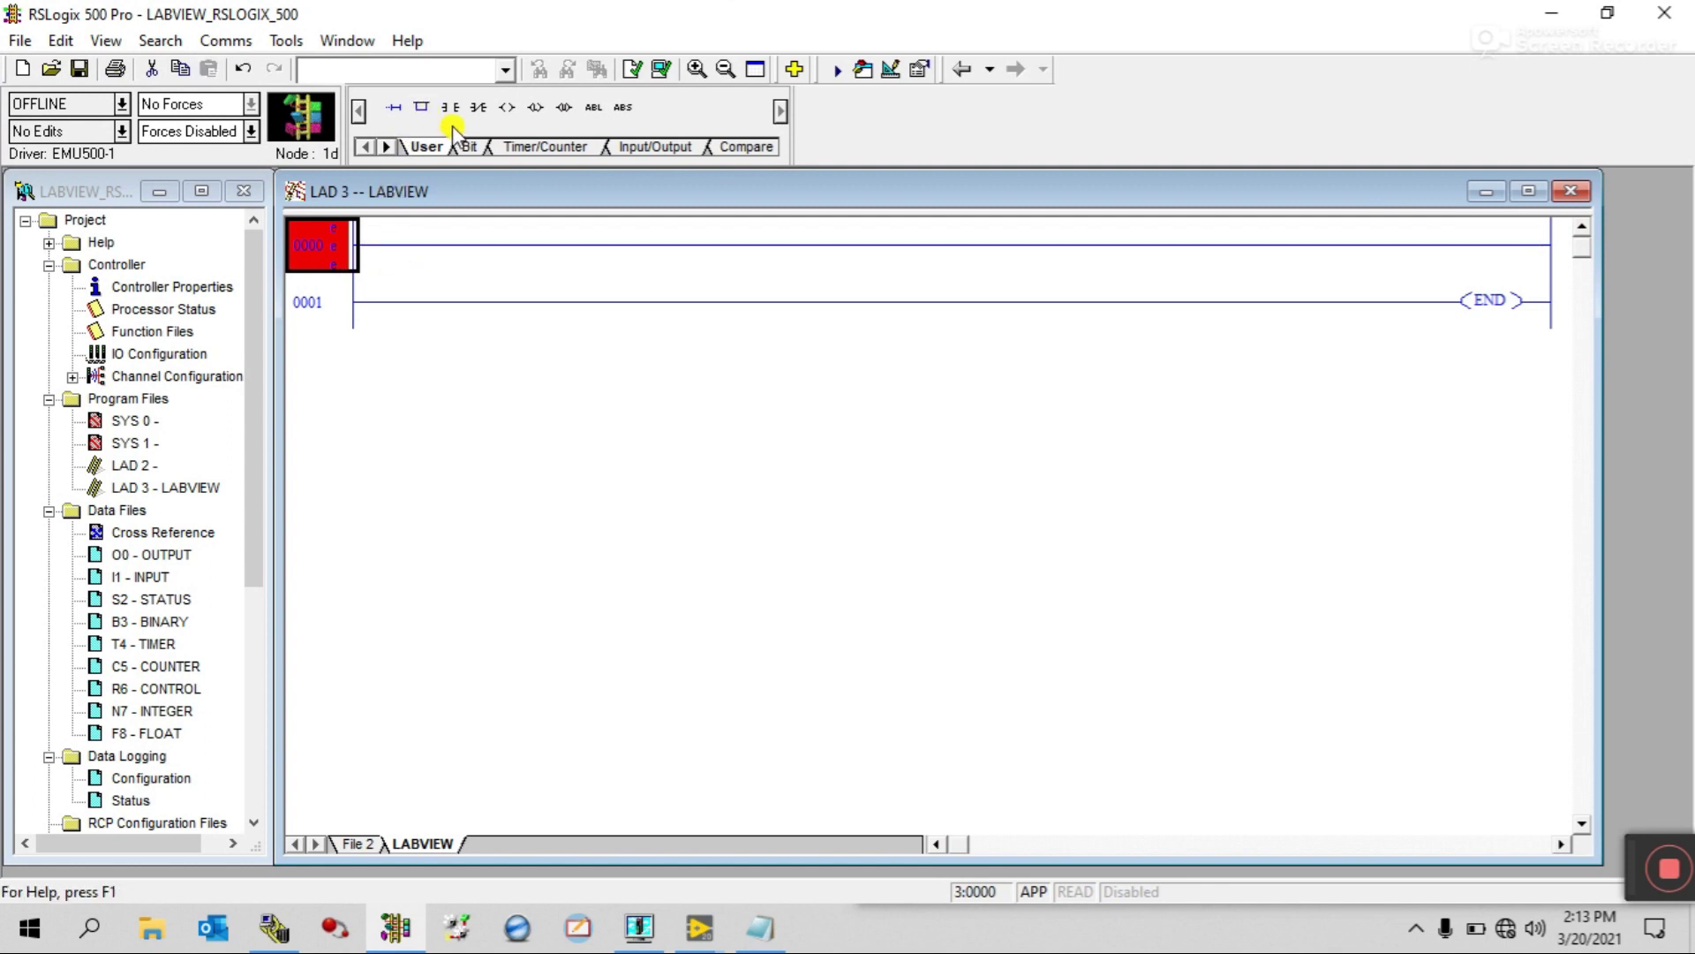
pyautogui.moveTo(450, 111); pyautogui.dragTo(378, 243)
pyautogui.moveTo(512, 109); pyautogui.dragTo(1401, 246)
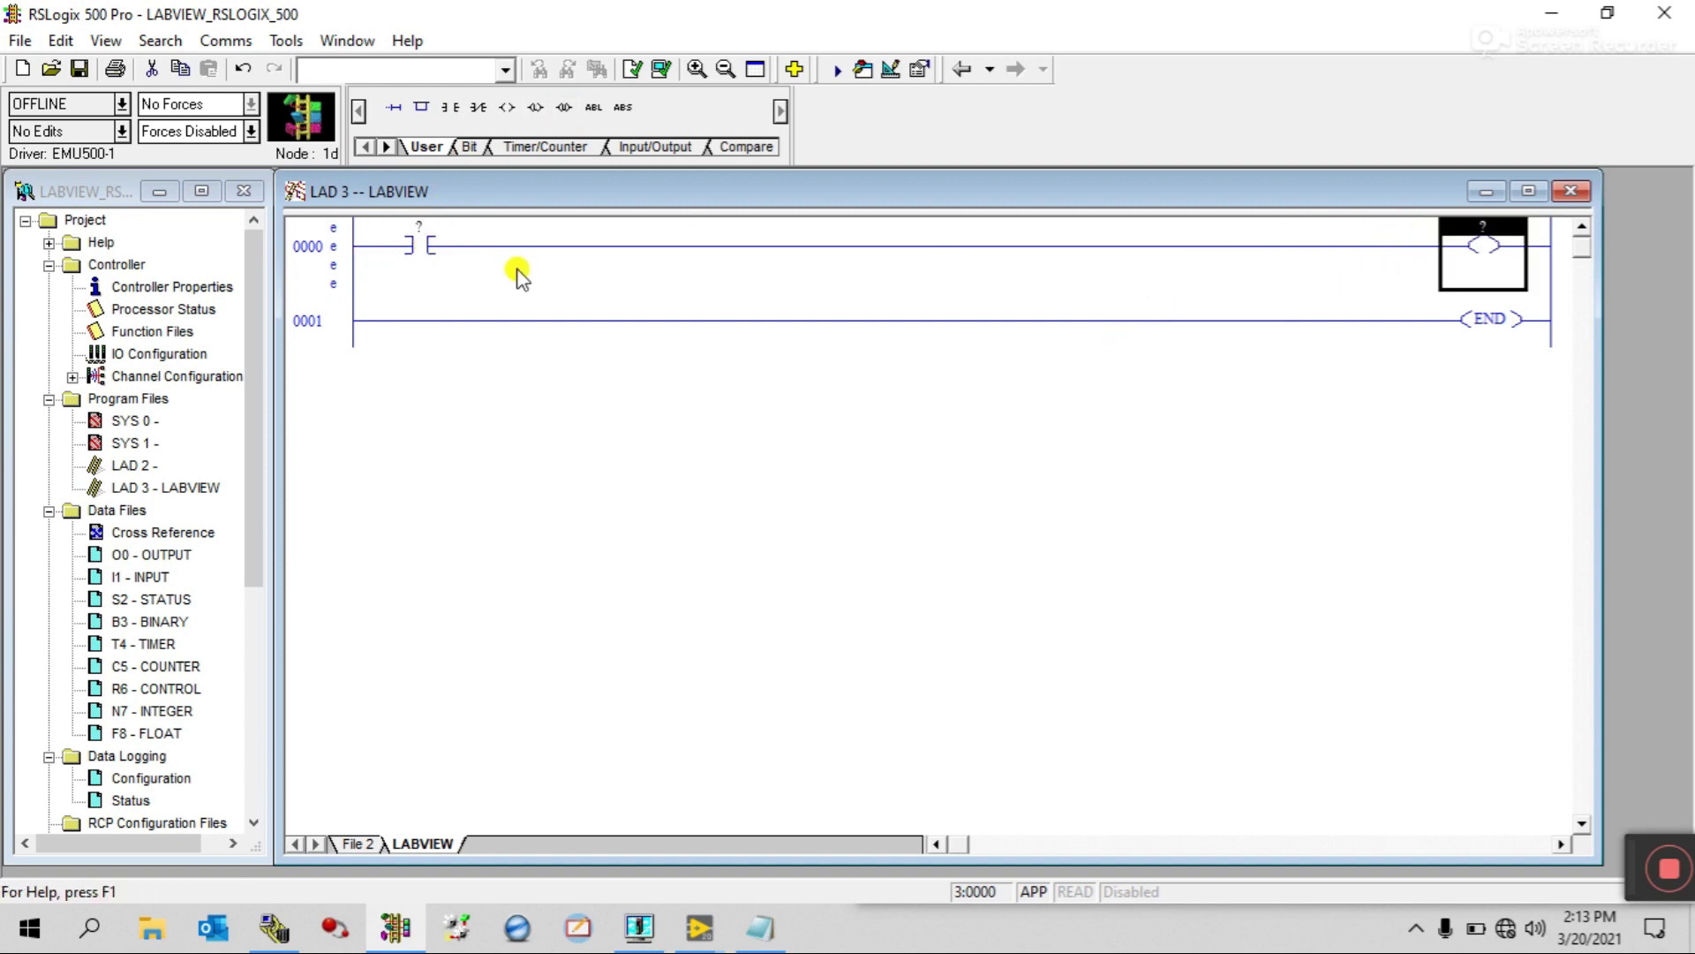
pyautogui.click(422, 232)
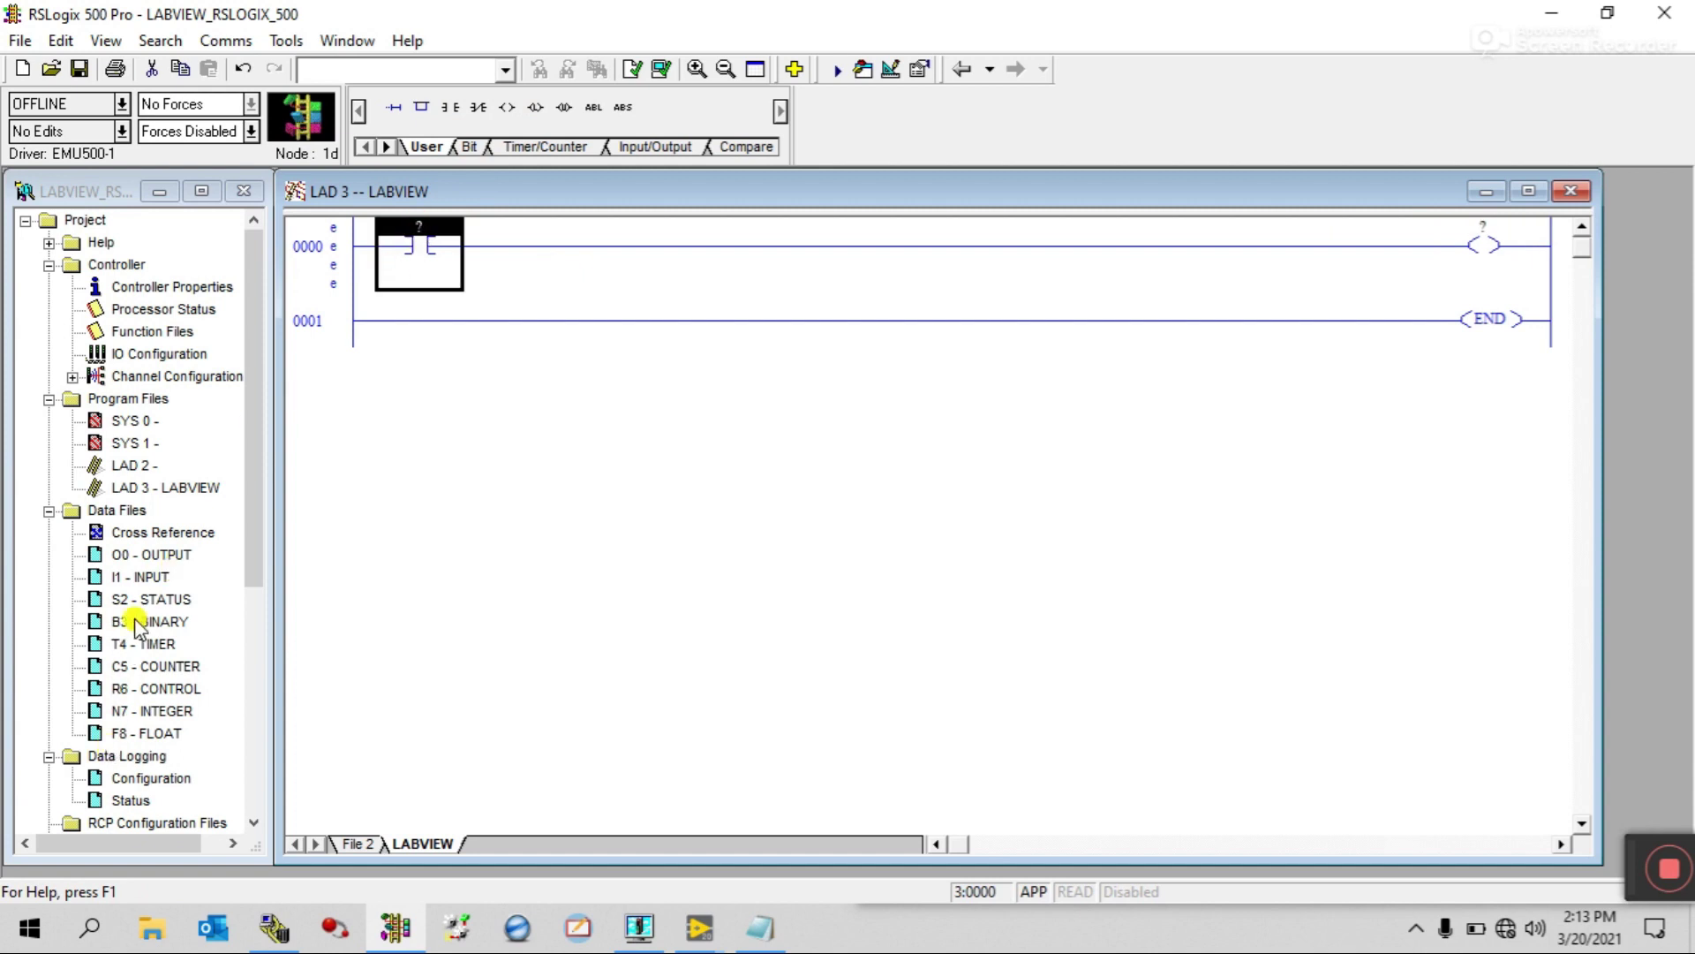
# Address the contact to input I:0/0 with description LABVIEW_ON
pyautogui.doubleClick(149, 578)
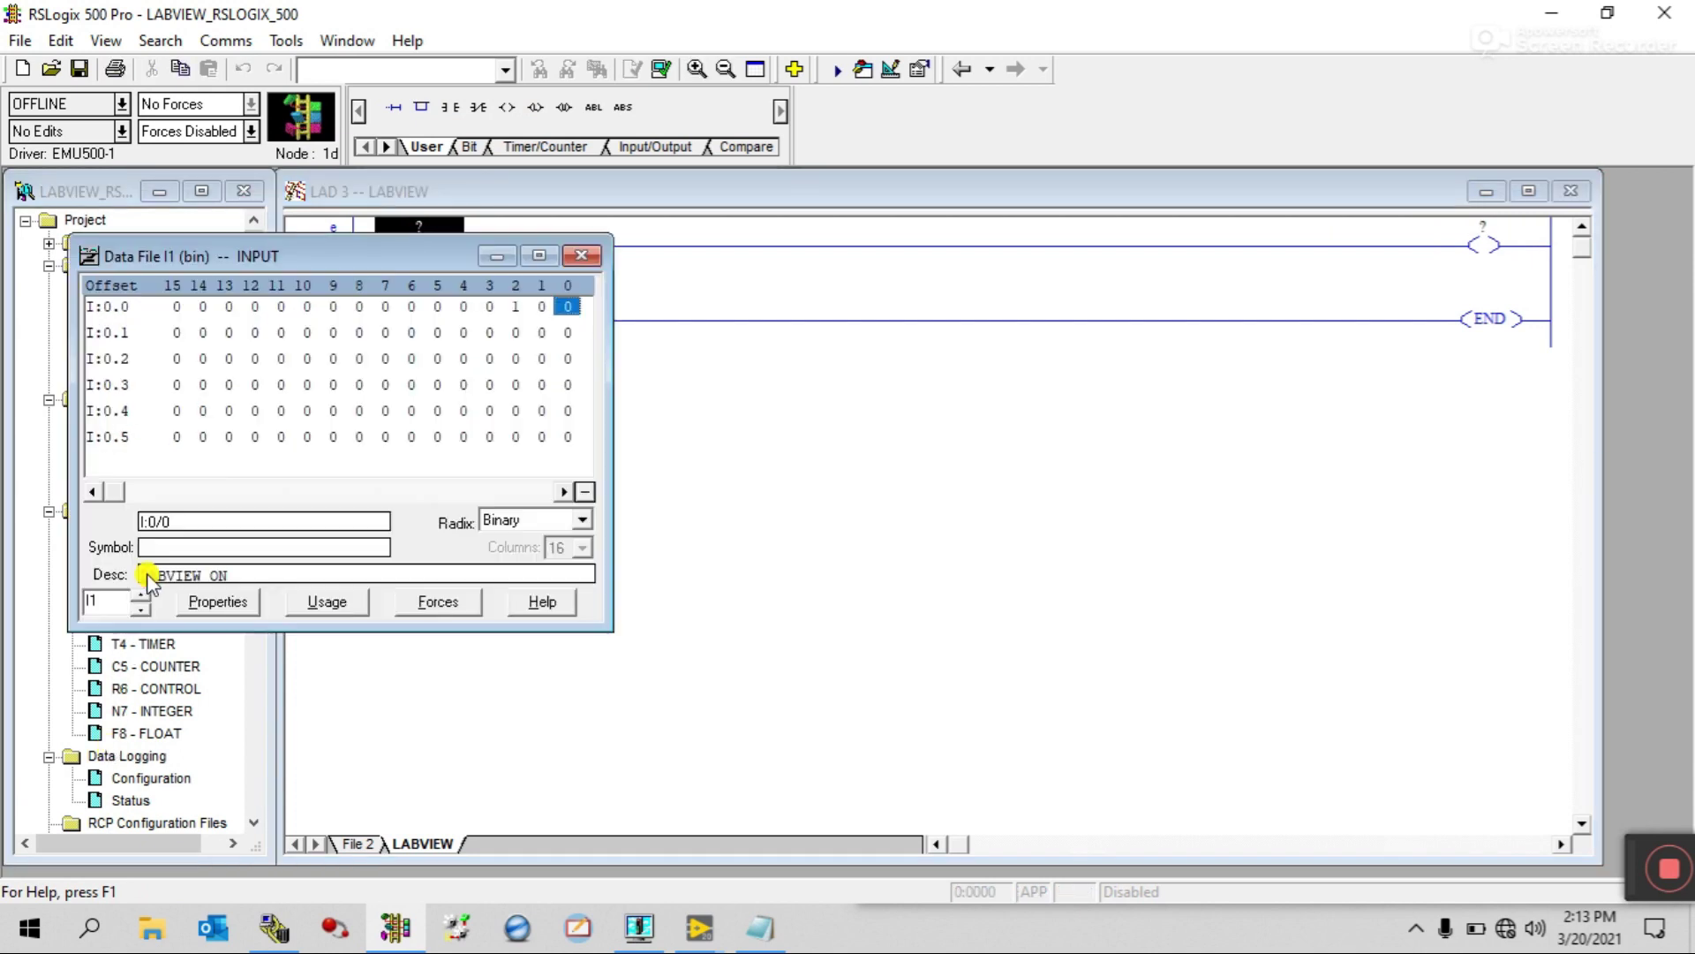
pyautogui.moveTo(362, 255); pyautogui.dragTo(647, 379)
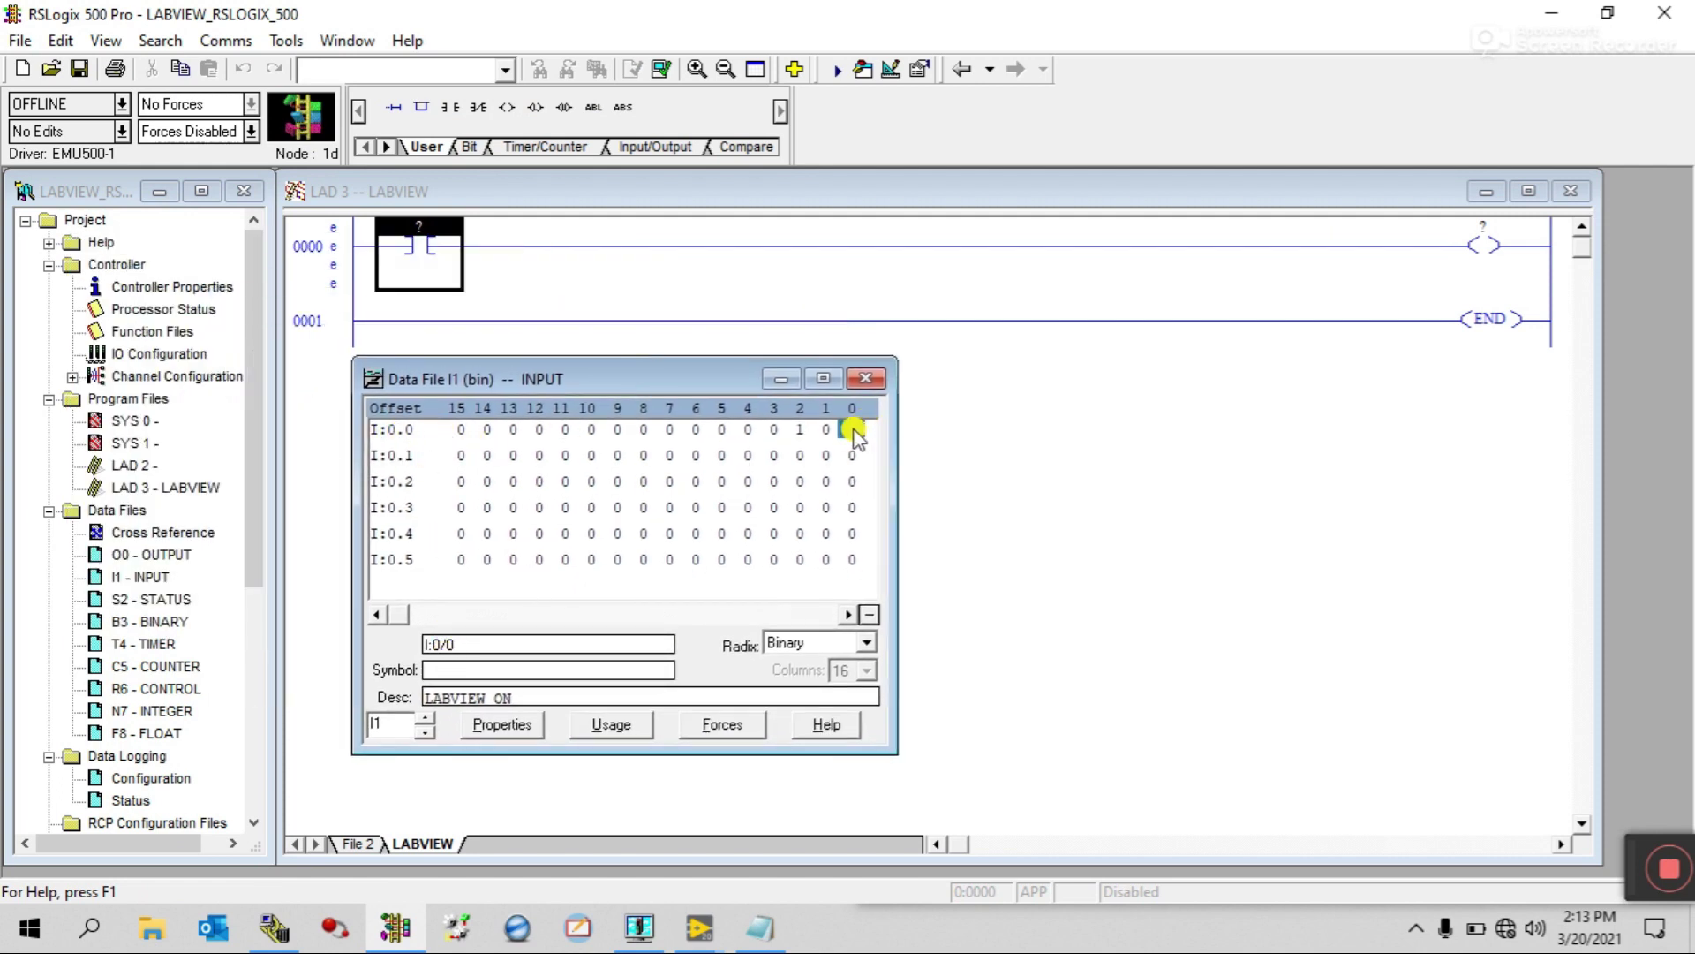
pyautogui.click(825, 429)
pyautogui.click(850, 430)
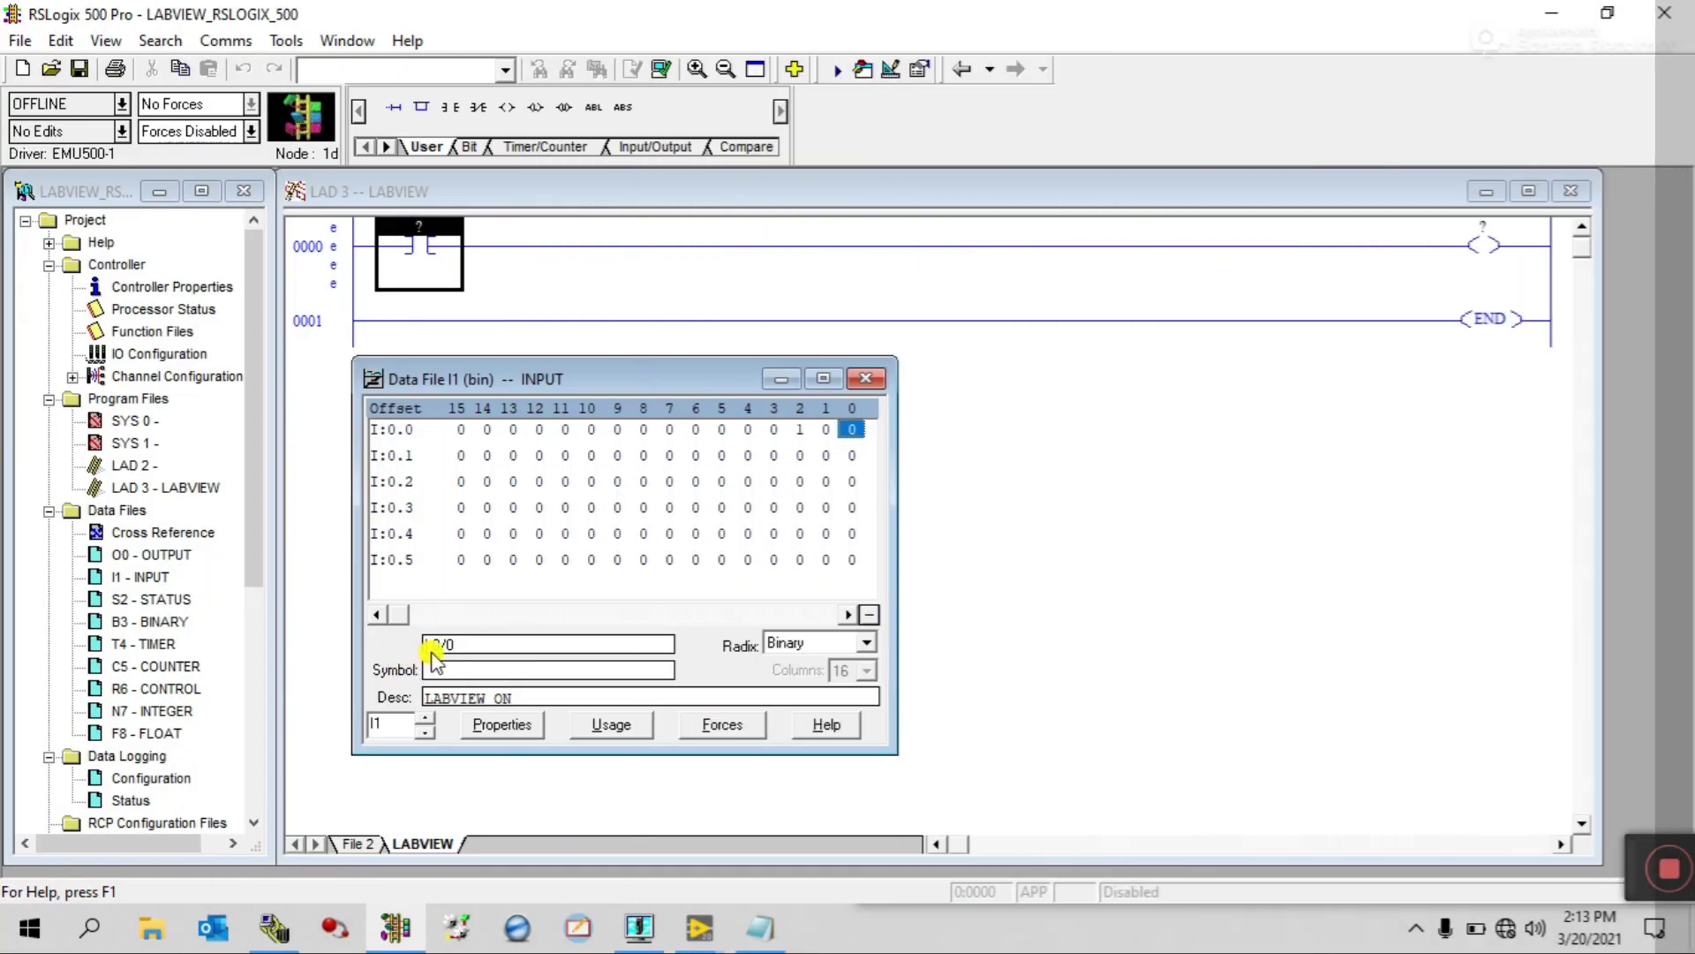
pyautogui.click(440, 645)
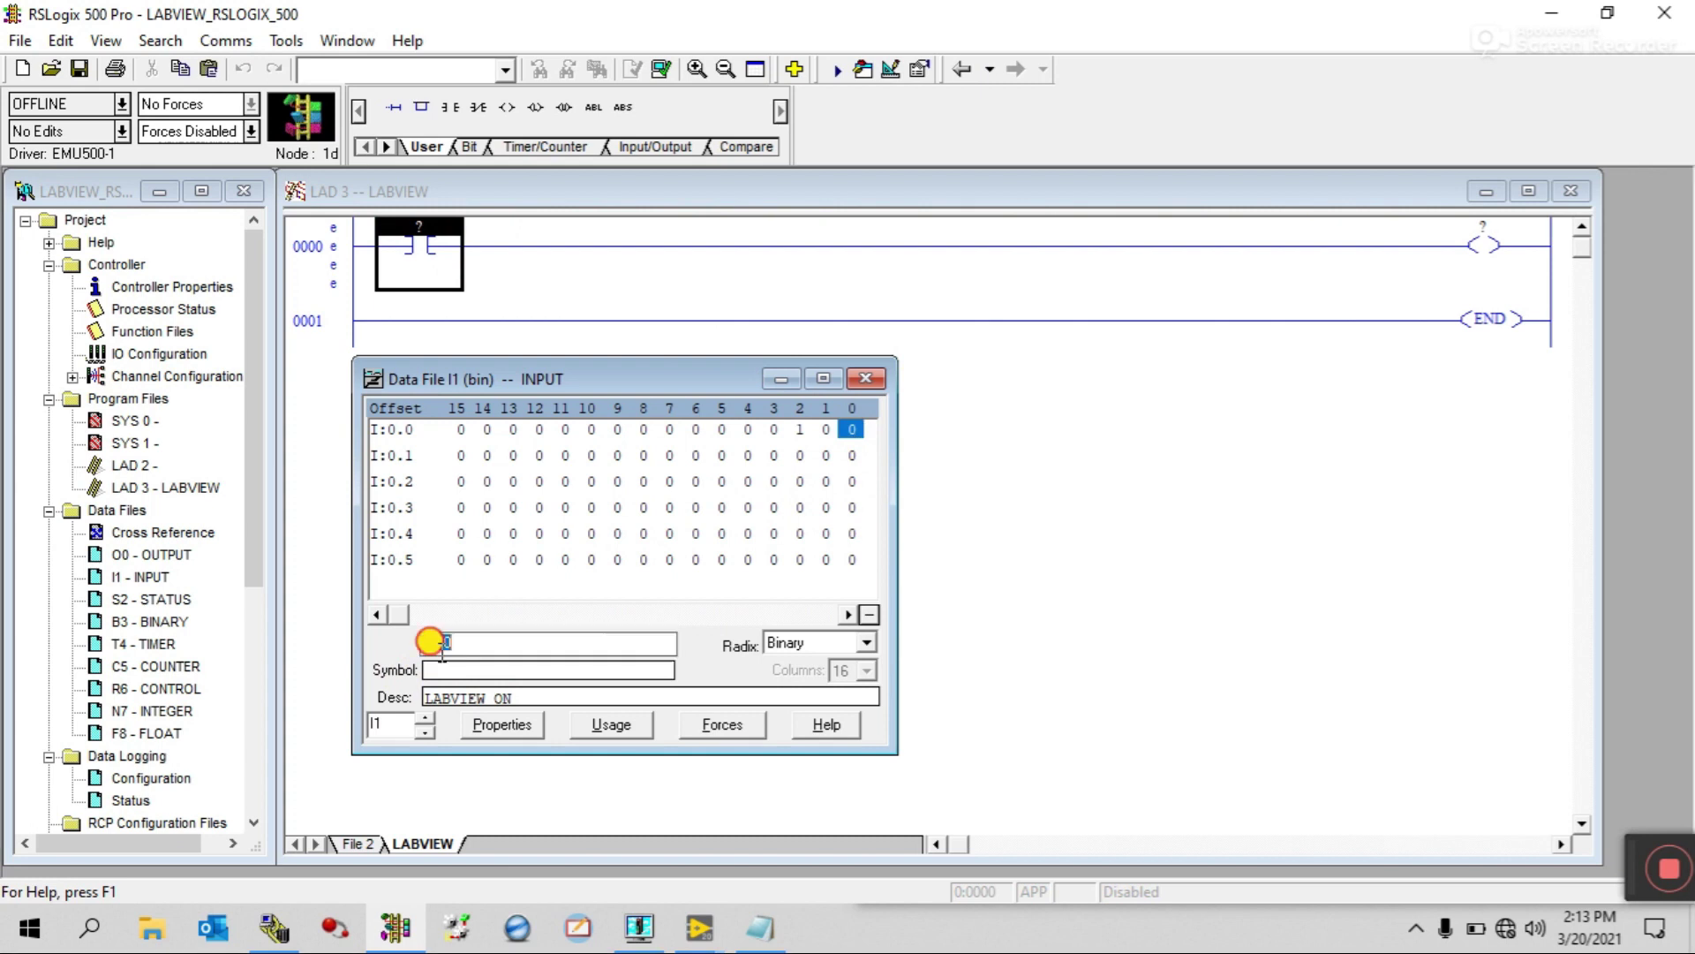
pyautogui.doubleClick(429, 231)
pyautogui.press('Return')
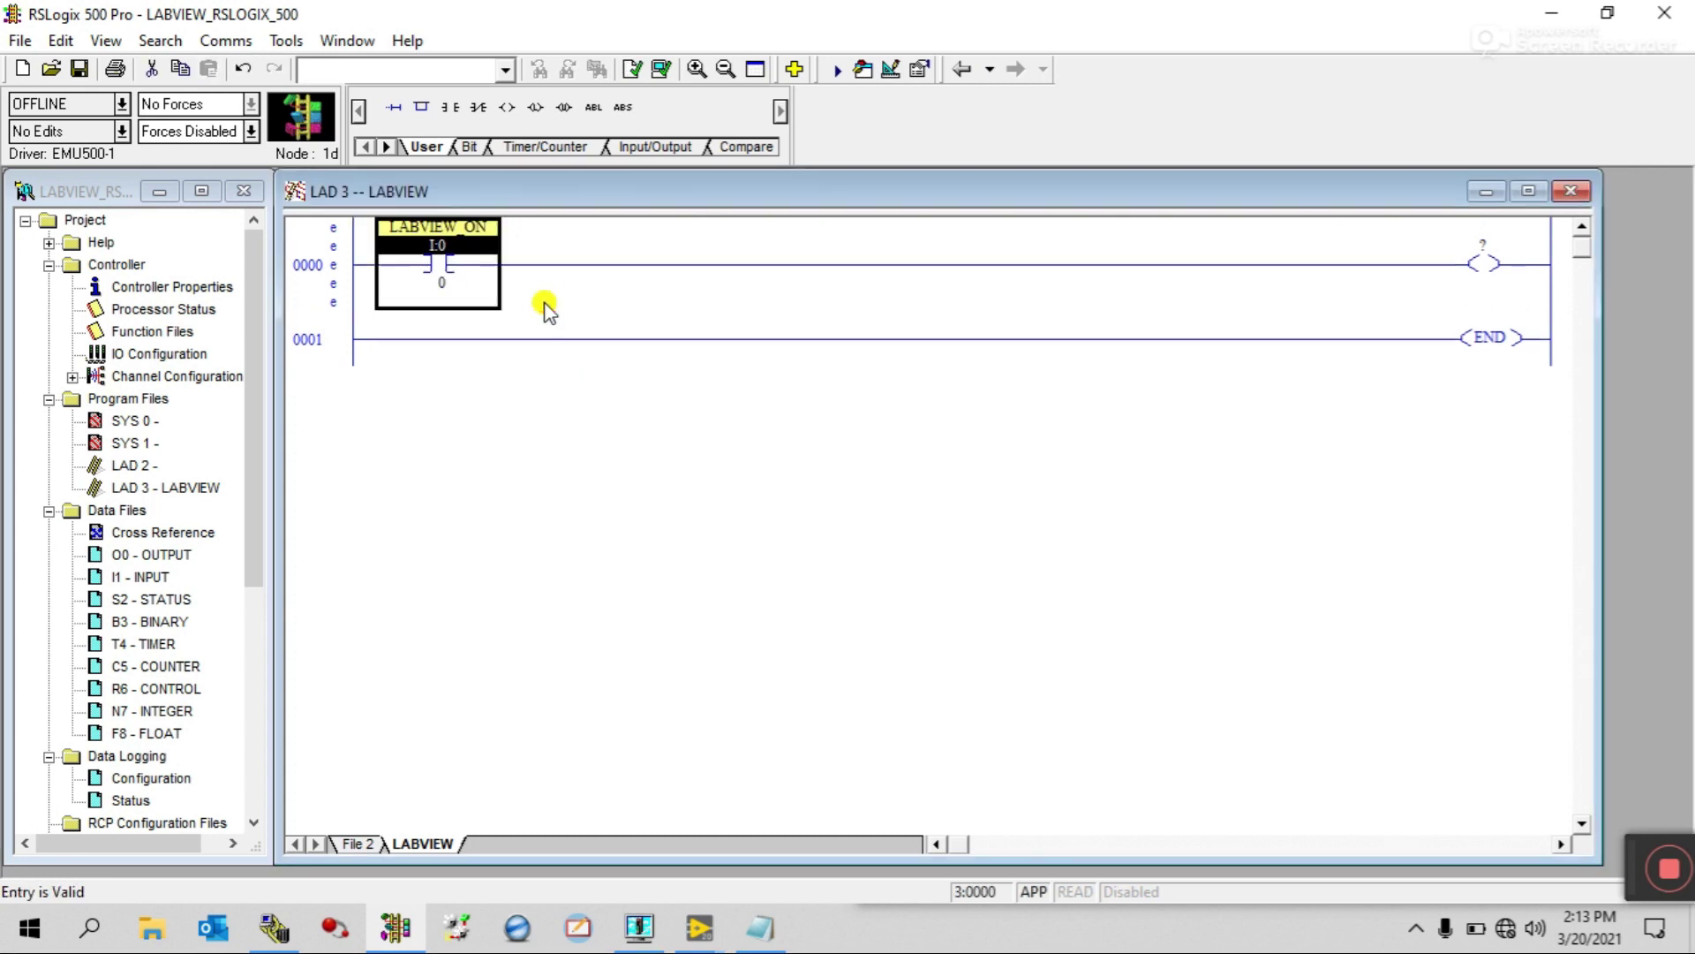
pyautogui.doubleClick(487, 243)
pyautogui.click(452, 311)
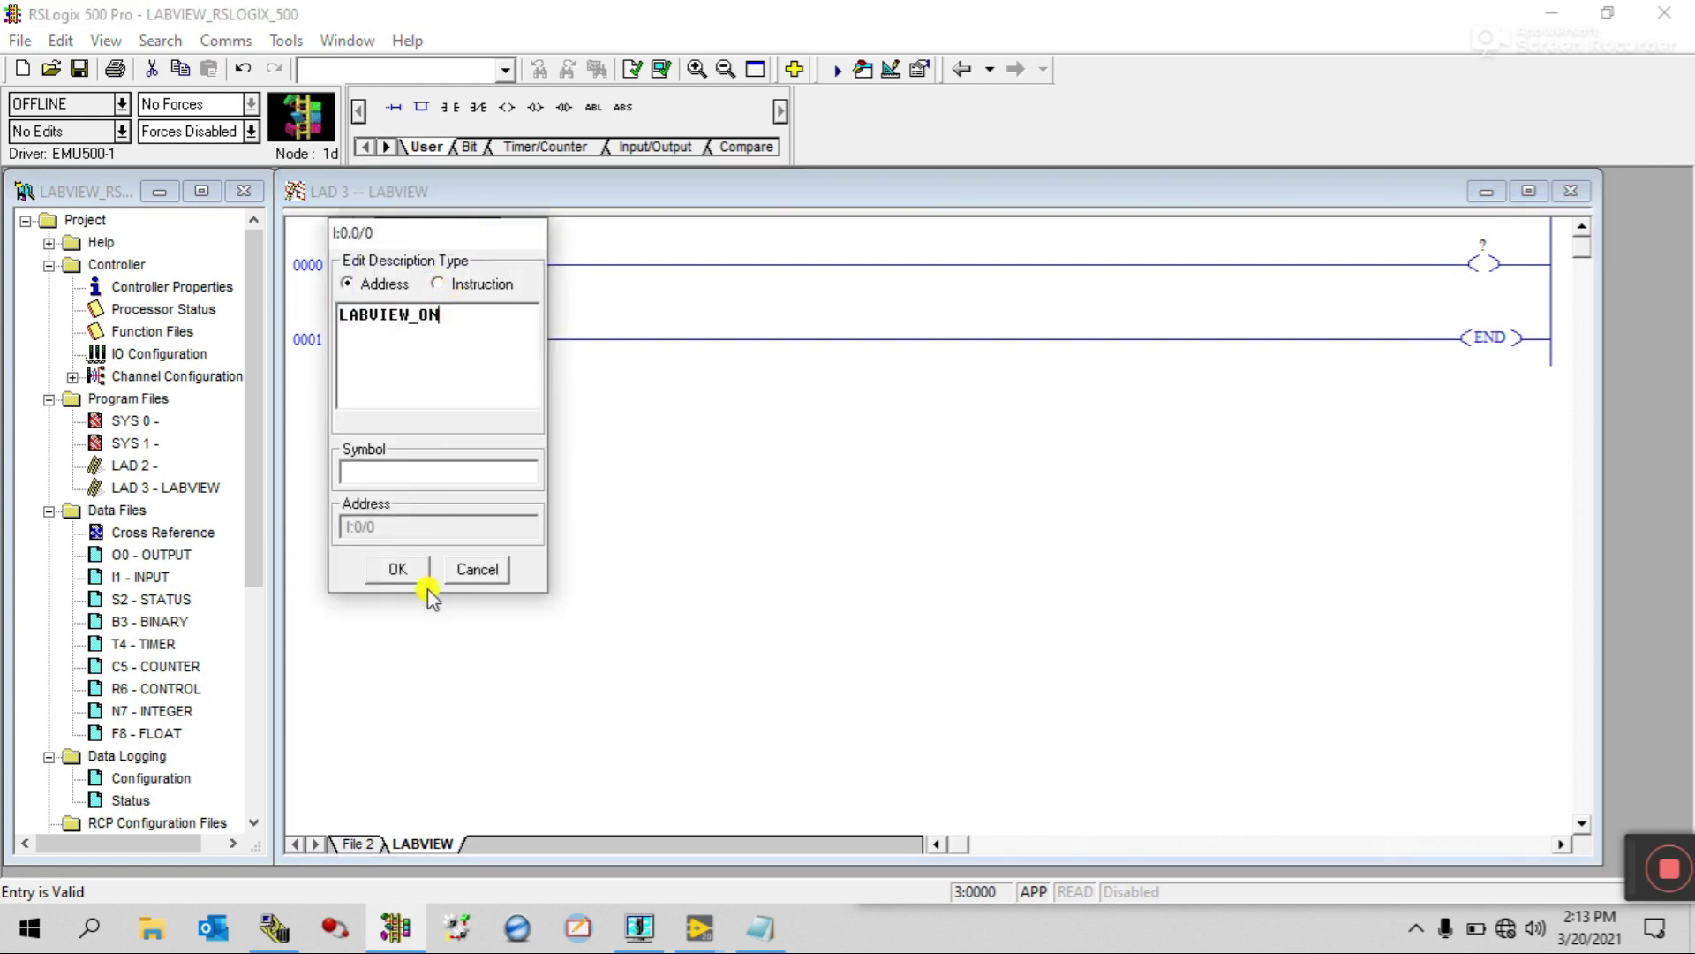
pyautogui.click(403, 569)
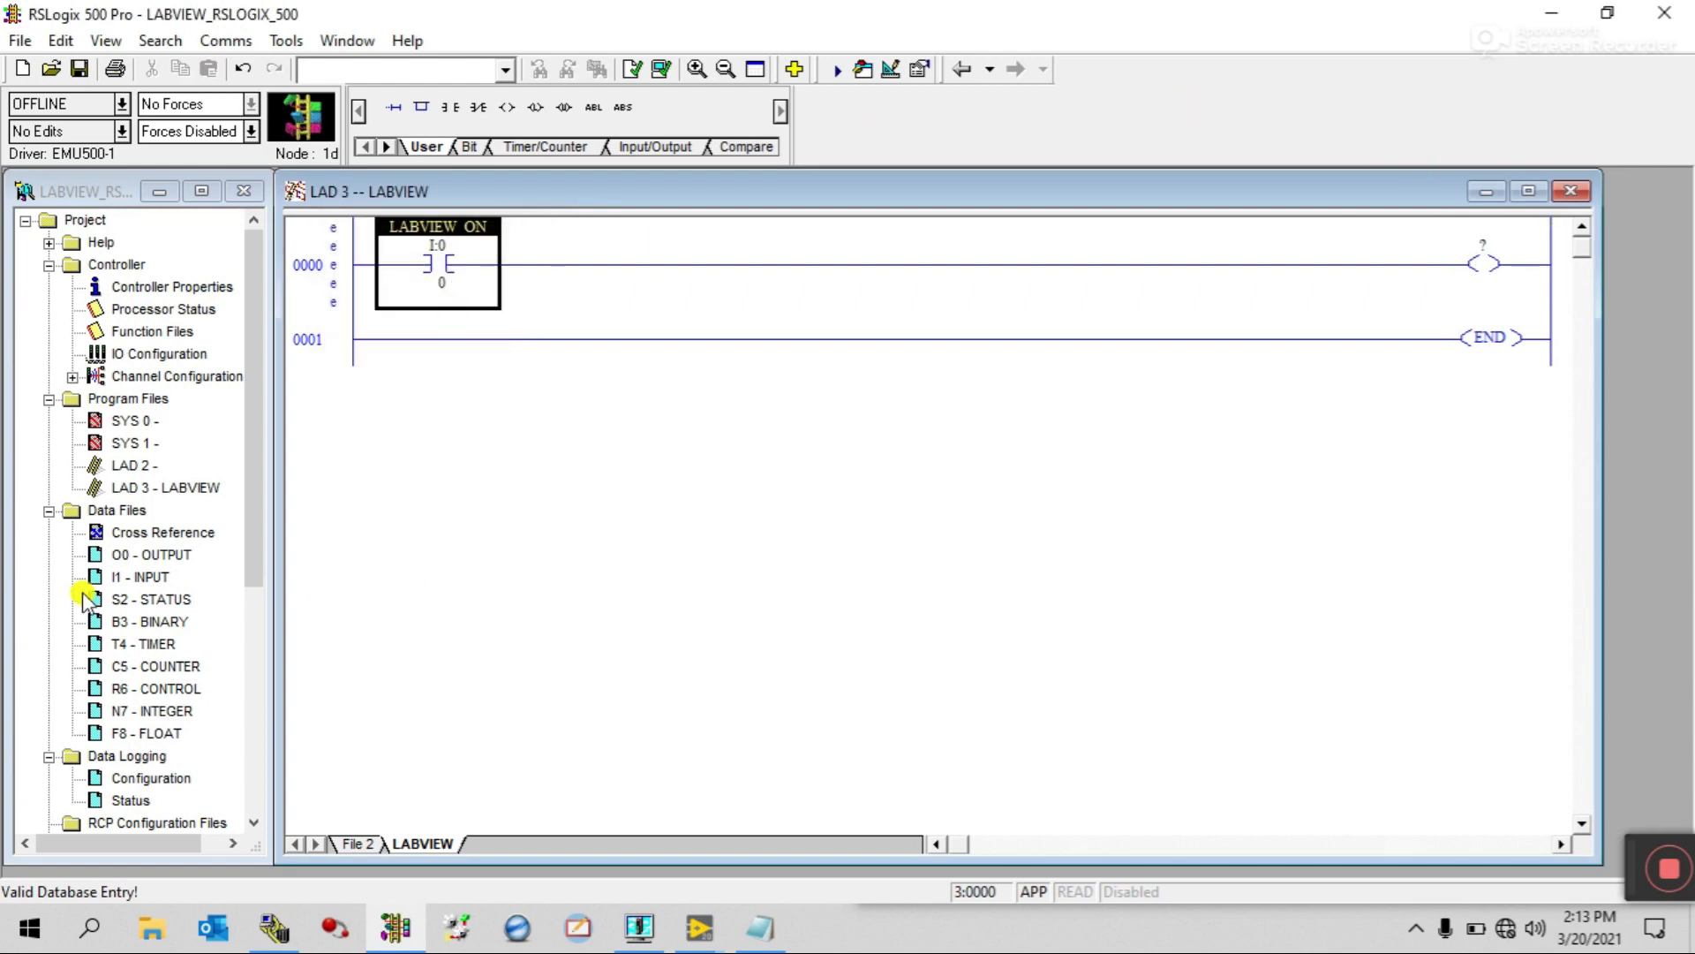
# Address the coil to output O:0/0 (LabVIEW LED) and return to LAD 2
pyautogui.click(166, 556)
pyautogui.doubleClick(166, 556)
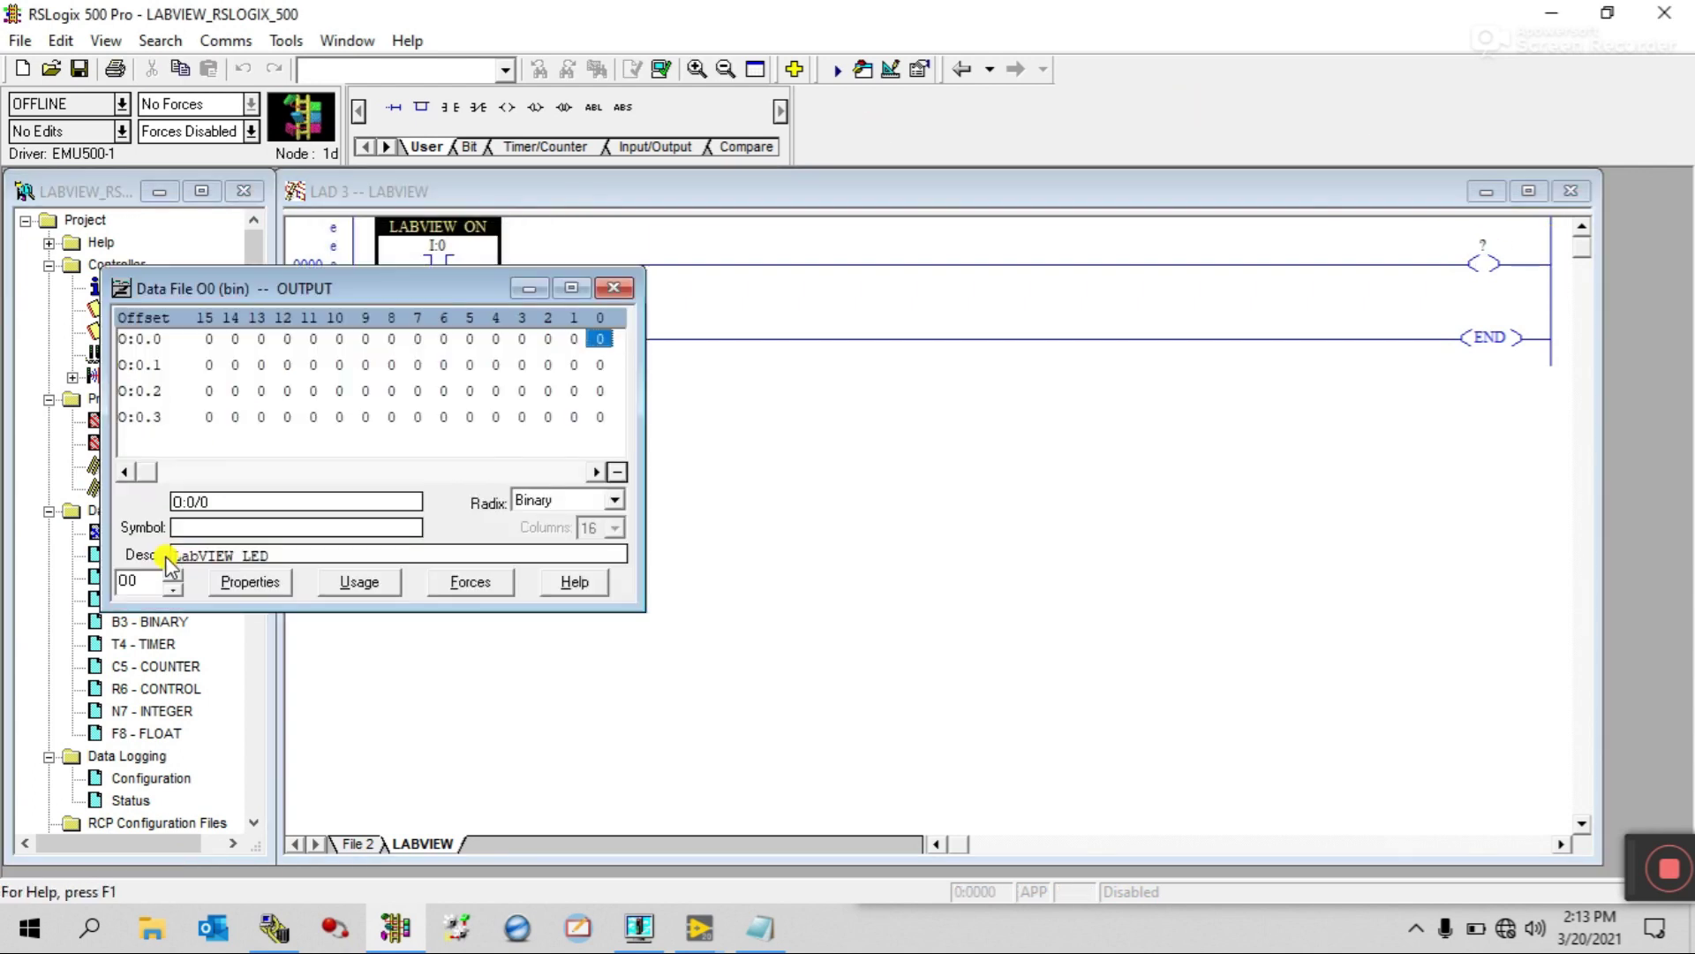
pyautogui.doubleClick(198, 501)
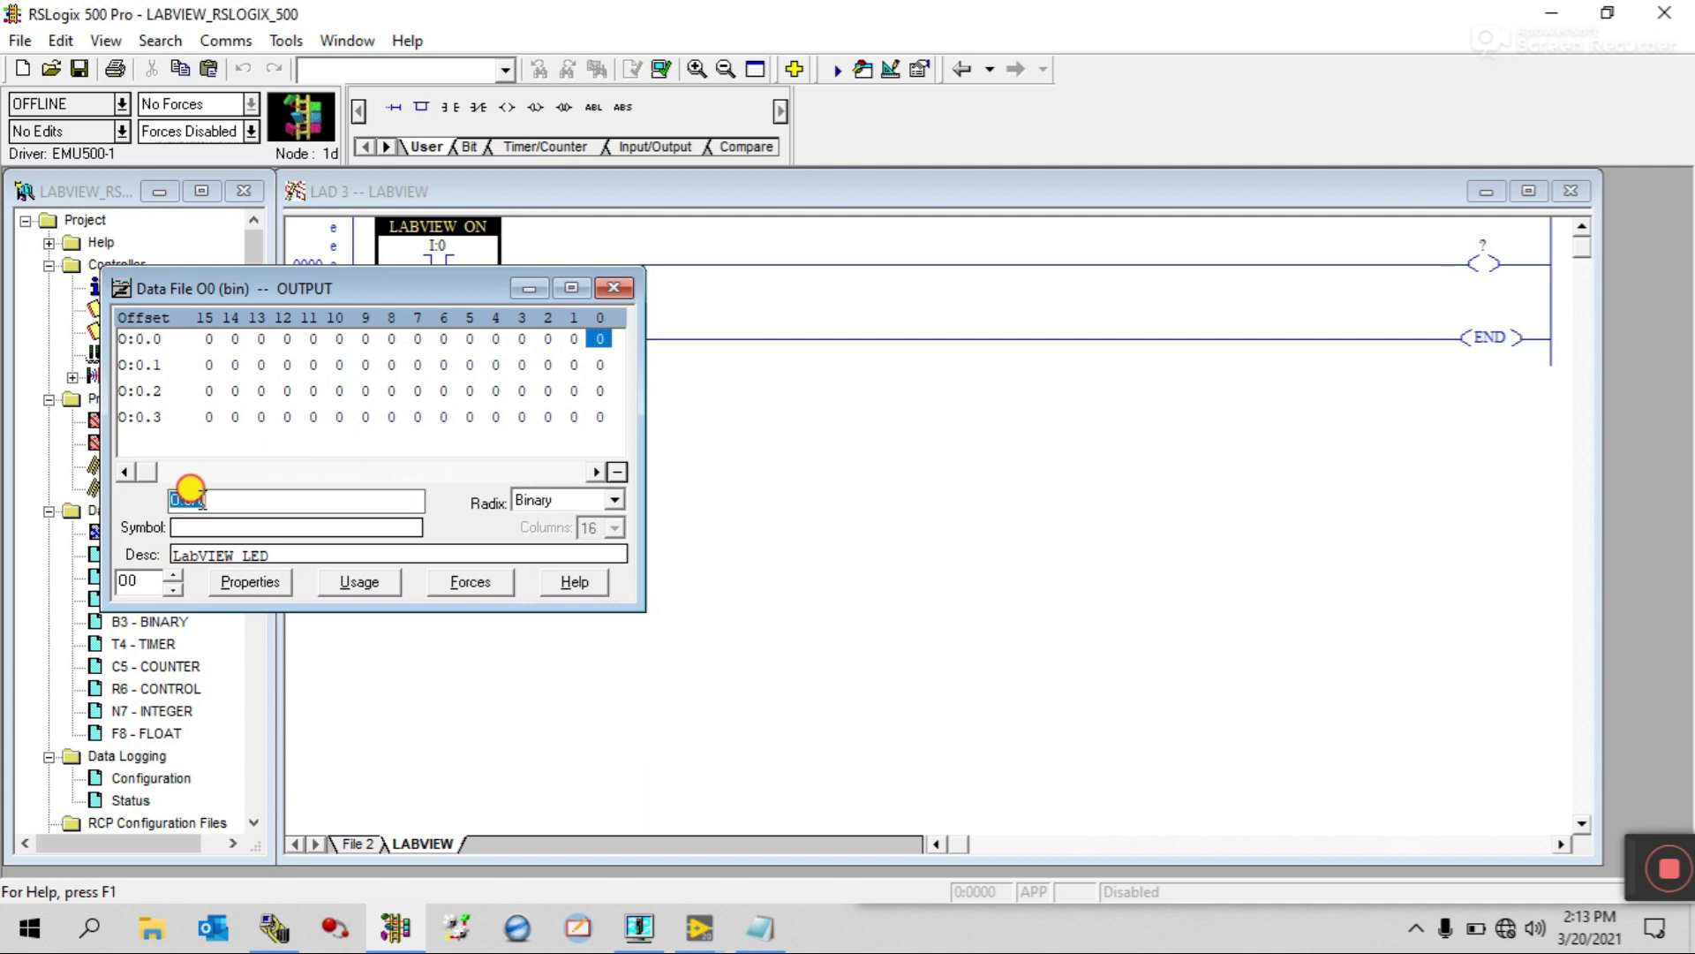
pyautogui.click(614, 288)
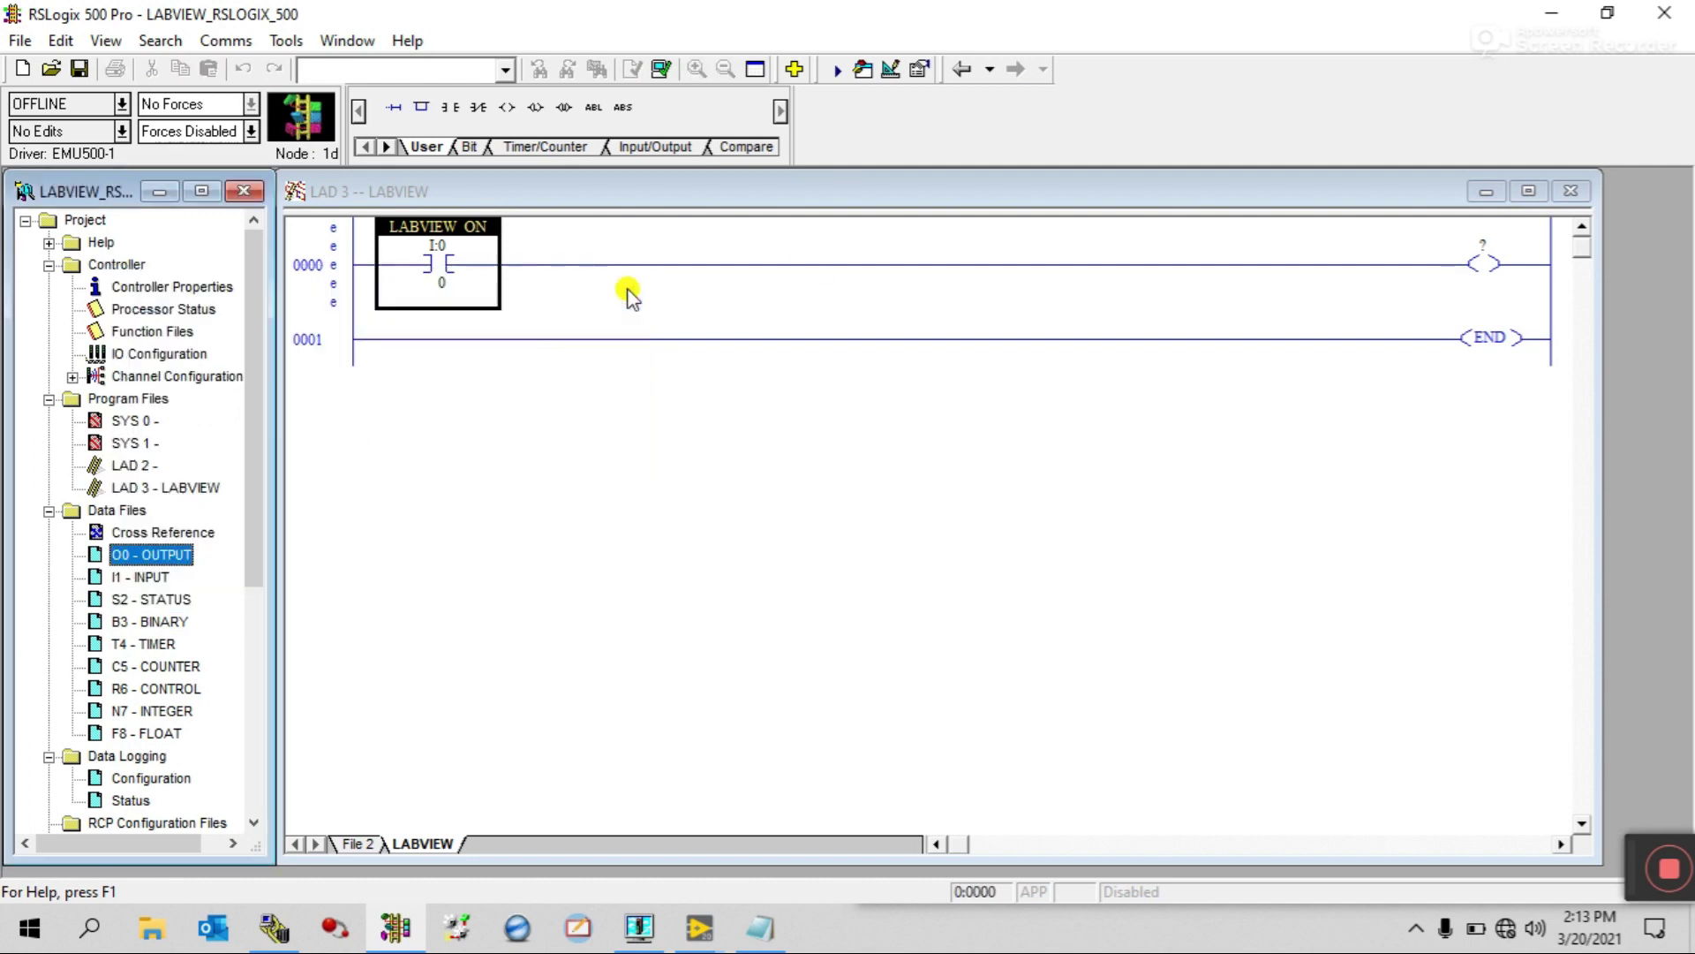
pyautogui.doubleClick(1489, 257)
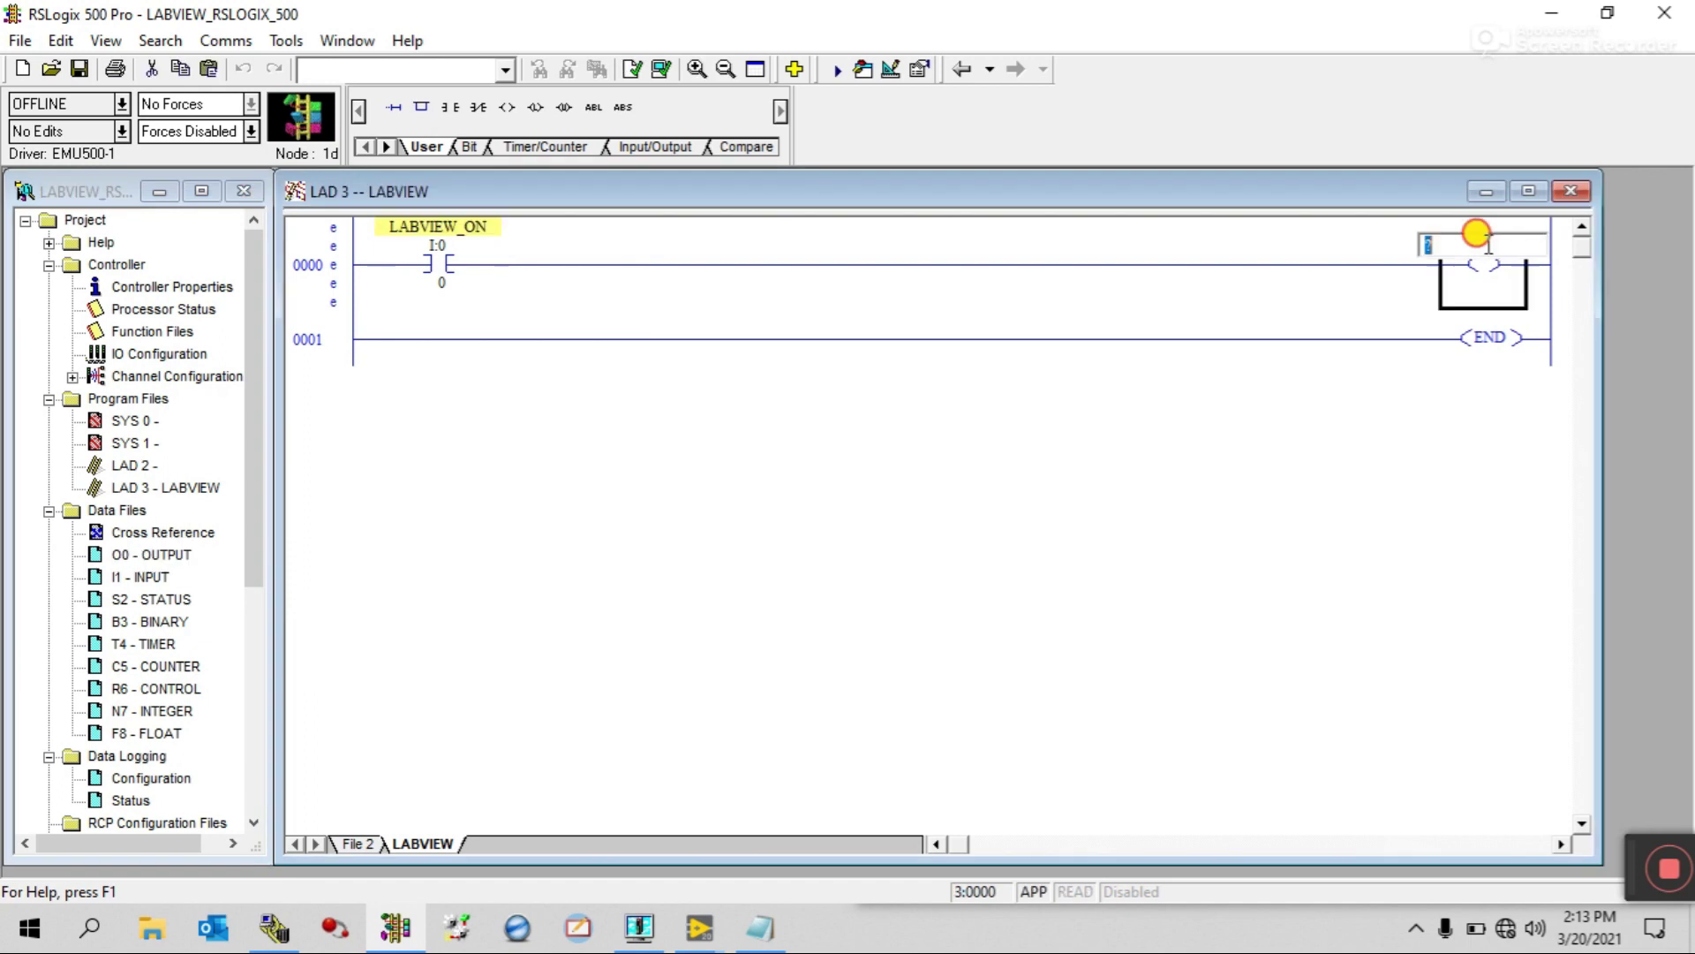
pyautogui.press('Return')
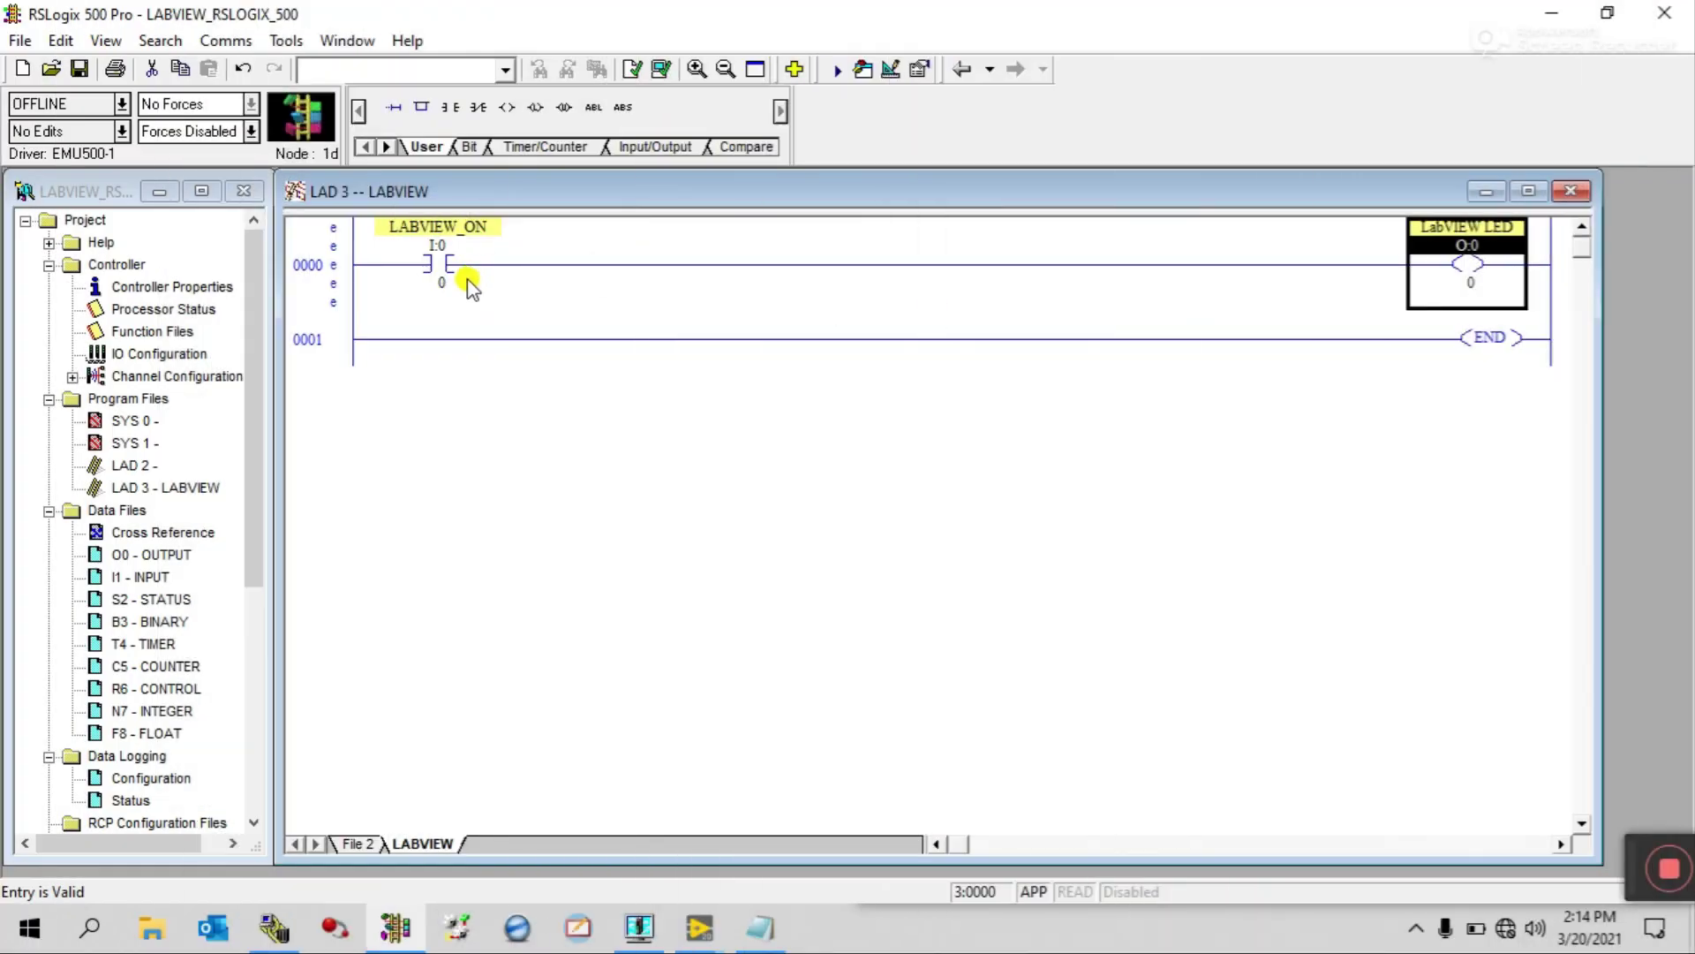
pyautogui.doubleClick(131, 466)
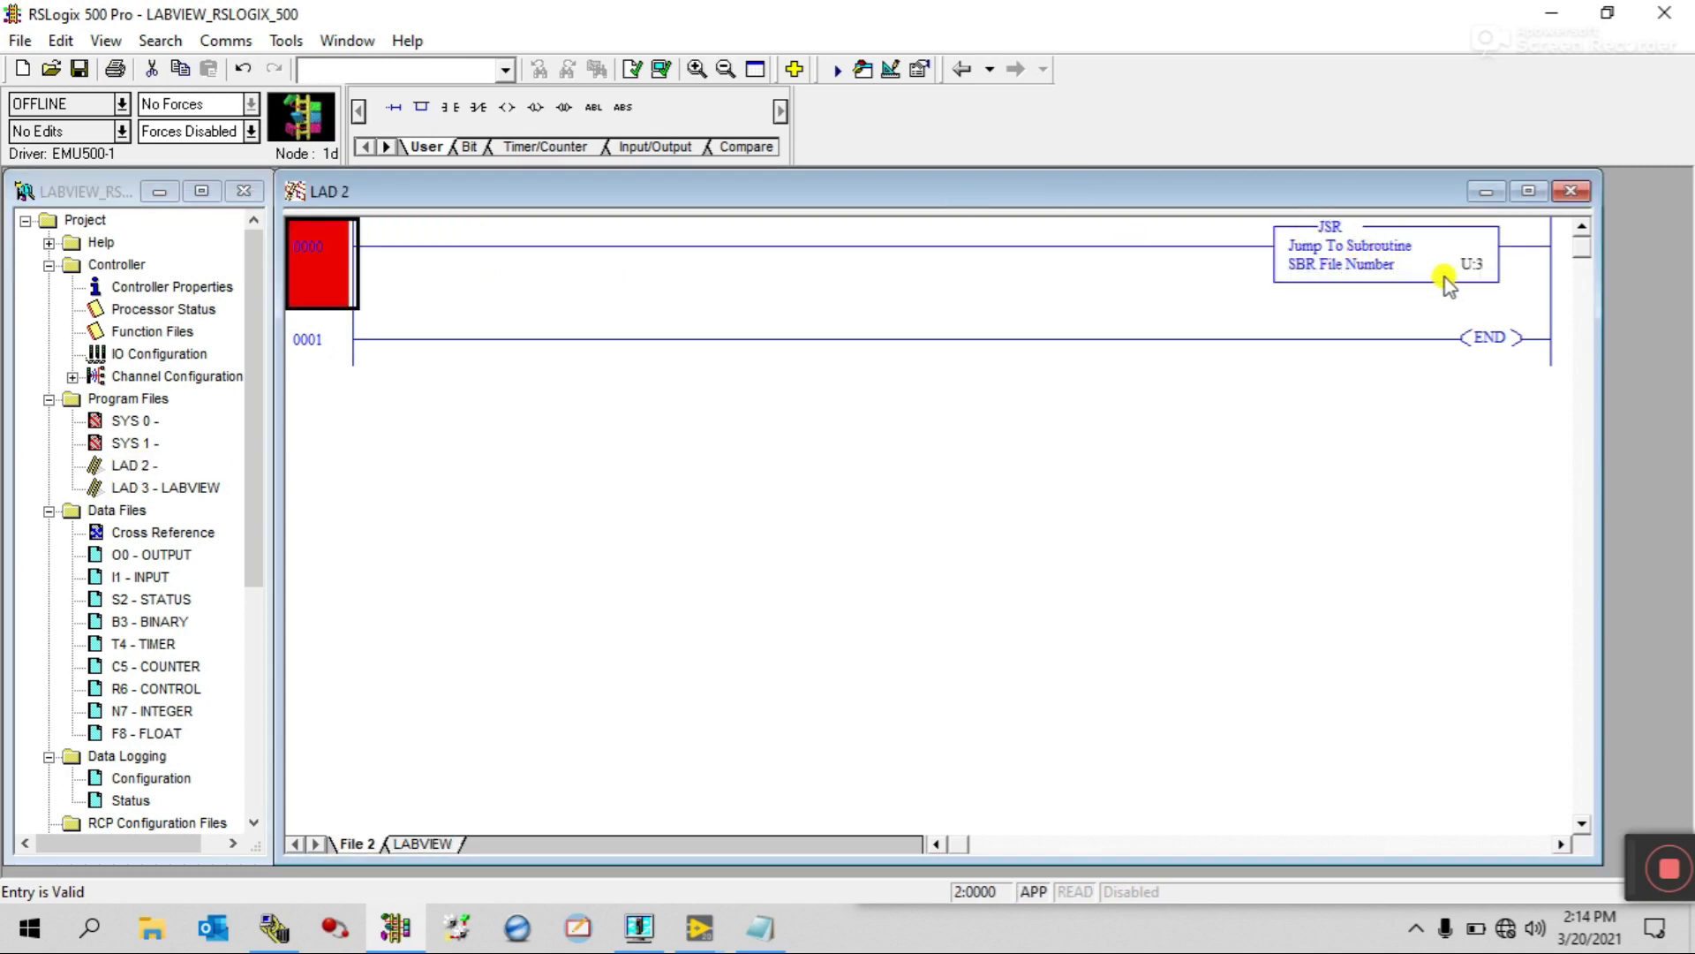
# Set LAD 2's JSR to call subroutine file U:3, then reopen LAD 3 - LABVIEW
pyautogui.doubleClick(1470, 267)
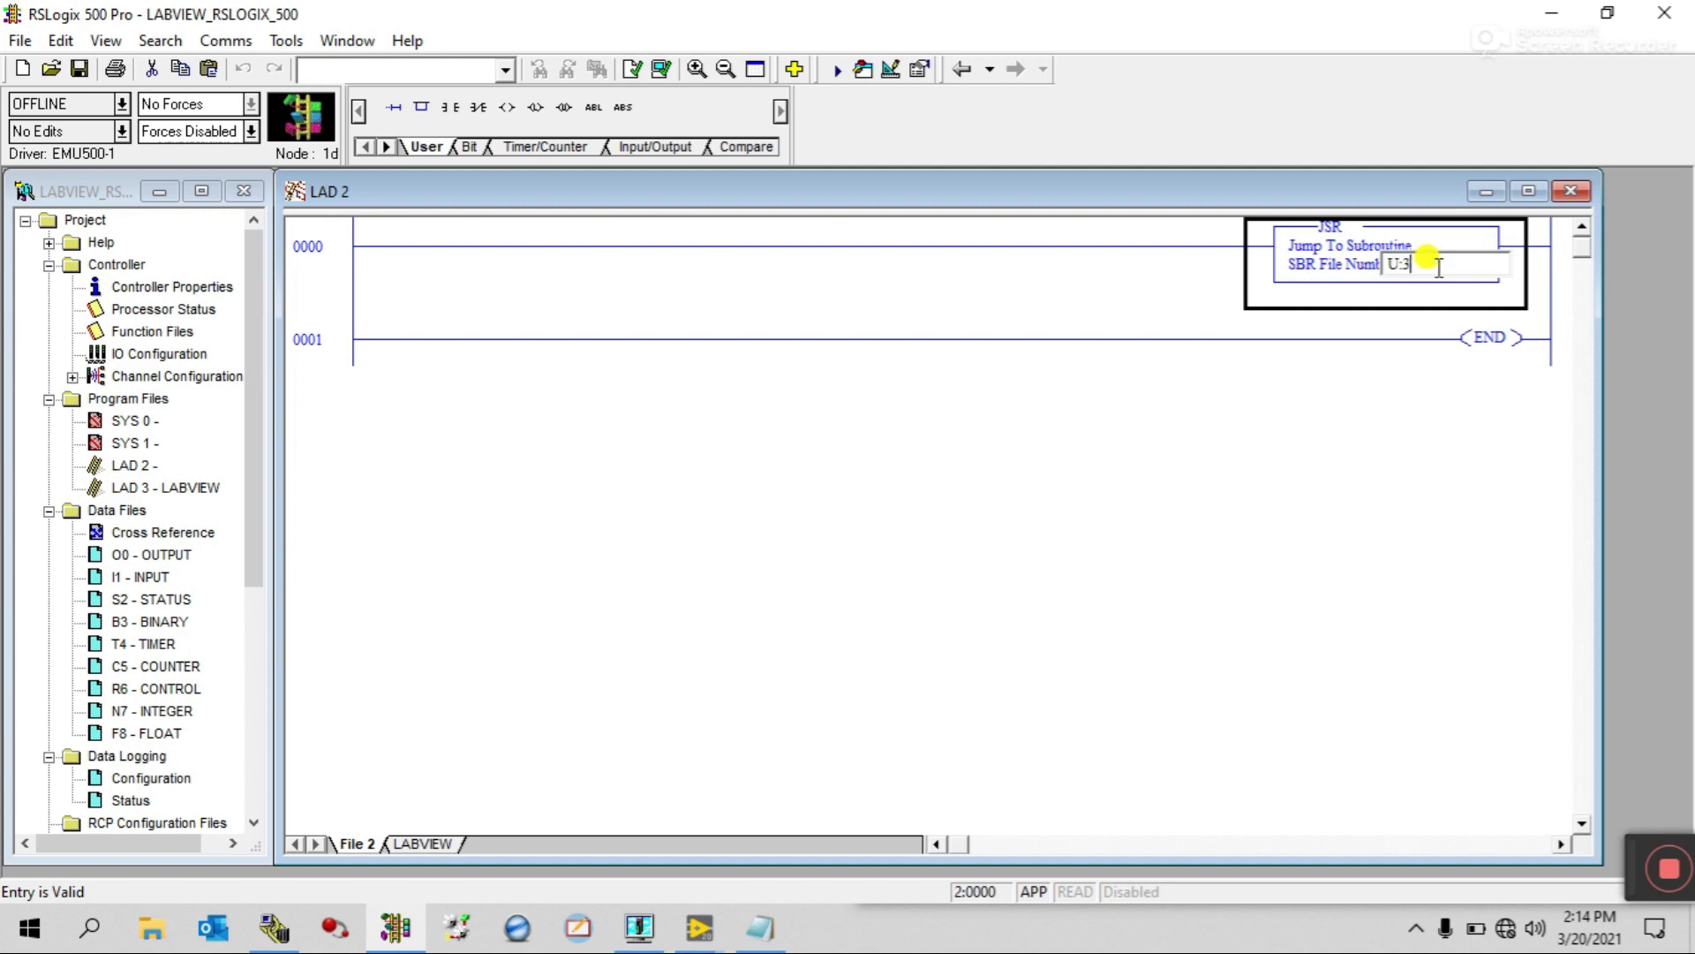
pyautogui.press('Return')
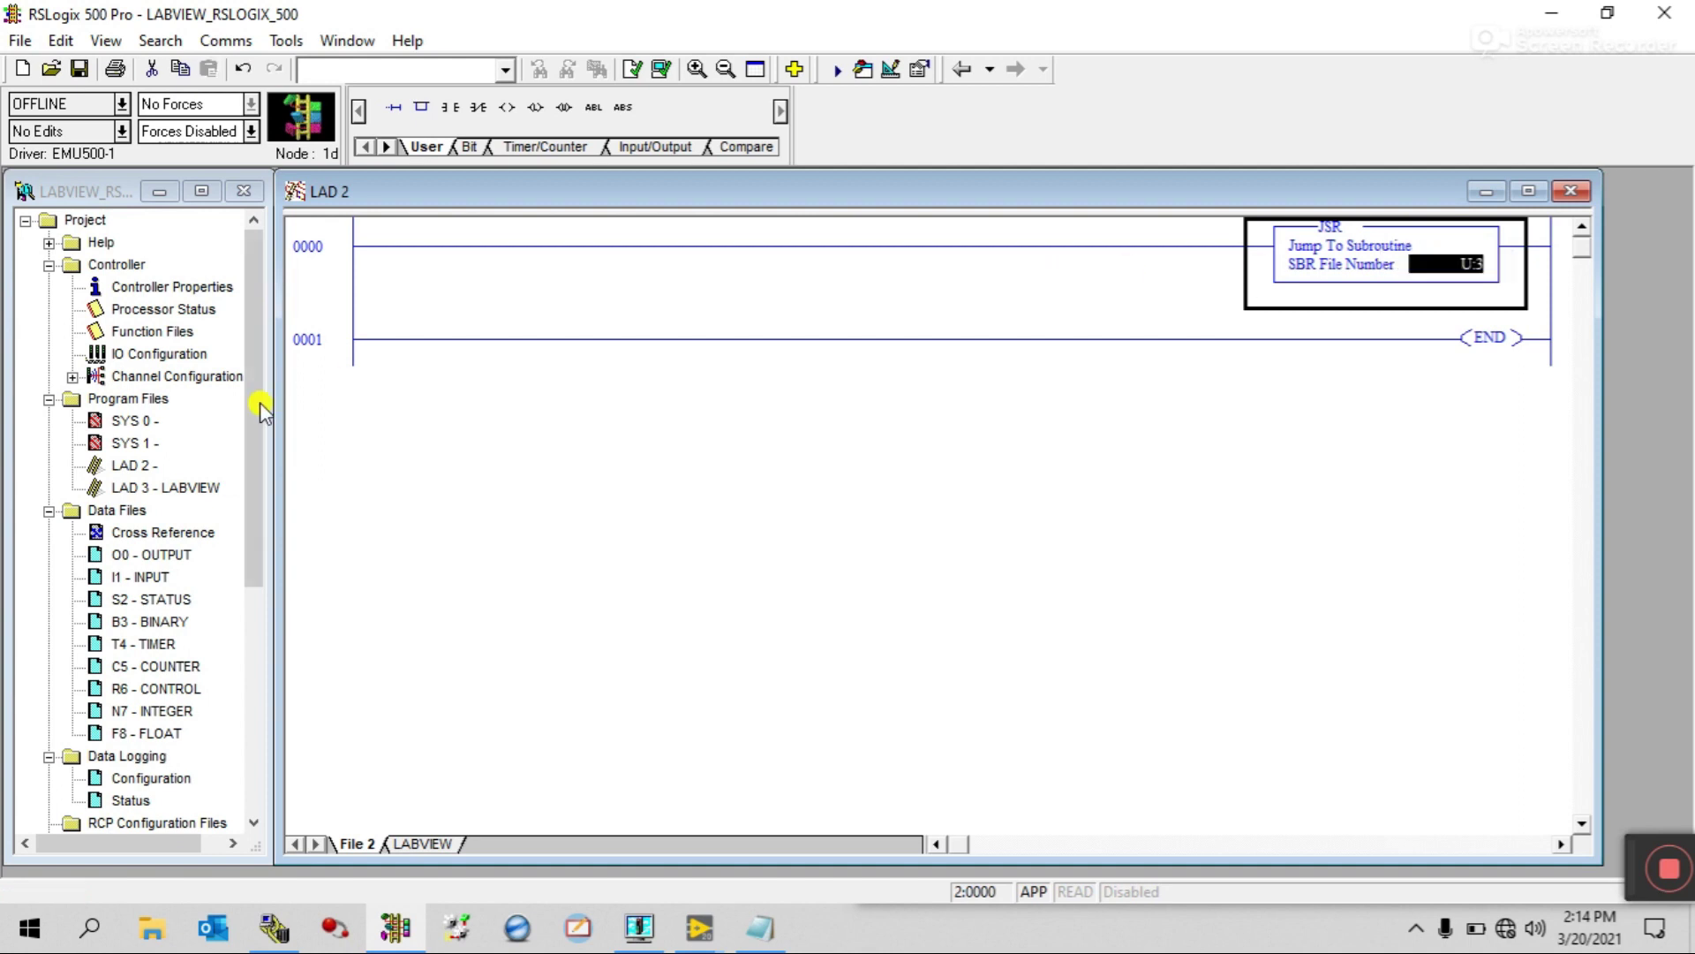
pyautogui.doubleClick(165, 488)
# Verify the project with no errors and save it without a revision note
pyautogui.click(630, 69)
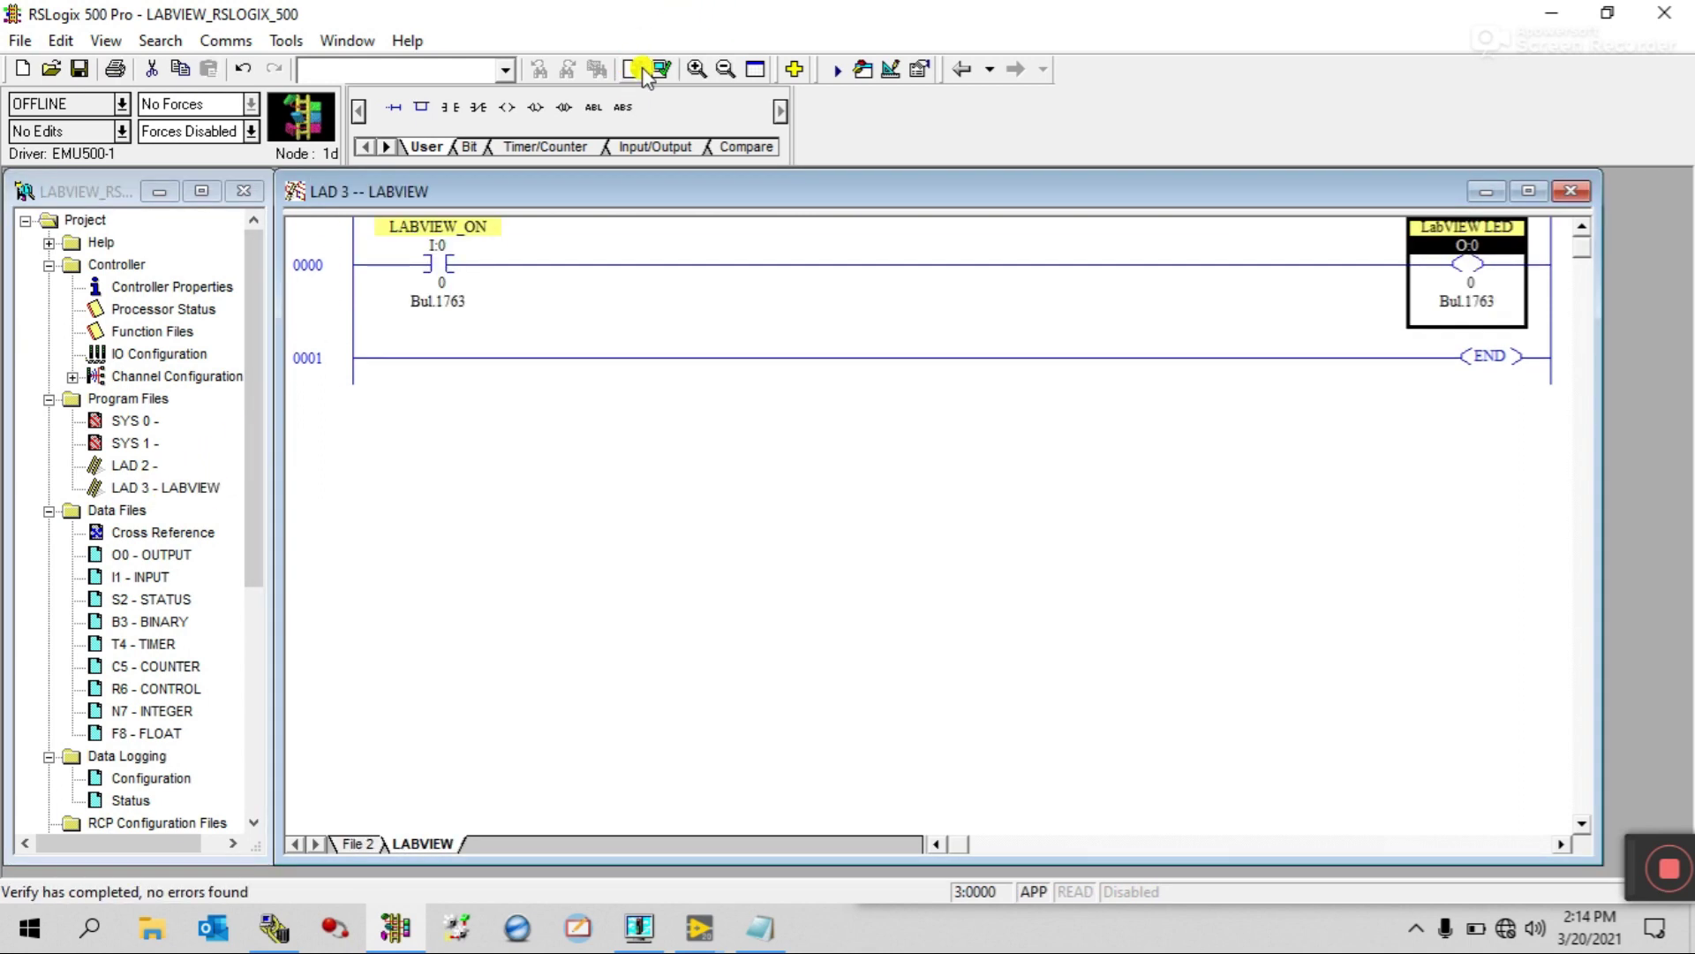
pyautogui.click(661, 68)
pyautogui.click(79, 69)
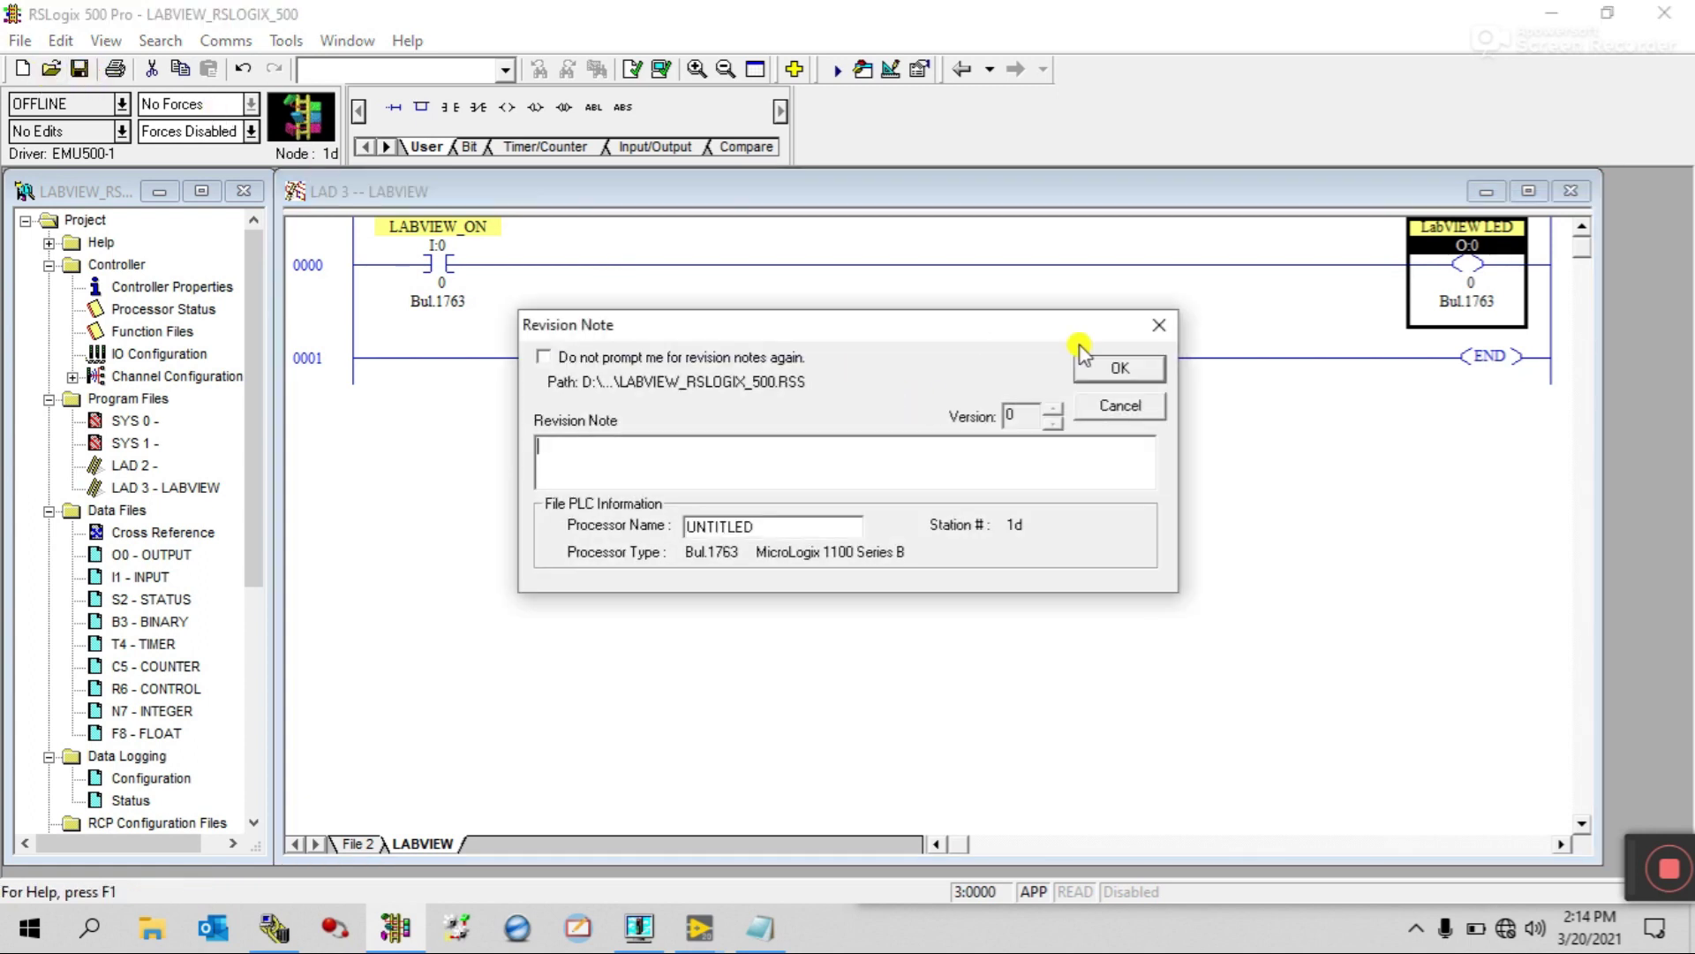
pyautogui.click(1106, 363)
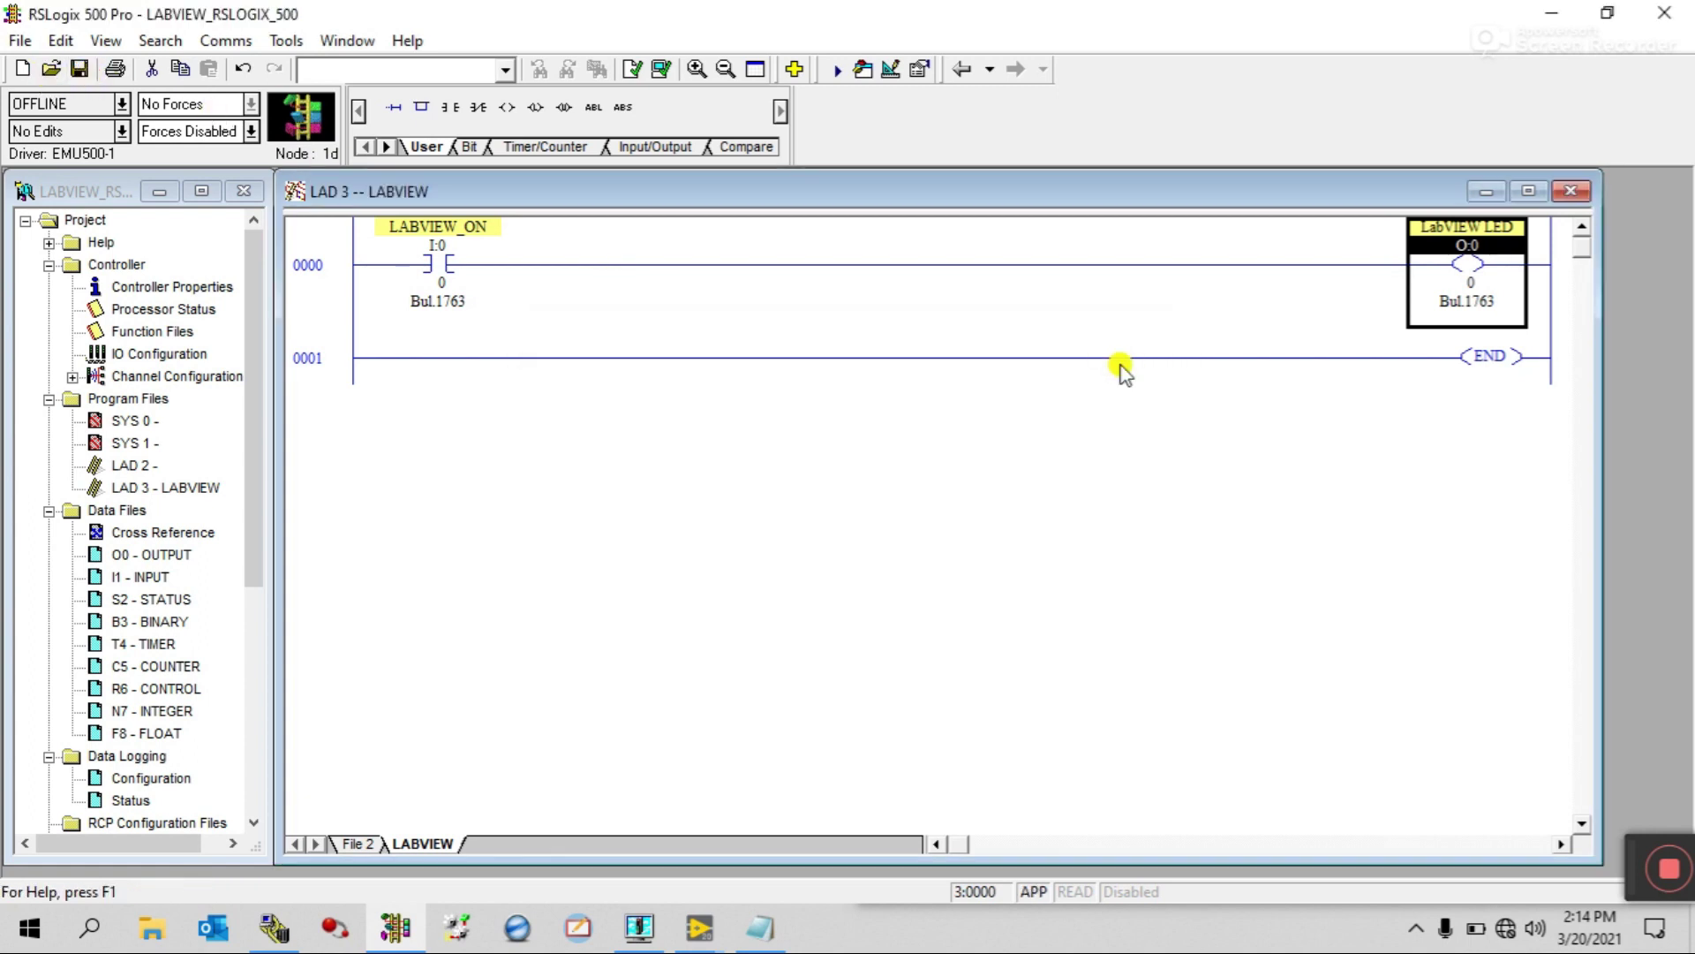
pyautogui.click(1607, 14)
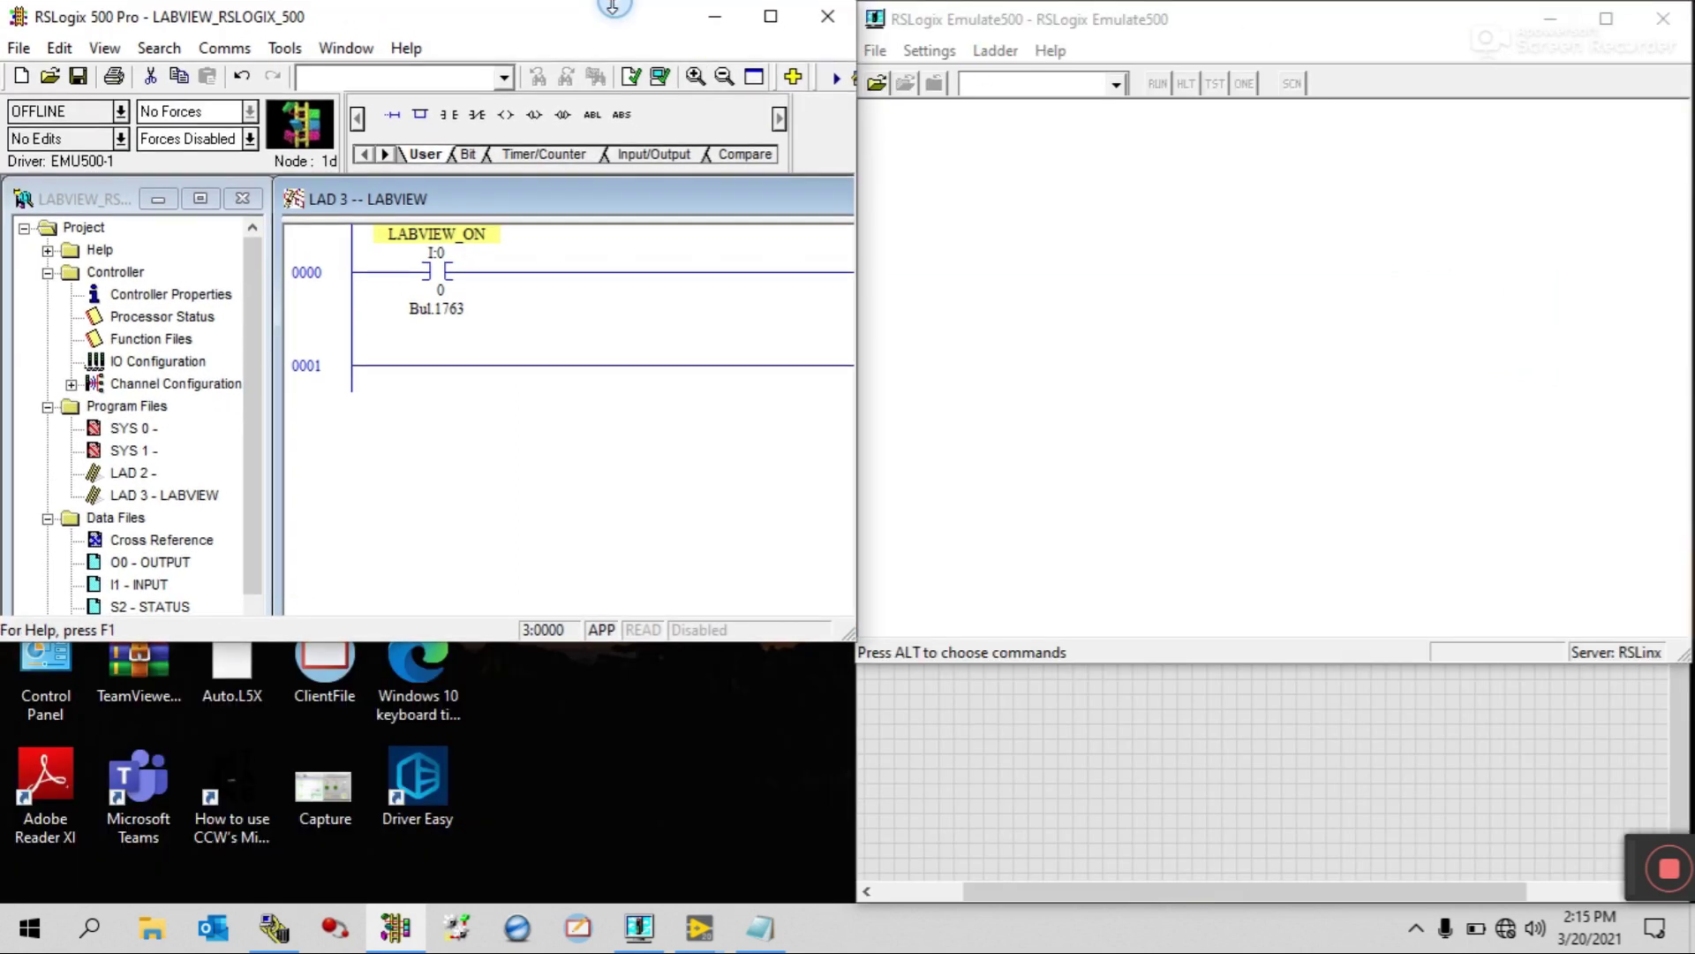
# Add an SLC 500 (DH485) Emulator driver named EMU500-1 in RSLinx's driver configuration
pyautogui.doubleClick(621, 9)
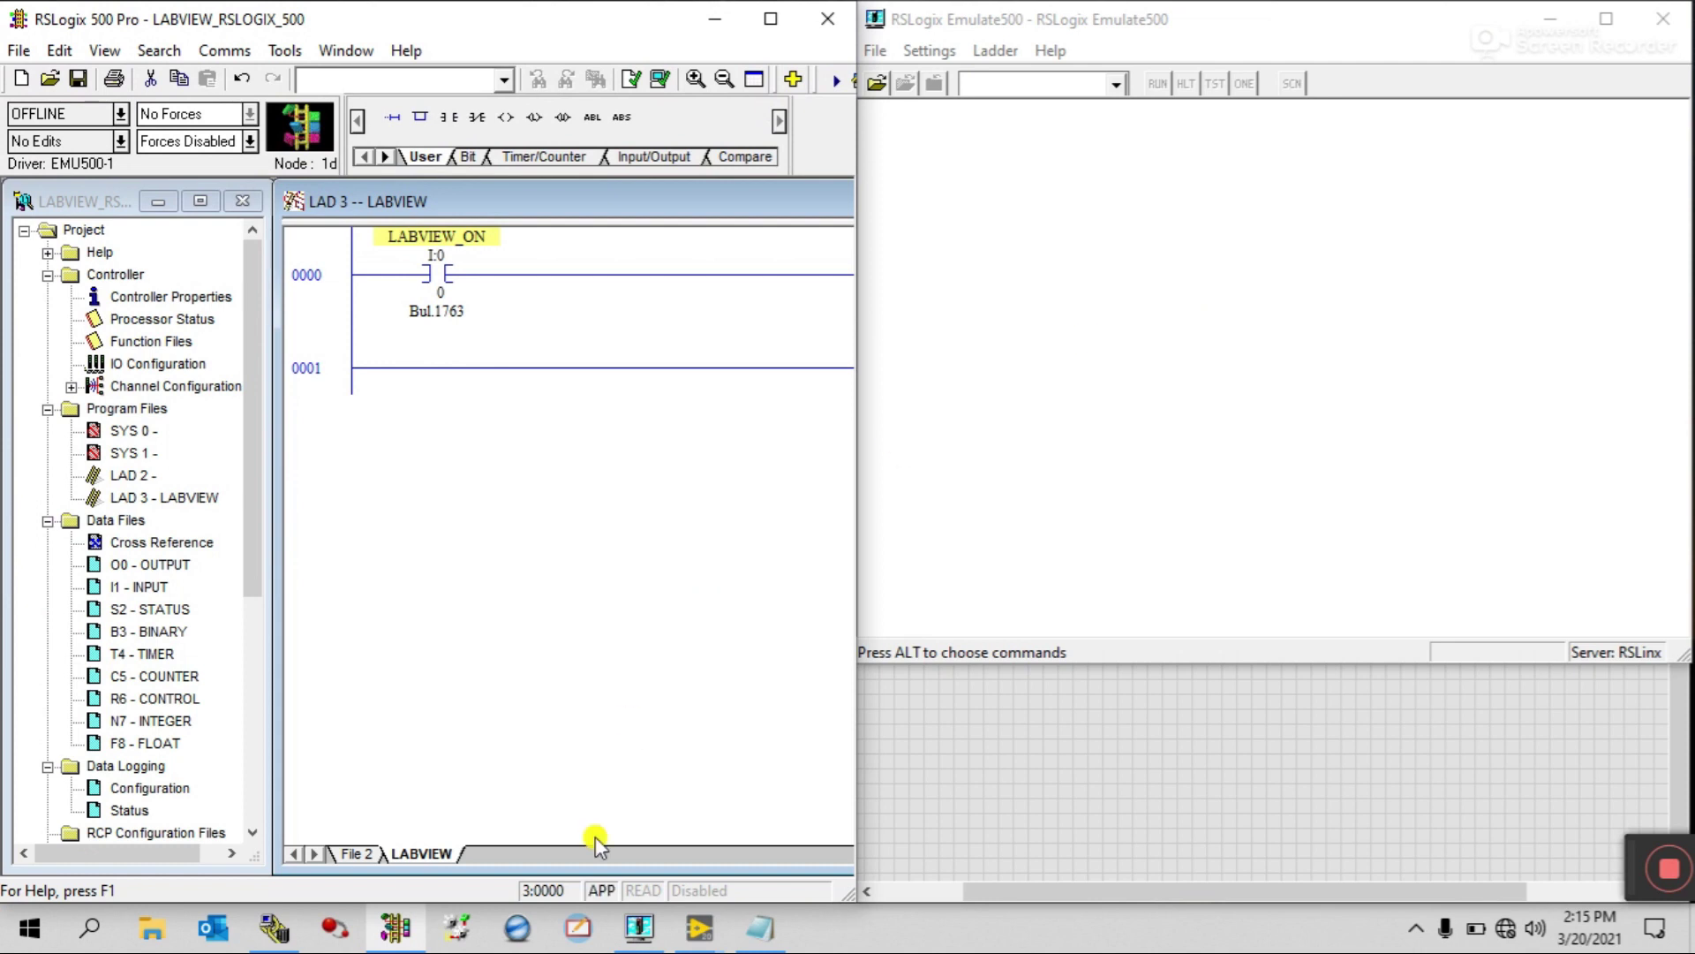
pyautogui.click(273, 927)
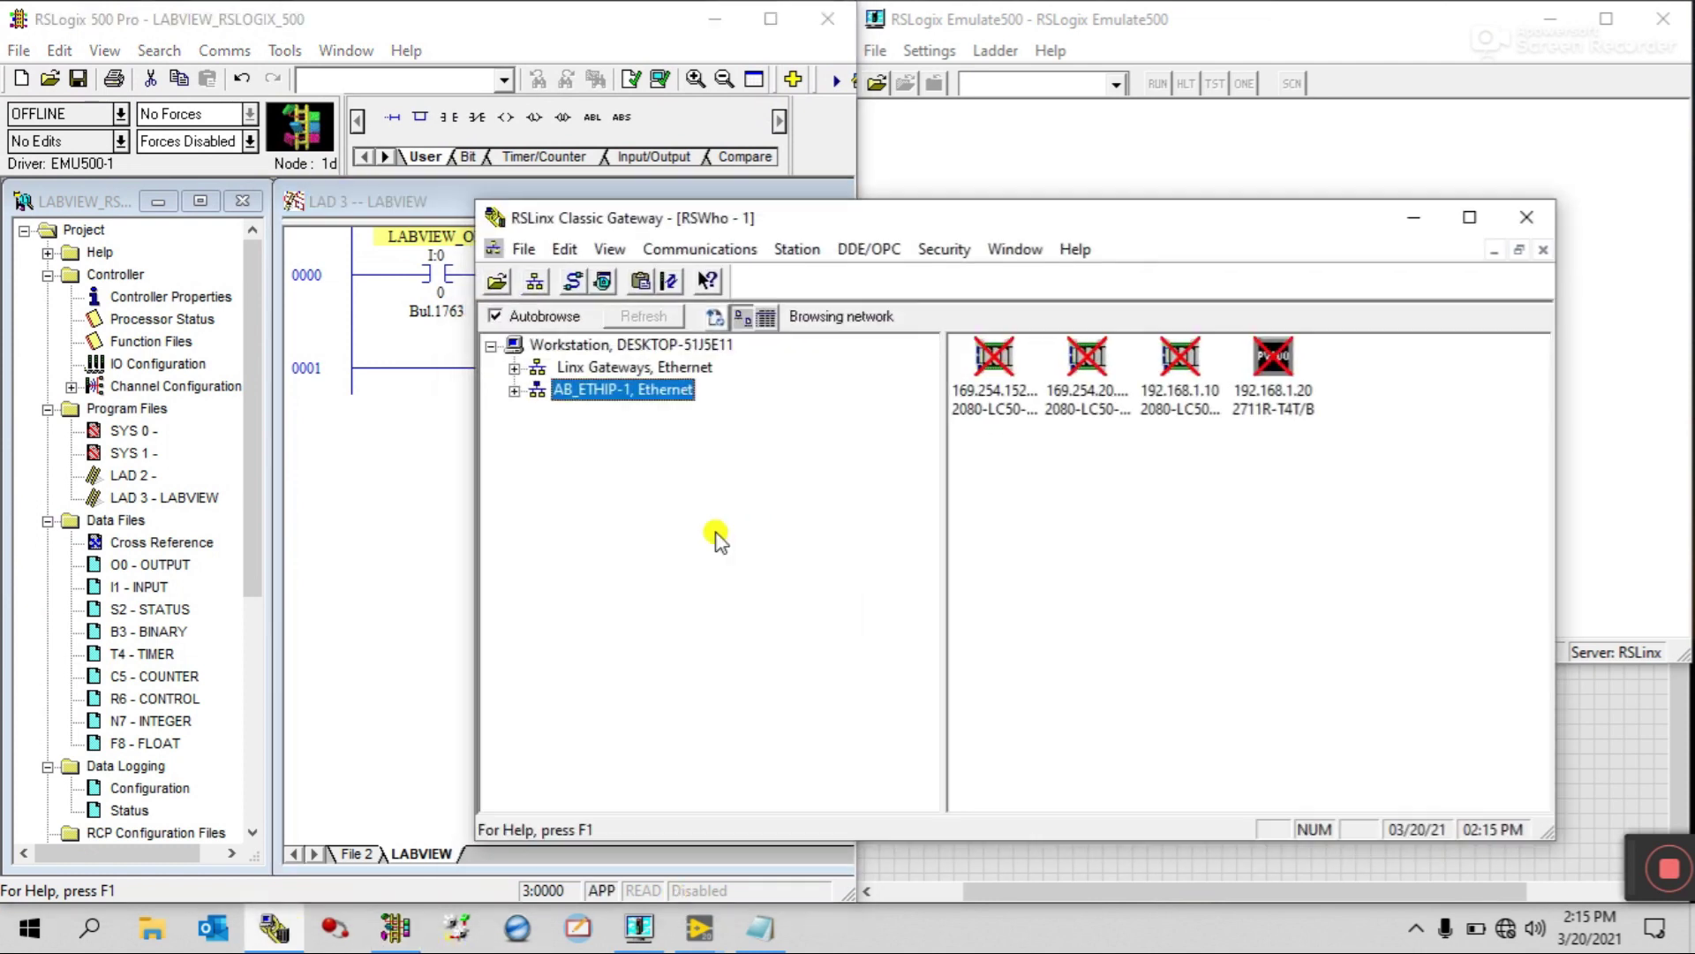
pyautogui.click(722, 253)
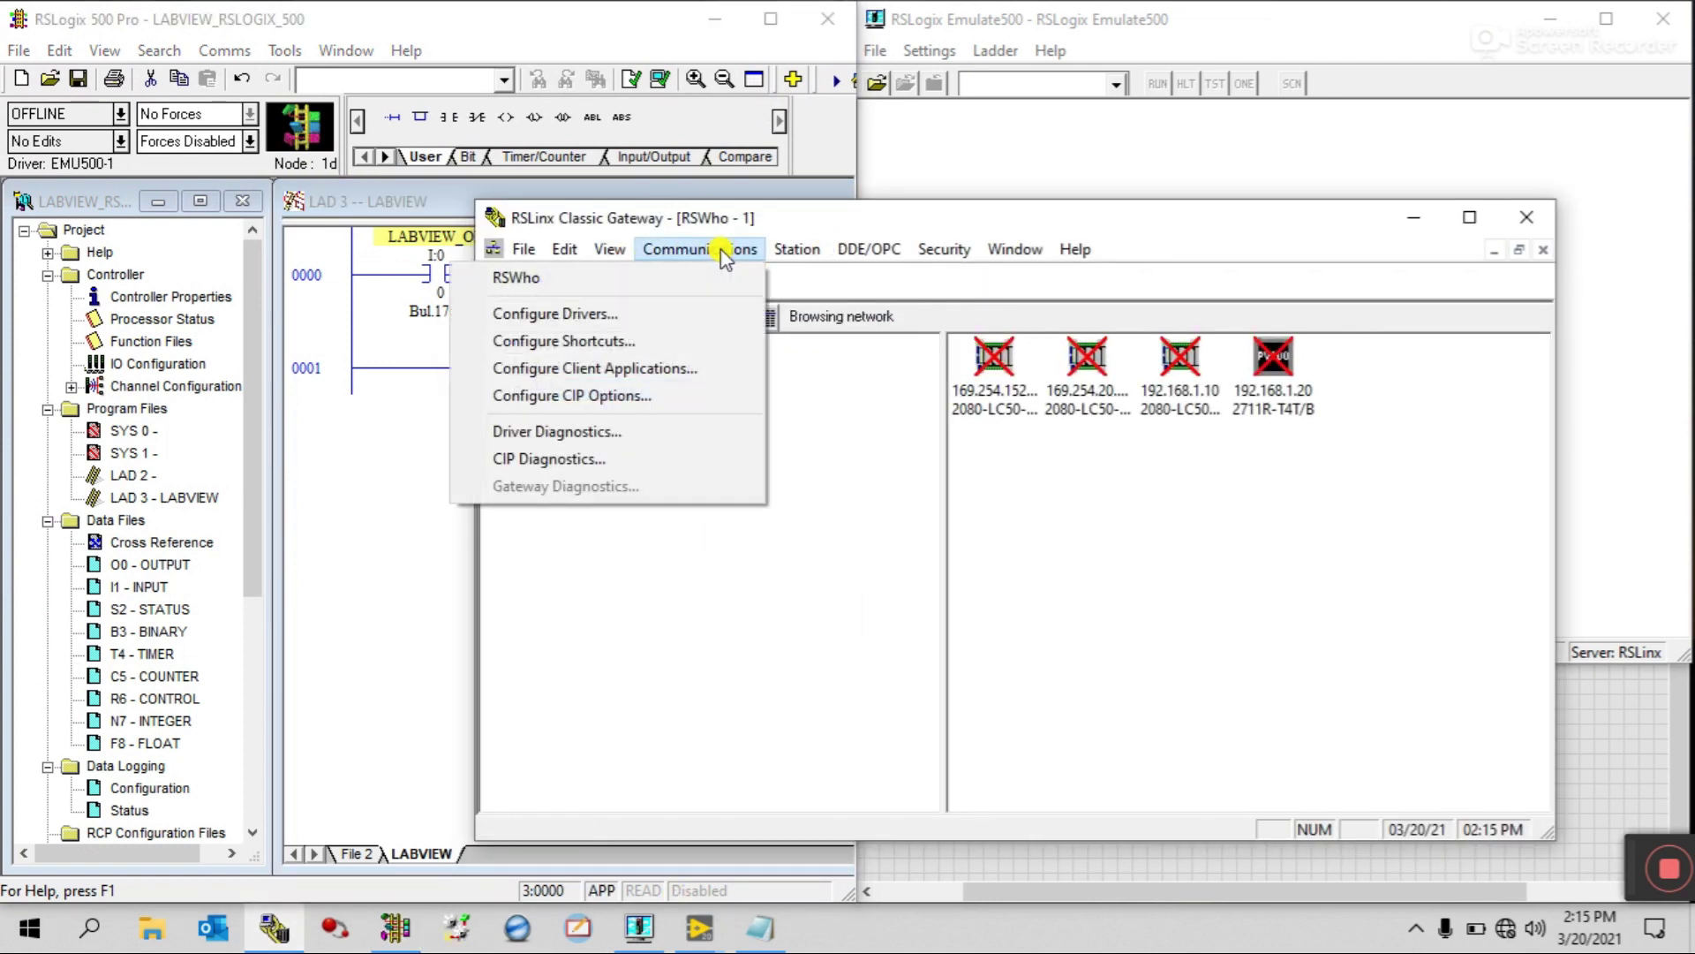
pyautogui.click(654, 318)
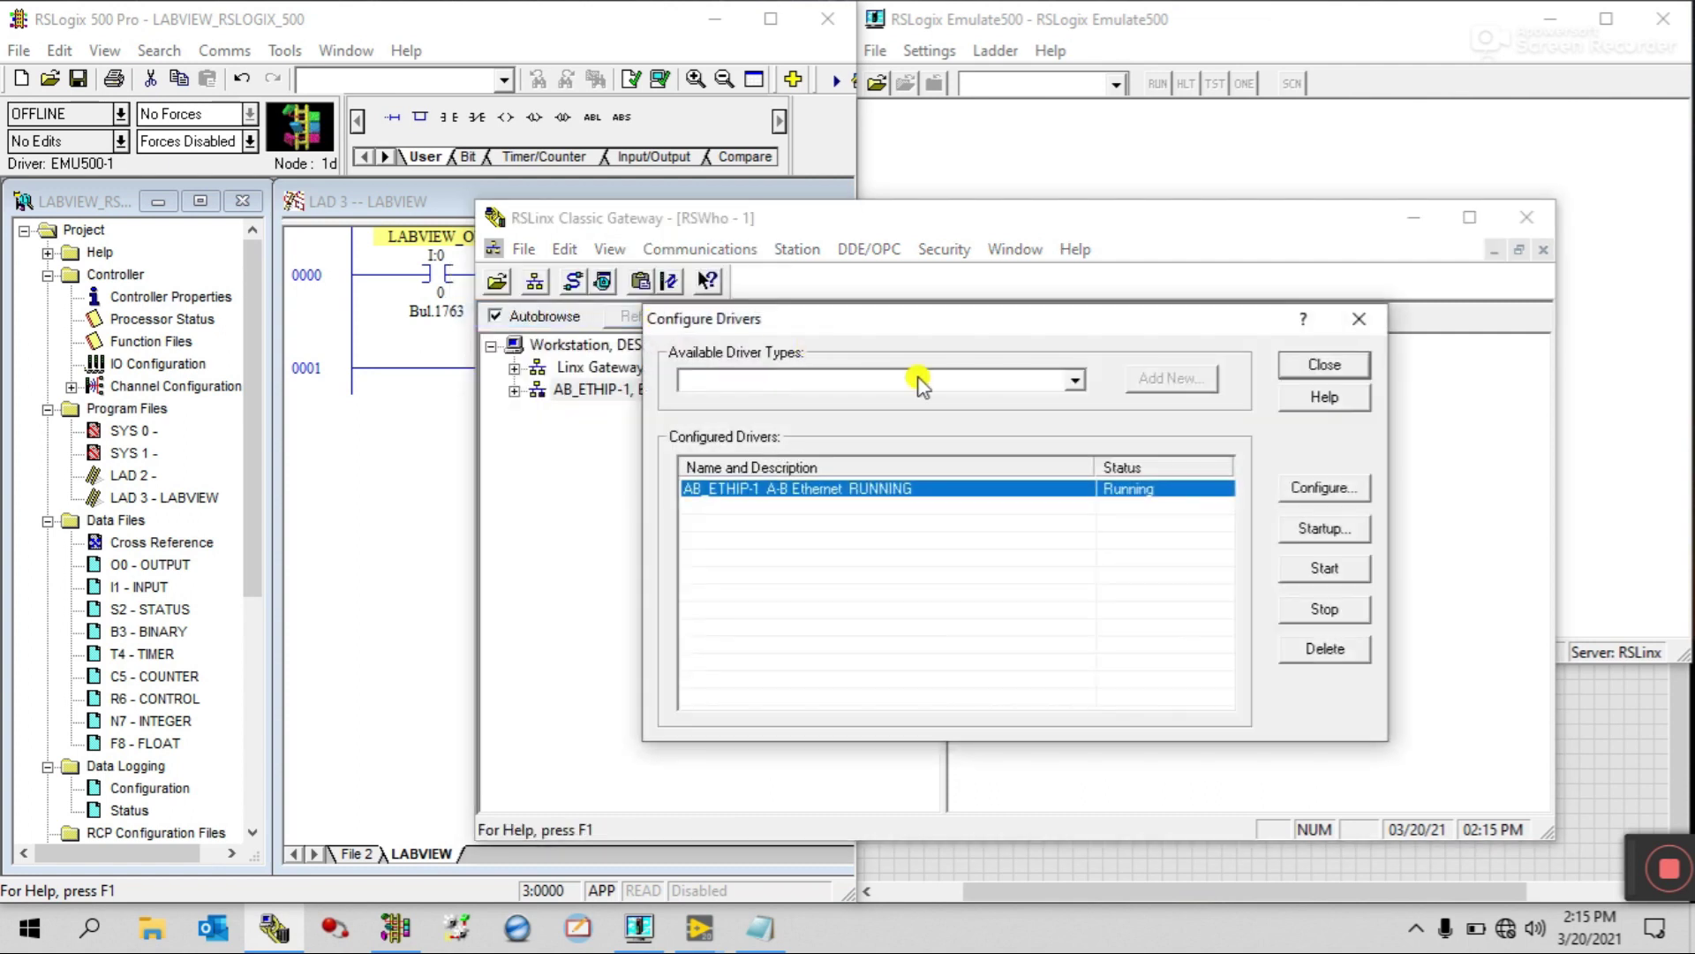
pyautogui.click(1076, 381)
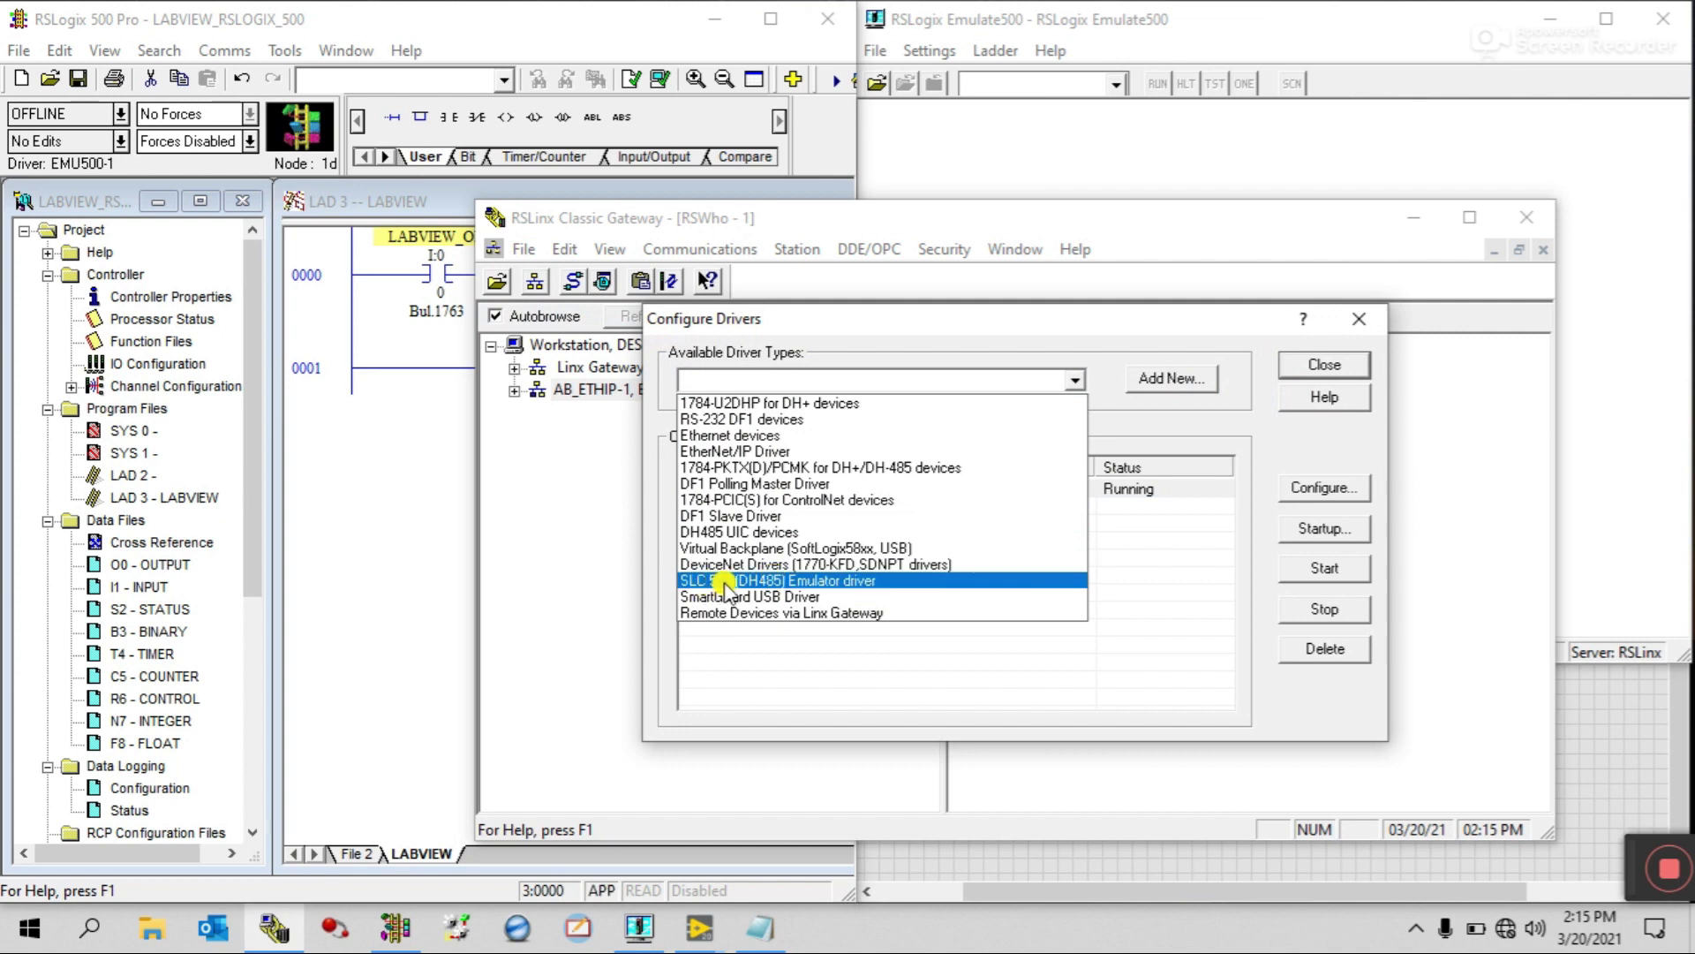
pyautogui.click(865, 581)
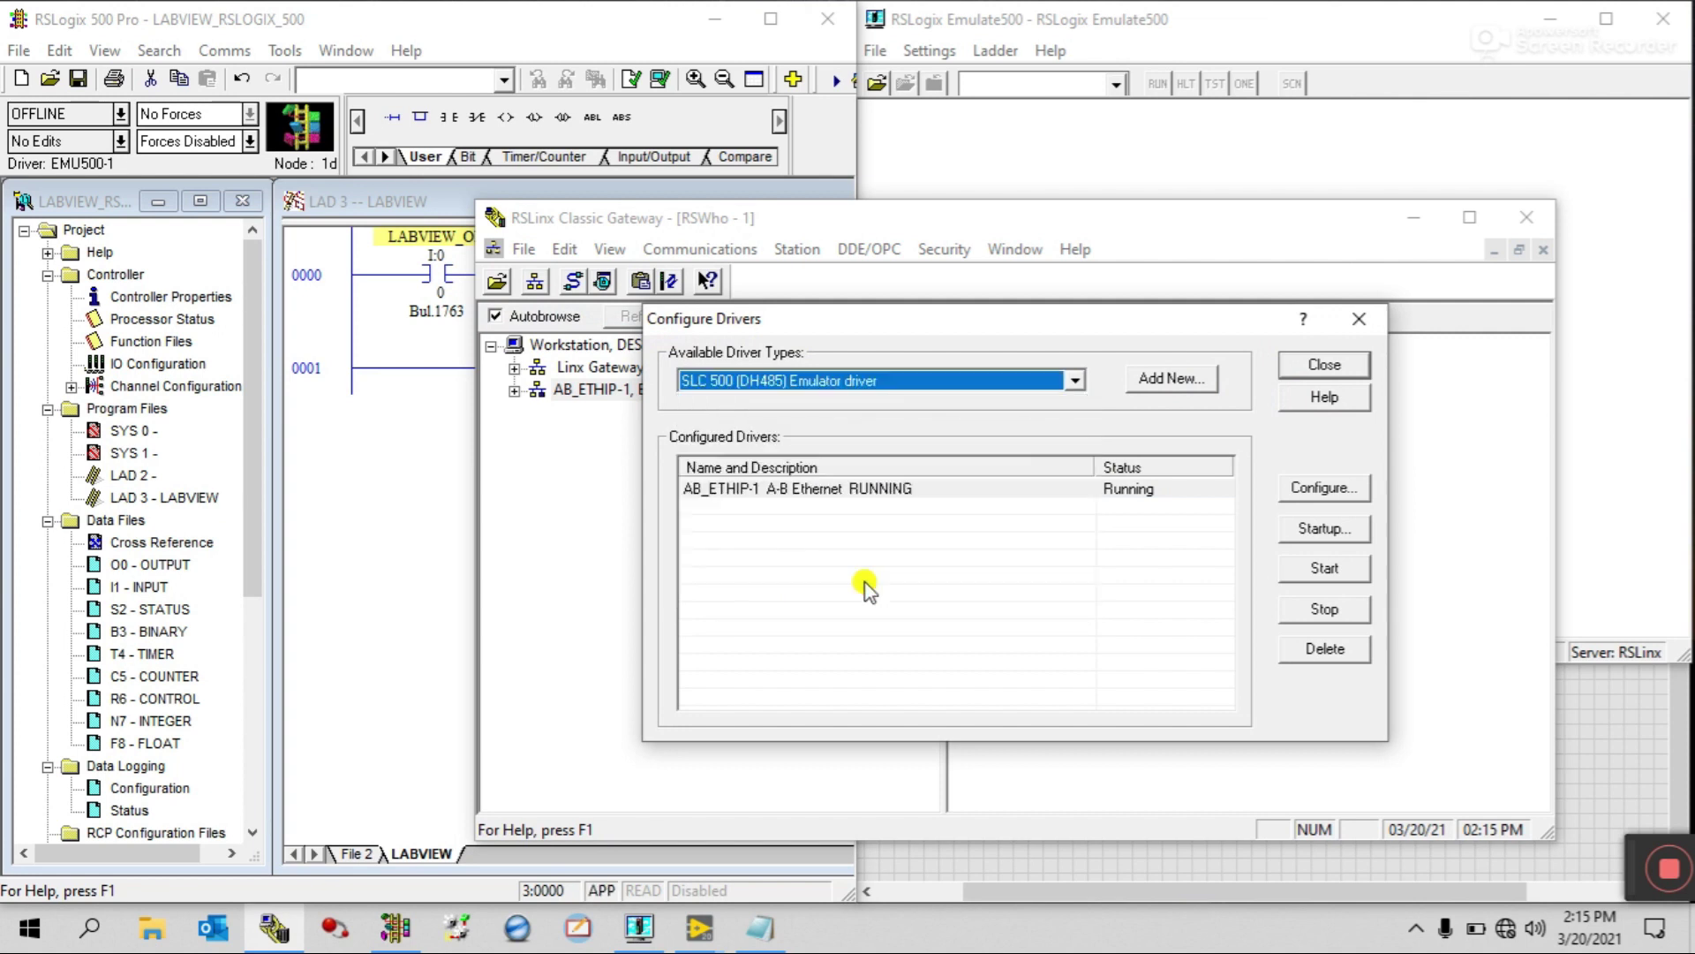
pyautogui.click(1173, 382)
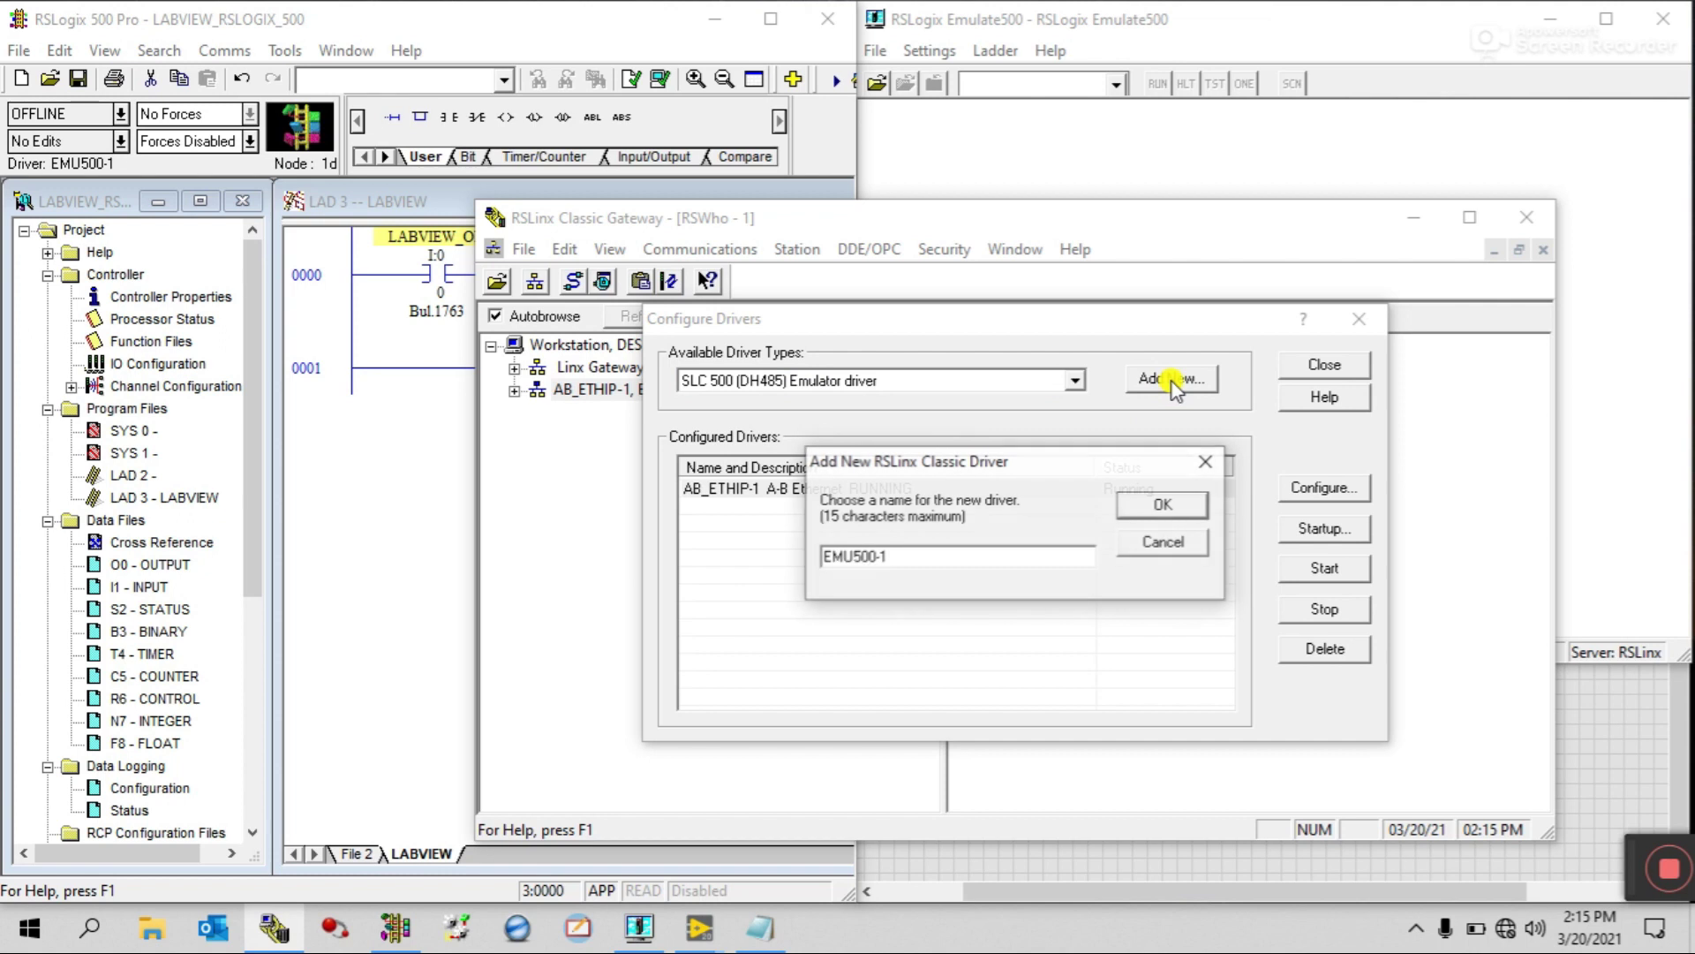
pyautogui.click(1164, 504)
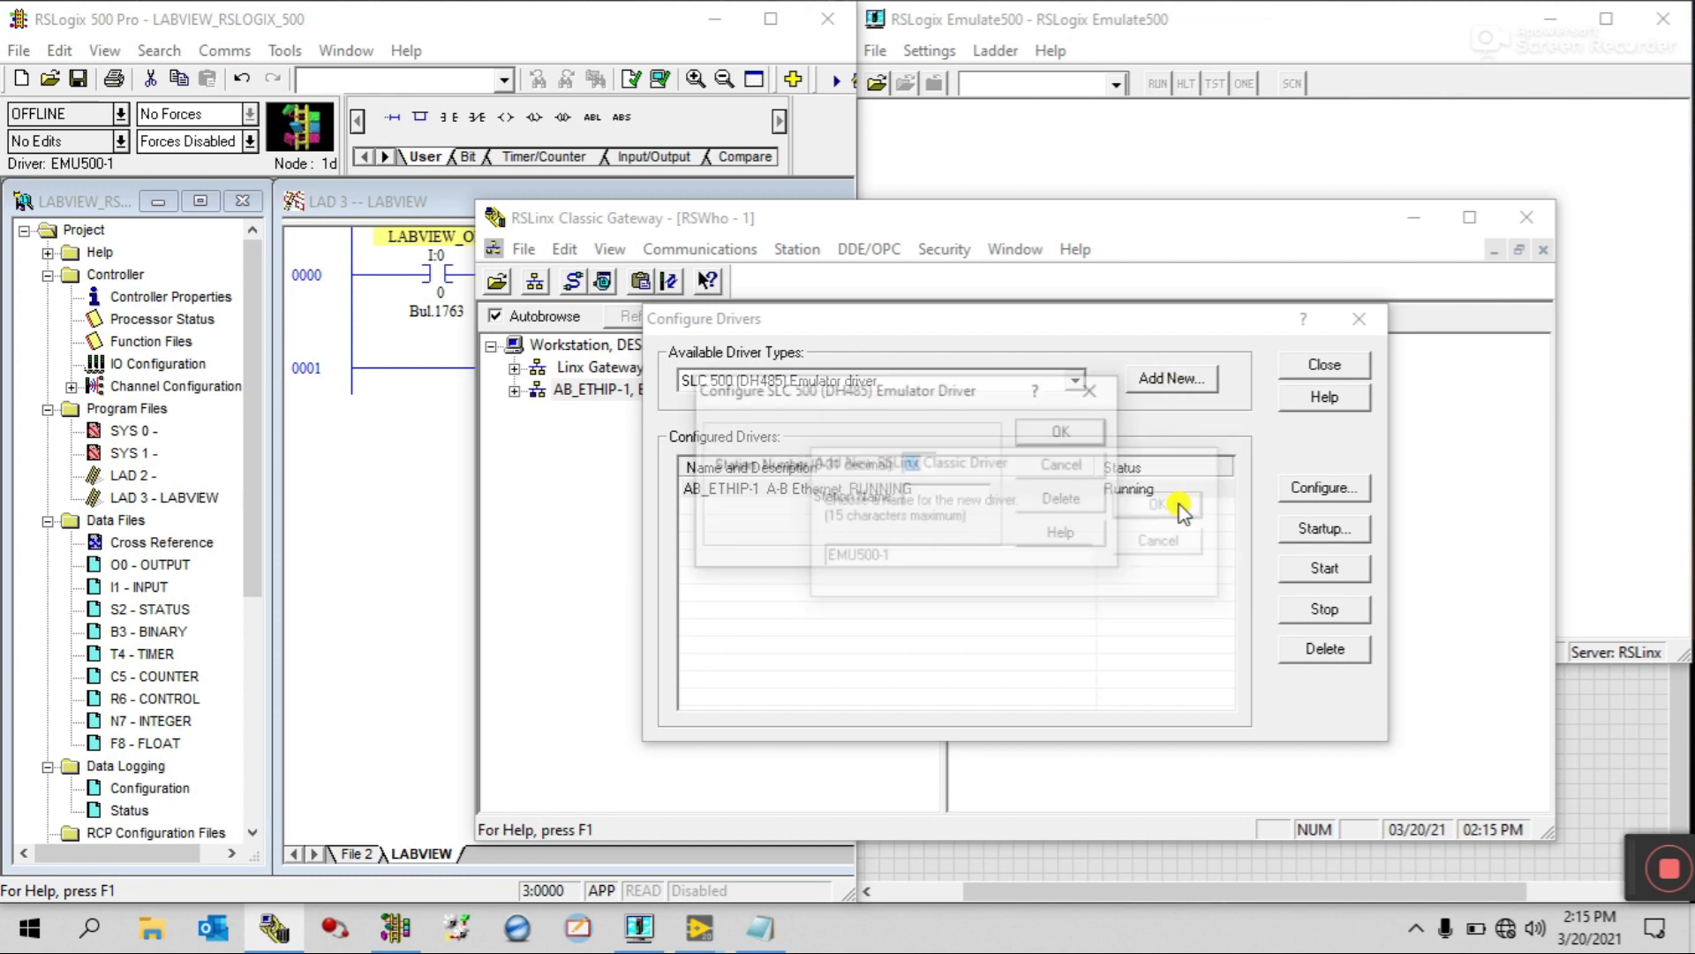
pyautogui.click(1065, 431)
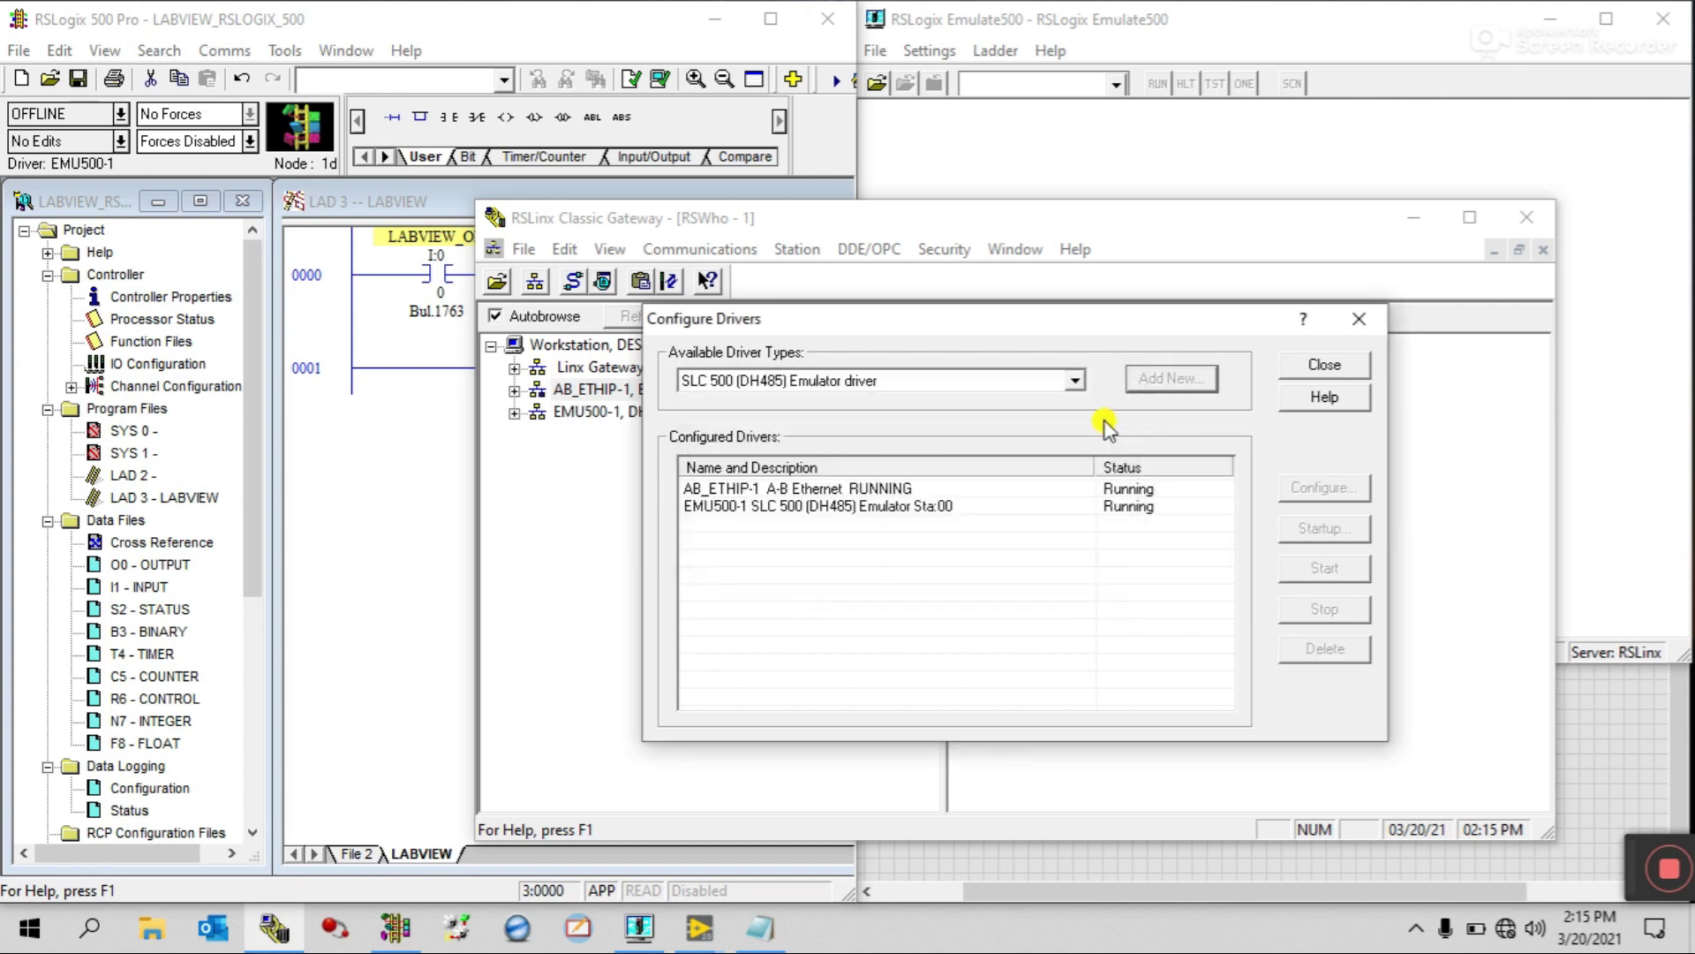
# Close driver configuration and browse EMU500-1 in RSWho to workstation node 00
pyautogui.click(884, 491)
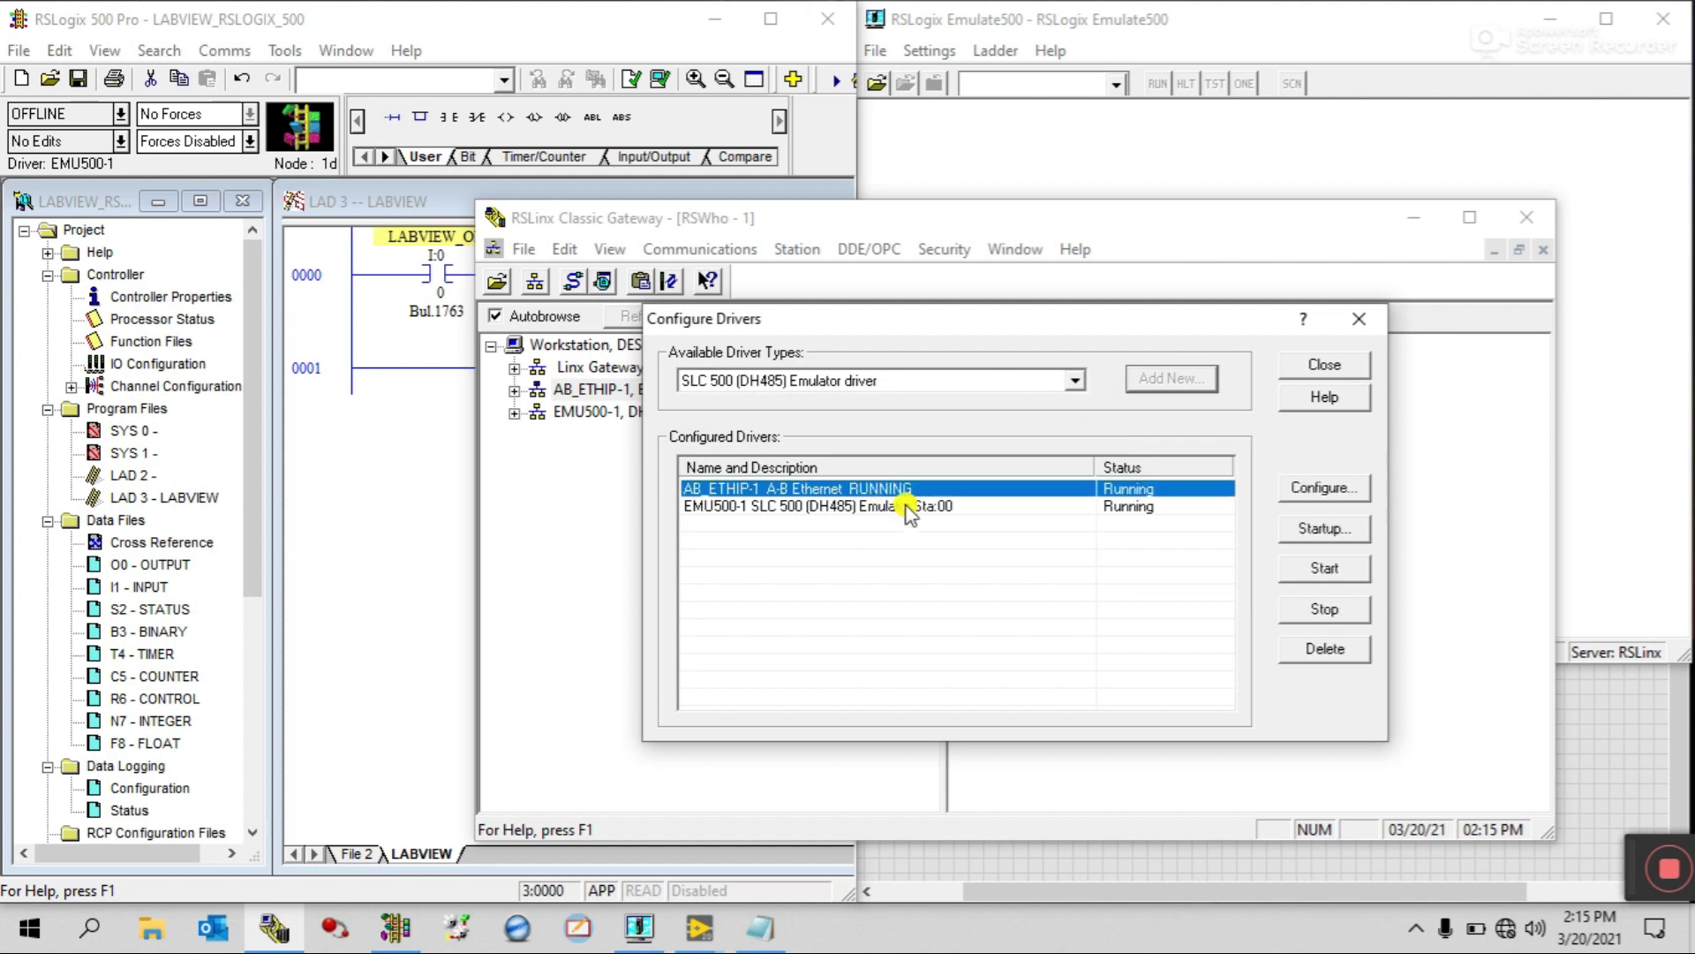
pyautogui.click(921, 508)
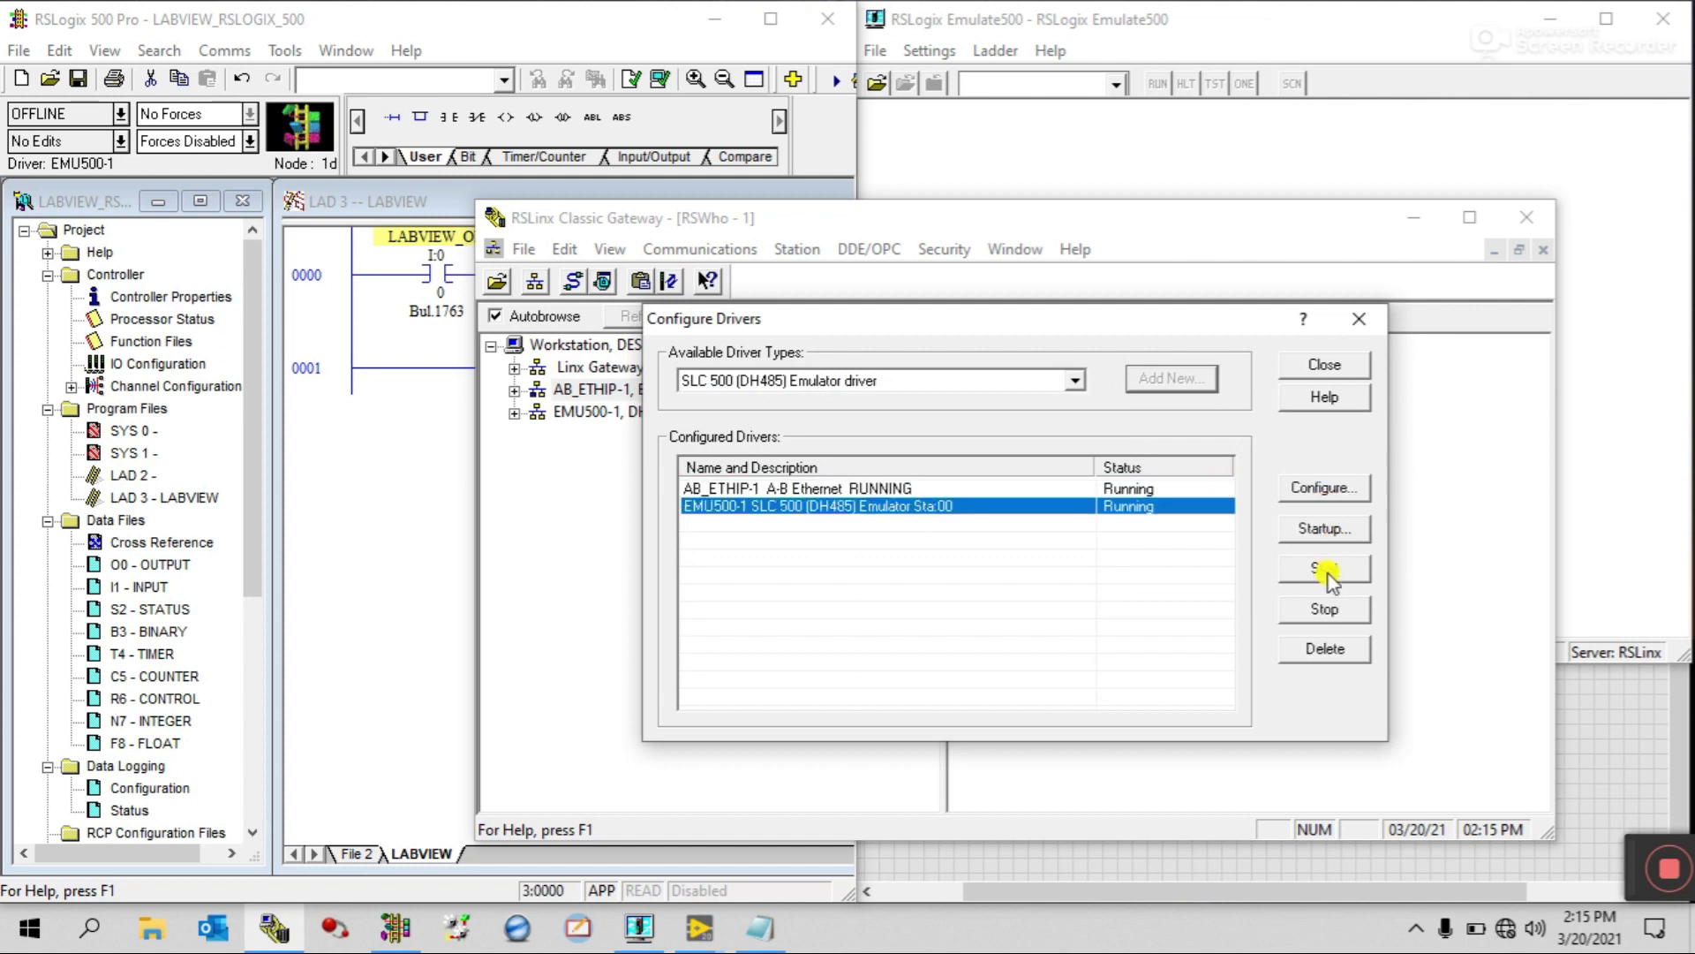
pyautogui.click(1345, 371)
pyautogui.click(517, 414)
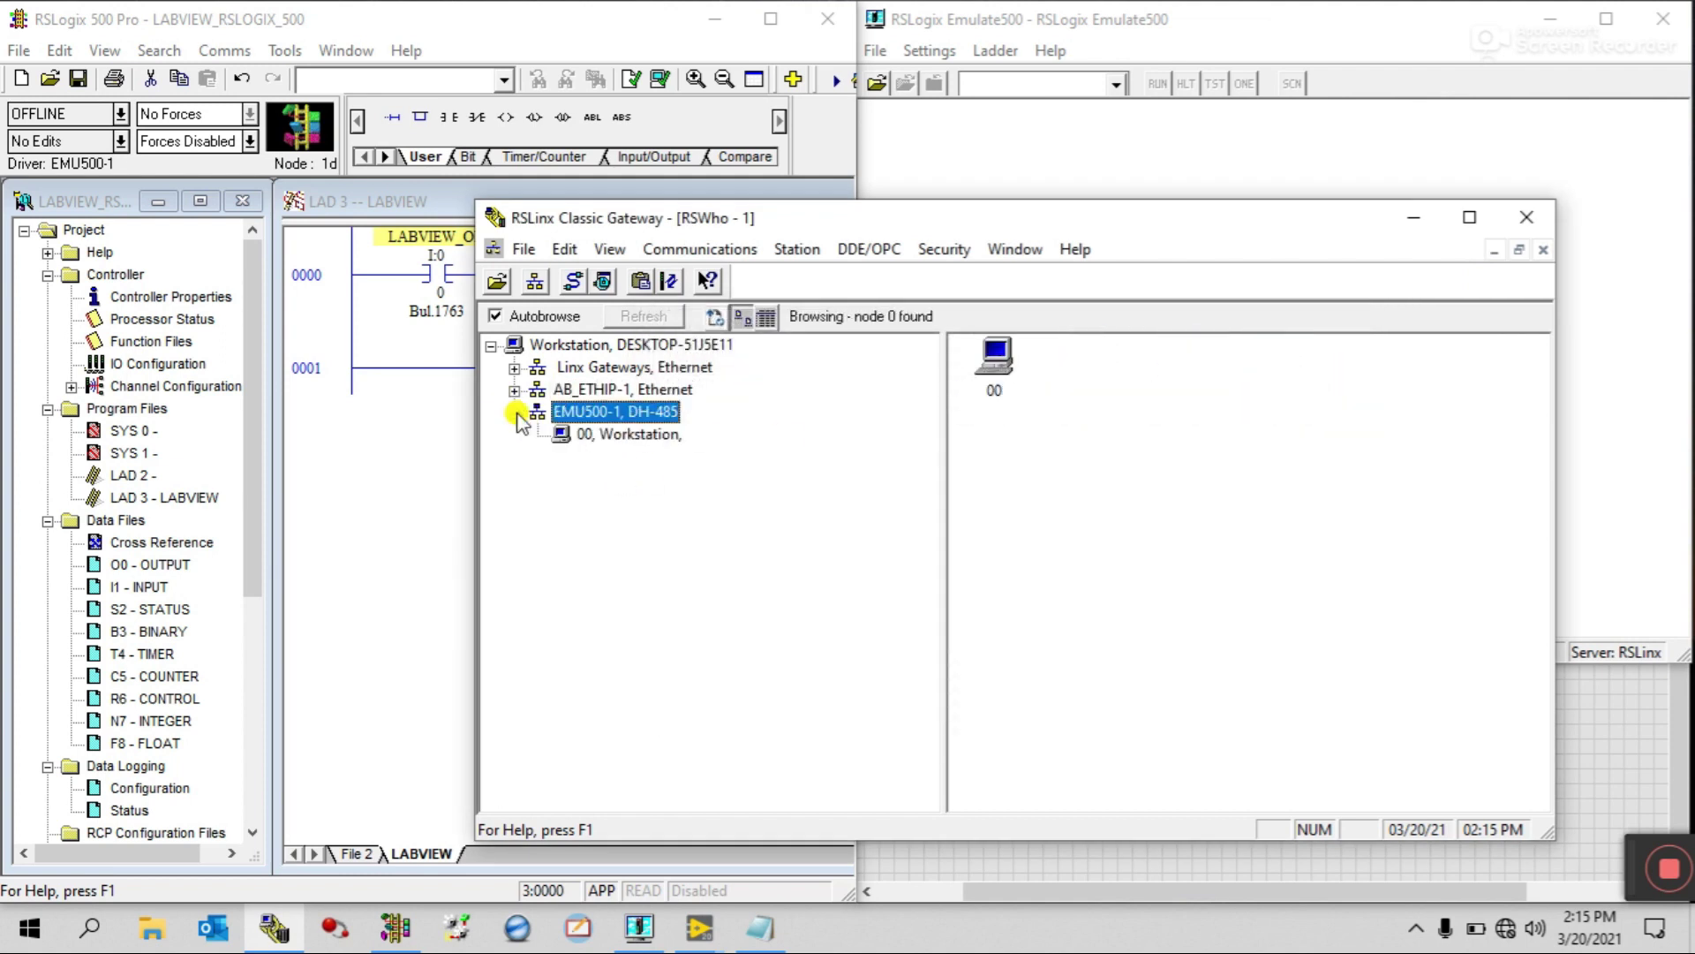
pyautogui.click(626, 438)
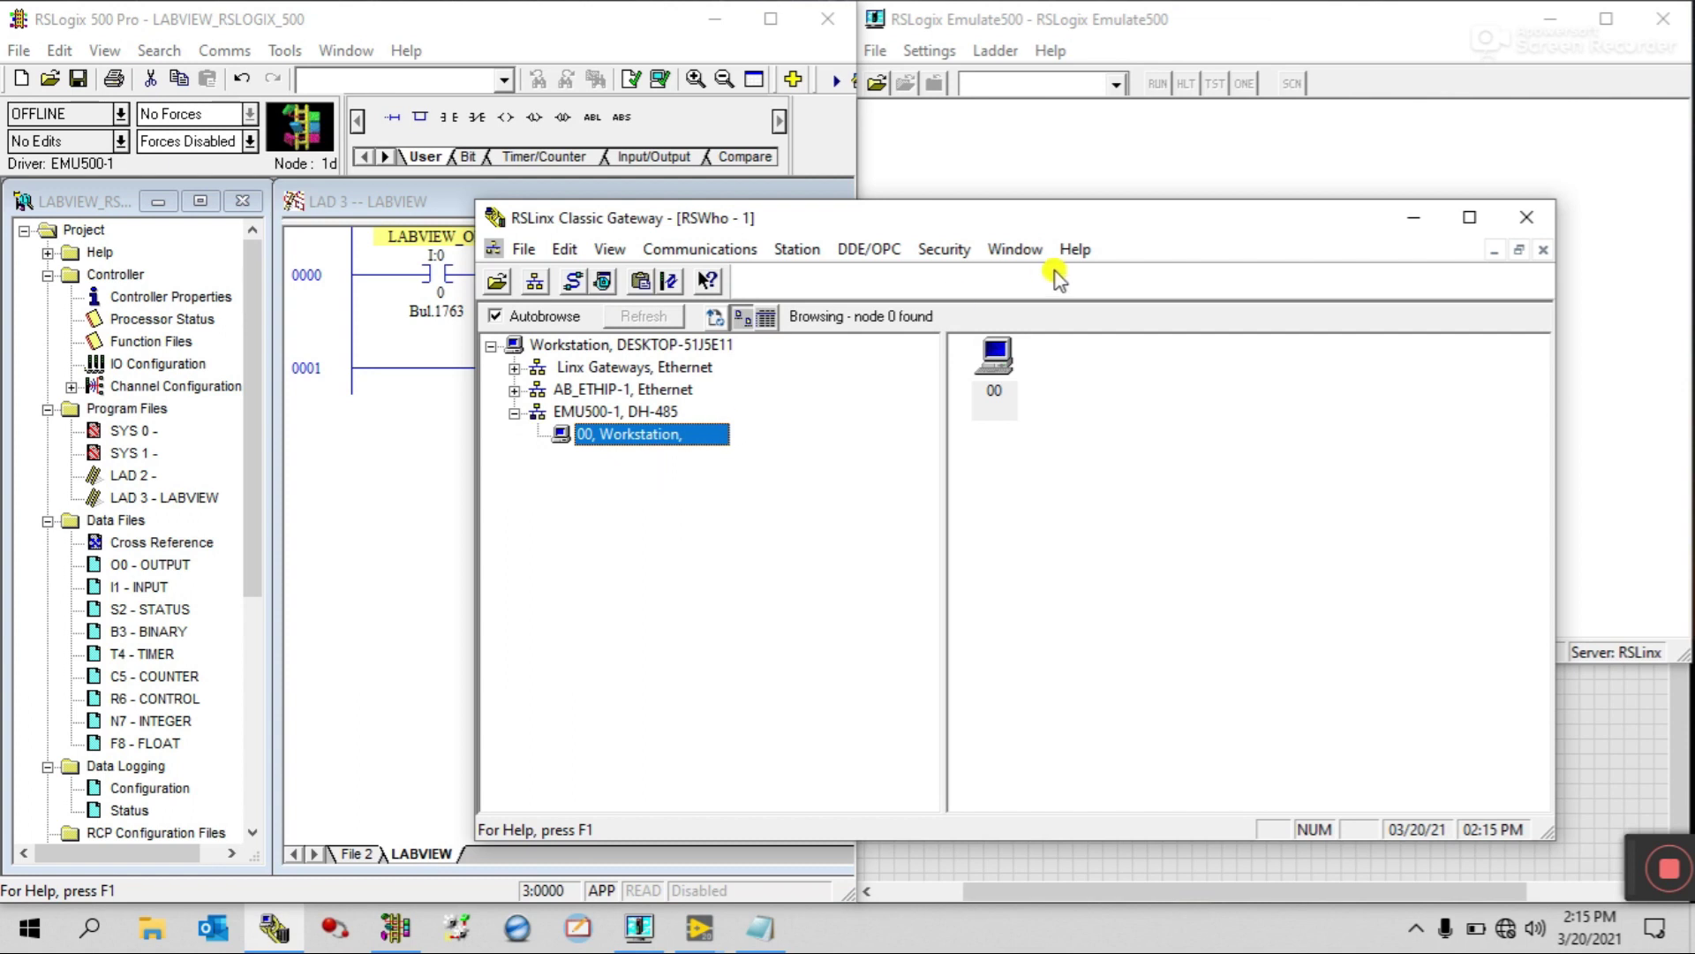
# Browse the Open dialog to the Own_Program\LabVIEW Interlink Rslogix 500 folder
pyautogui.click(1082, 166)
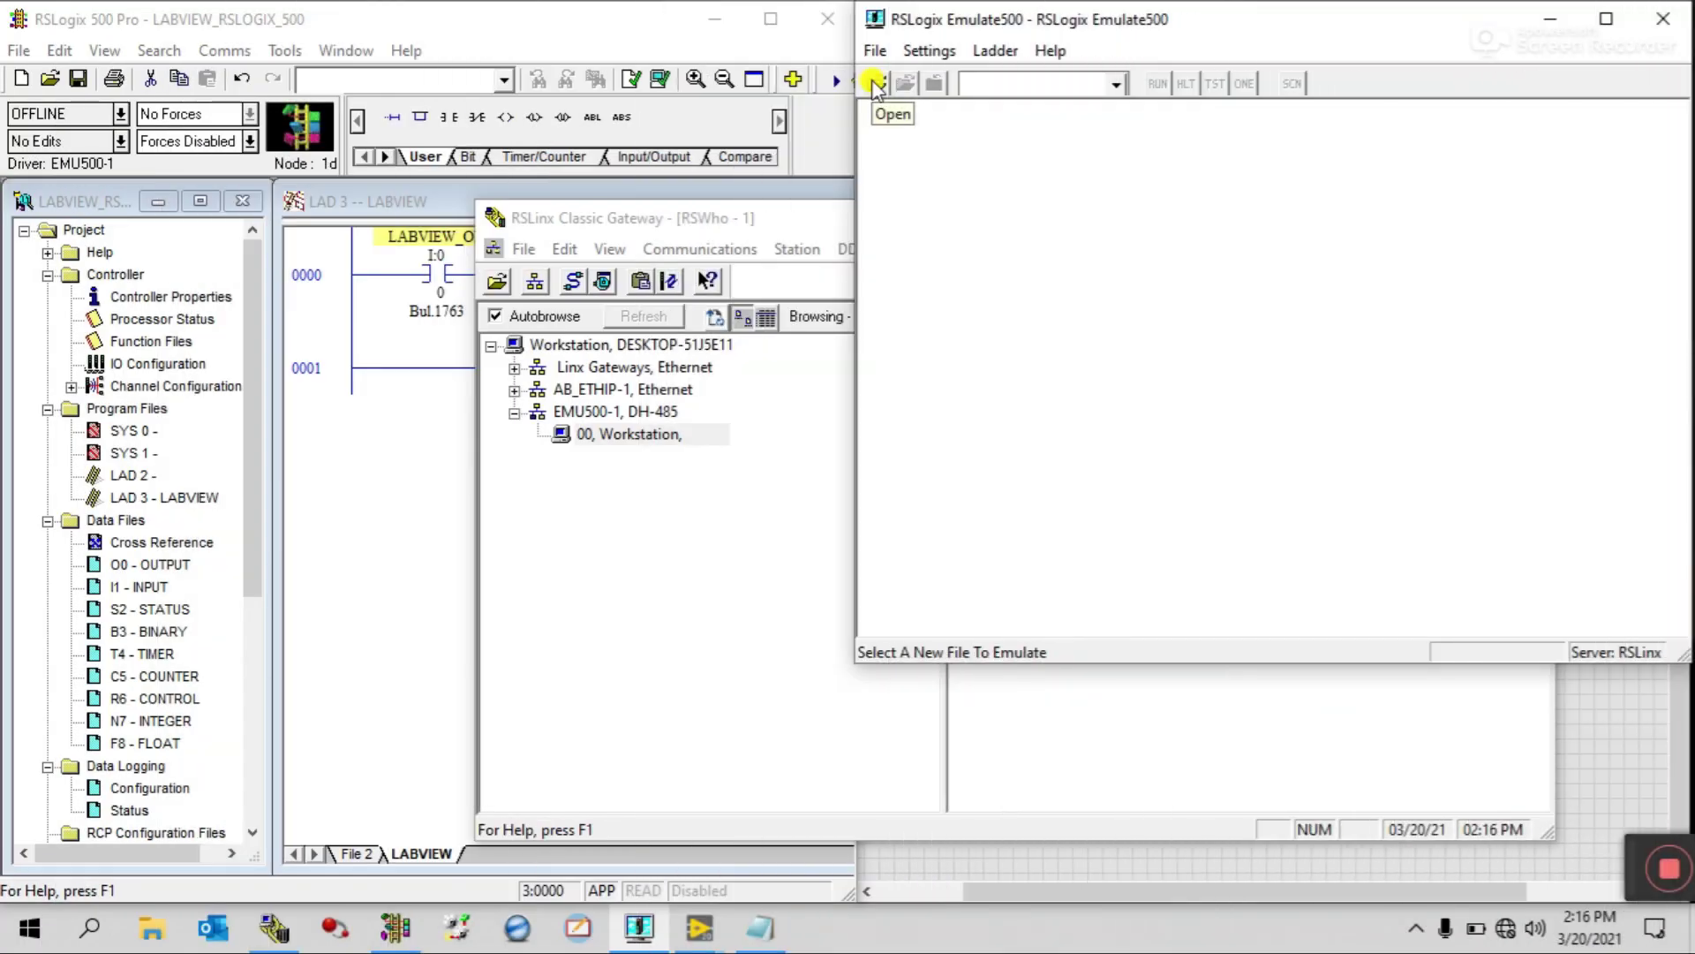
pyautogui.click(877, 83)
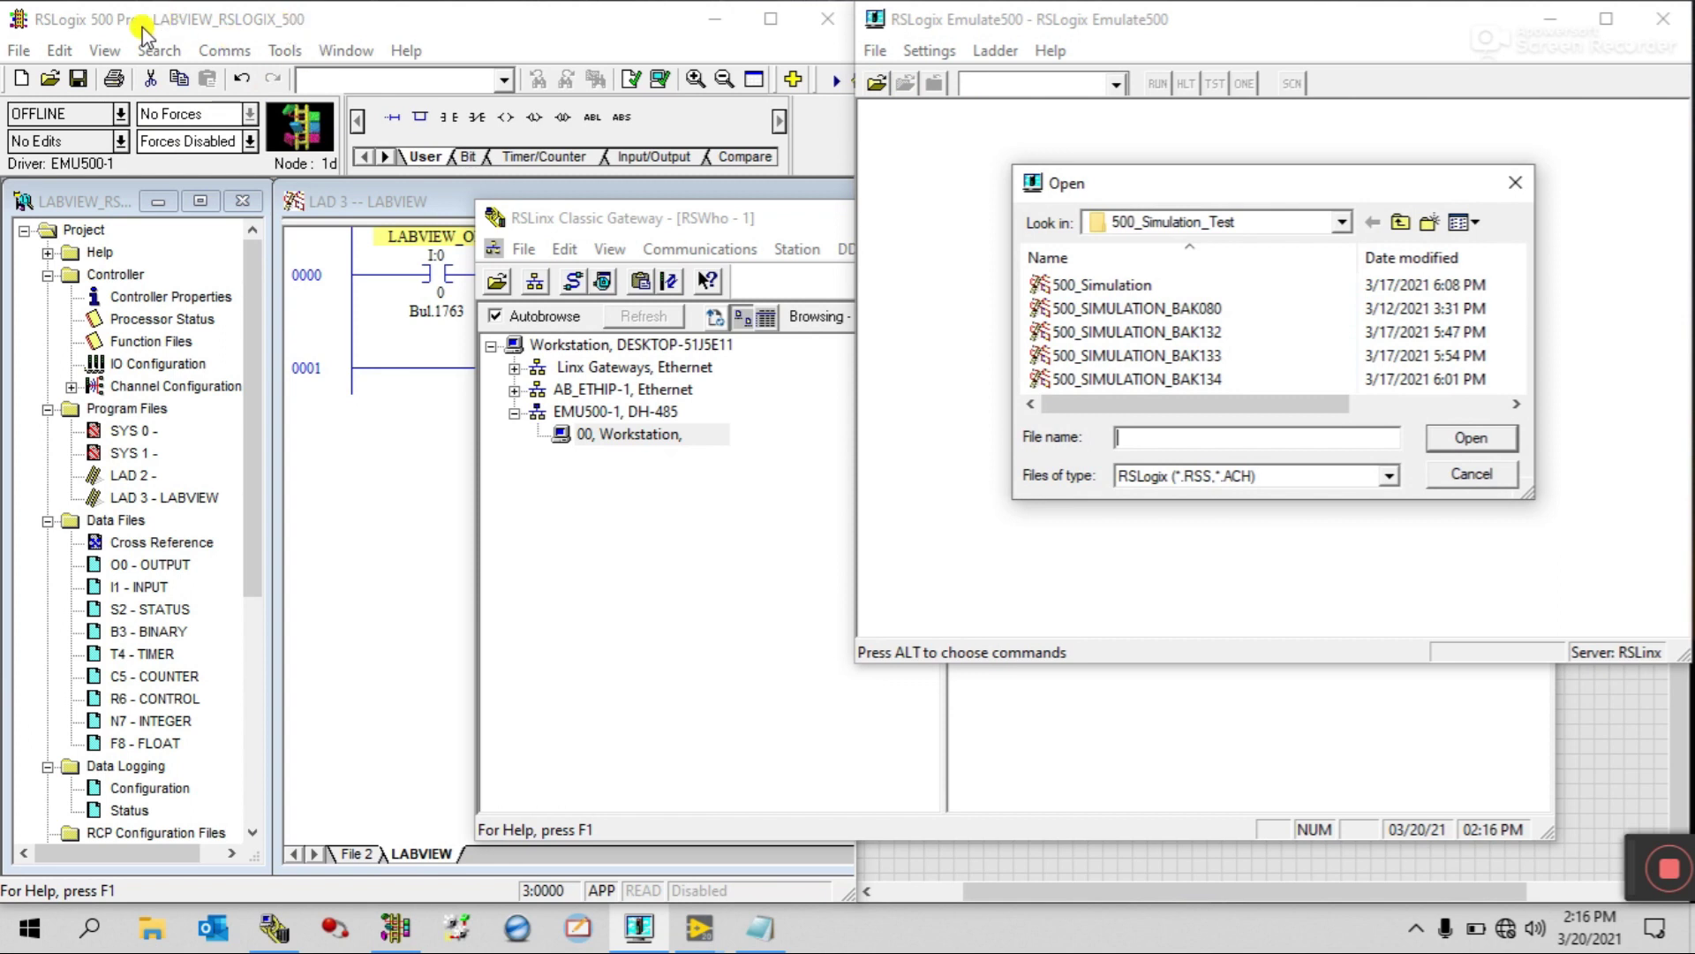
pyautogui.click(1343, 232)
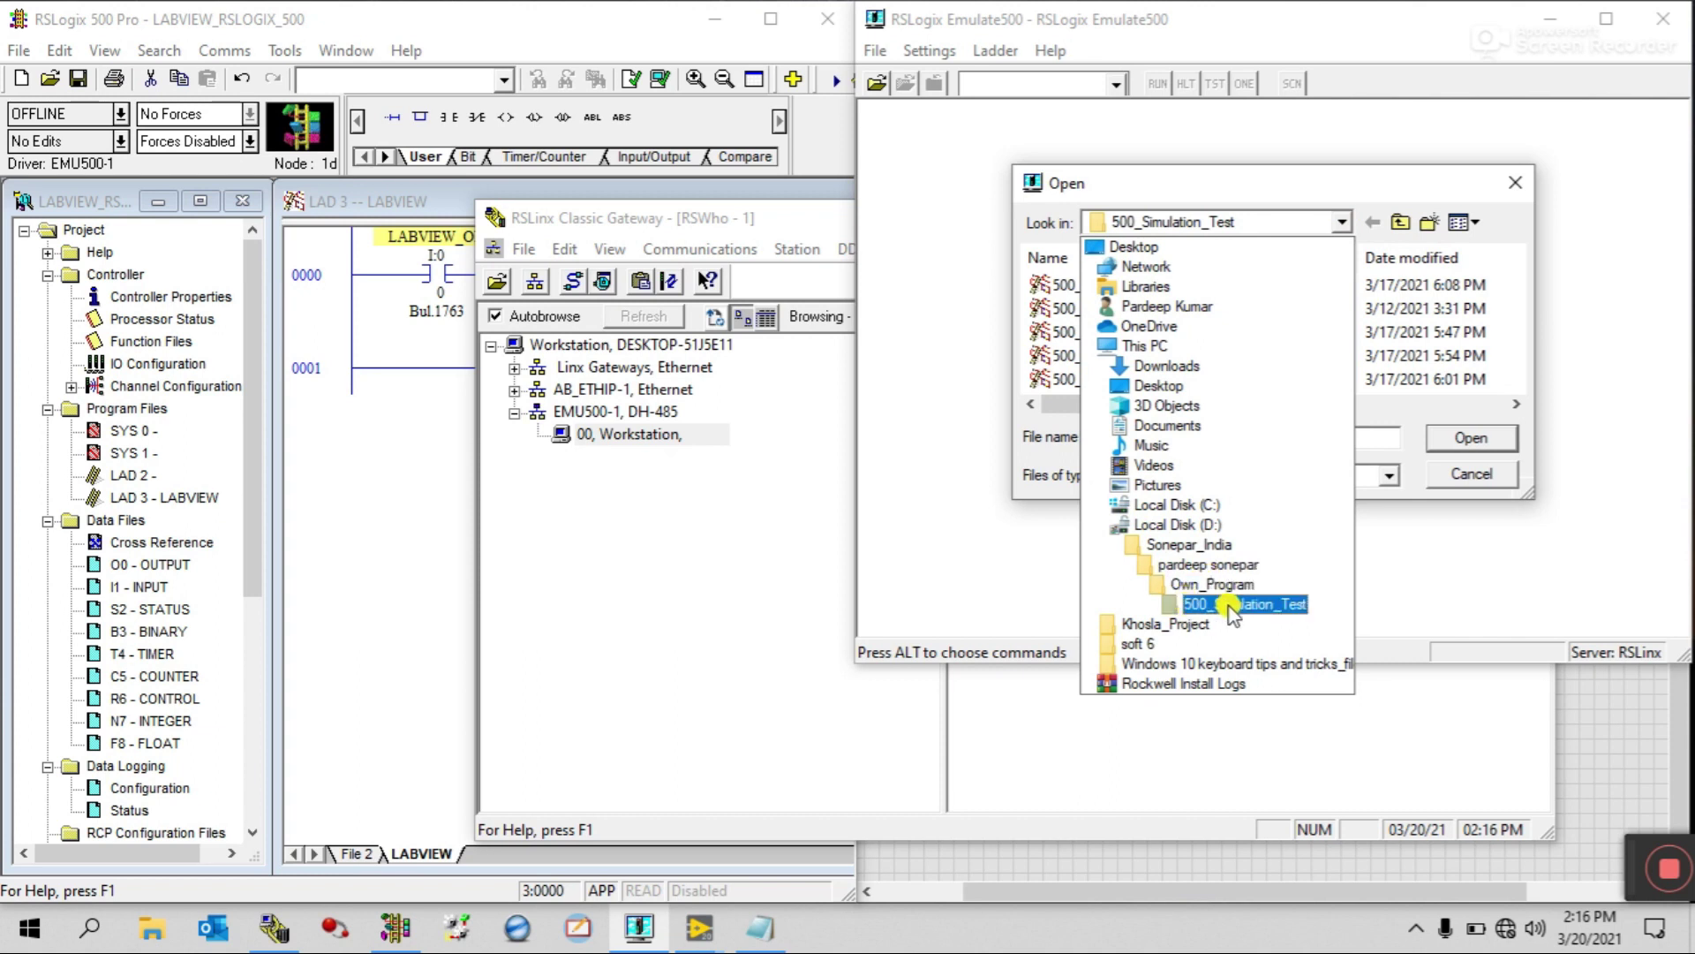
pyautogui.click(1197, 585)
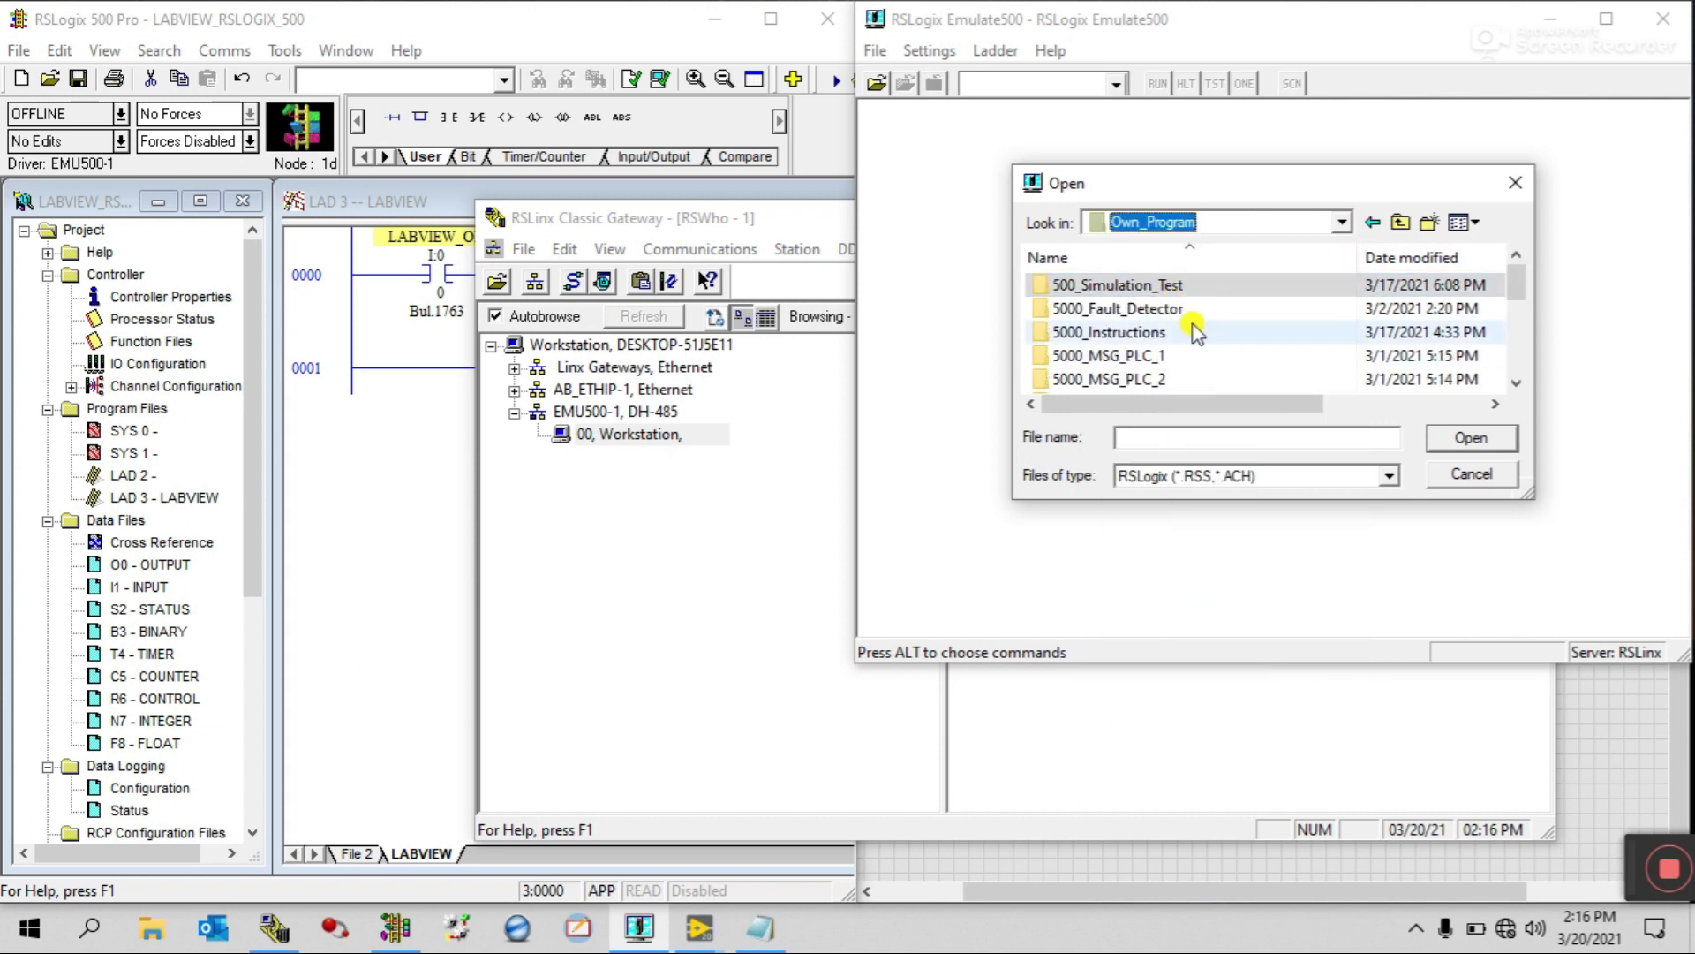
pyautogui.click(1514, 382)
pyautogui.click(1513, 382)
pyautogui.click(1513, 382)
pyautogui.click(1513, 381)
pyautogui.click(1513, 381)
pyautogui.click(1513, 381)
pyautogui.click(1515, 381)
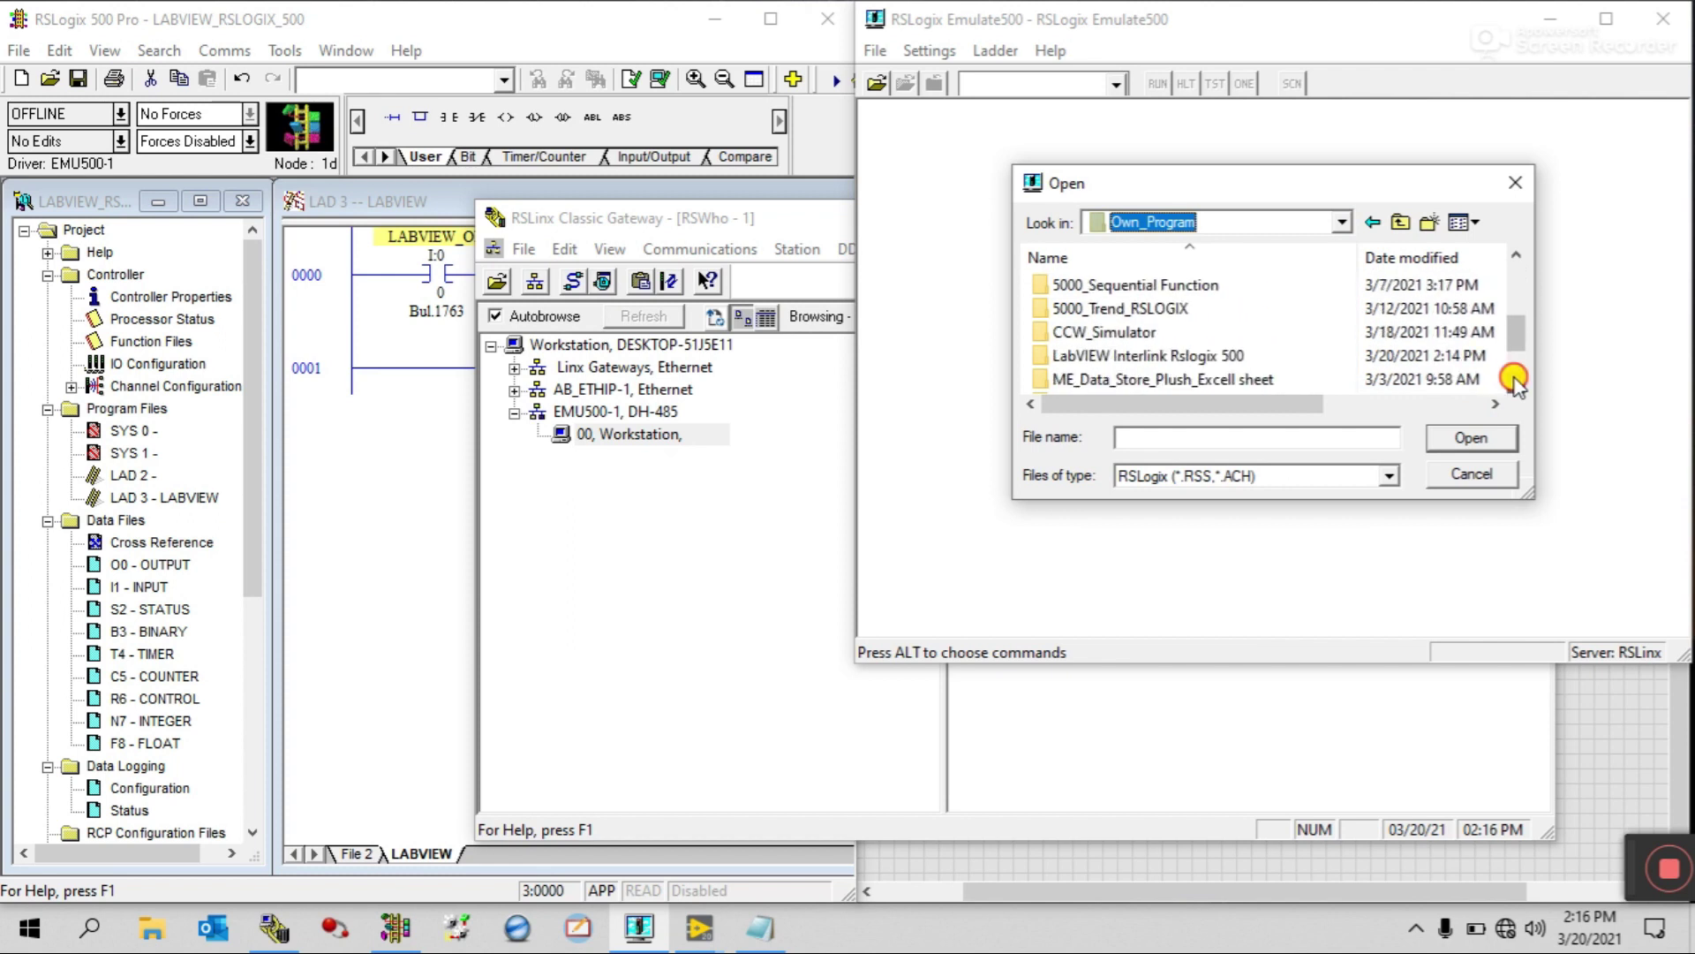
pyautogui.doubleClick(1134, 356)
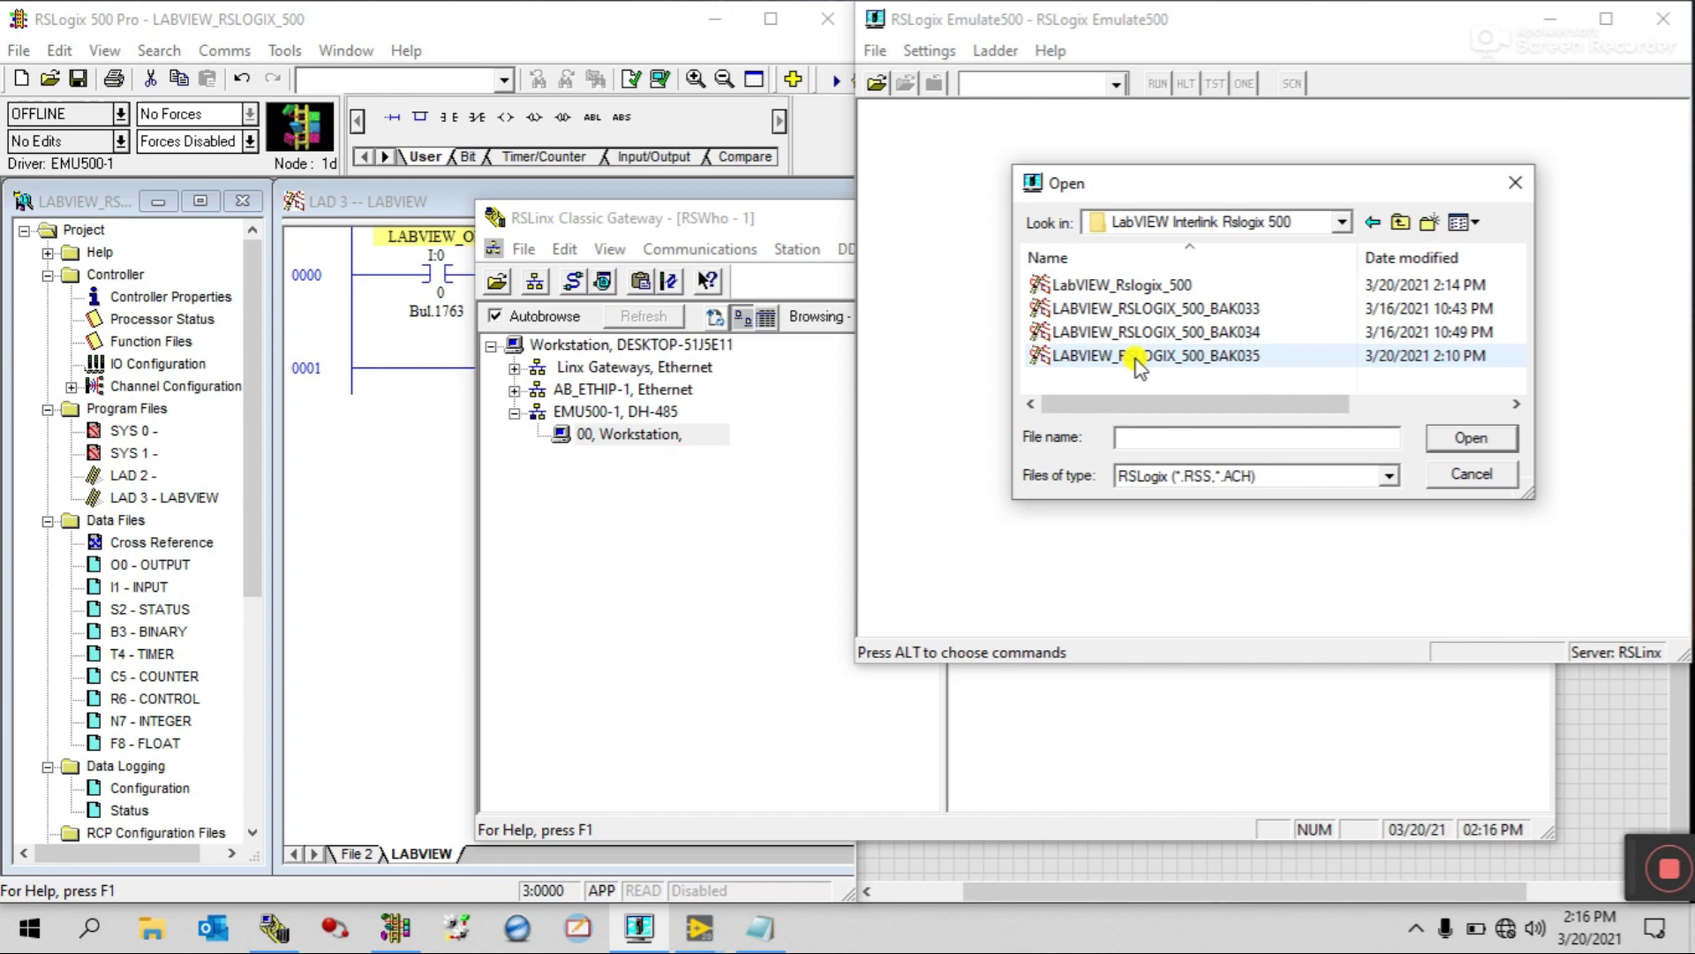
# Load LABVIEW_Rslogix_500 as station number 1 and switch the emulator to Run
pyautogui.click(1082, 291)
pyautogui.click(1471, 440)
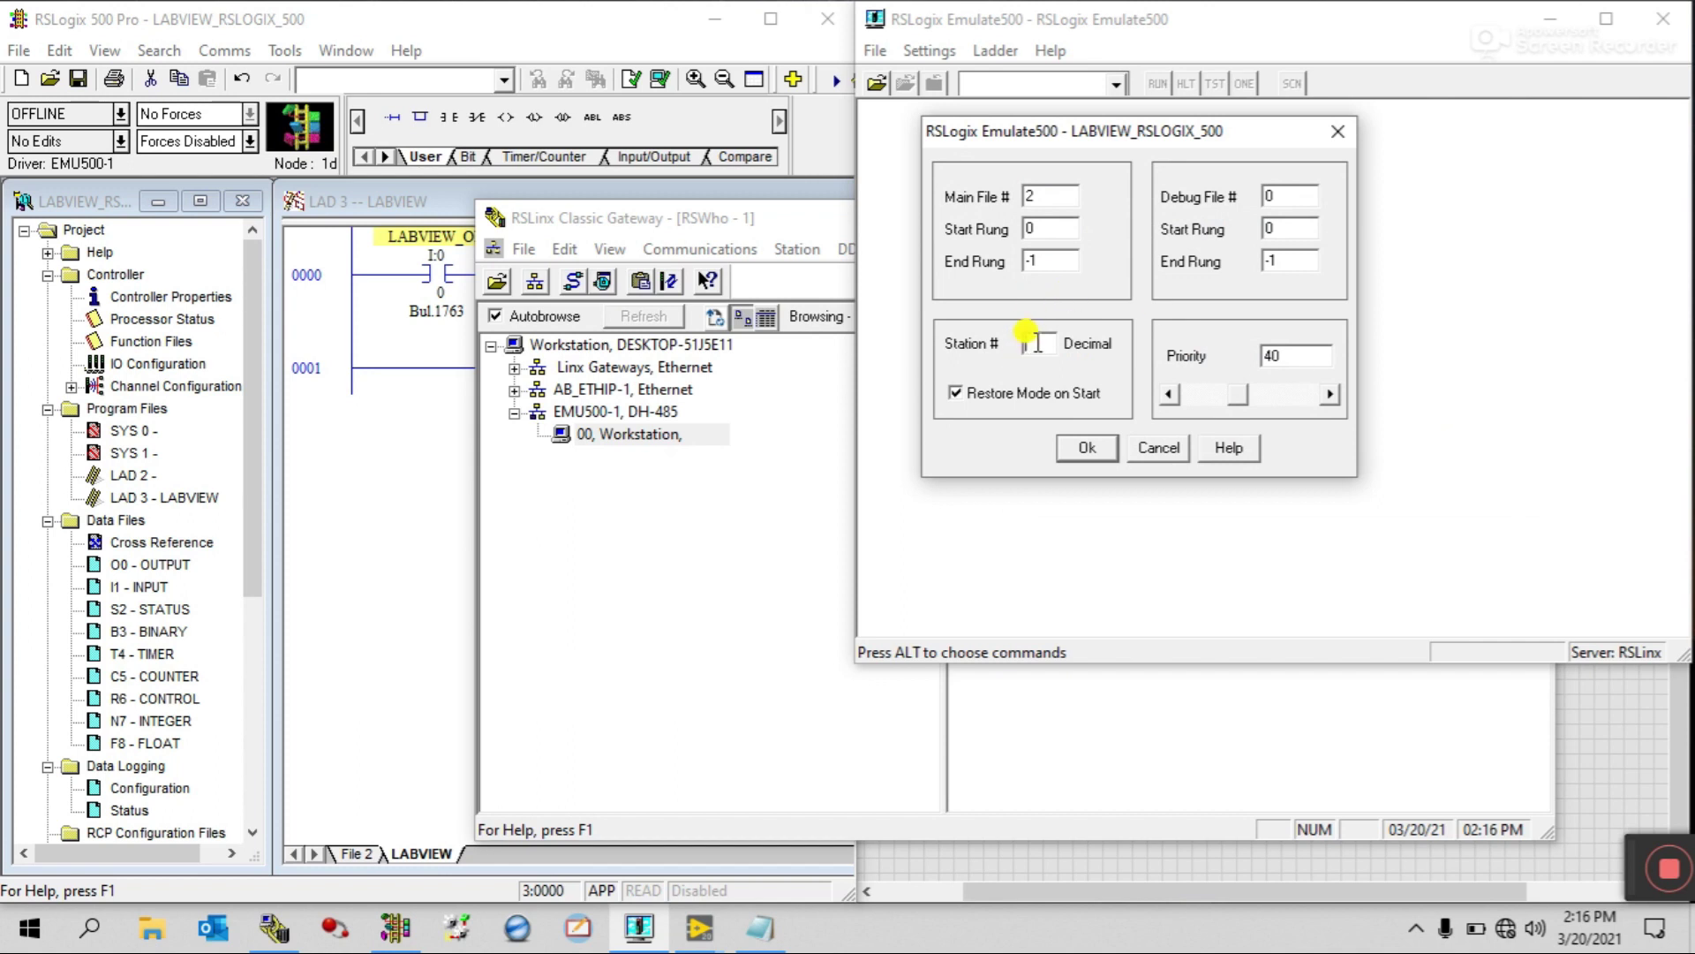
pyautogui.press('Return')
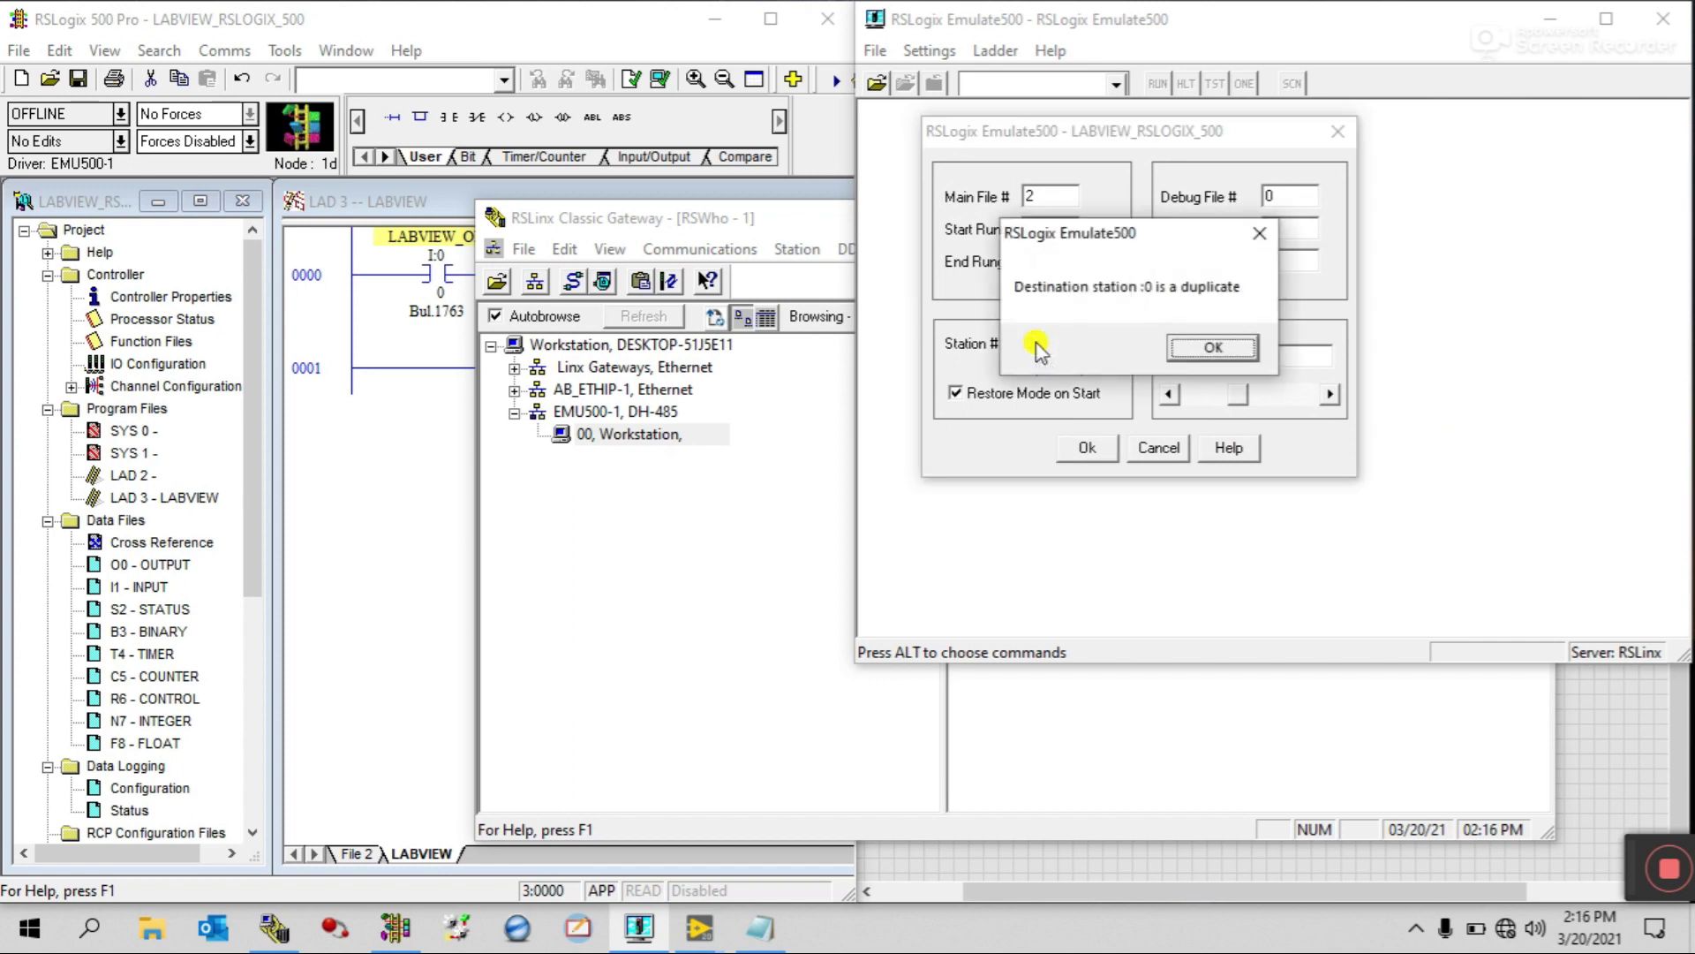
pyautogui.click(1212, 349)
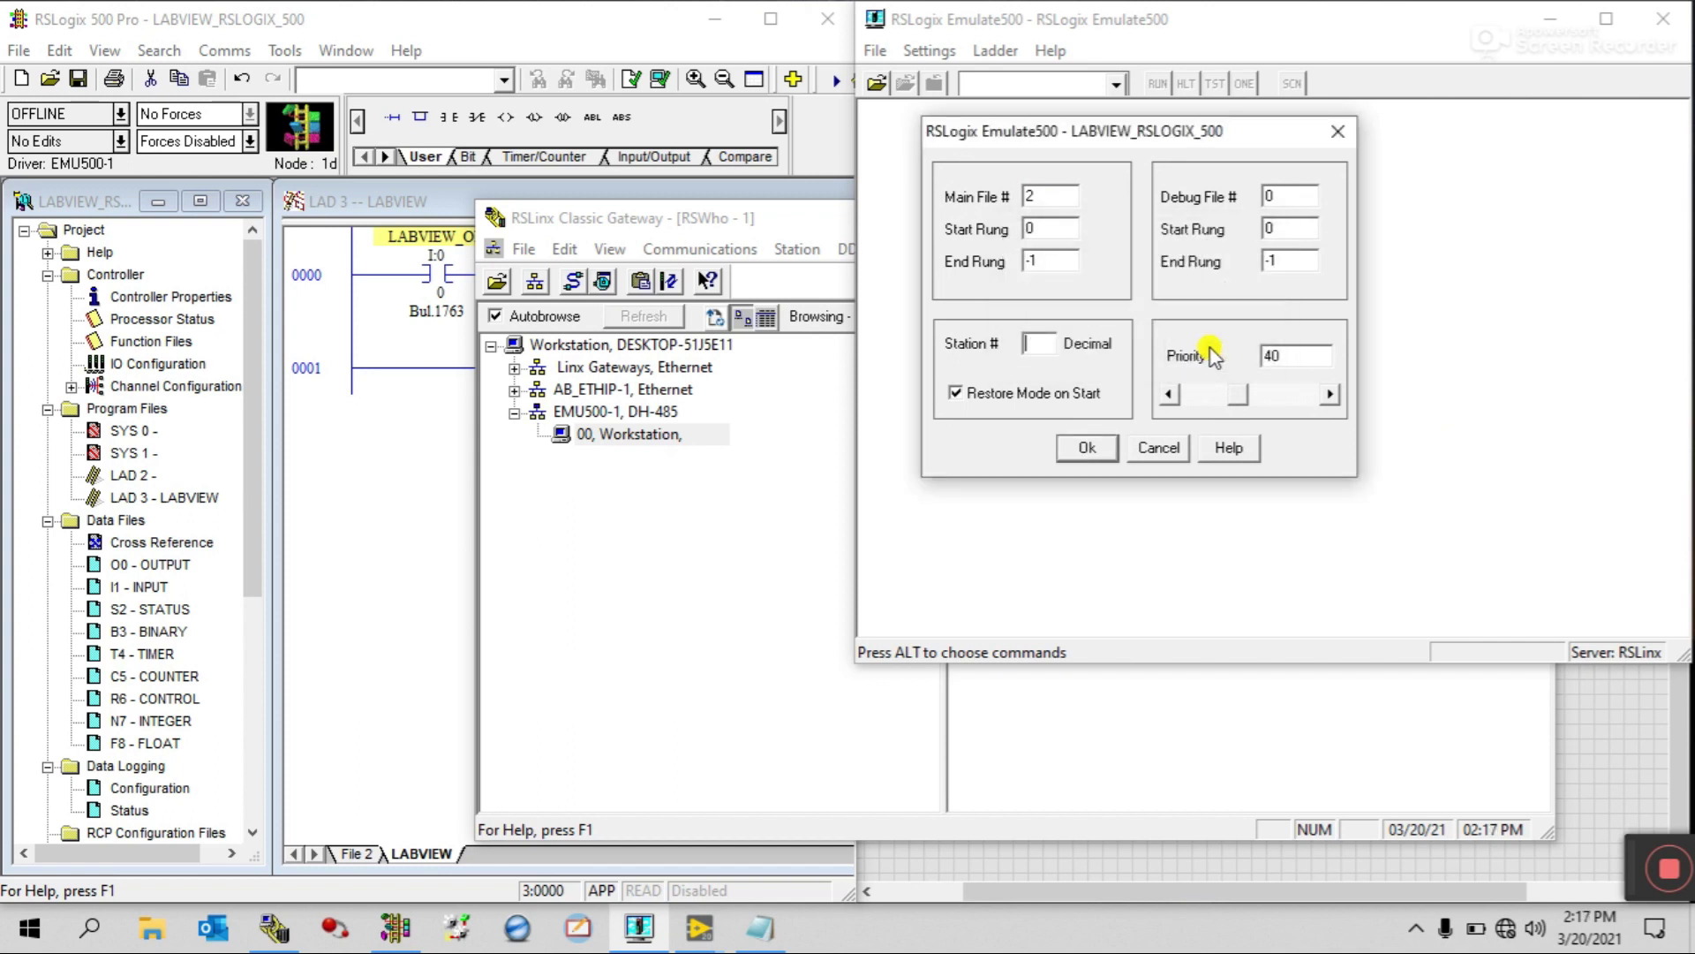
pyautogui.write('1')
pyautogui.press('Return')
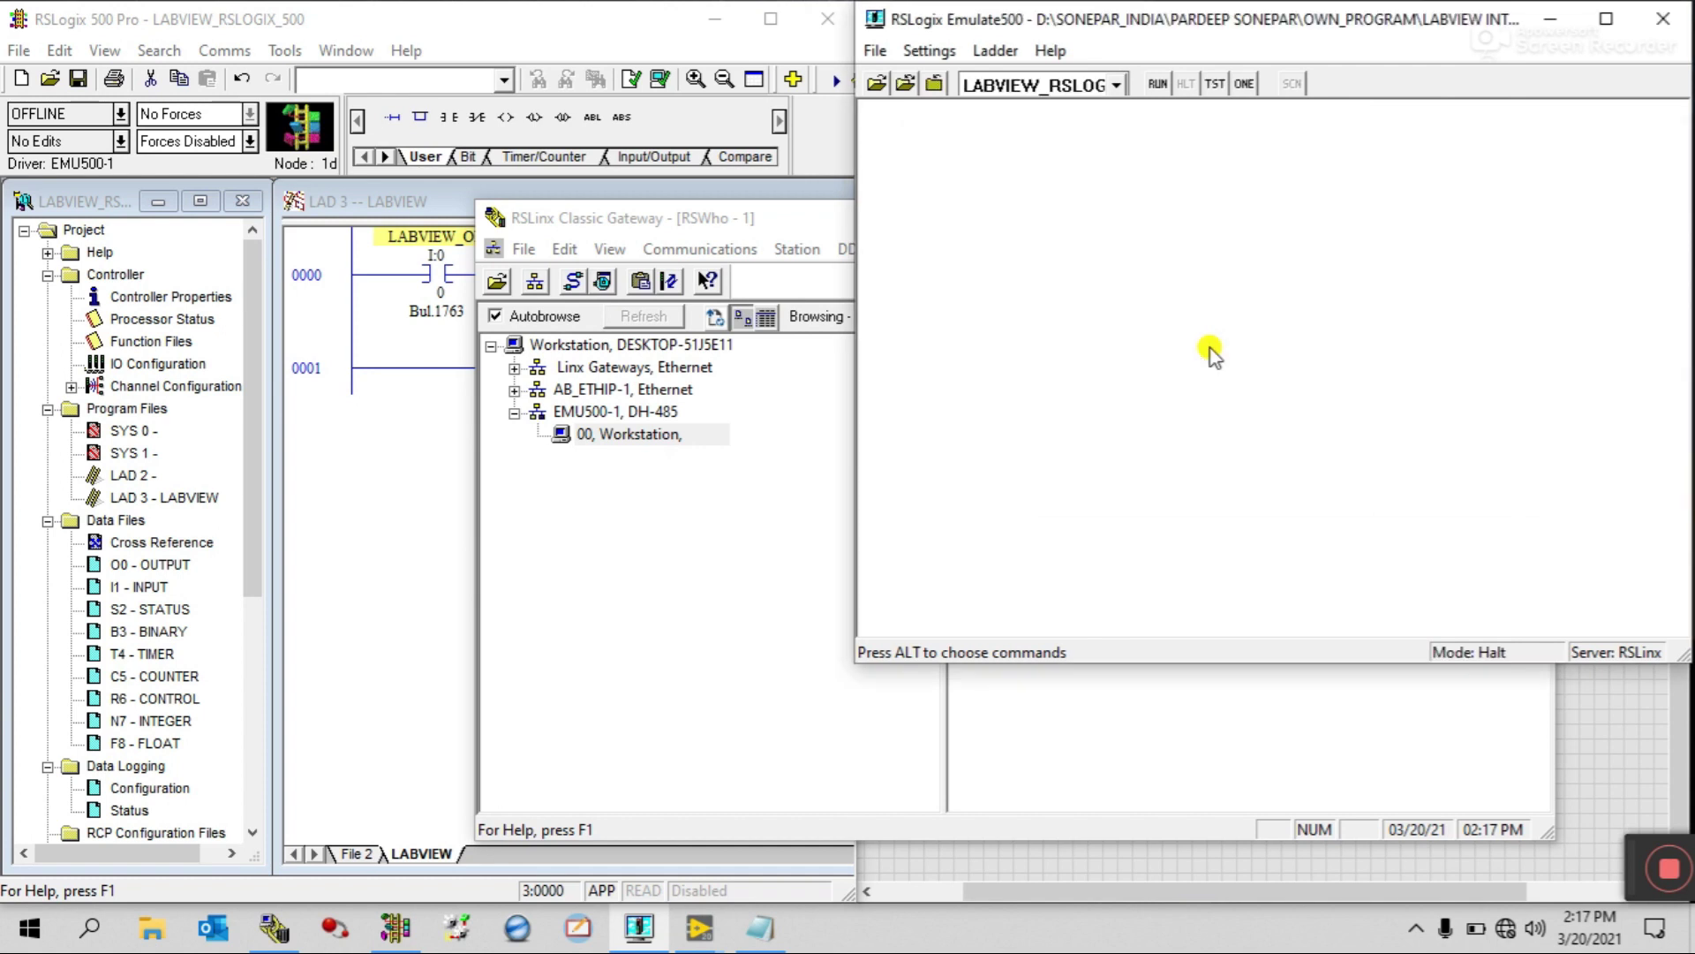
pyautogui.click(1156, 84)
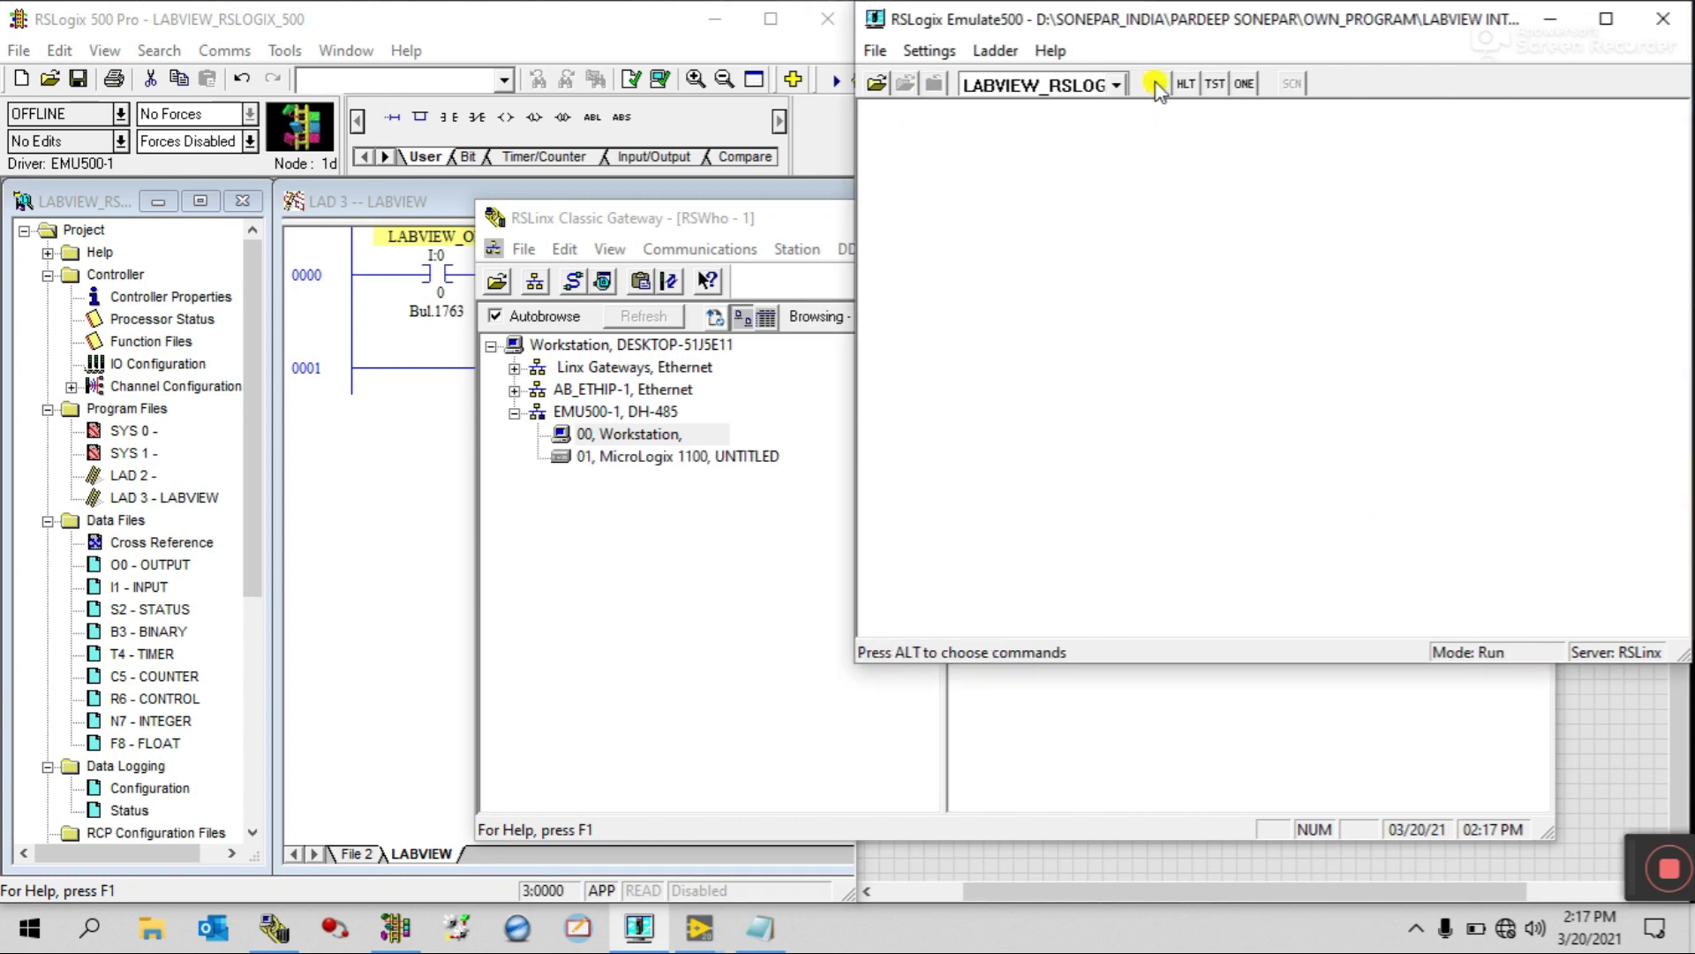
# Minimize Emulate500, select node 01 MicroLogix 1100 under EMU500-1, and minimize RSLinx
pyautogui.click(1551, 18)
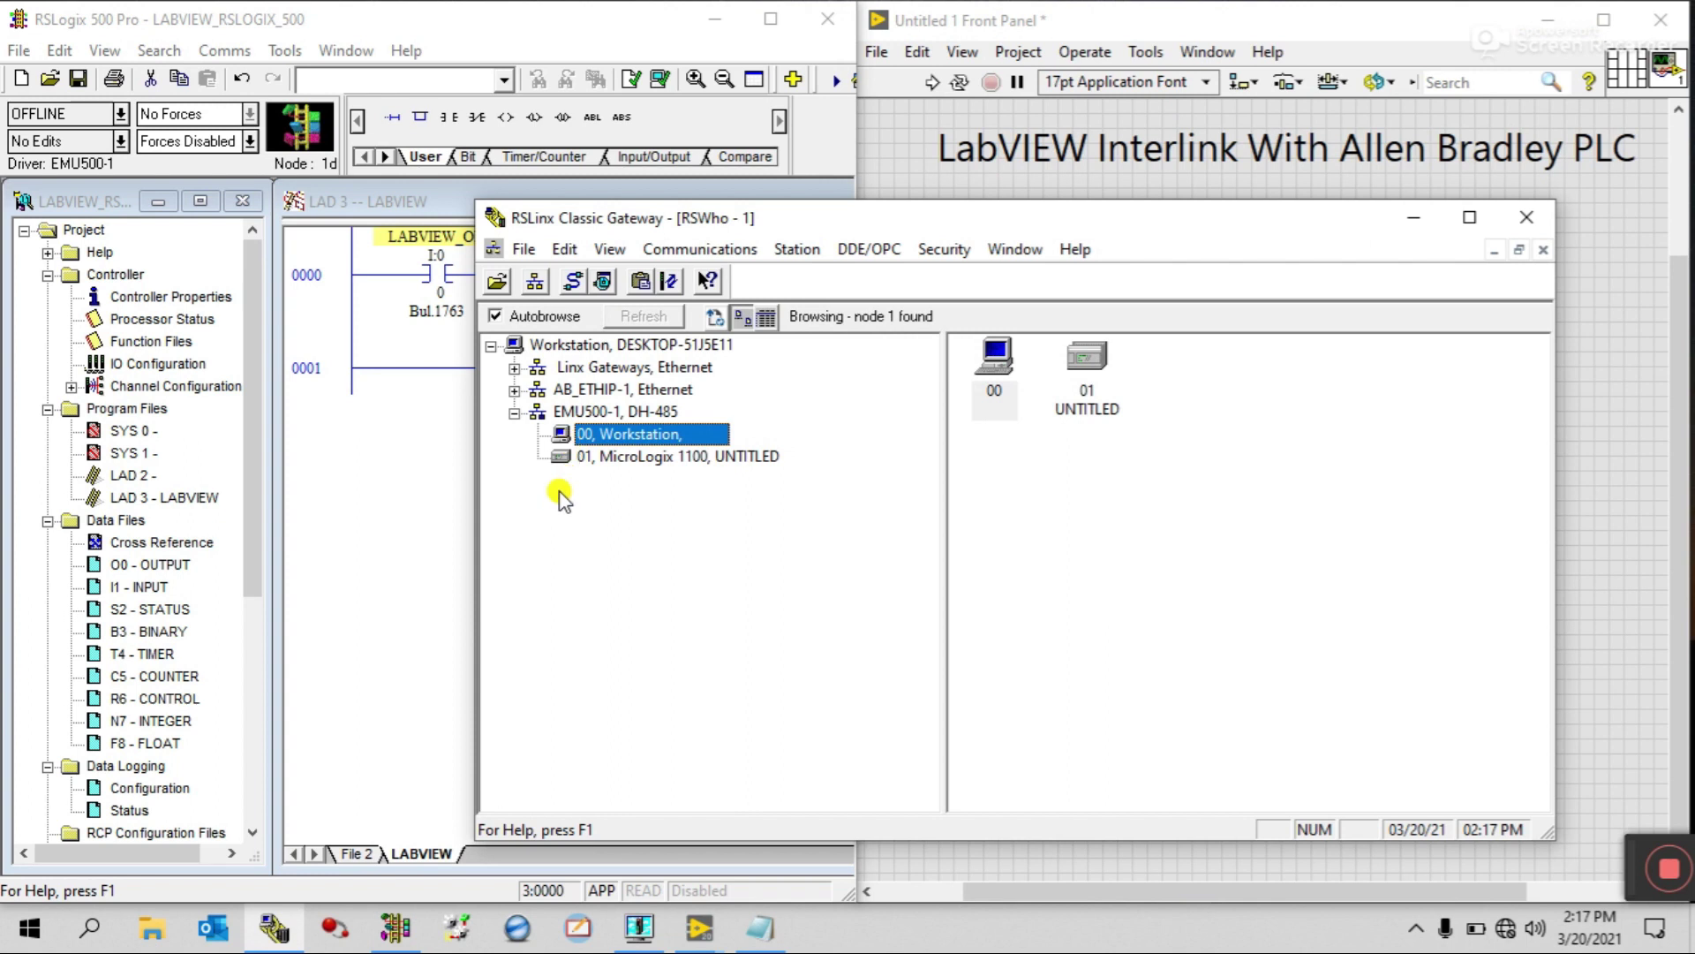
pyautogui.click(620, 461)
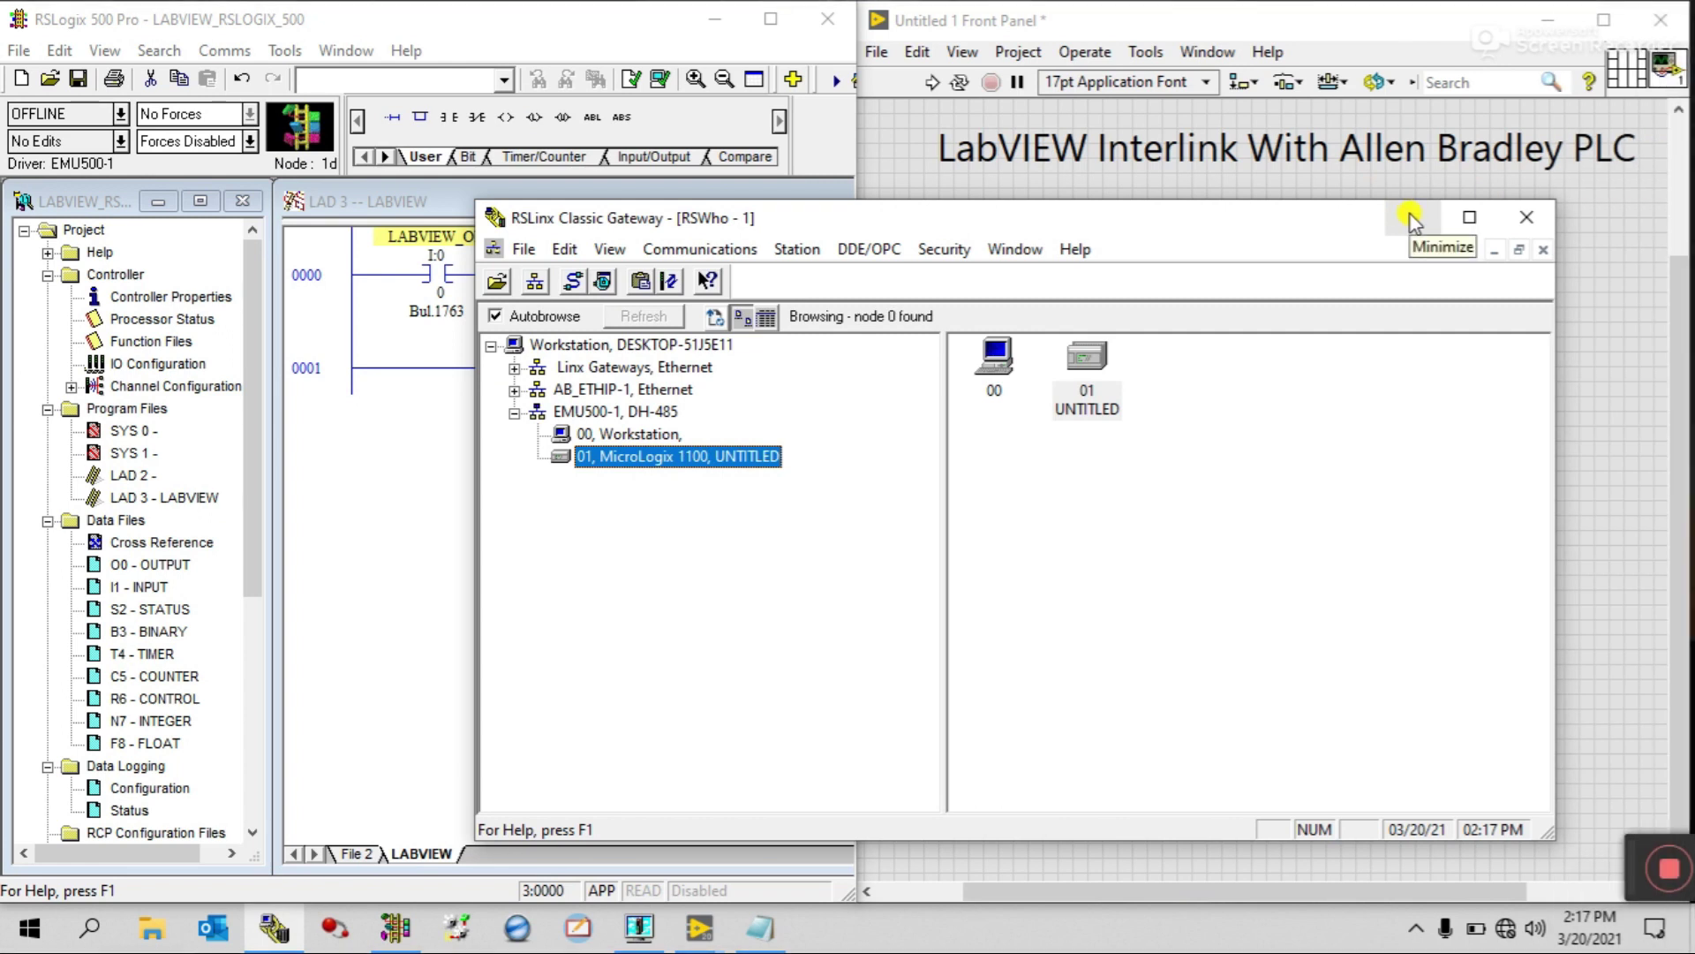
pyautogui.click(1414, 219)
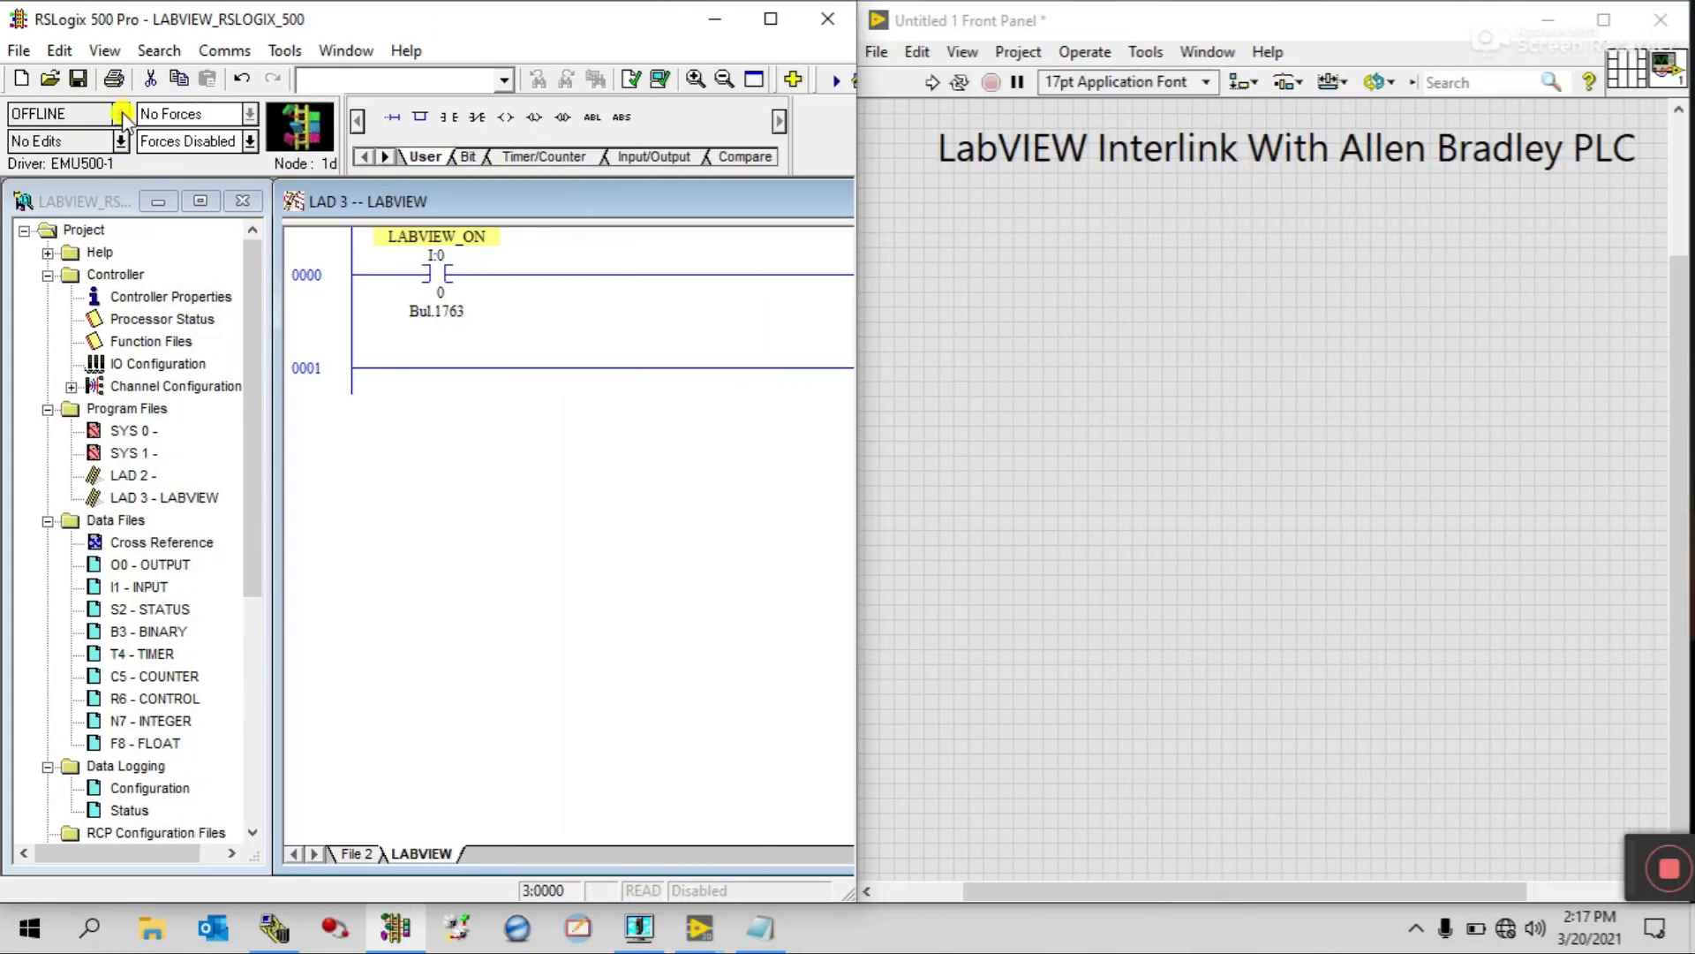
# Go online with the emulated controller and switch it to Remote Run
pyautogui.click(121, 113)
pyautogui.click(62, 139)
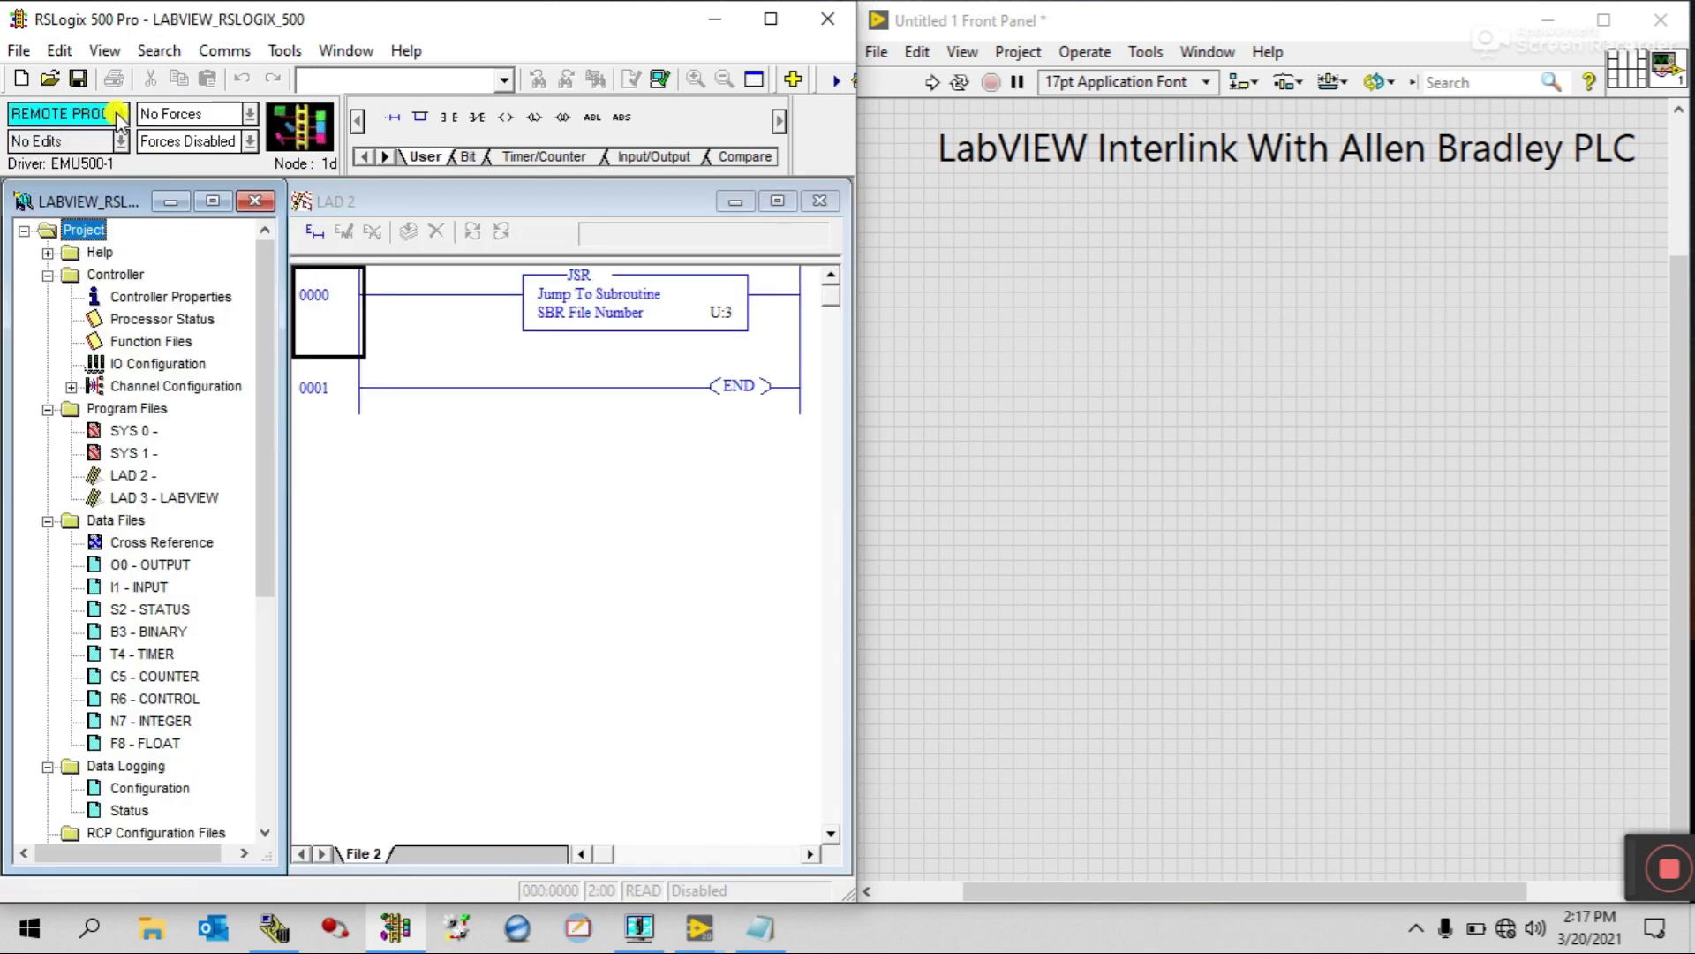
pyautogui.click(120, 113)
pyautogui.click(88, 226)
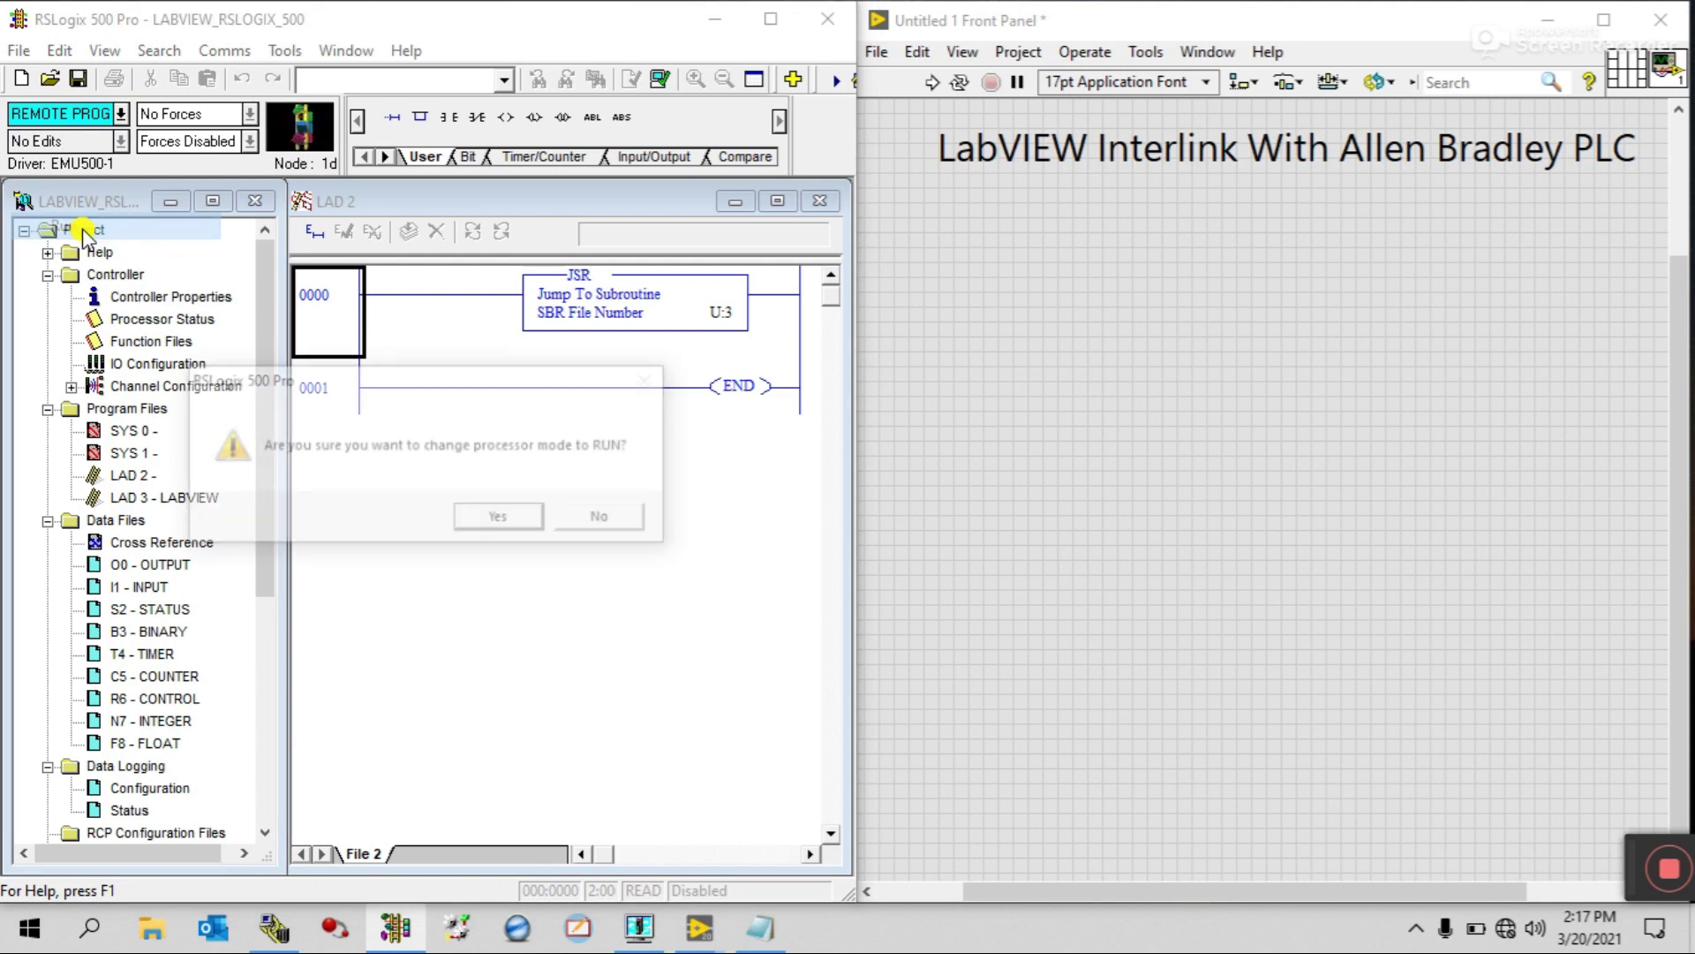
pyautogui.click(481, 519)
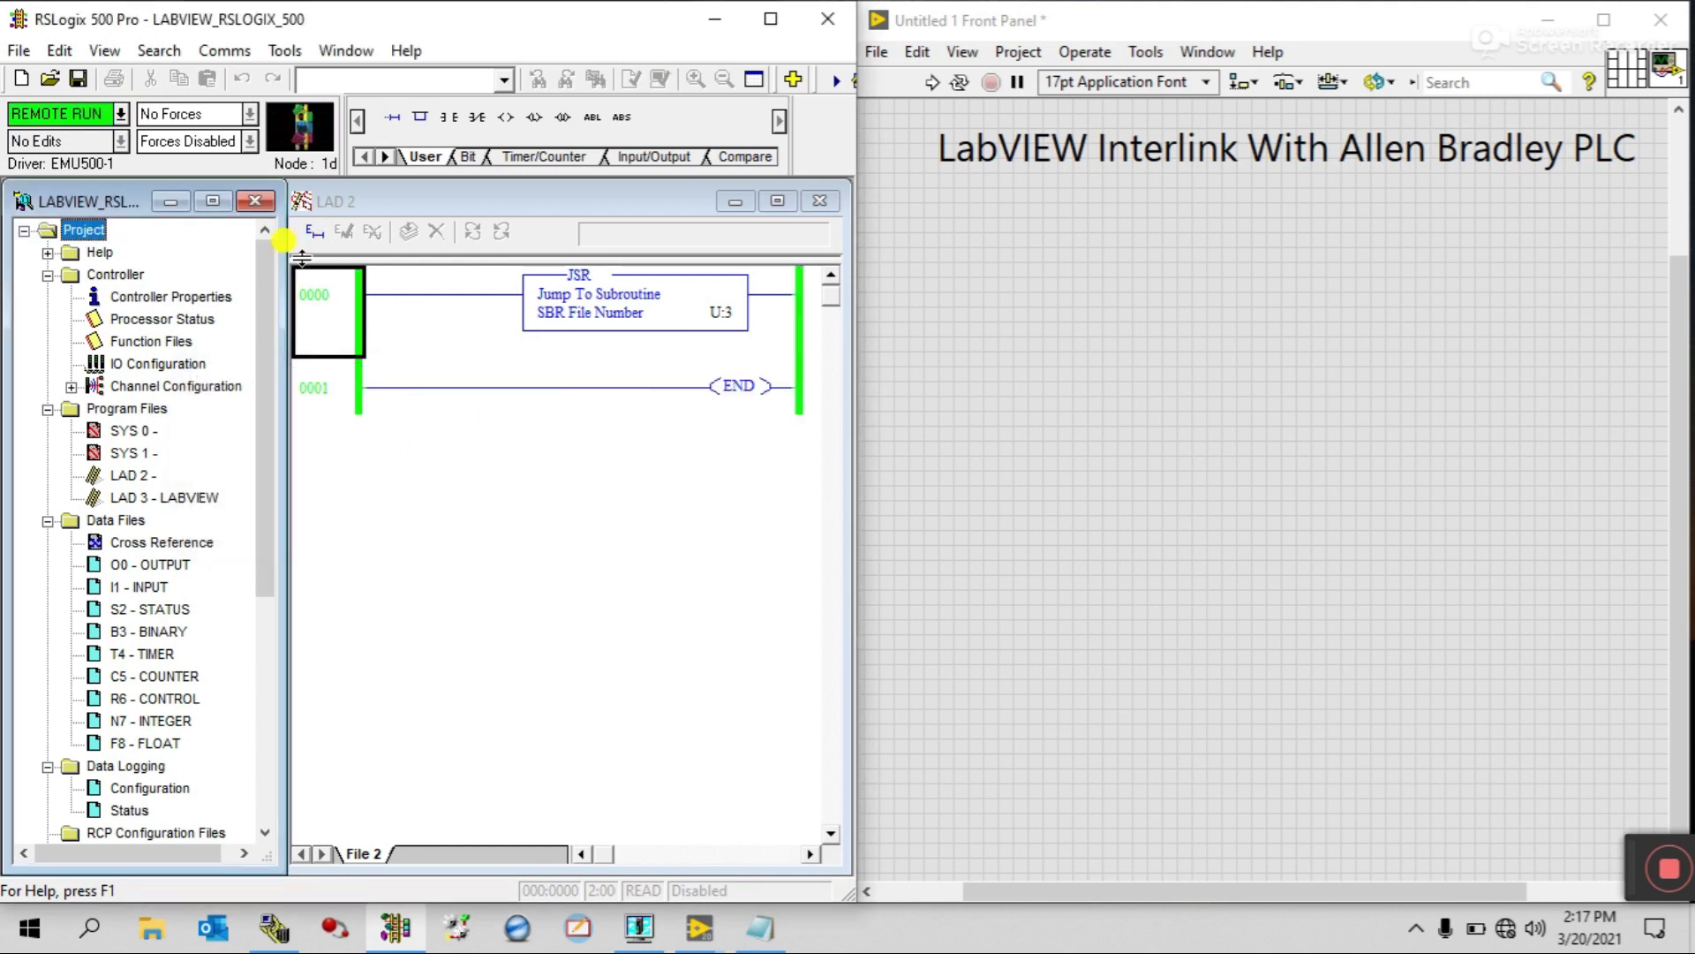
# Open LAD 3 - LABVIEW to view its contact and coil, then bring RSLinx Classic back up
pyautogui.click(348, 374)
pyautogui.doubleClick(176, 504)
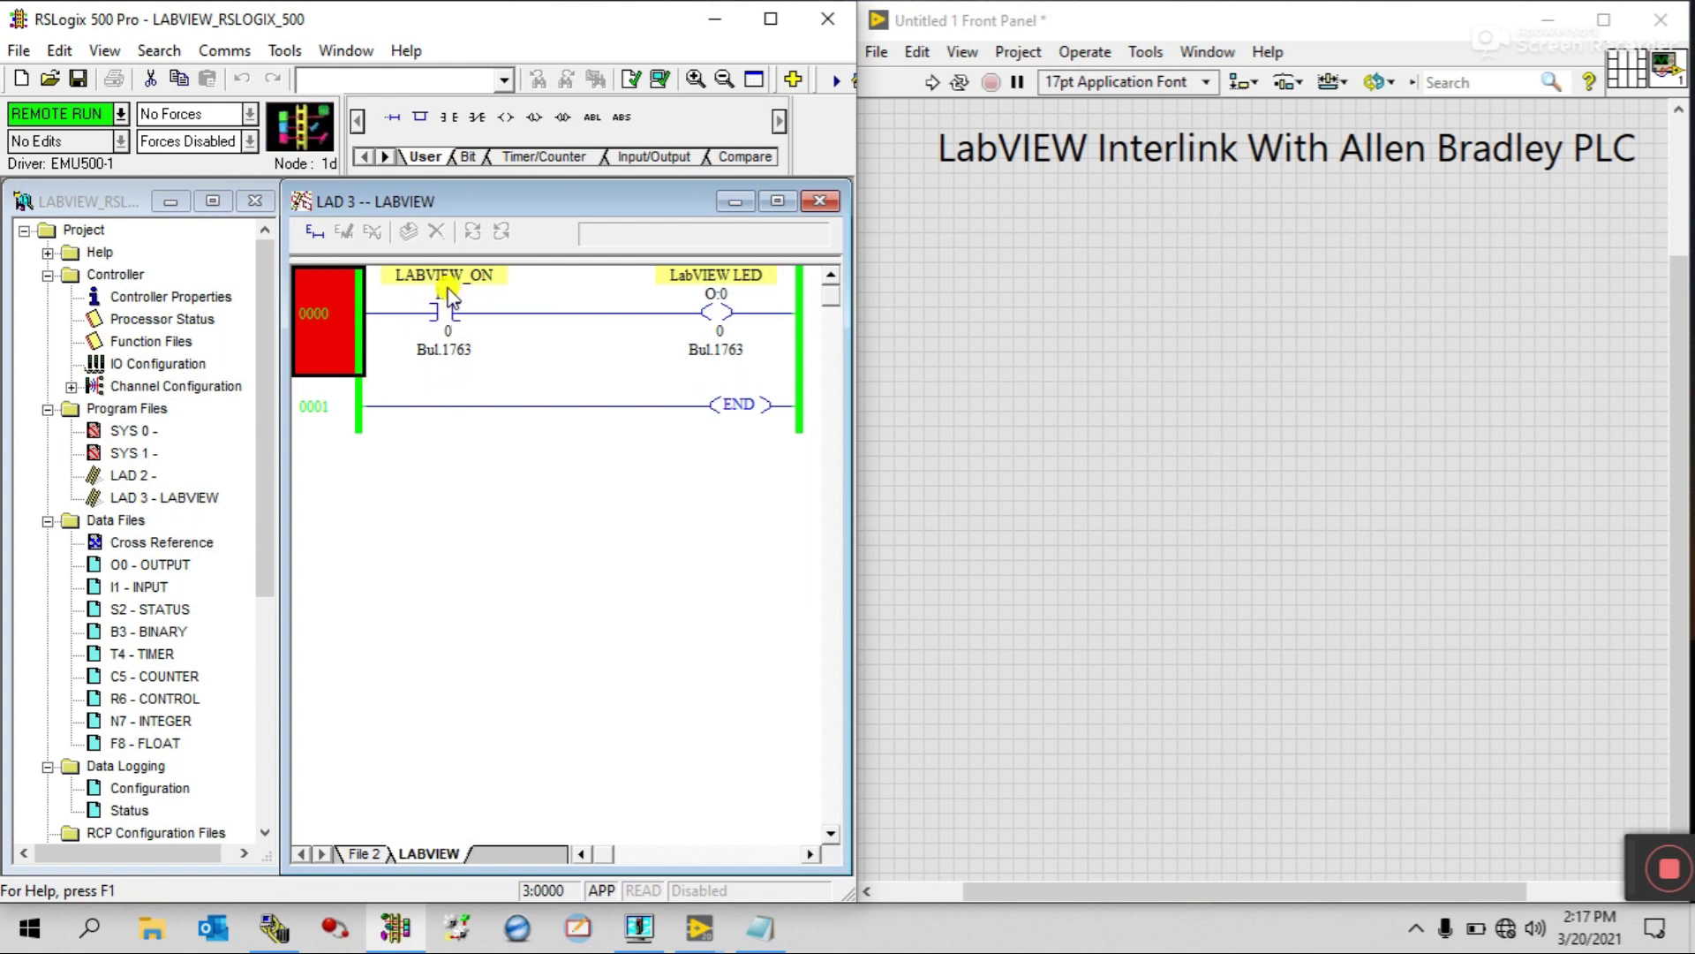
pyautogui.click(444, 317)
pyautogui.click(713, 316)
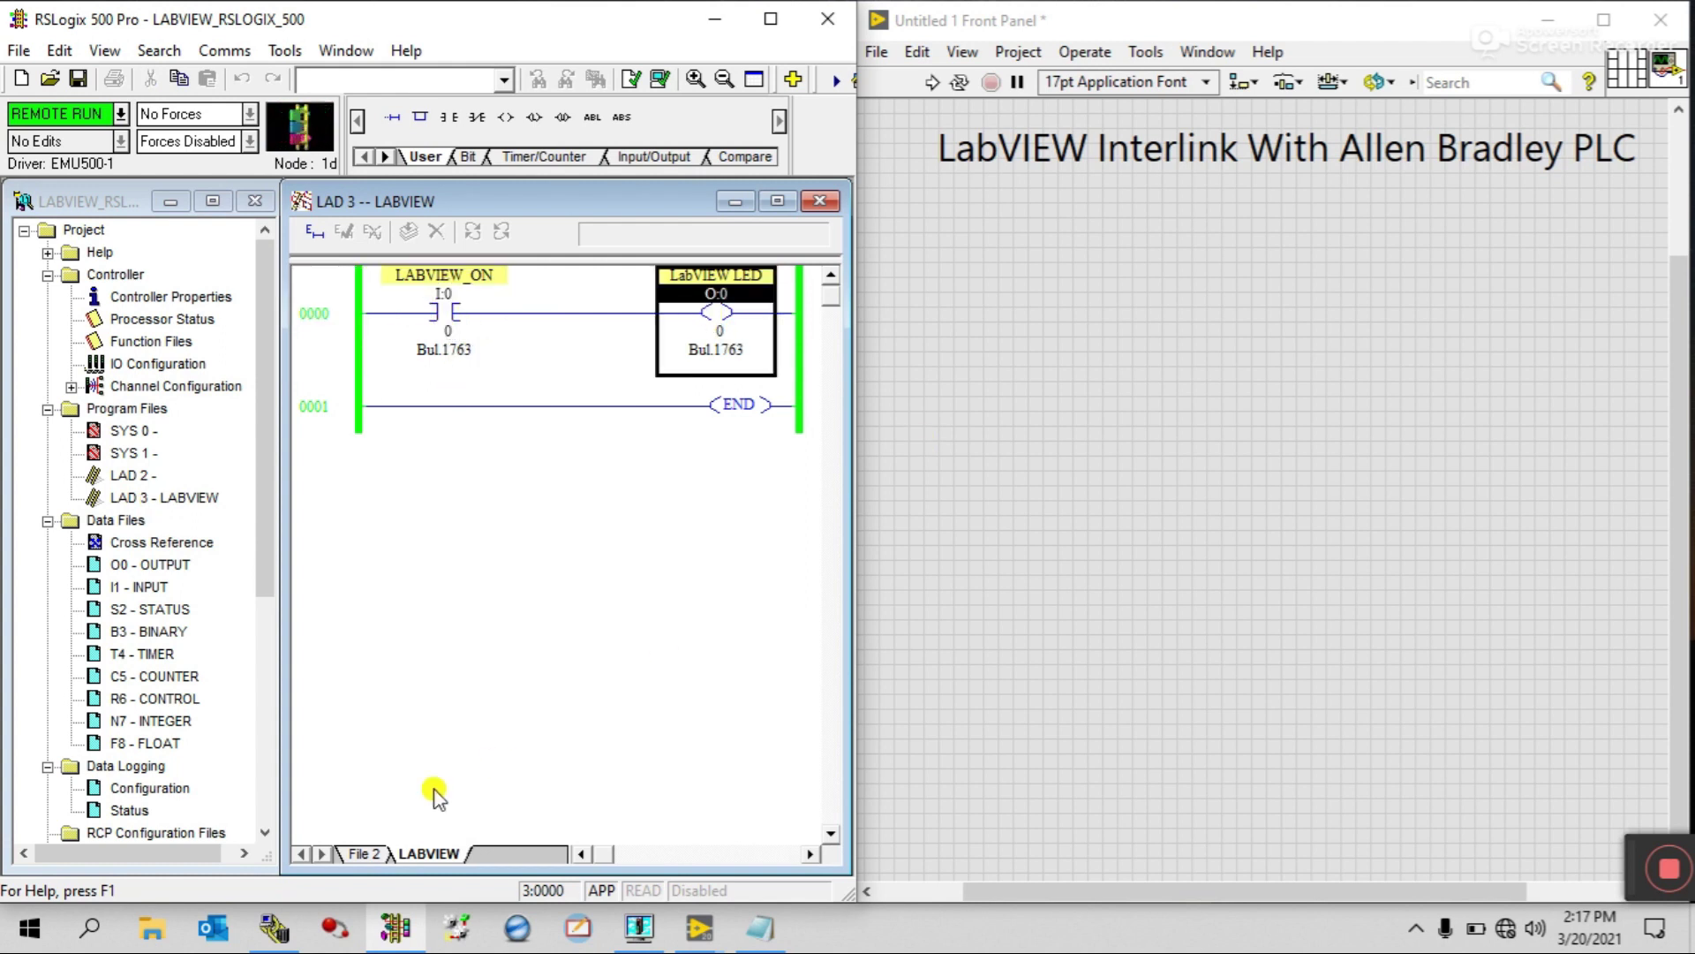
pyautogui.click(278, 929)
pyautogui.moveTo(863, 228); pyautogui.dragTo(1109, 68)
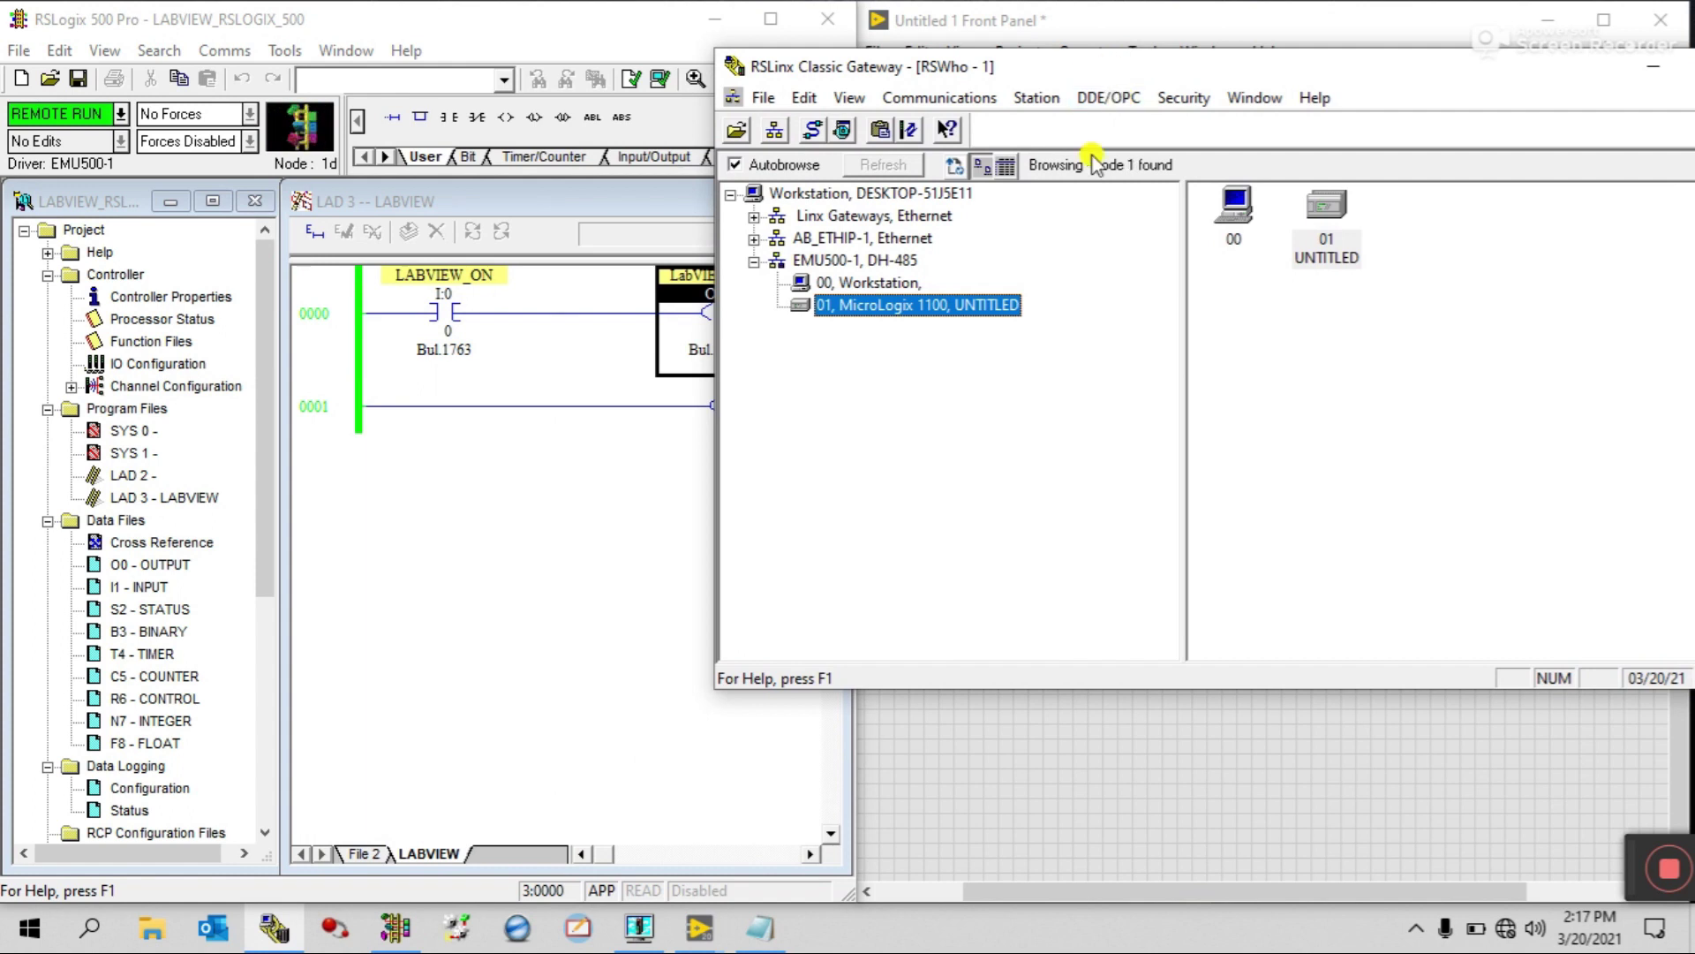
# Create a new DDE/OPC topic named Youtube in RSLinx's topic configuration
pyautogui.click(1116, 100)
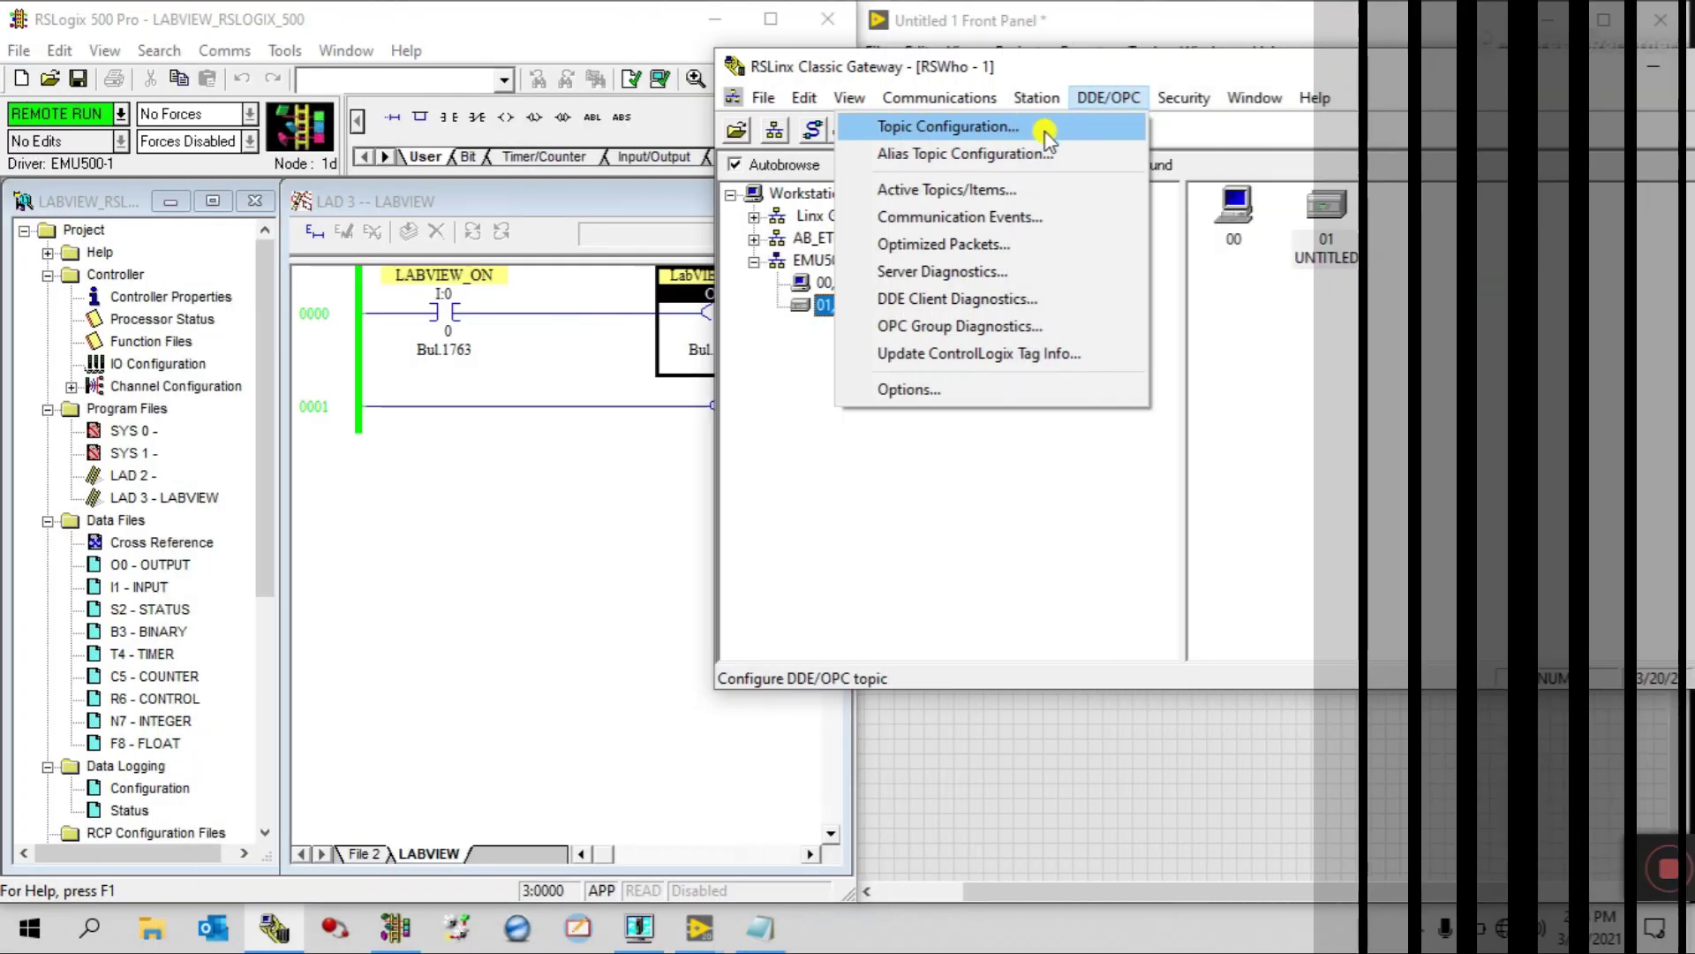
pyautogui.click(1023, 134)
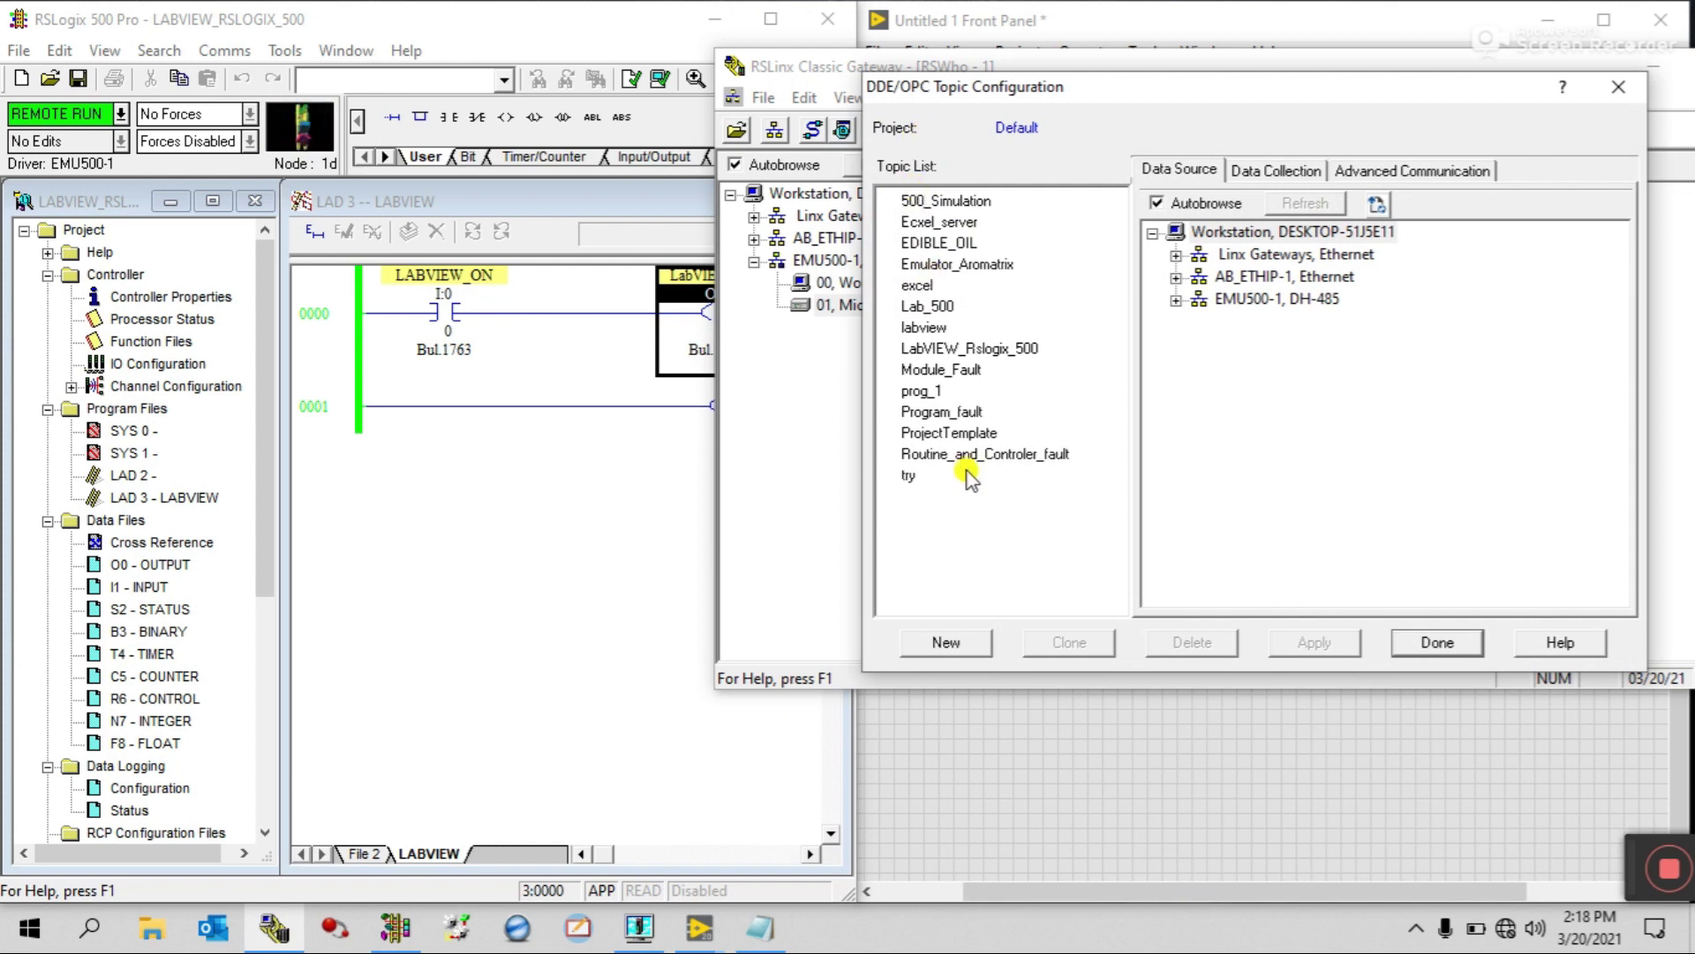
pyautogui.click(1024, 499)
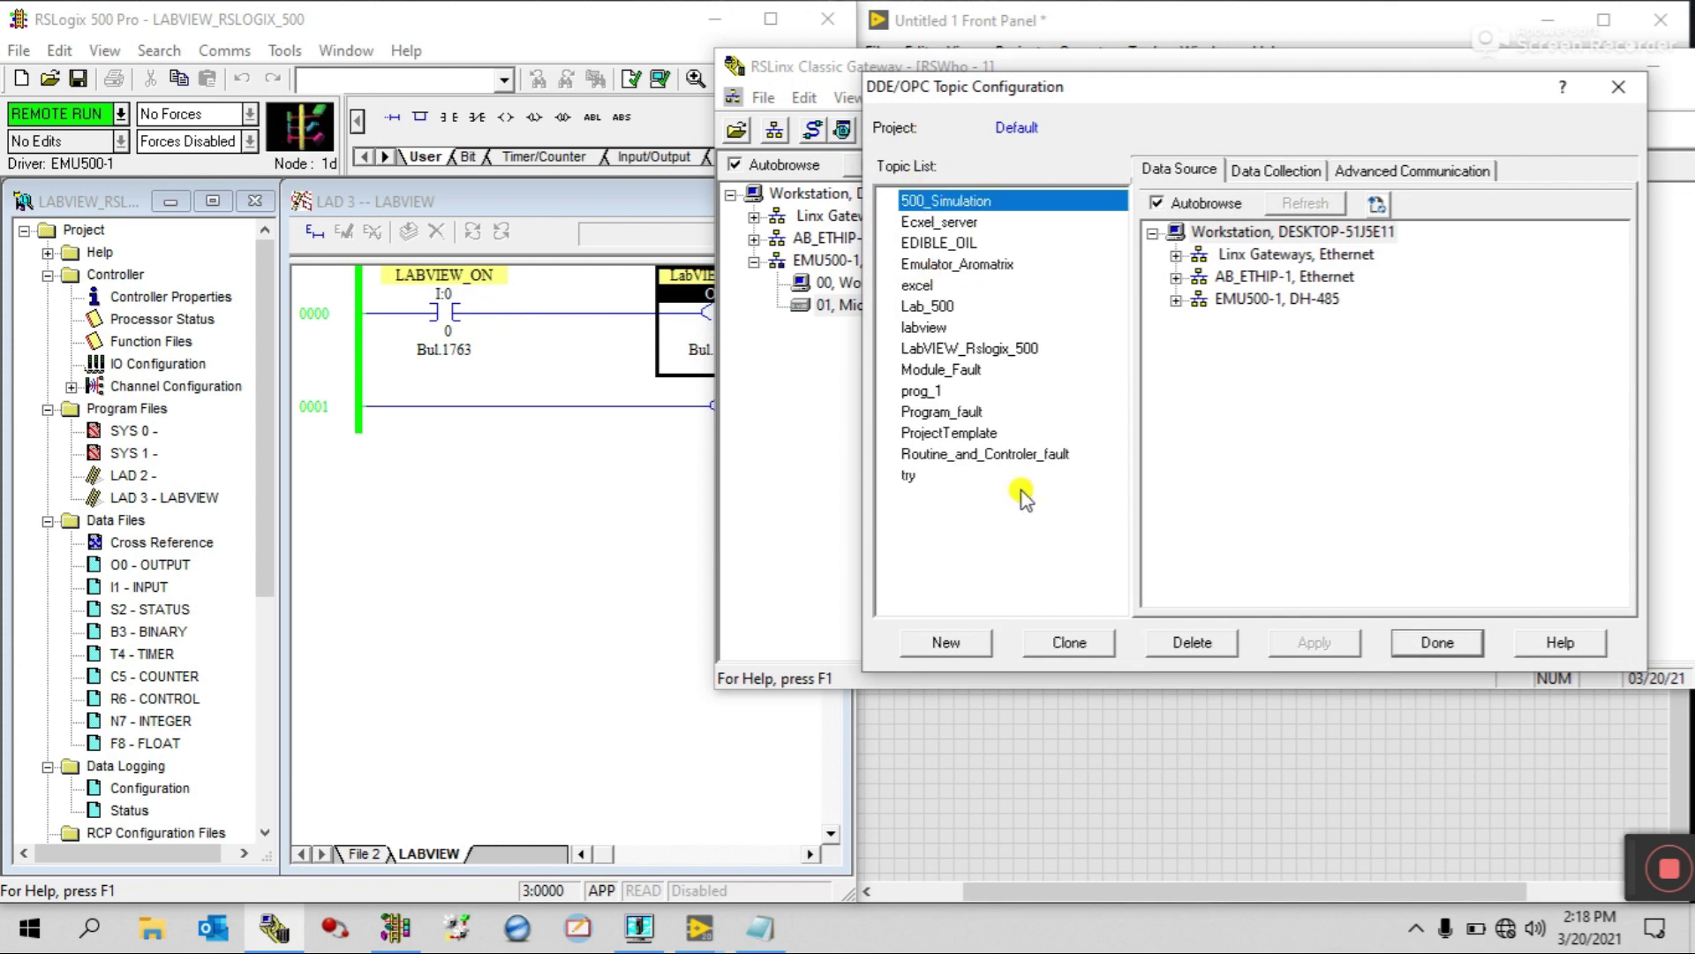
pyautogui.click(951, 646)
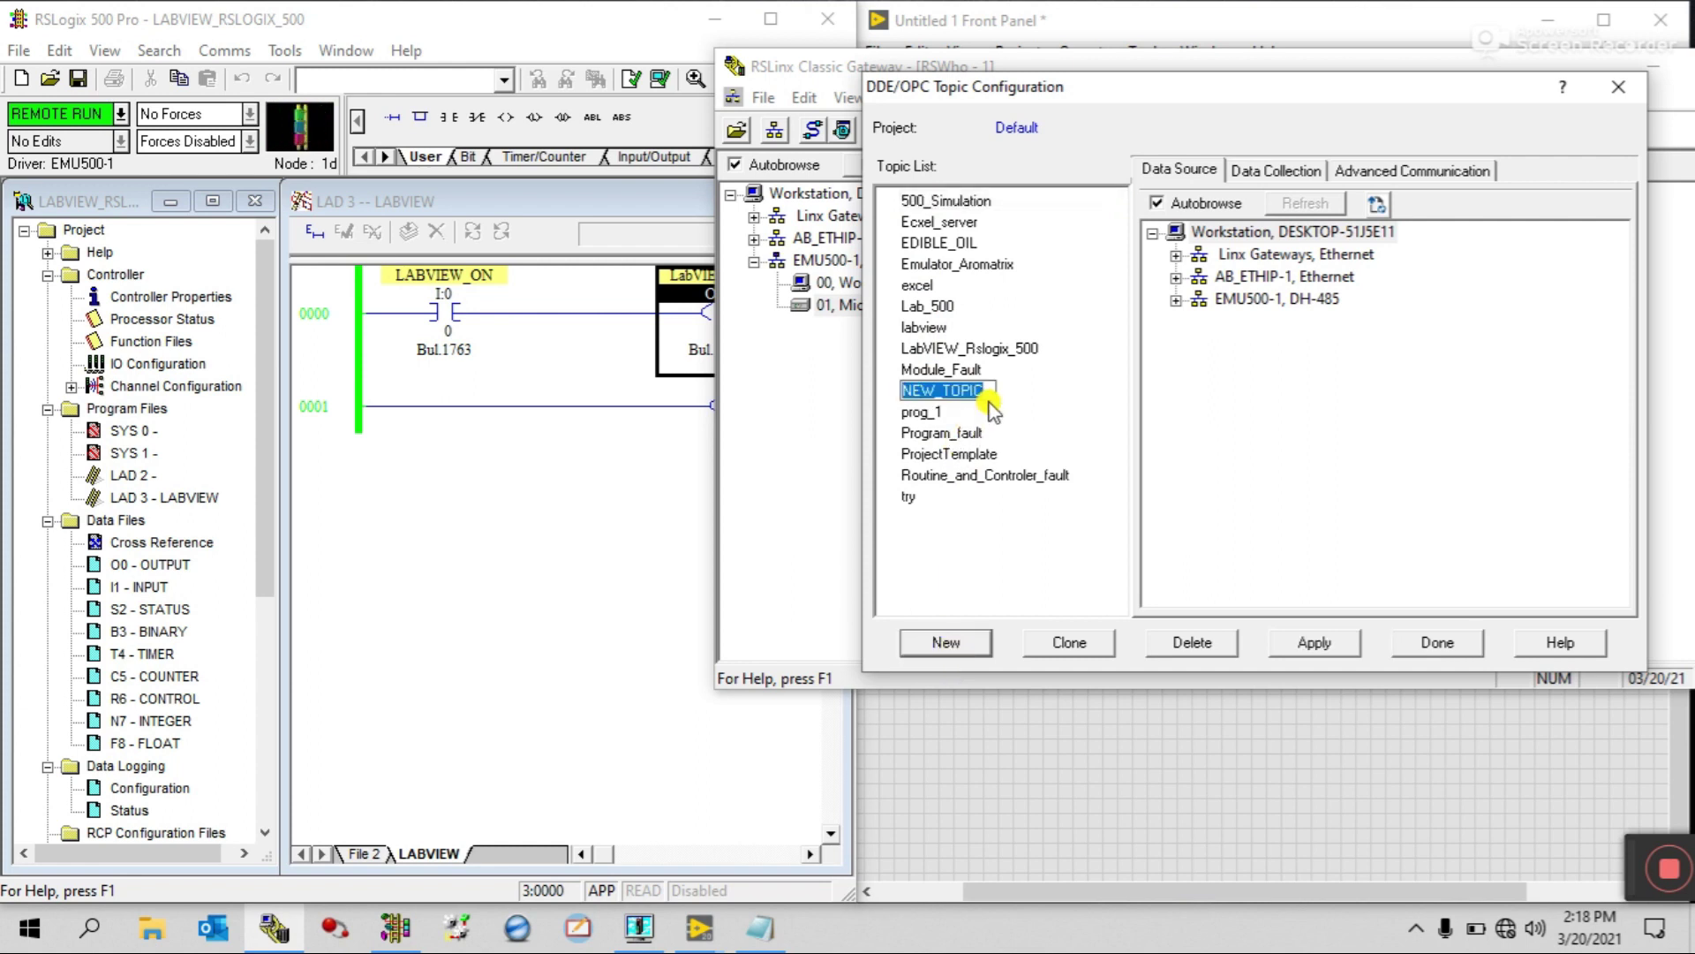
pyautogui.write('Y')
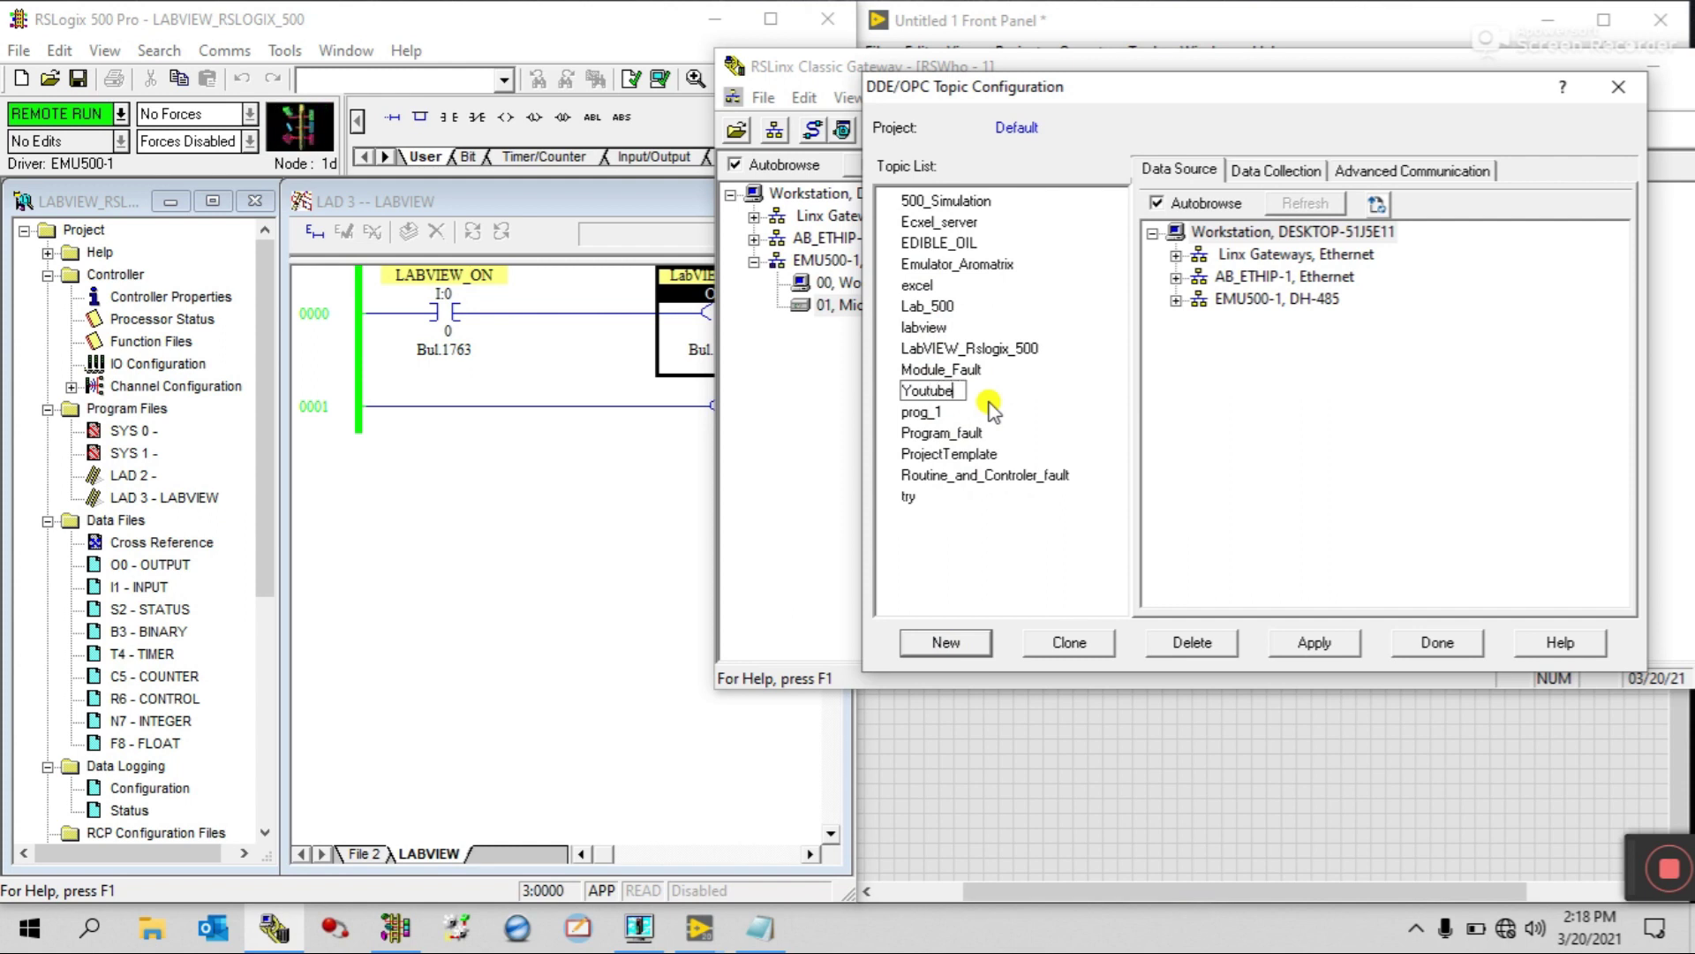
pyautogui.write('outube')
pyautogui.click(954, 556)
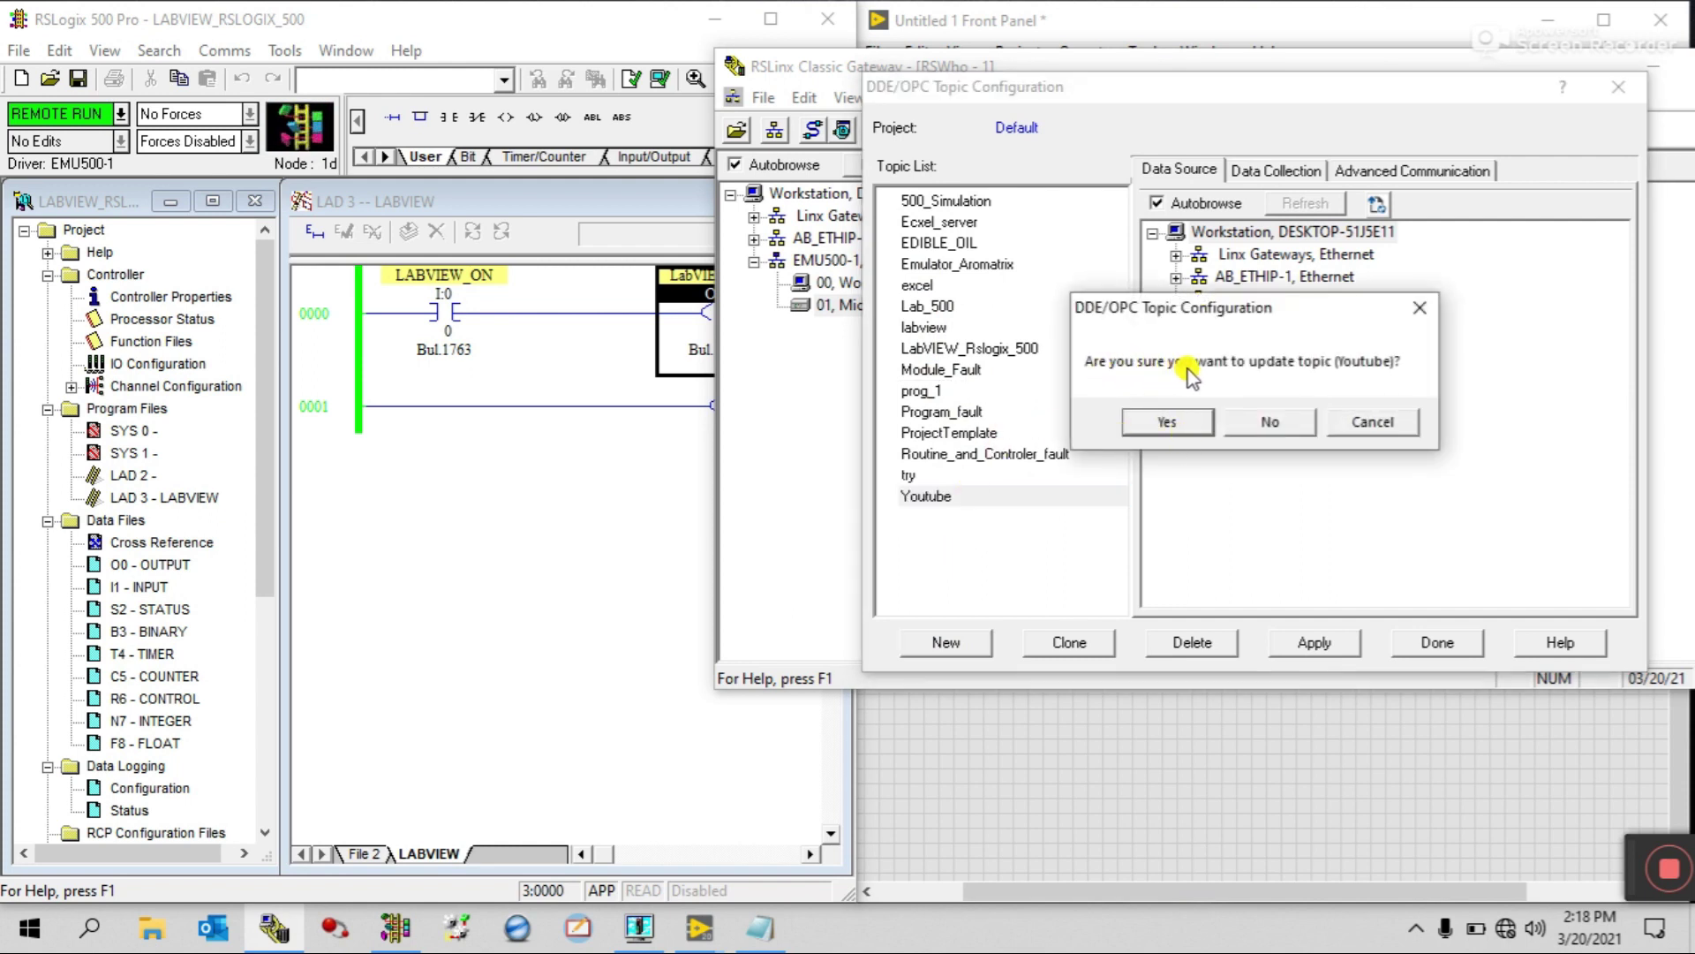
pyautogui.moveTo(1319, 311); pyautogui.dragTo(1053, 406)
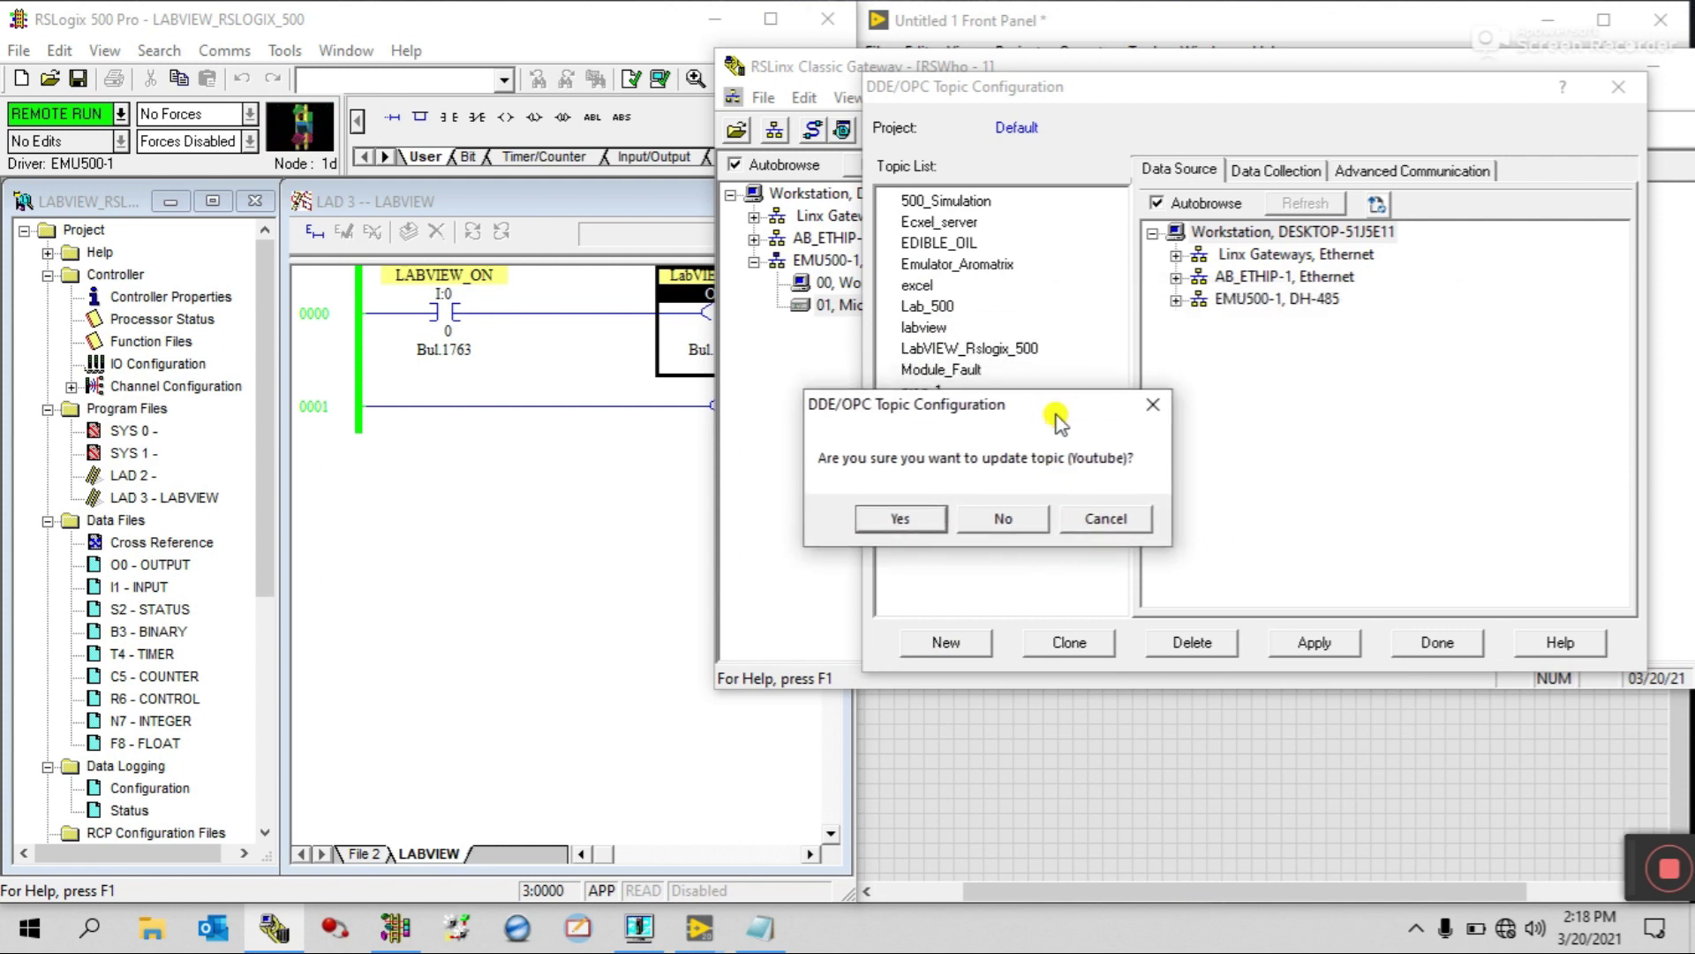
pyautogui.click(1137, 521)
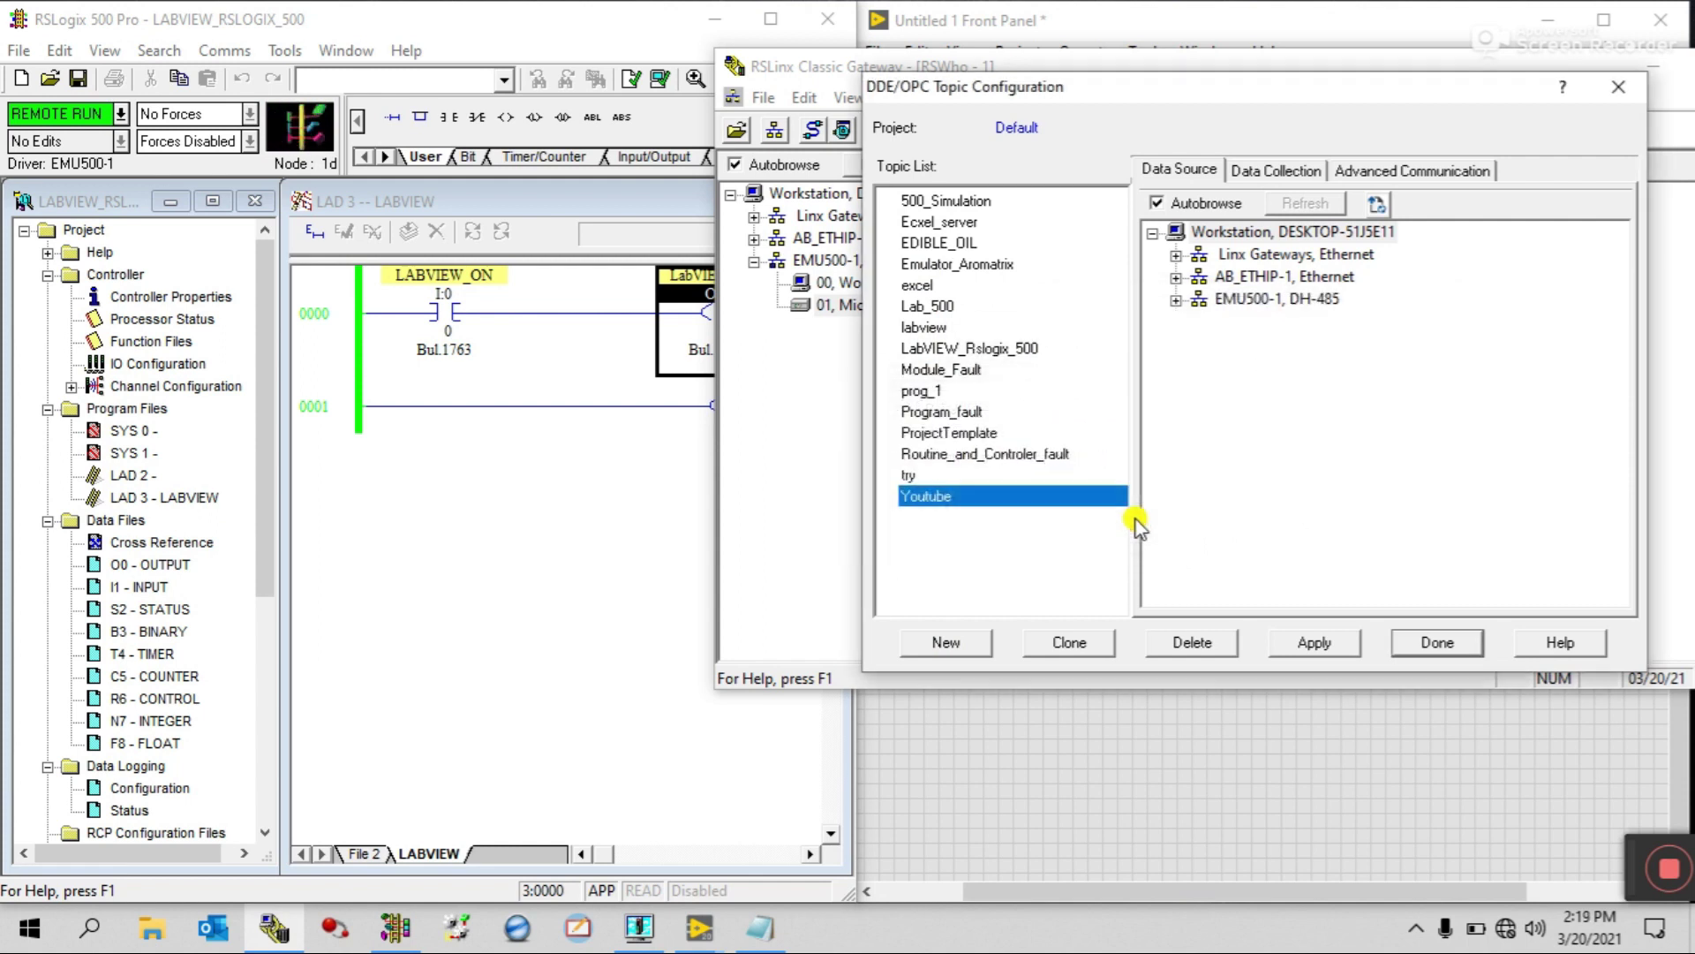
# Set Youtube's data source to EMU500-1 node 01 MicroLogix 1100 and apply it
pyautogui.click(1178, 300)
pyautogui.click(1272, 344)
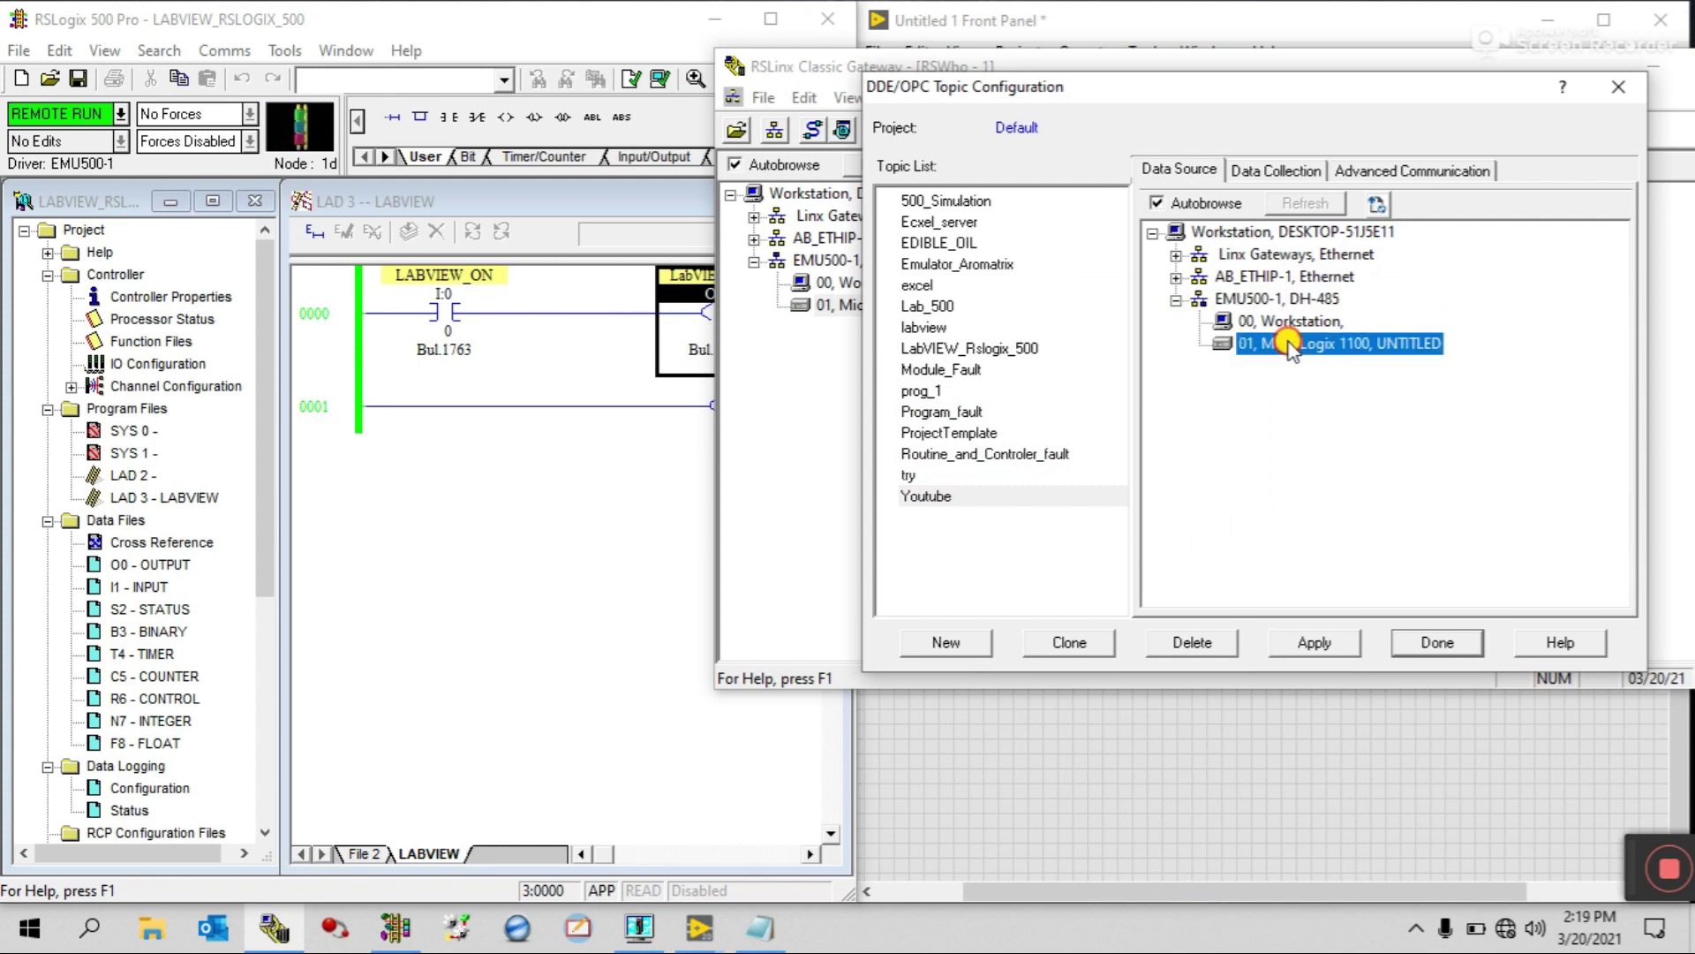
pyautogui.click(943, 497)
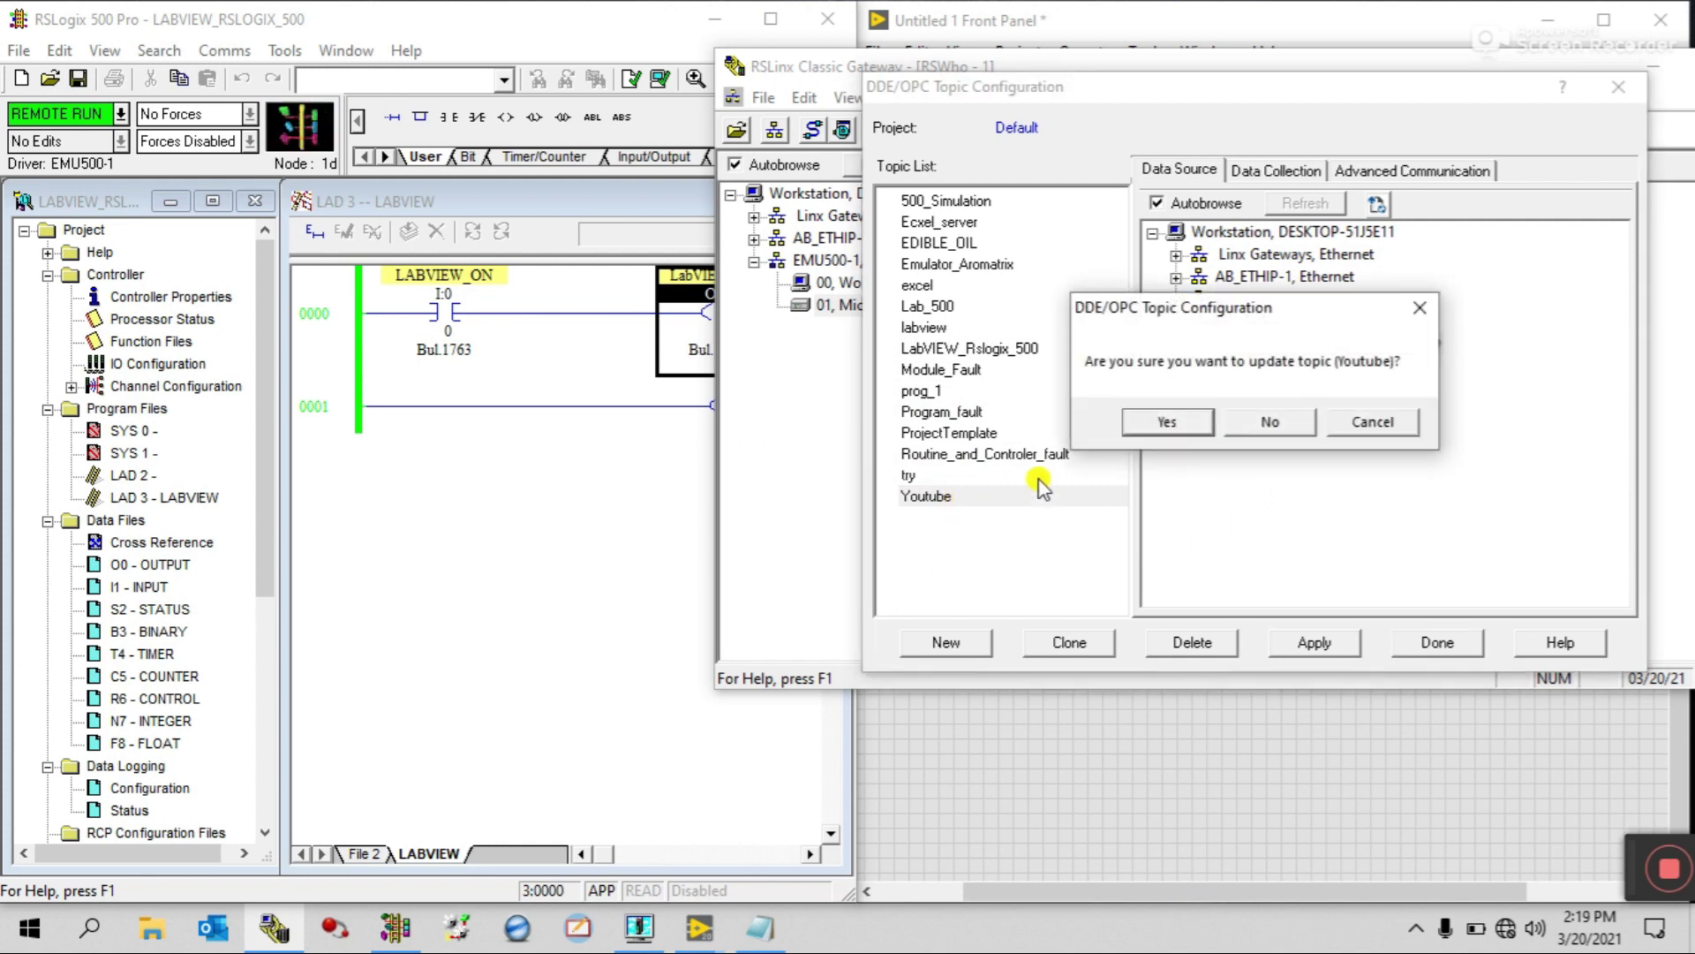
pyautogui.click(1182, 426)
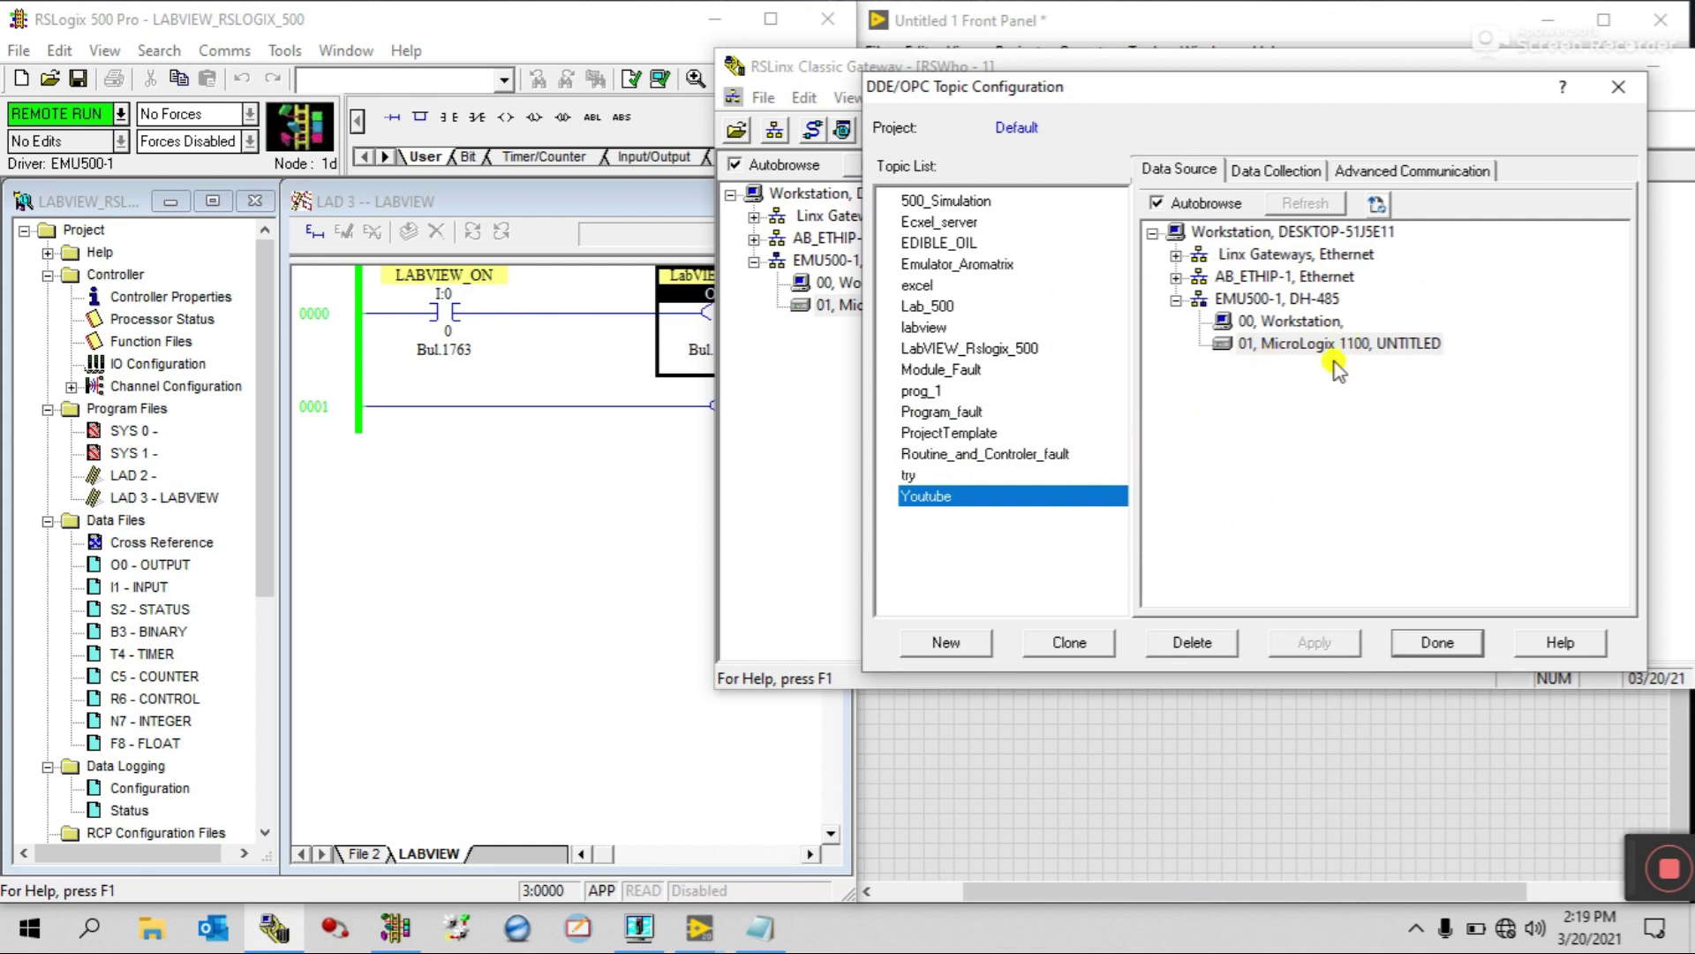
pyautogui.click(1436, 643)
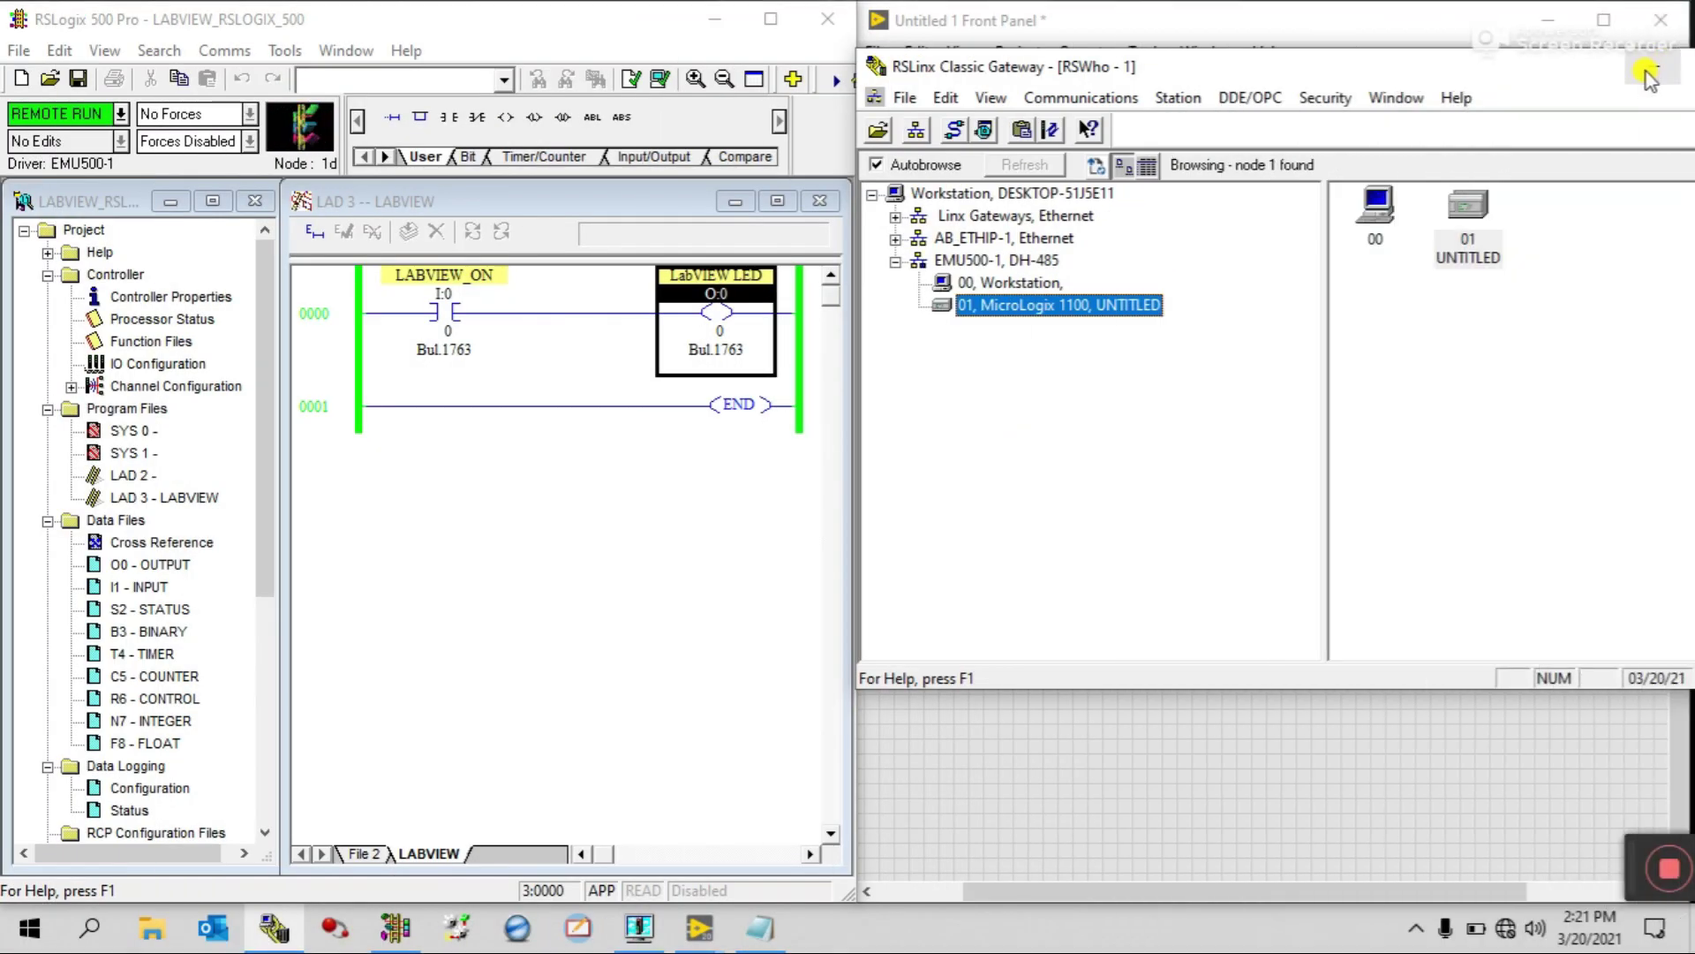
# Place an enlarged Boolean push button on the LabVIEW front panel
pyautogui.click(1647, 74)
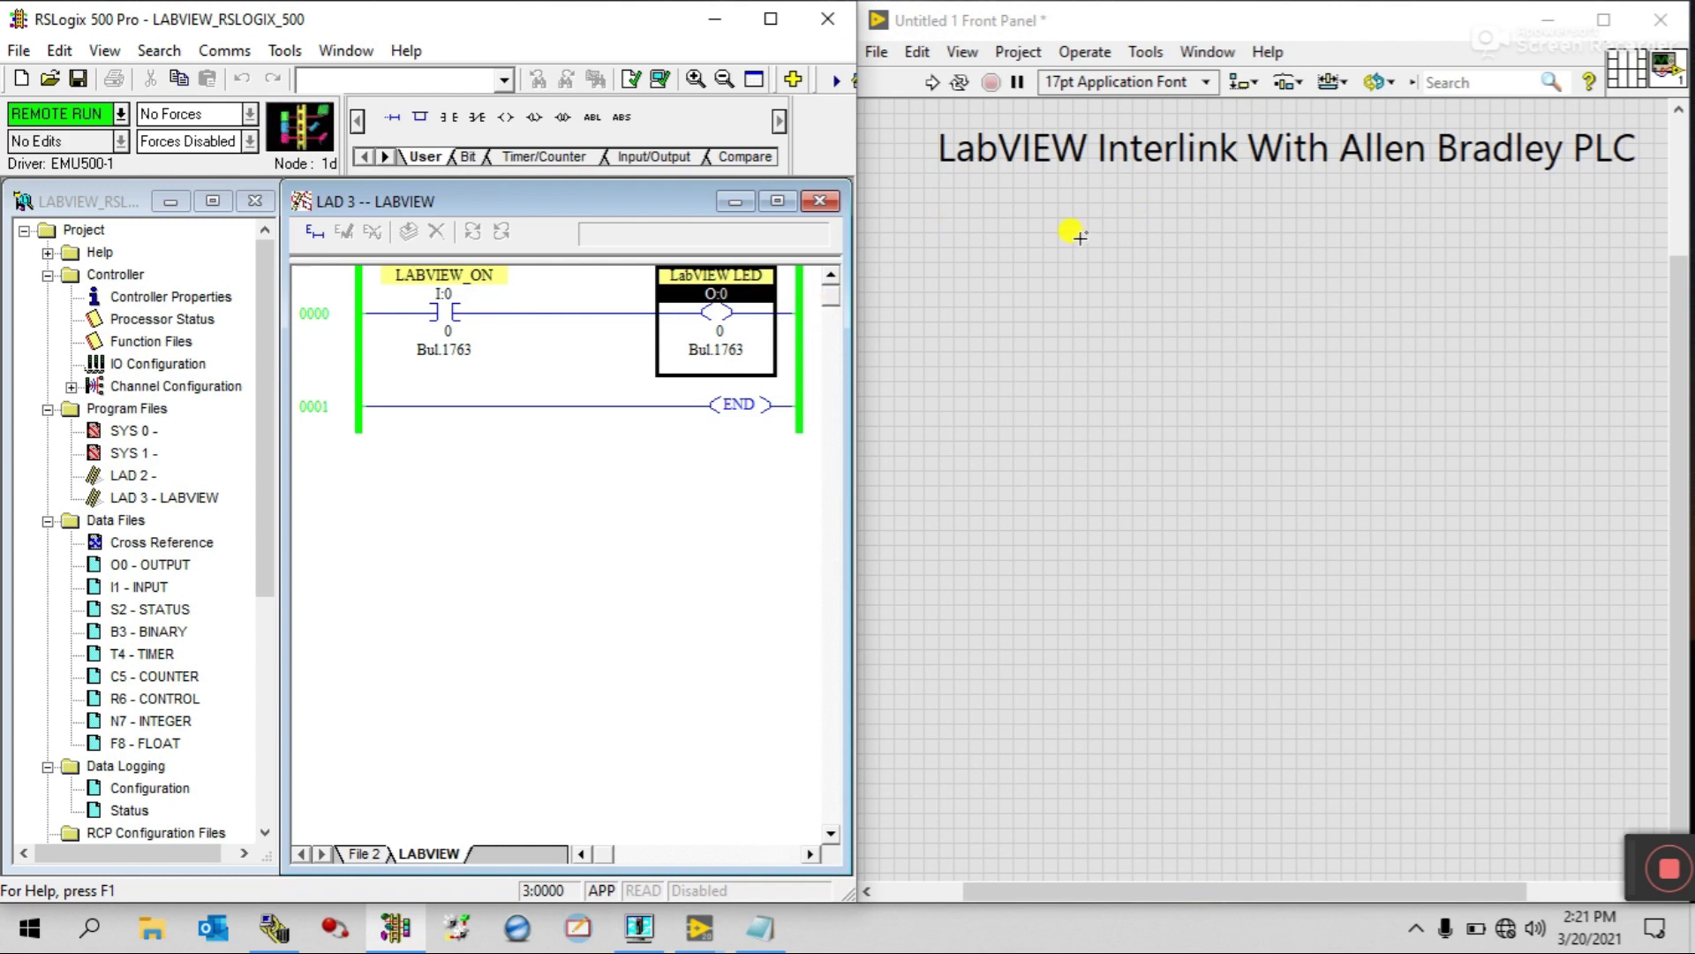
pyautogui.rightClick(1024, 258)
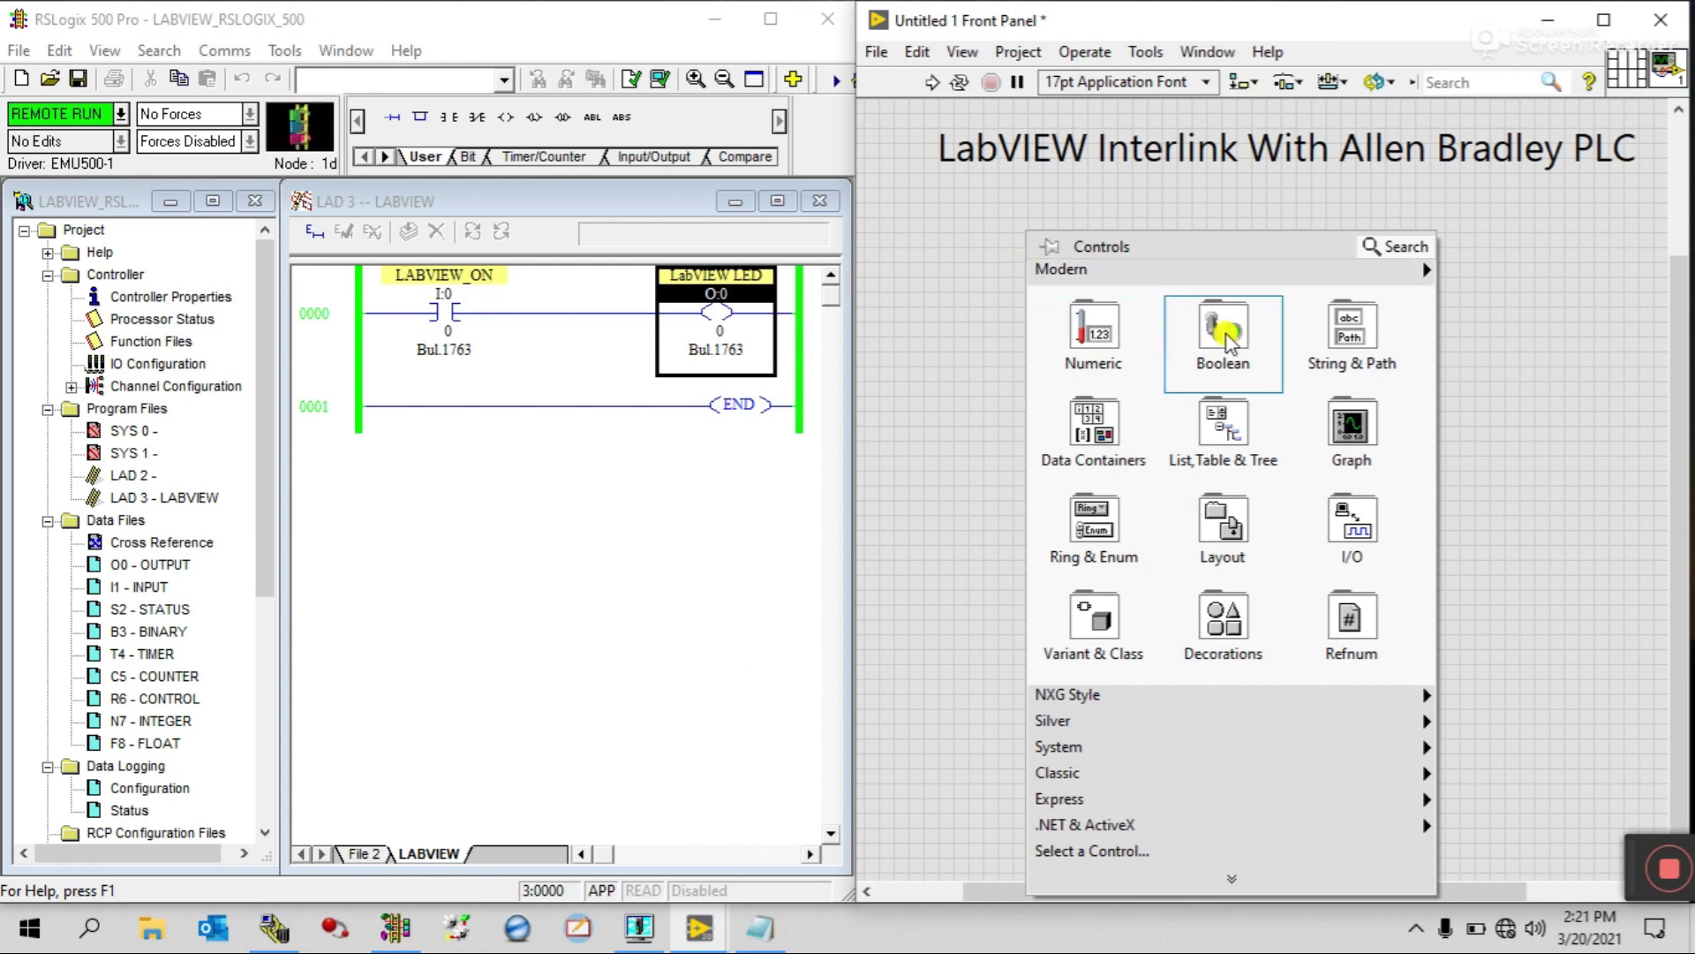
pyautogui.moveTo(1225, 330)
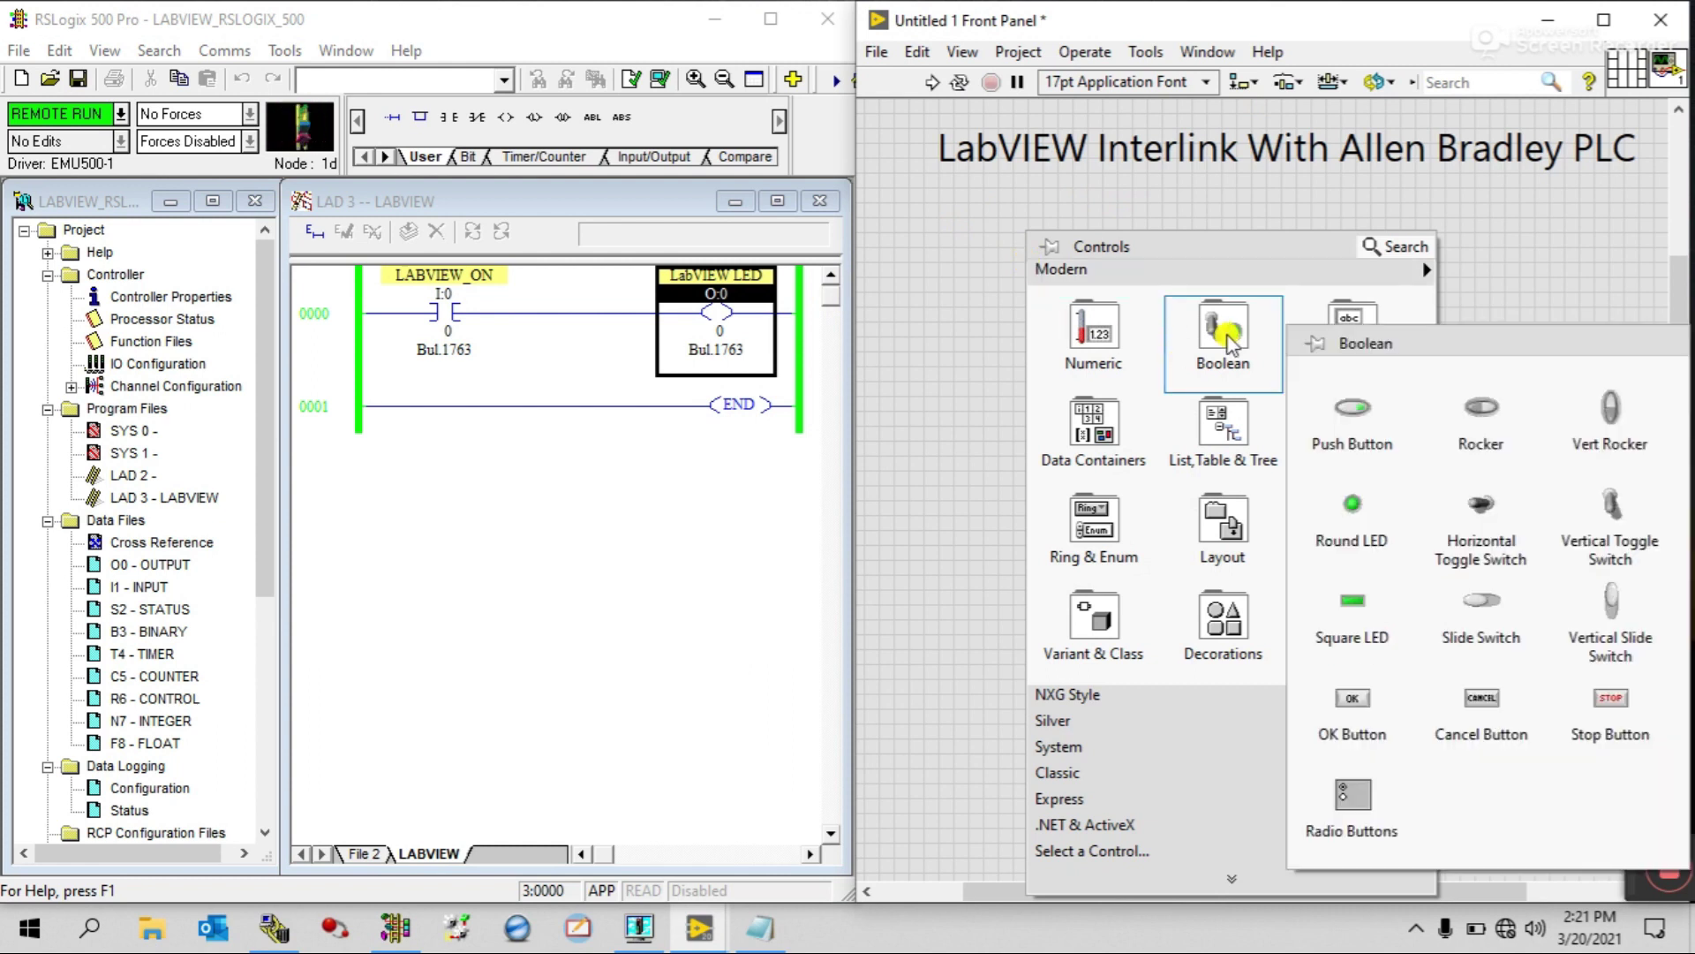
pyautogui.click(1367, 445)
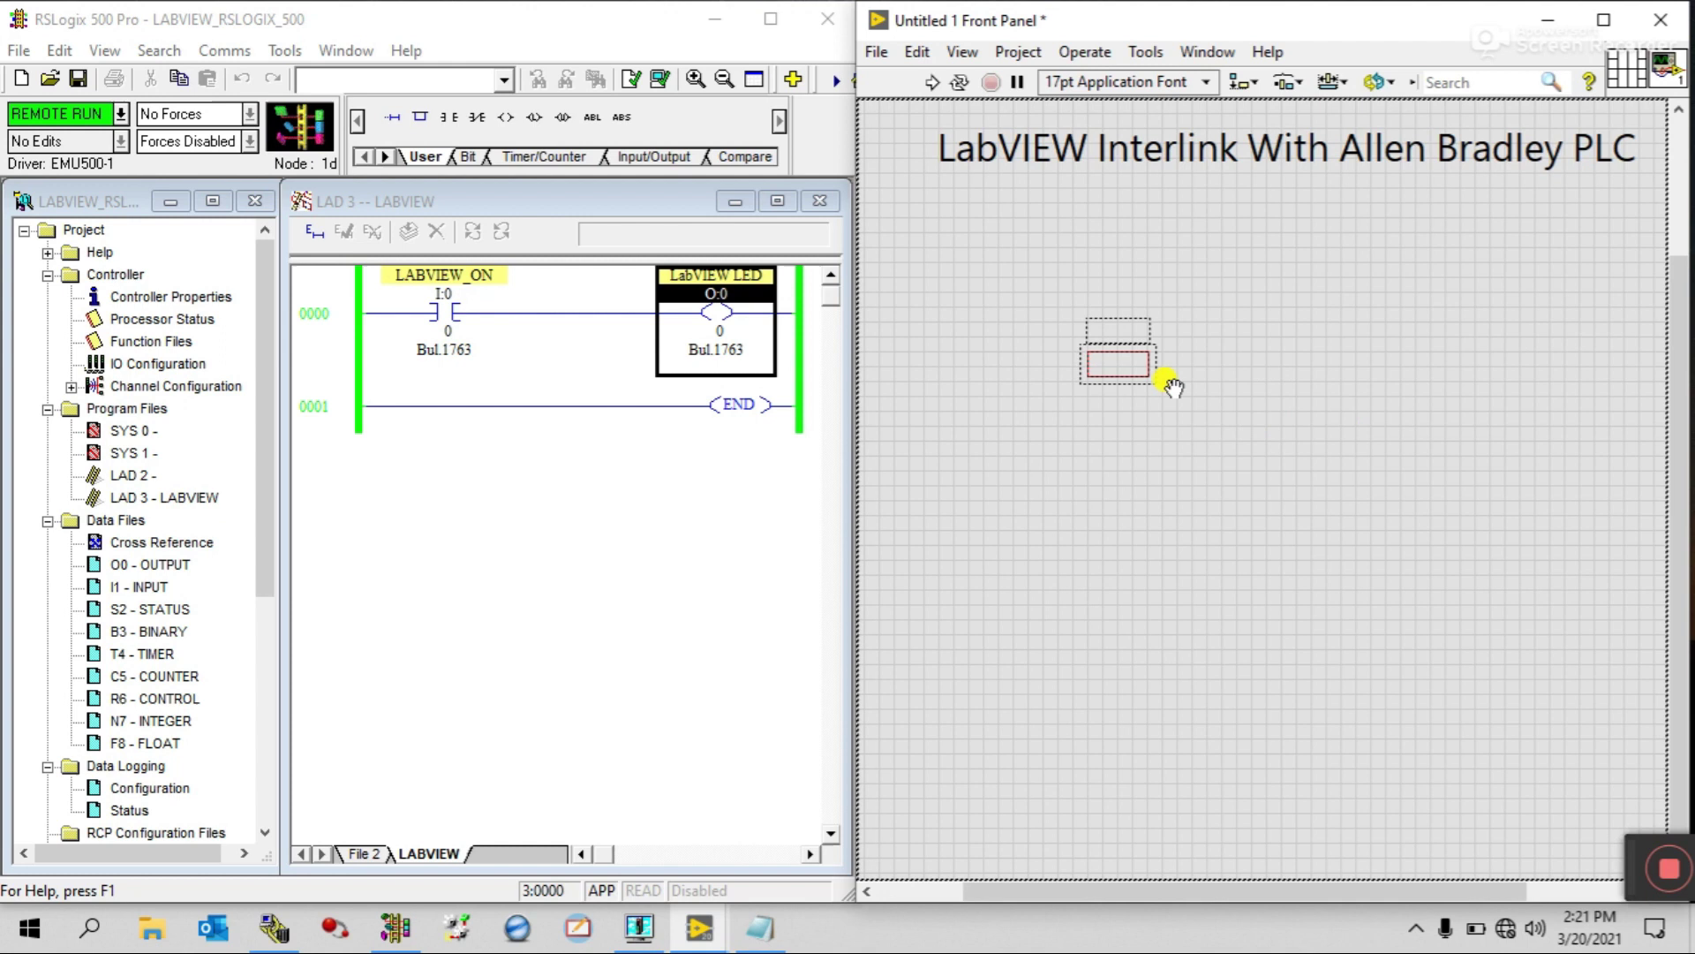
pyautogui.click(992, 303)
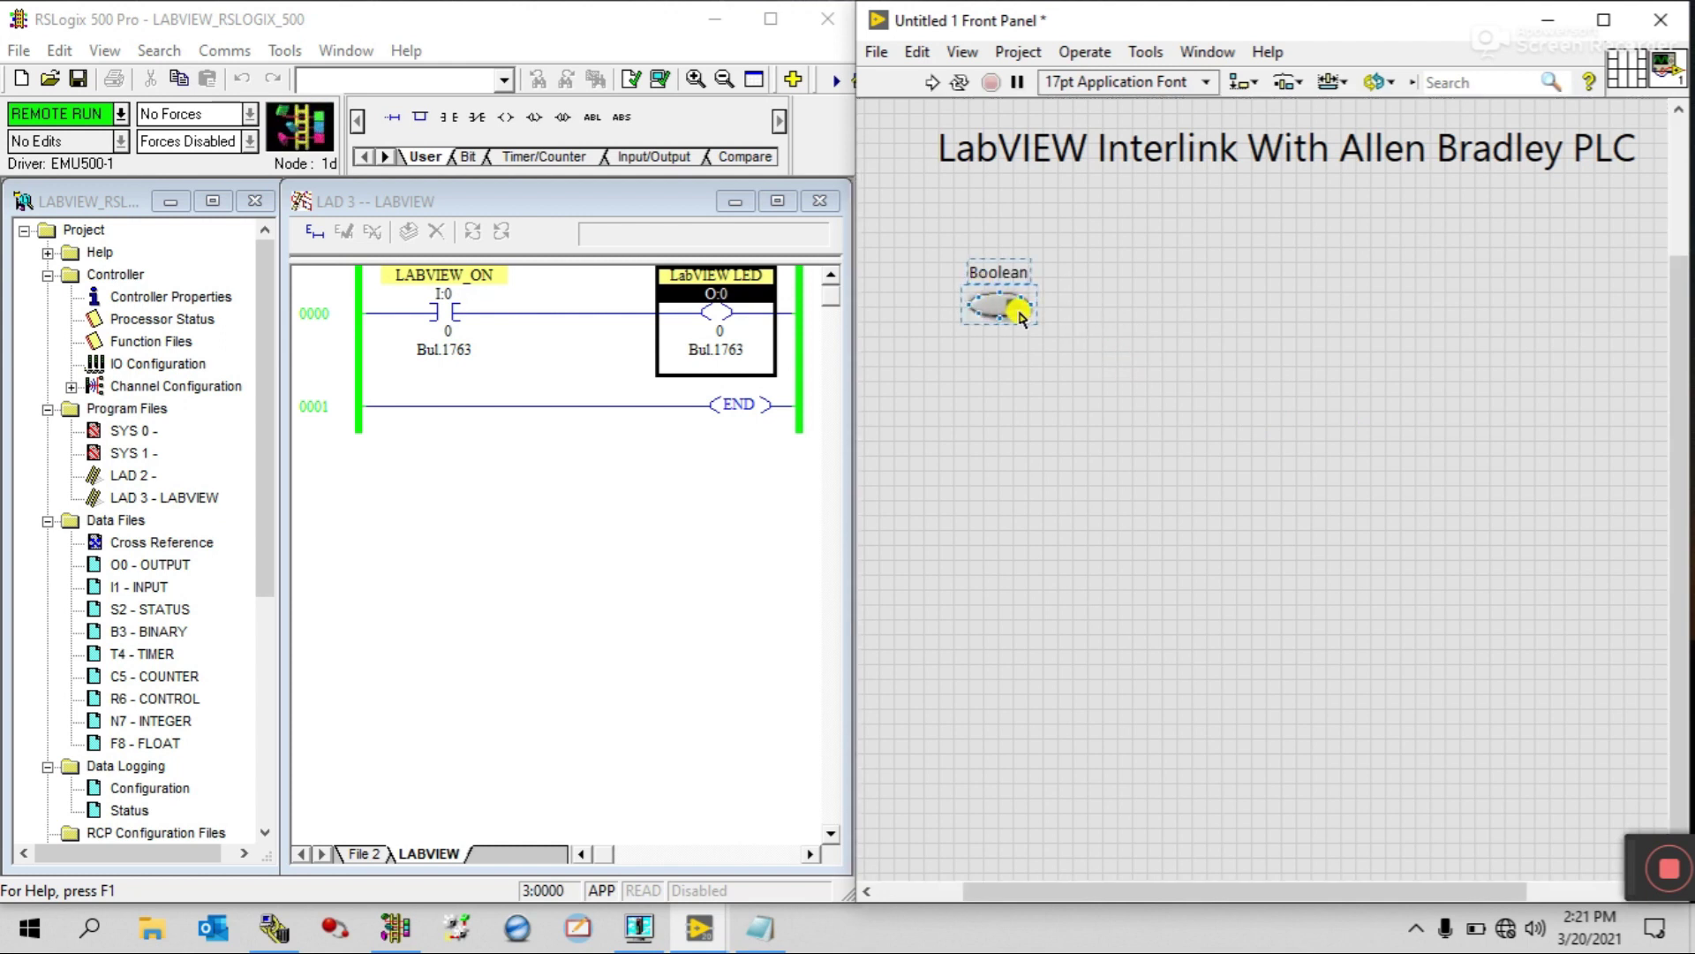
pyautogui.moveTo(1016, 308); pyautogui.dragTo(1139, 381)
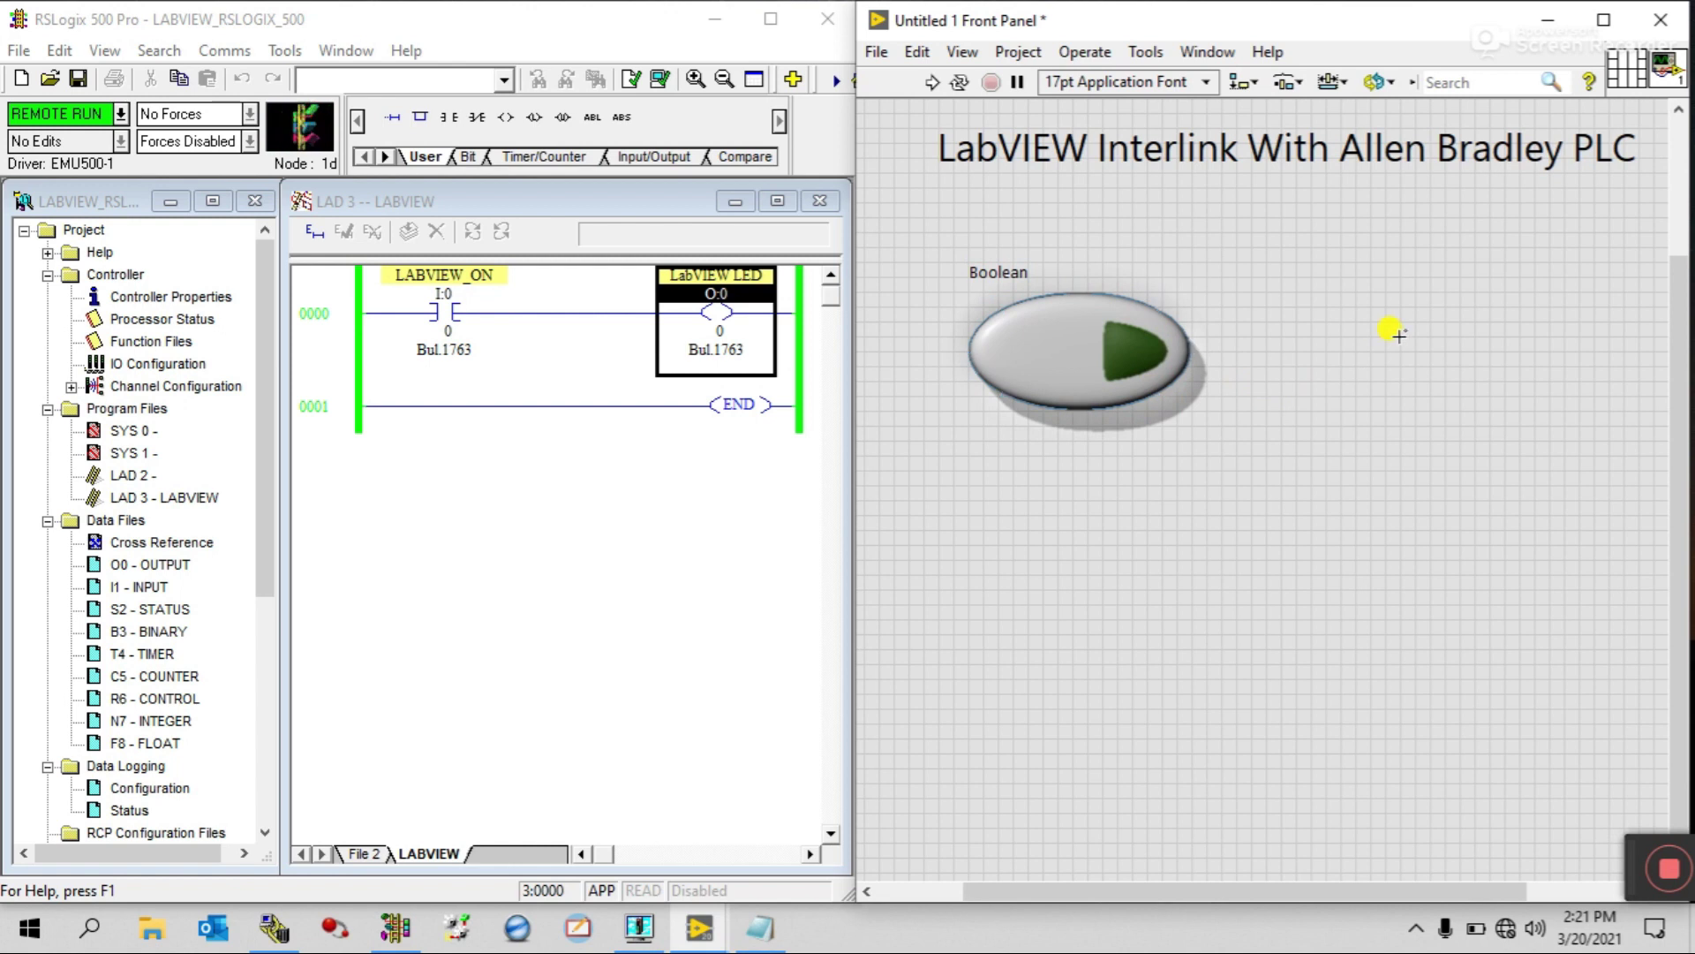
# Add an enlarged round LED, Boolean 2, to the right of the push button
pyautogui.rightClick(1399, 334)
pyautogui.moveTo(1199, 334)
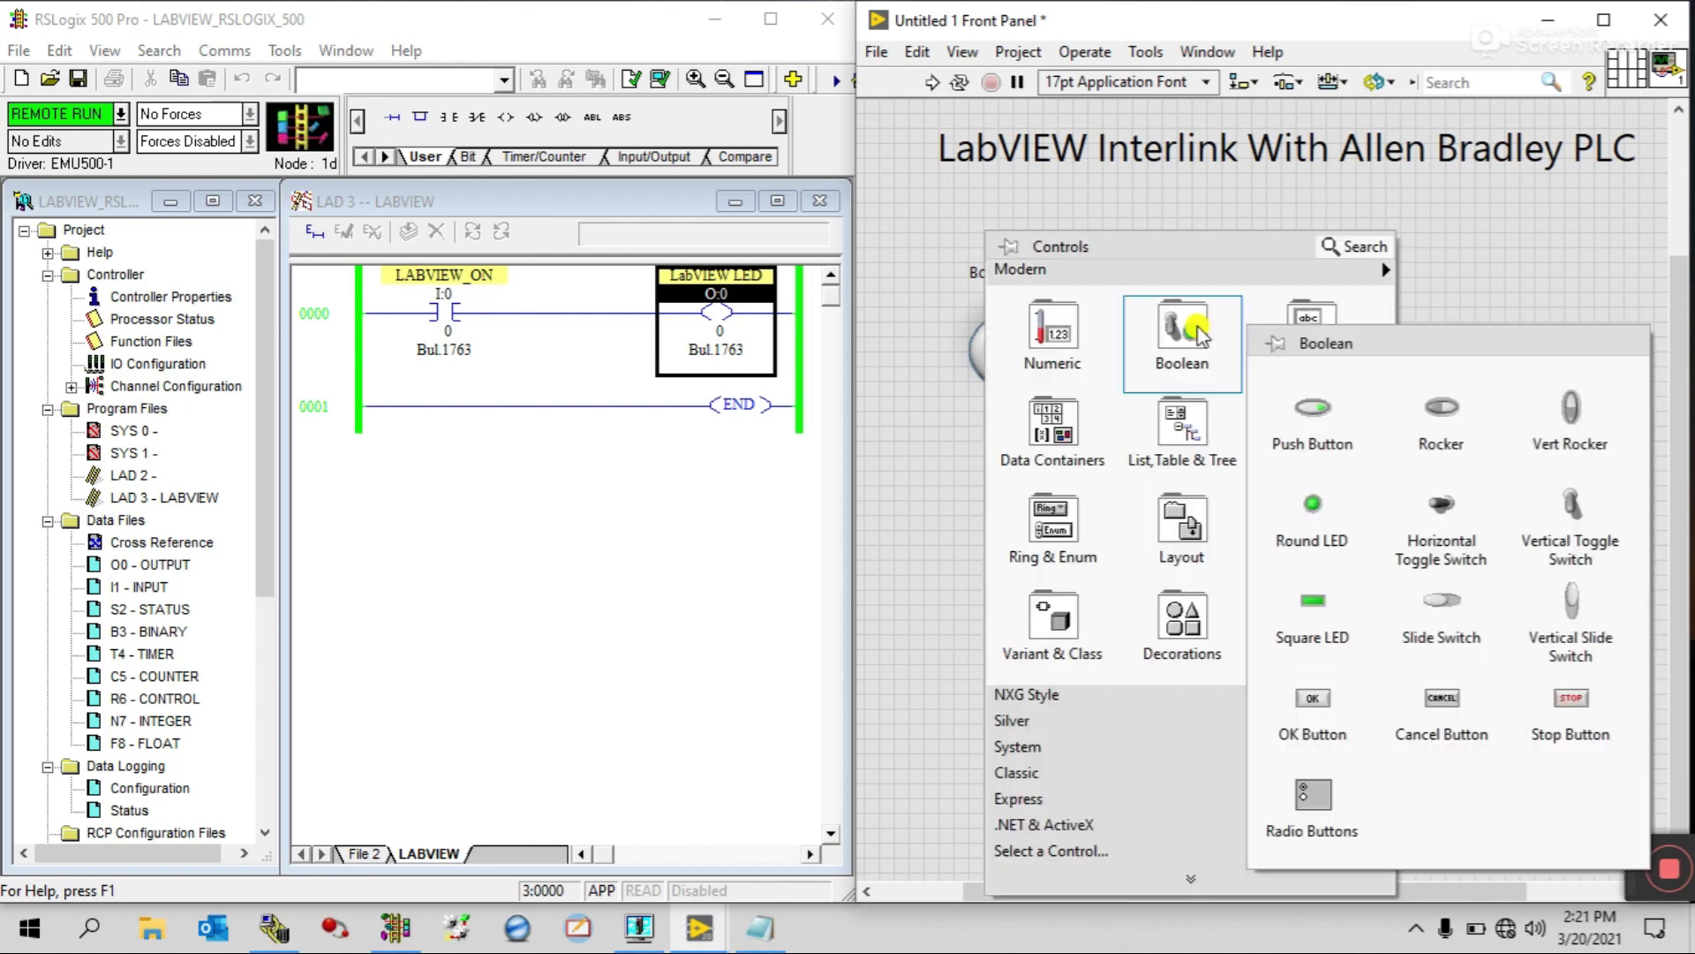
pyautogui.click(1297, 527)
pyautogui.click(1343, 295)
pyautogui.moveTo(1352, 303); pyautogui.dragTo(1449, 400)
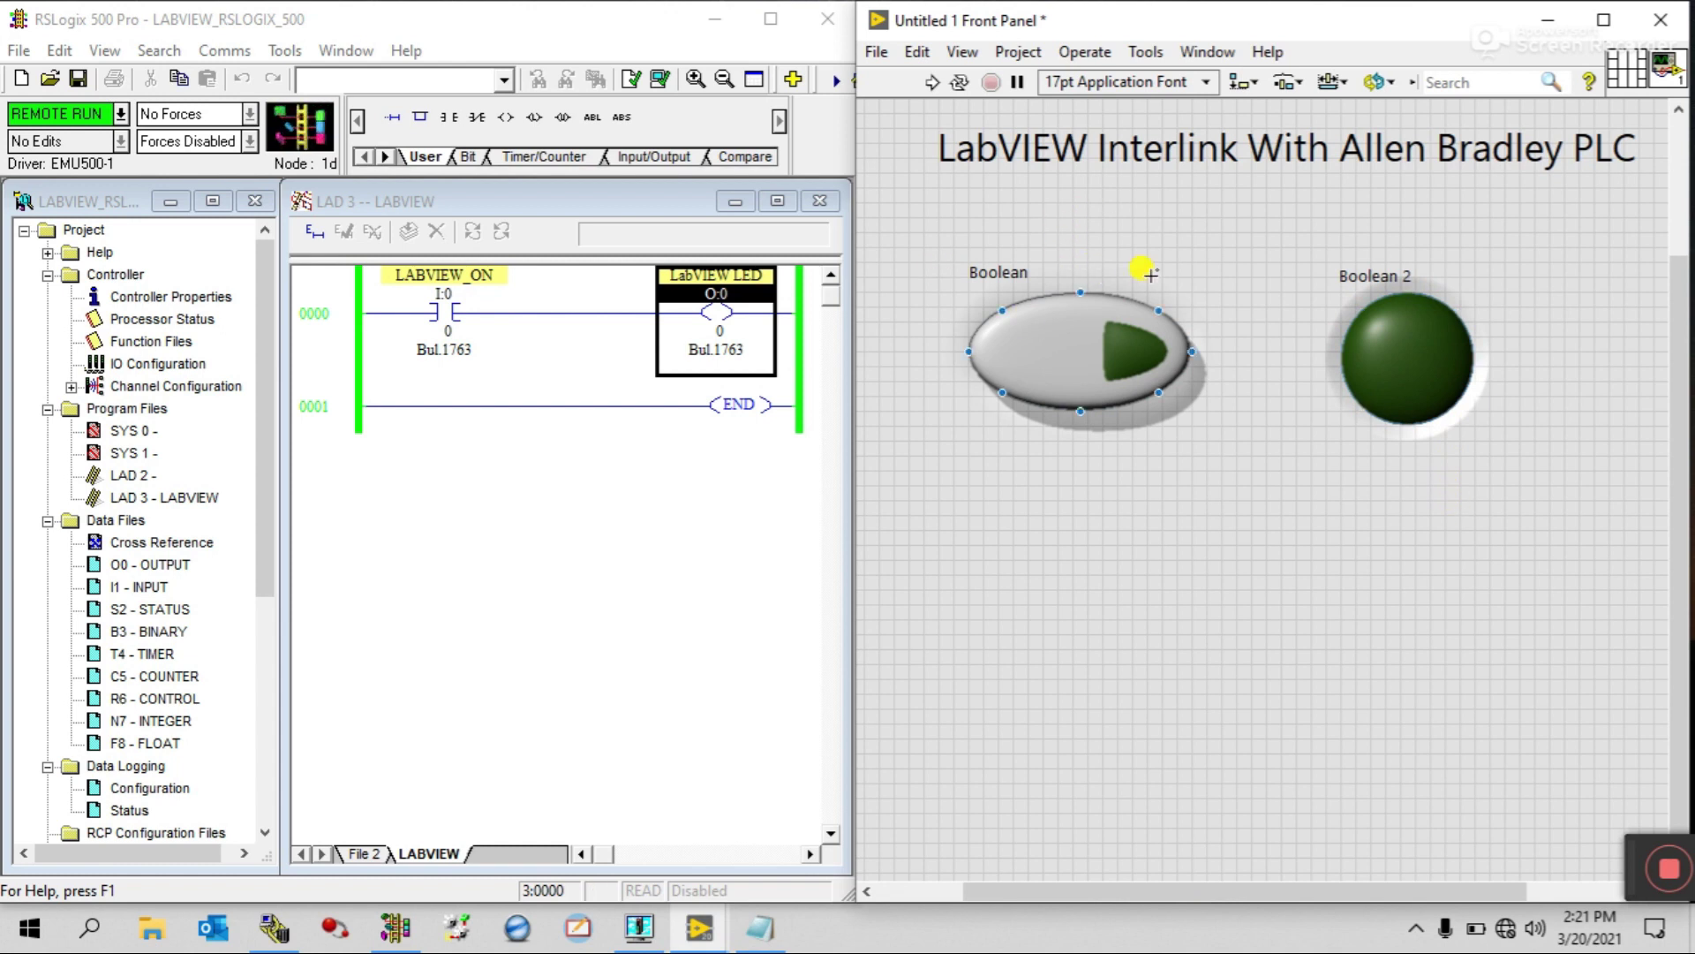
# Wire the Boolean terminal to the Boolean 2 indicator on the block diagram
pyautogui.hotkey('ctrl', 't')
pyautogui.click(1024, 294)
pyautogui.click(1359, 292)
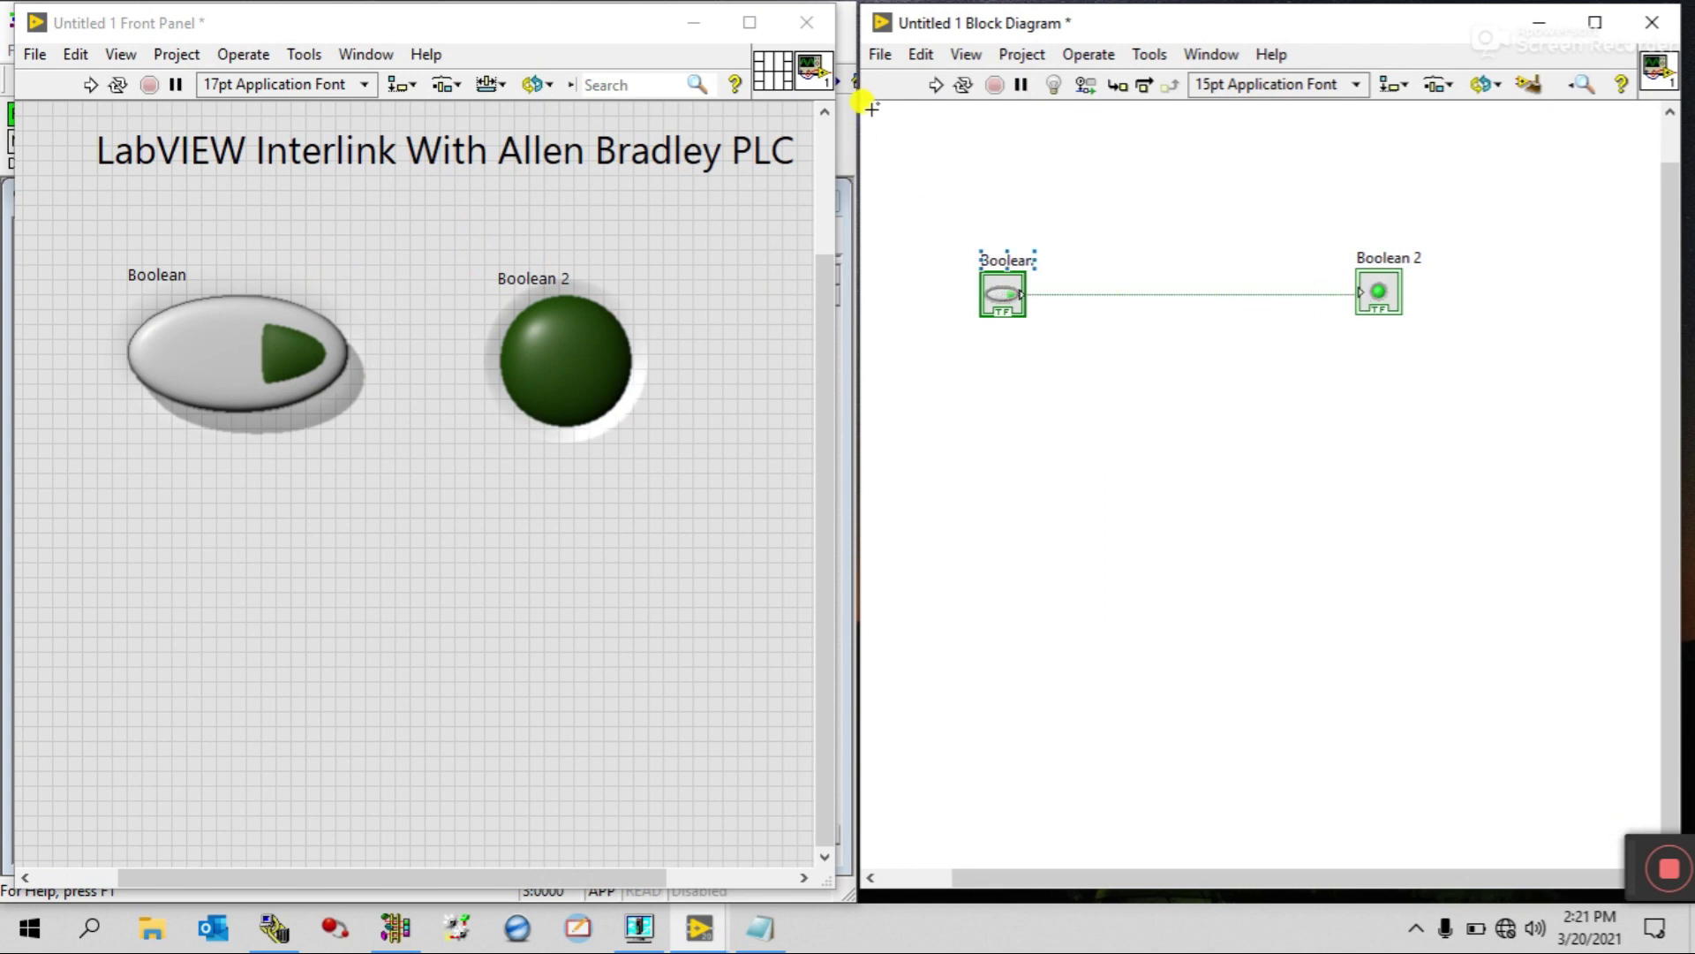
# Maximize the front panel and open the Boolean push button's Properties
pyautogui.moveTo(625, 26); pyautogui.dragTo(1461, 75)
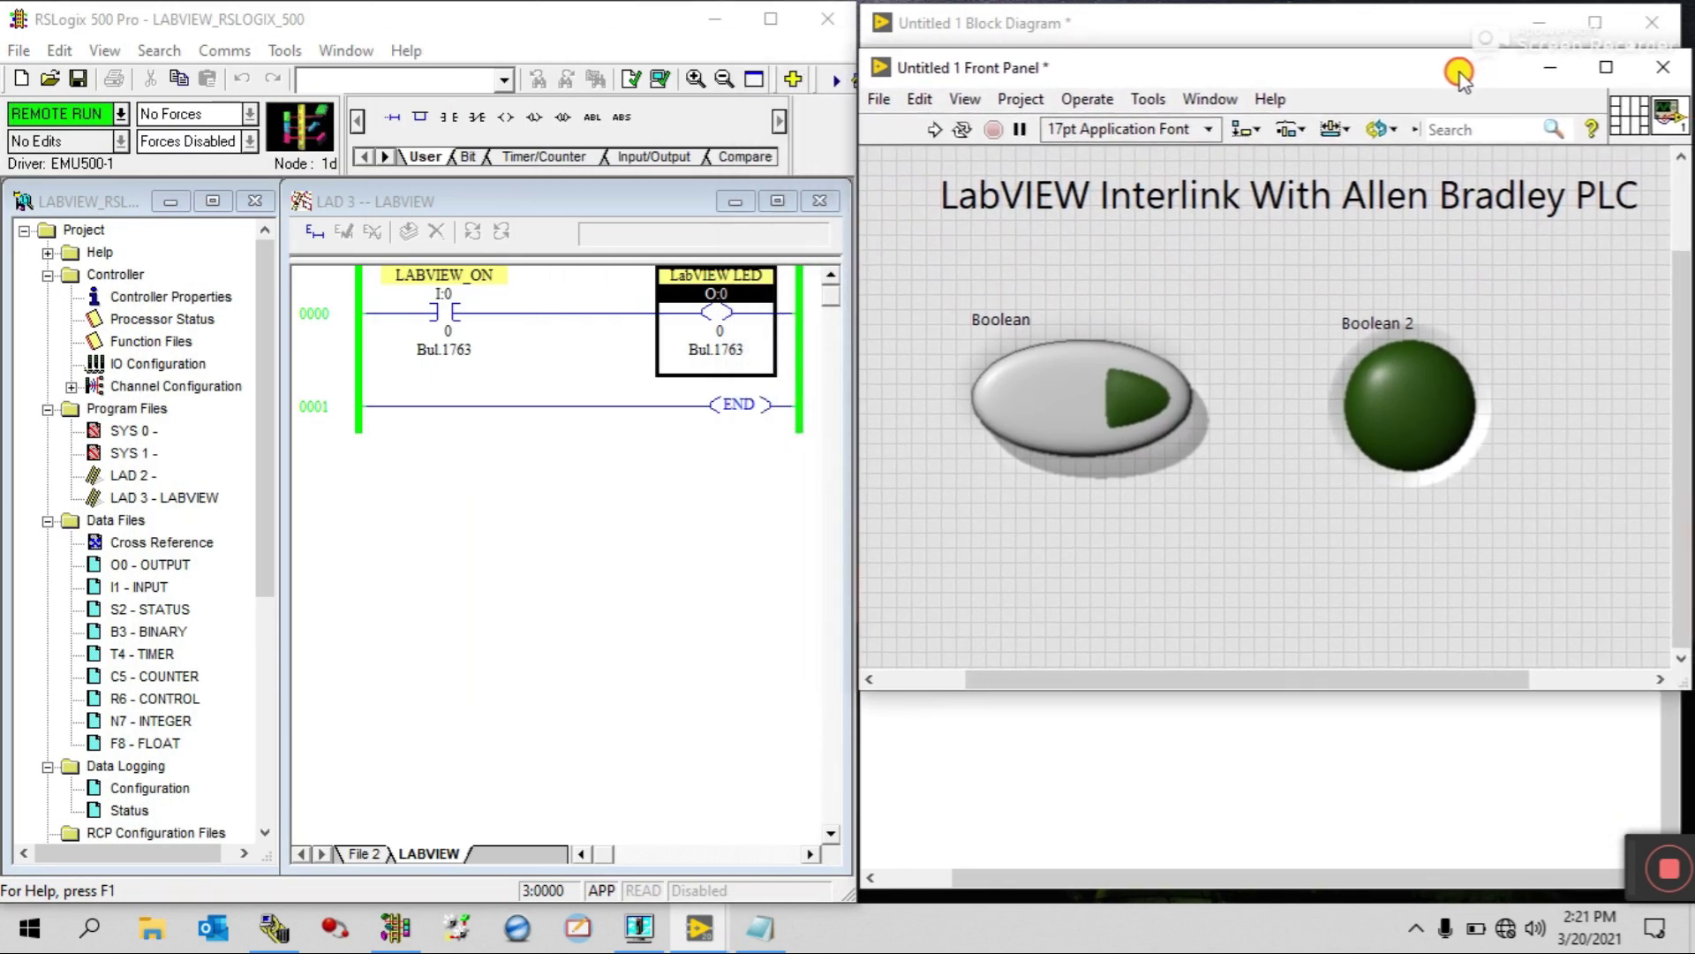
pyautogui.doubleClick(1414, 50)
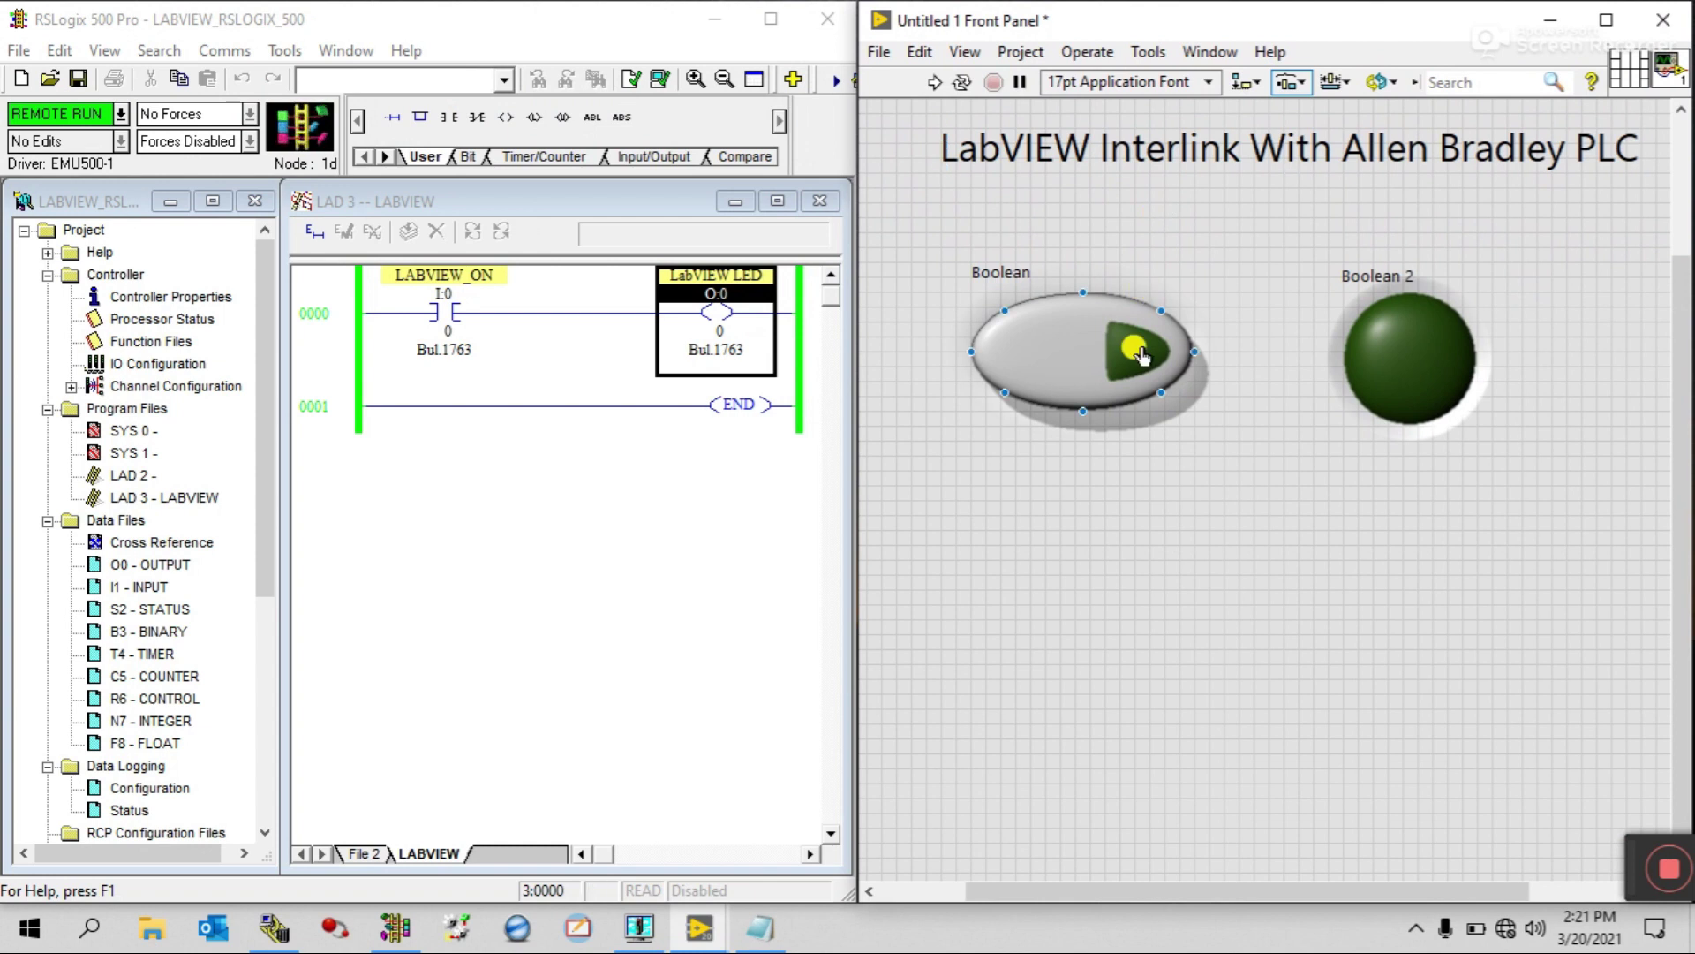
pyautogui.click(1167, 369)
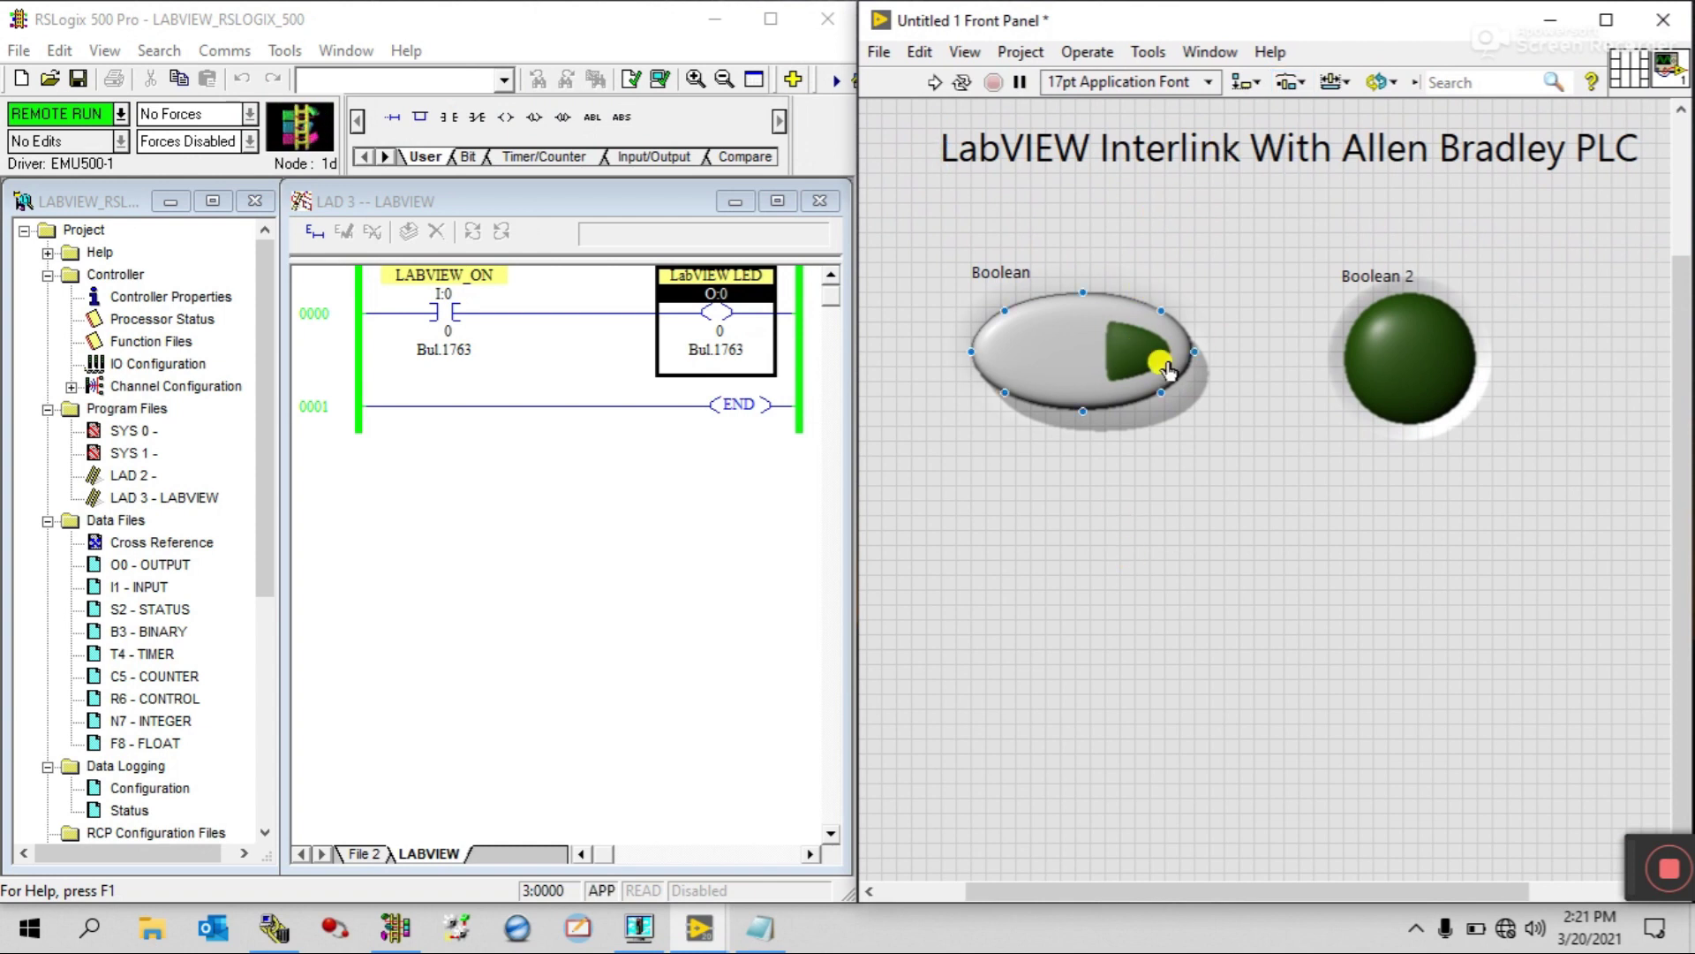
pyautogui.rightClick(1165, 364)
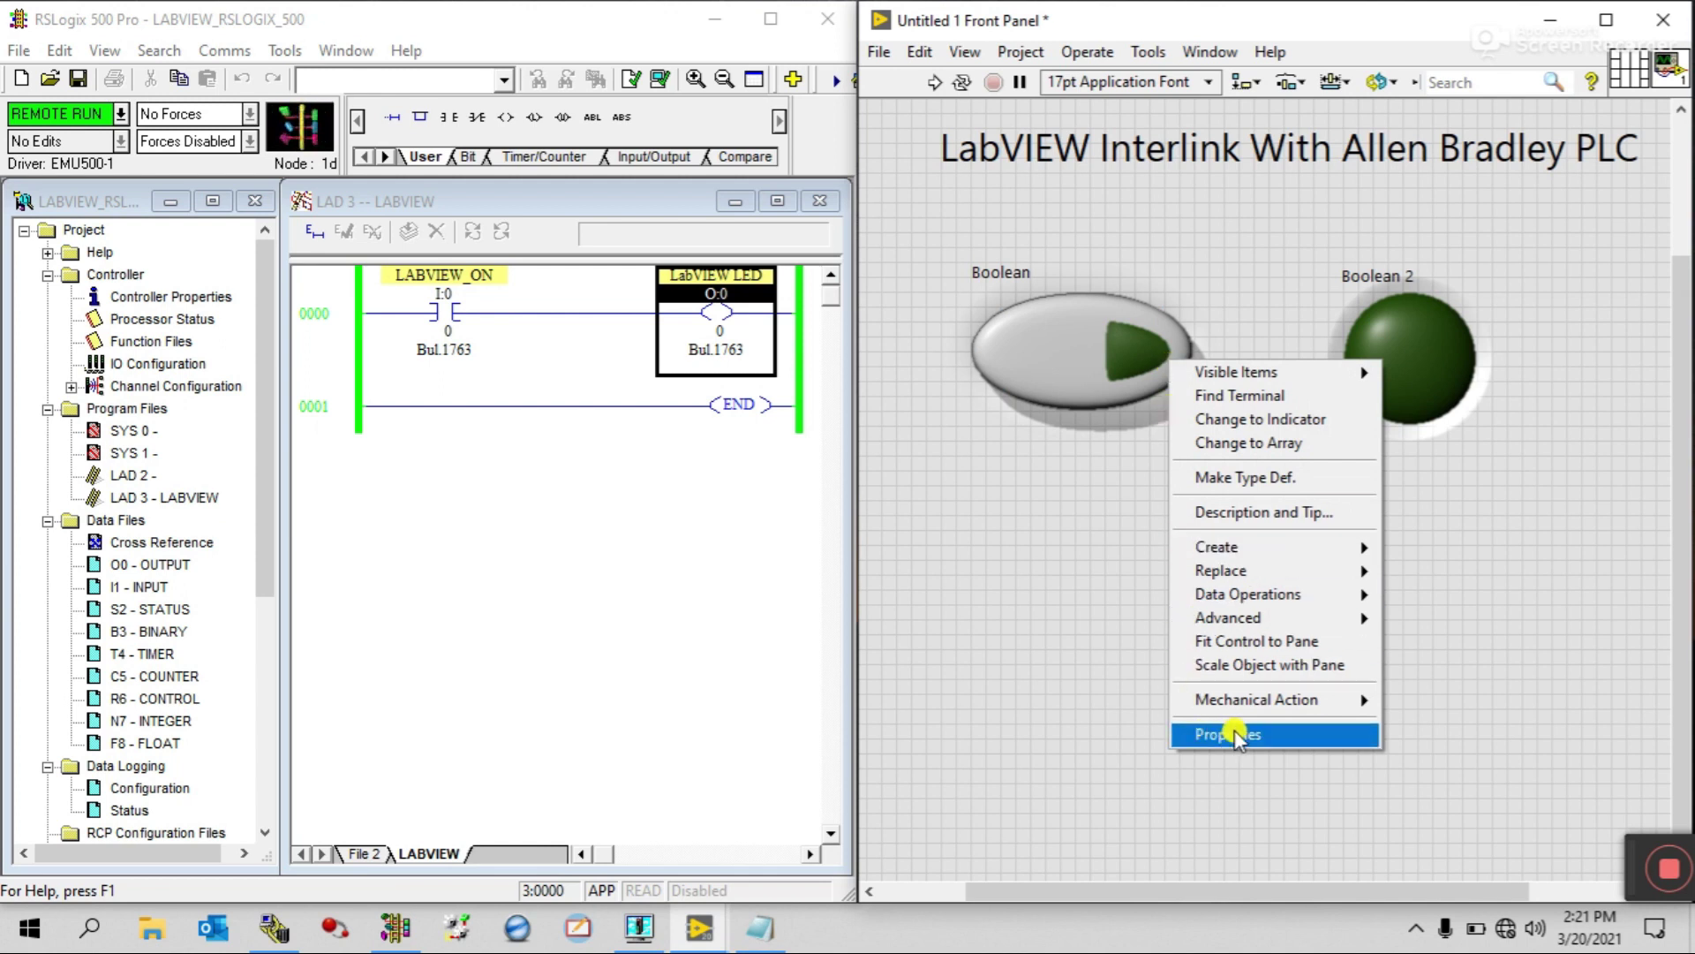
pyautogui.moveTo(1340, 703)
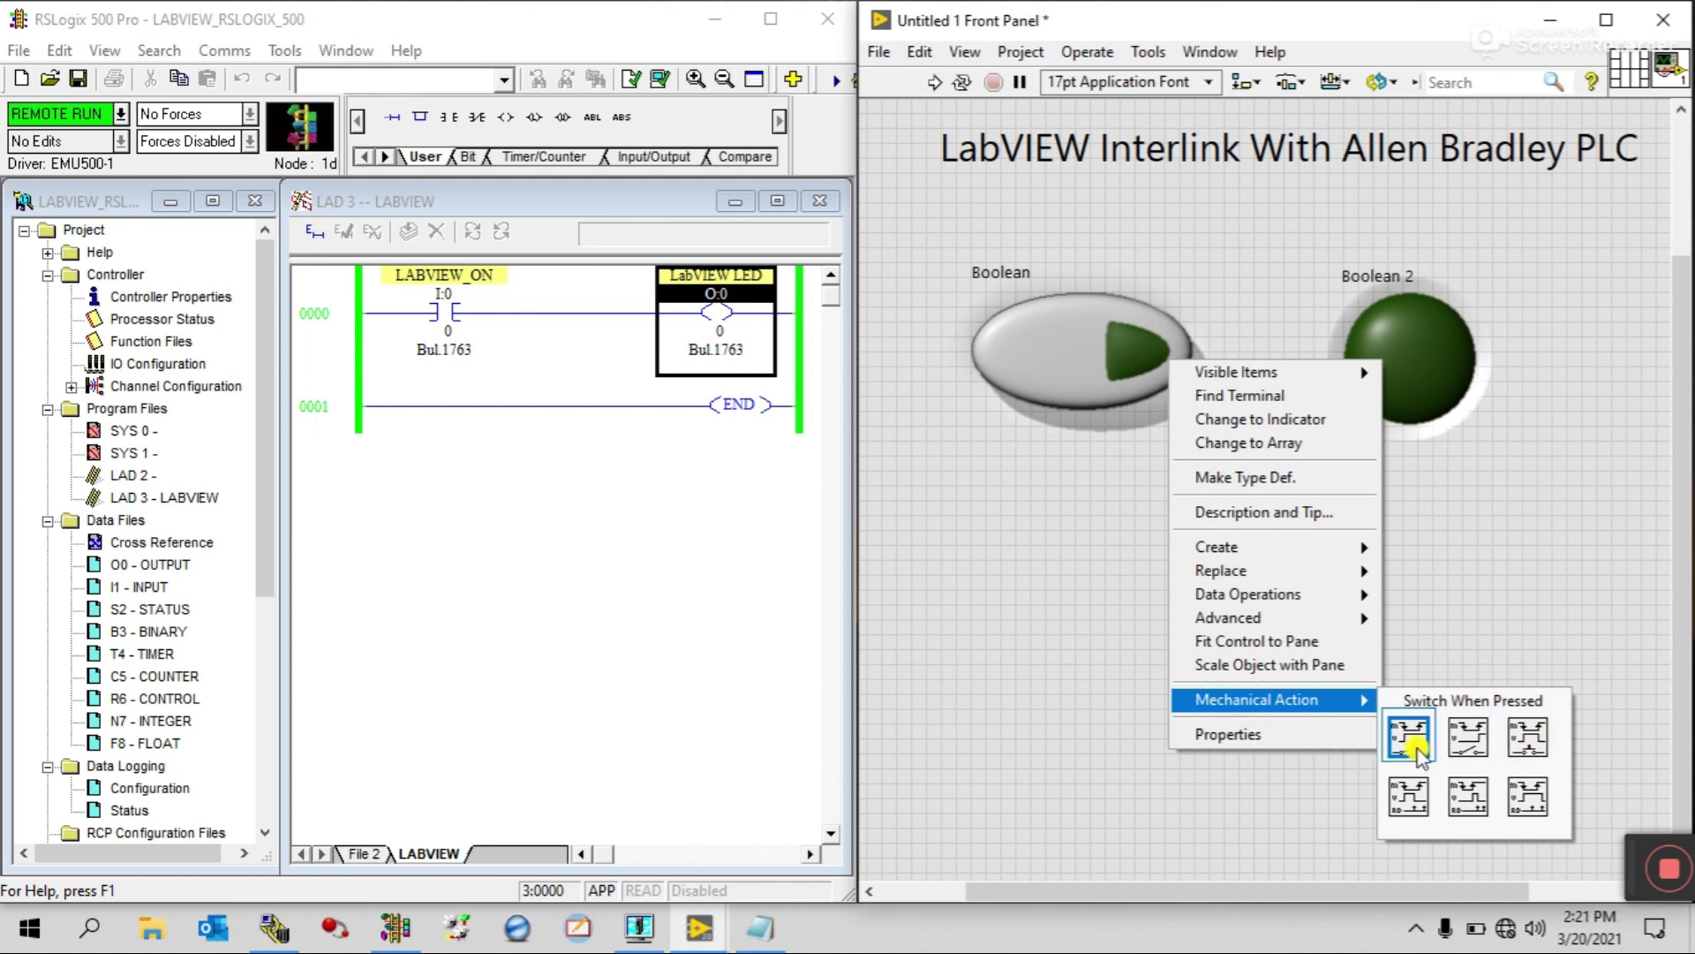
pyautogui.click(1277, 734)
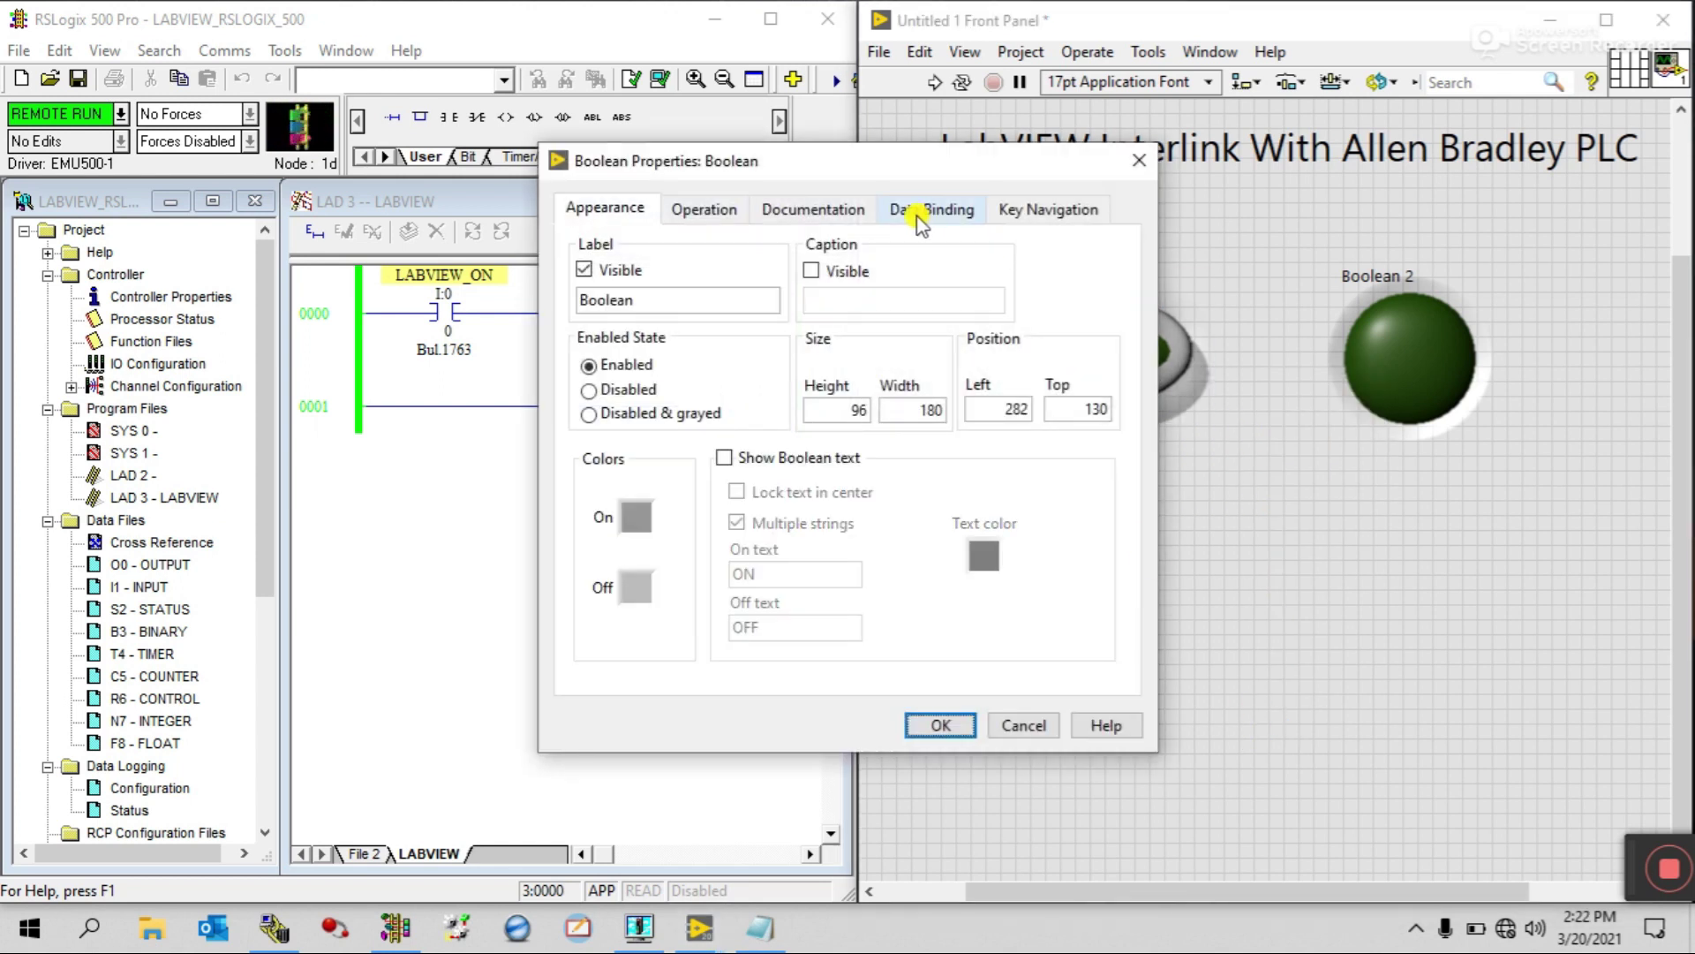
# Set Data Binding to DataSocket with Read/Write access and browse DSTP servers
pyautogui.click(921, 212)
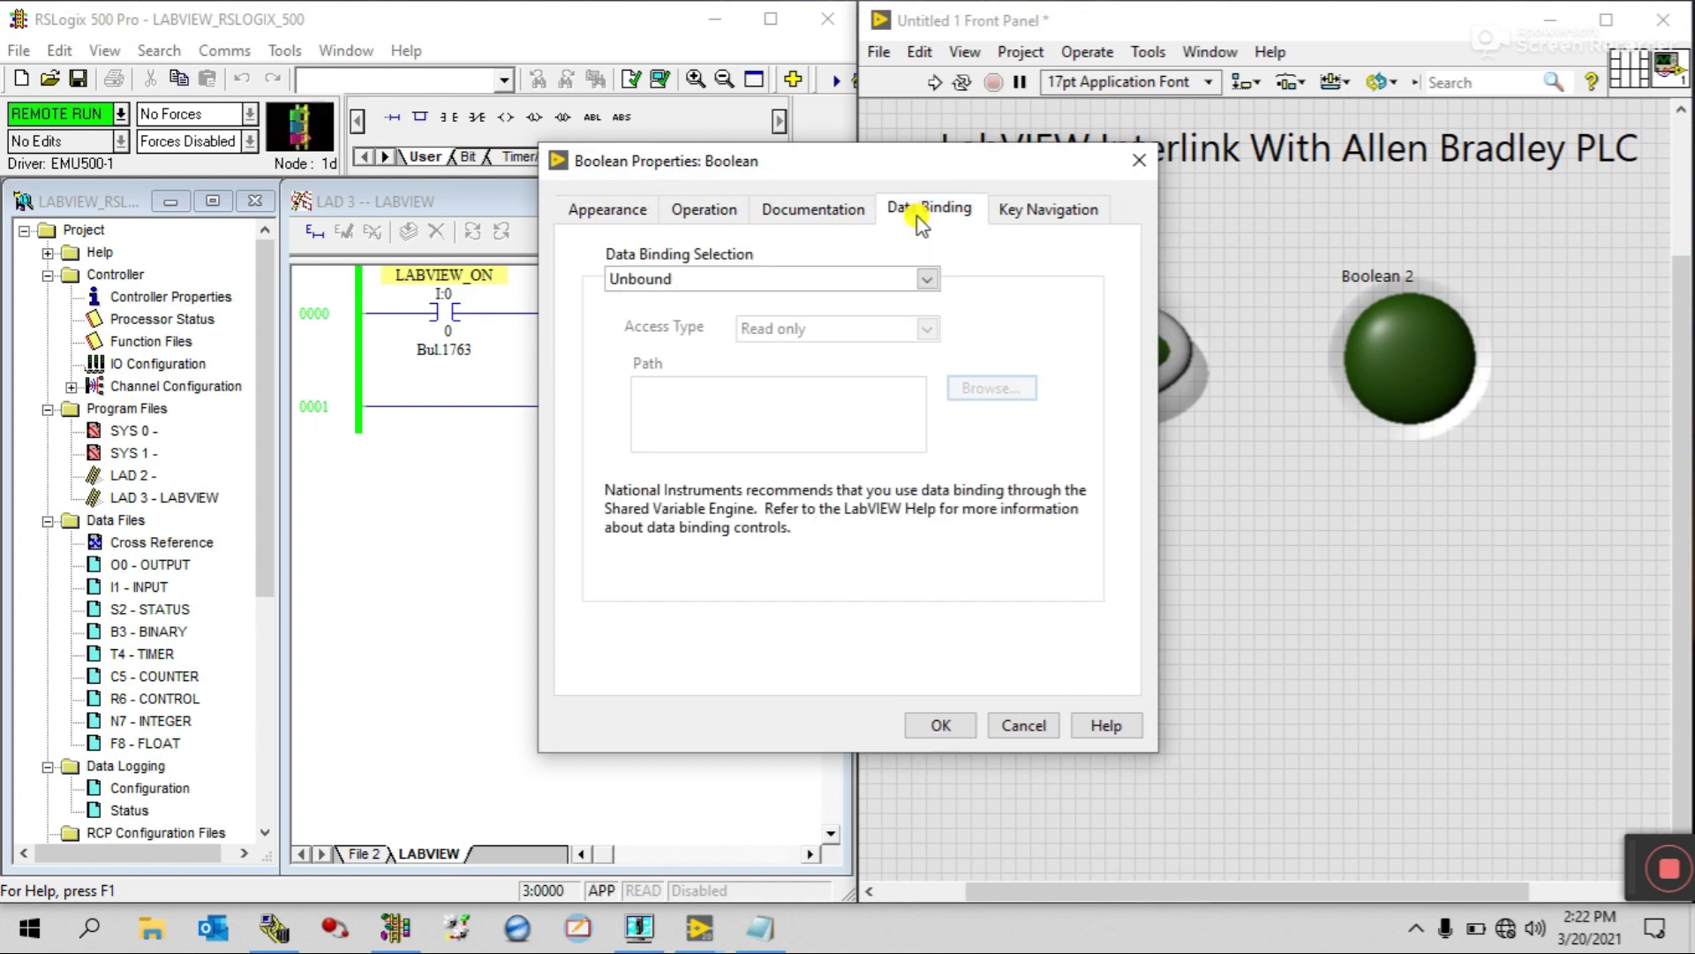
pyautogui.click(932, 281)
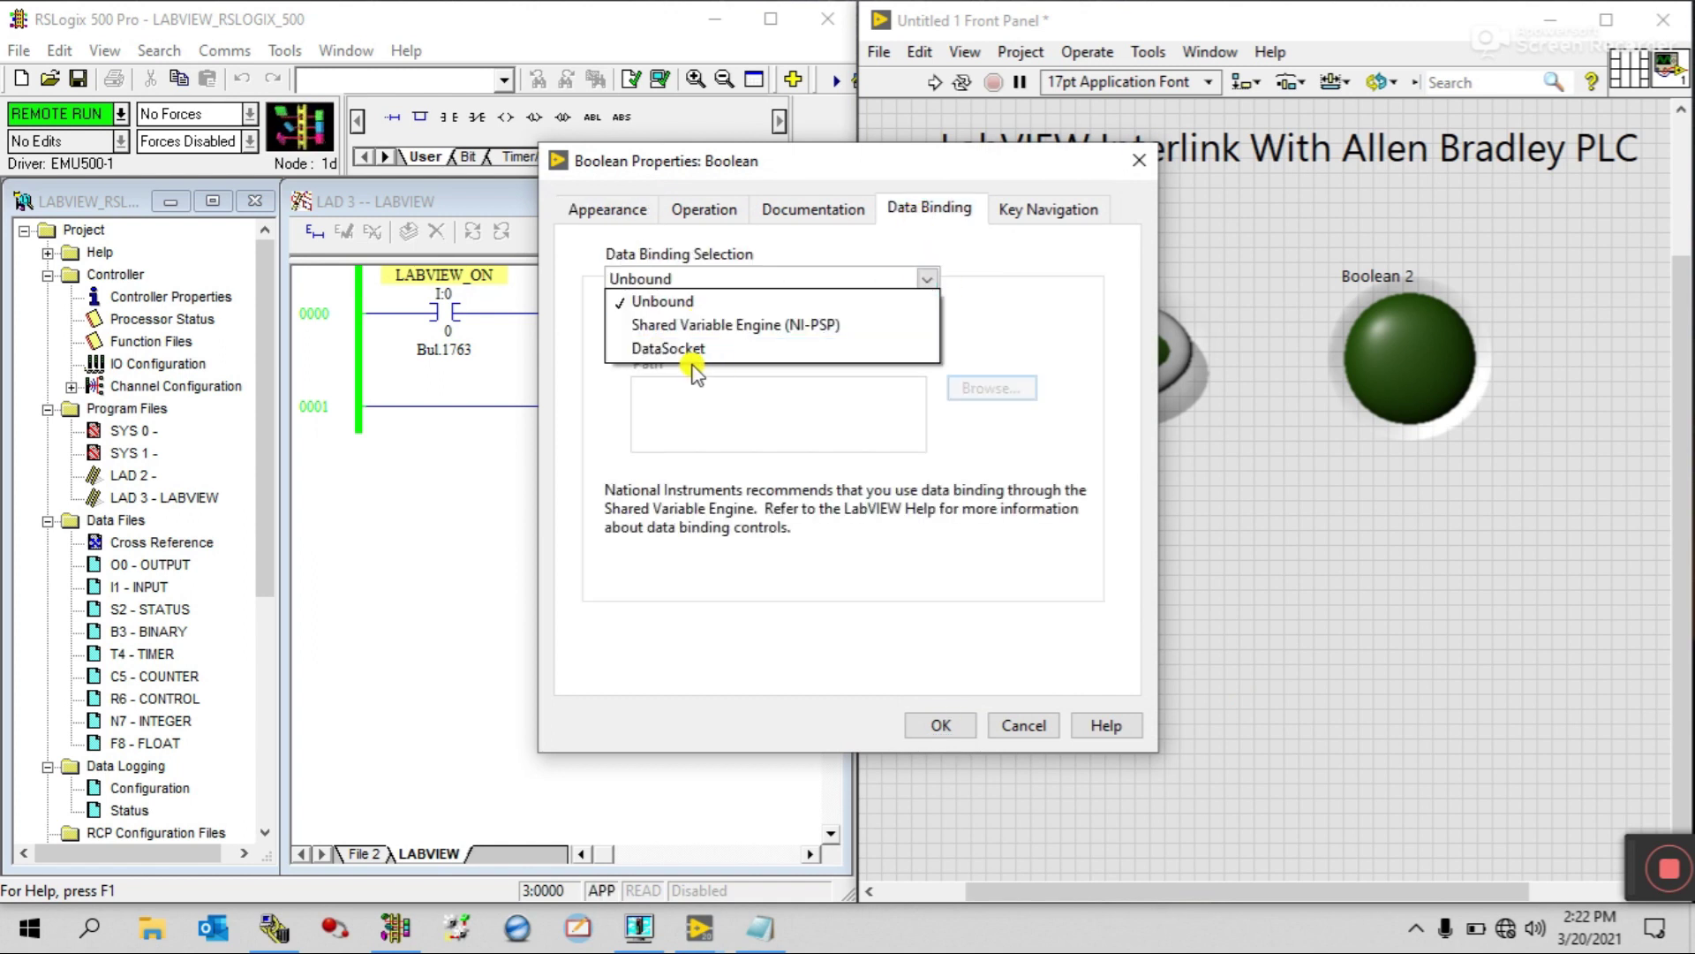
pyautogui.click(737, 351)
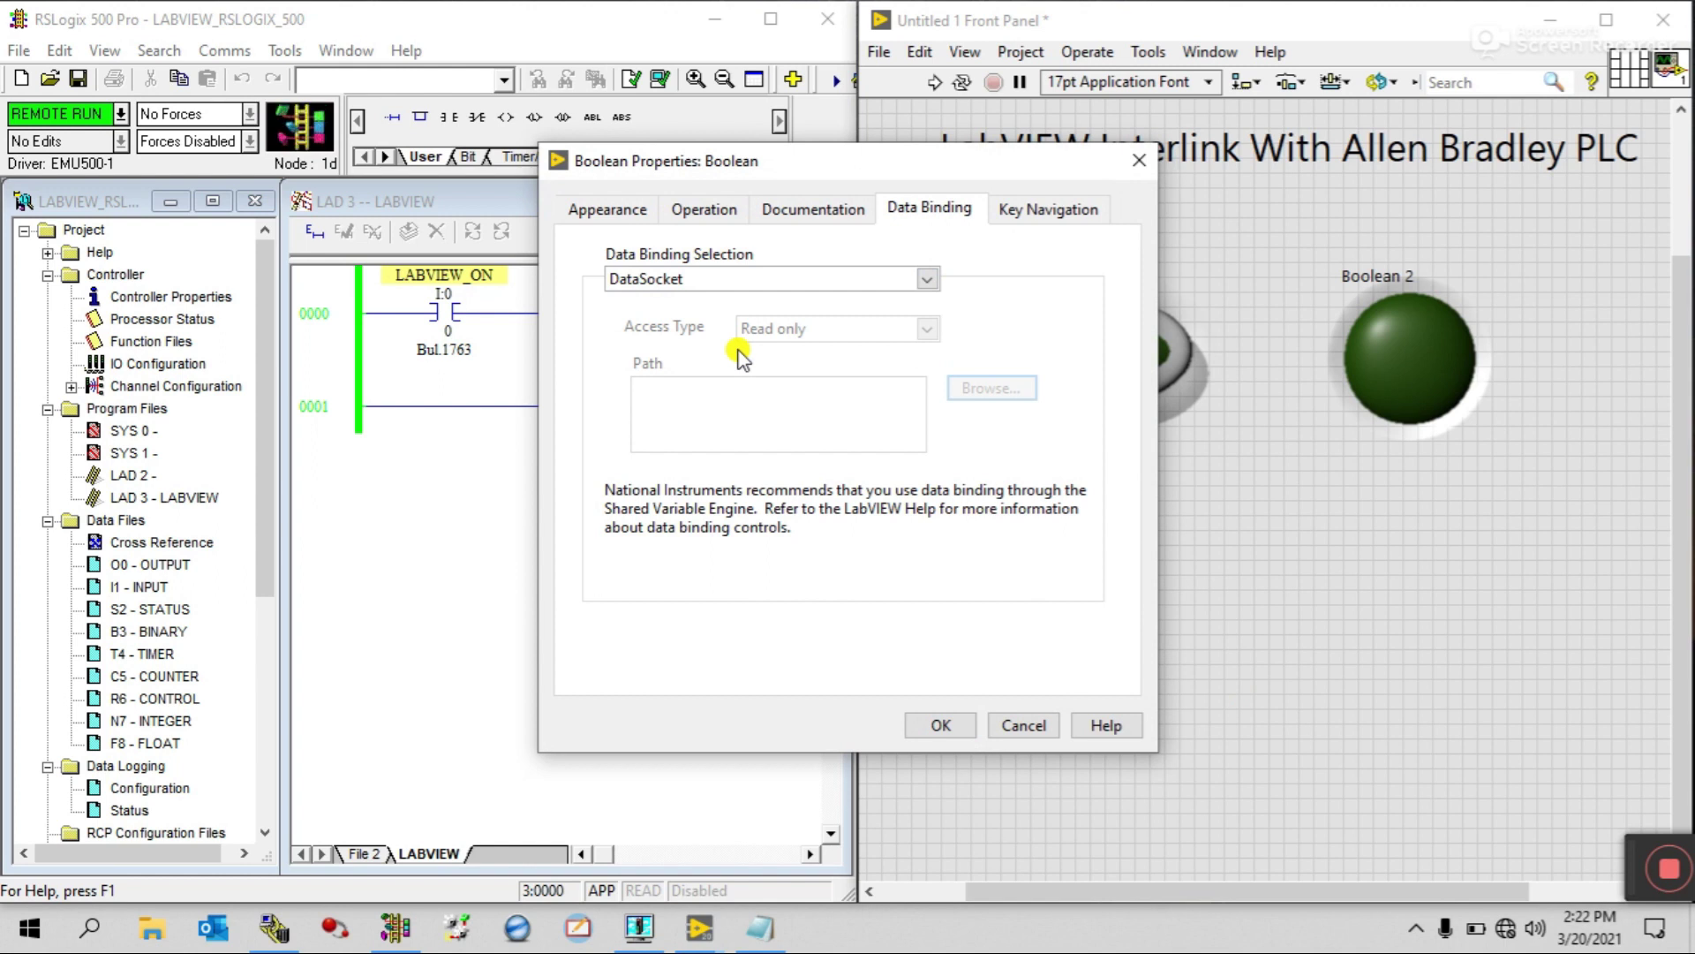
pyautogui.click(924, 328)
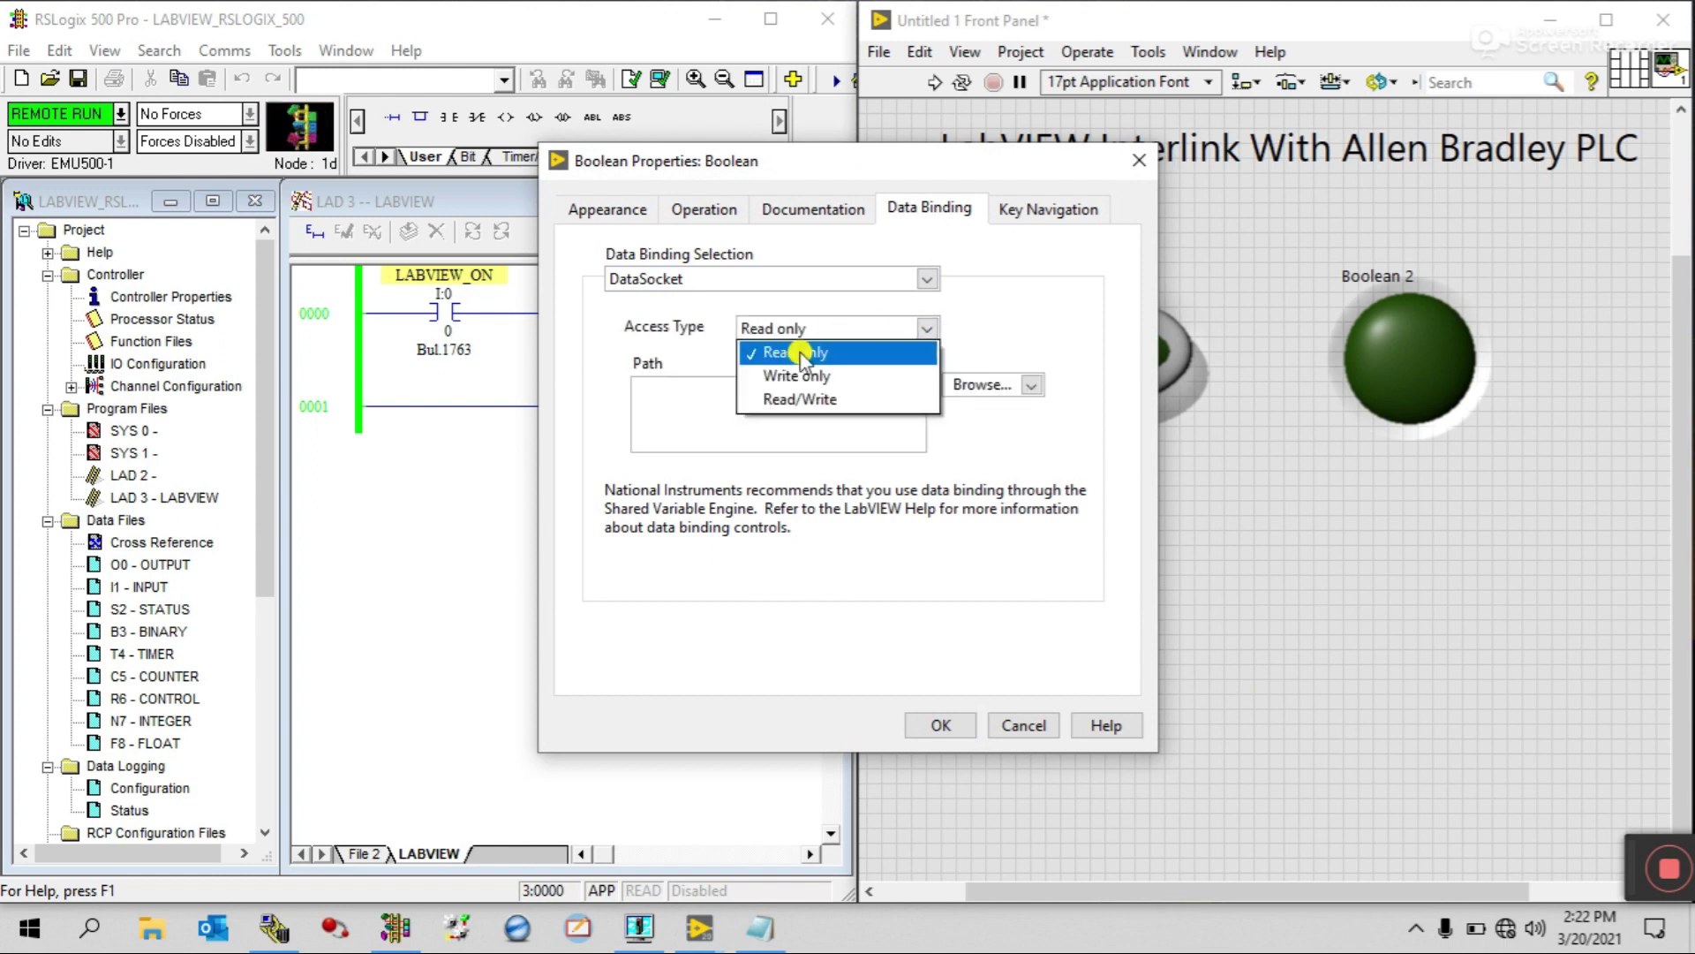
pyautogui.click(841, 400)
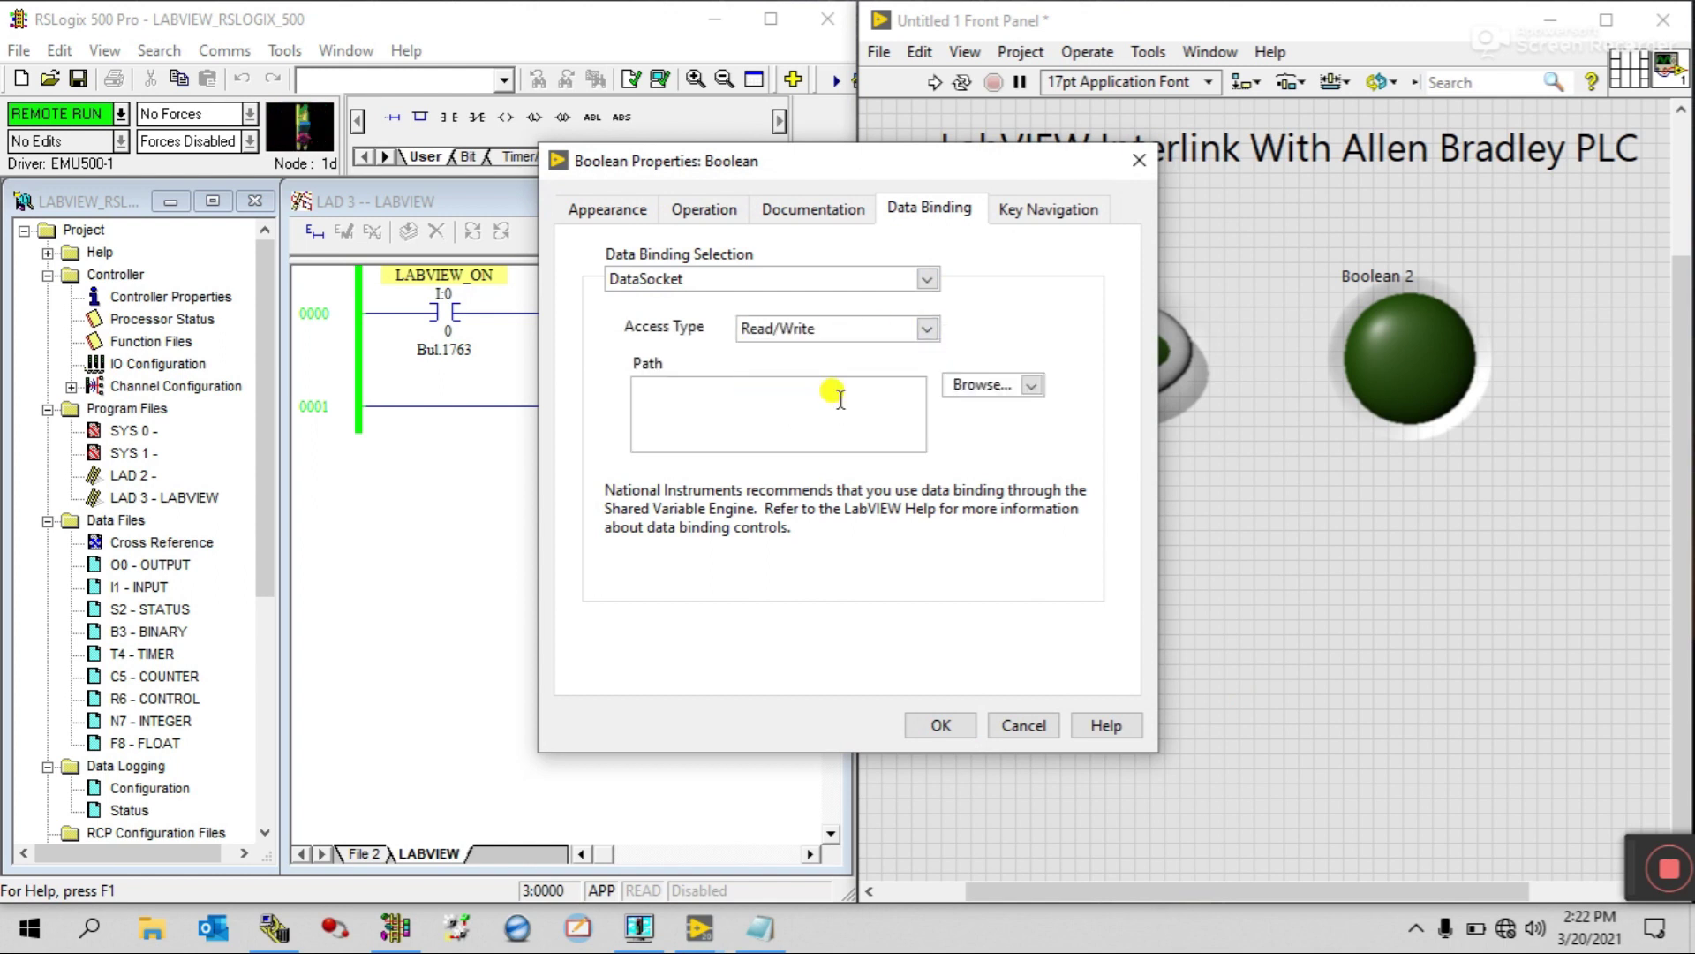
pyautogui.click(1033, 385)
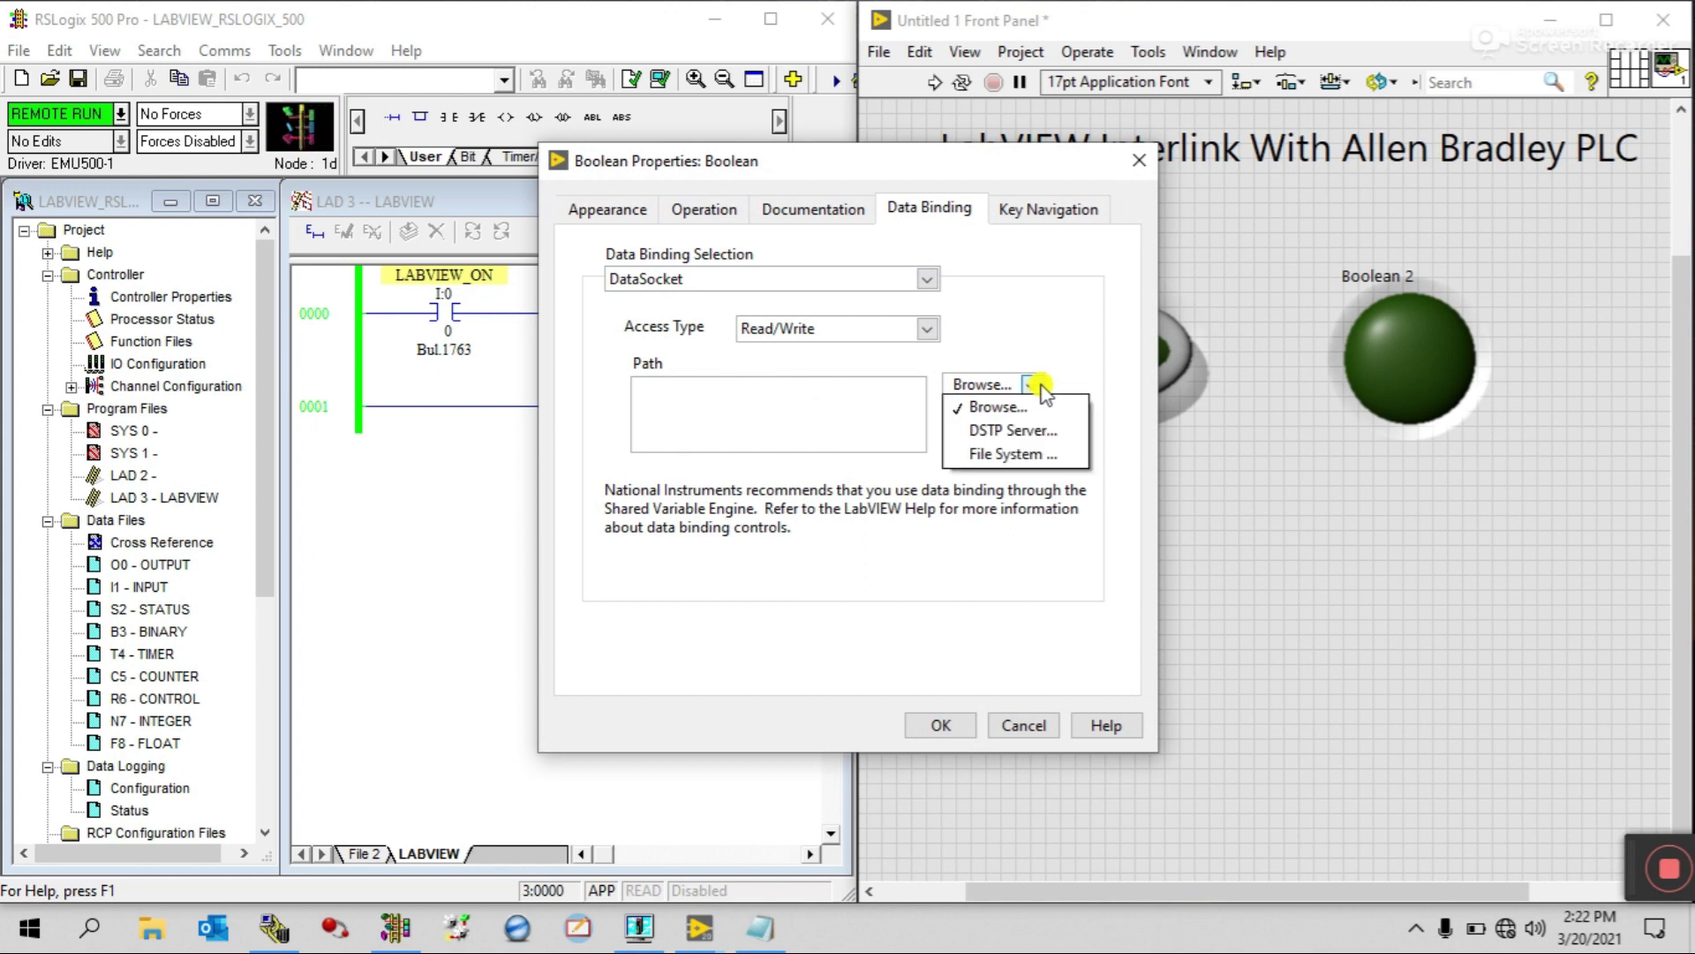
pyautogui.click(1007, 431)
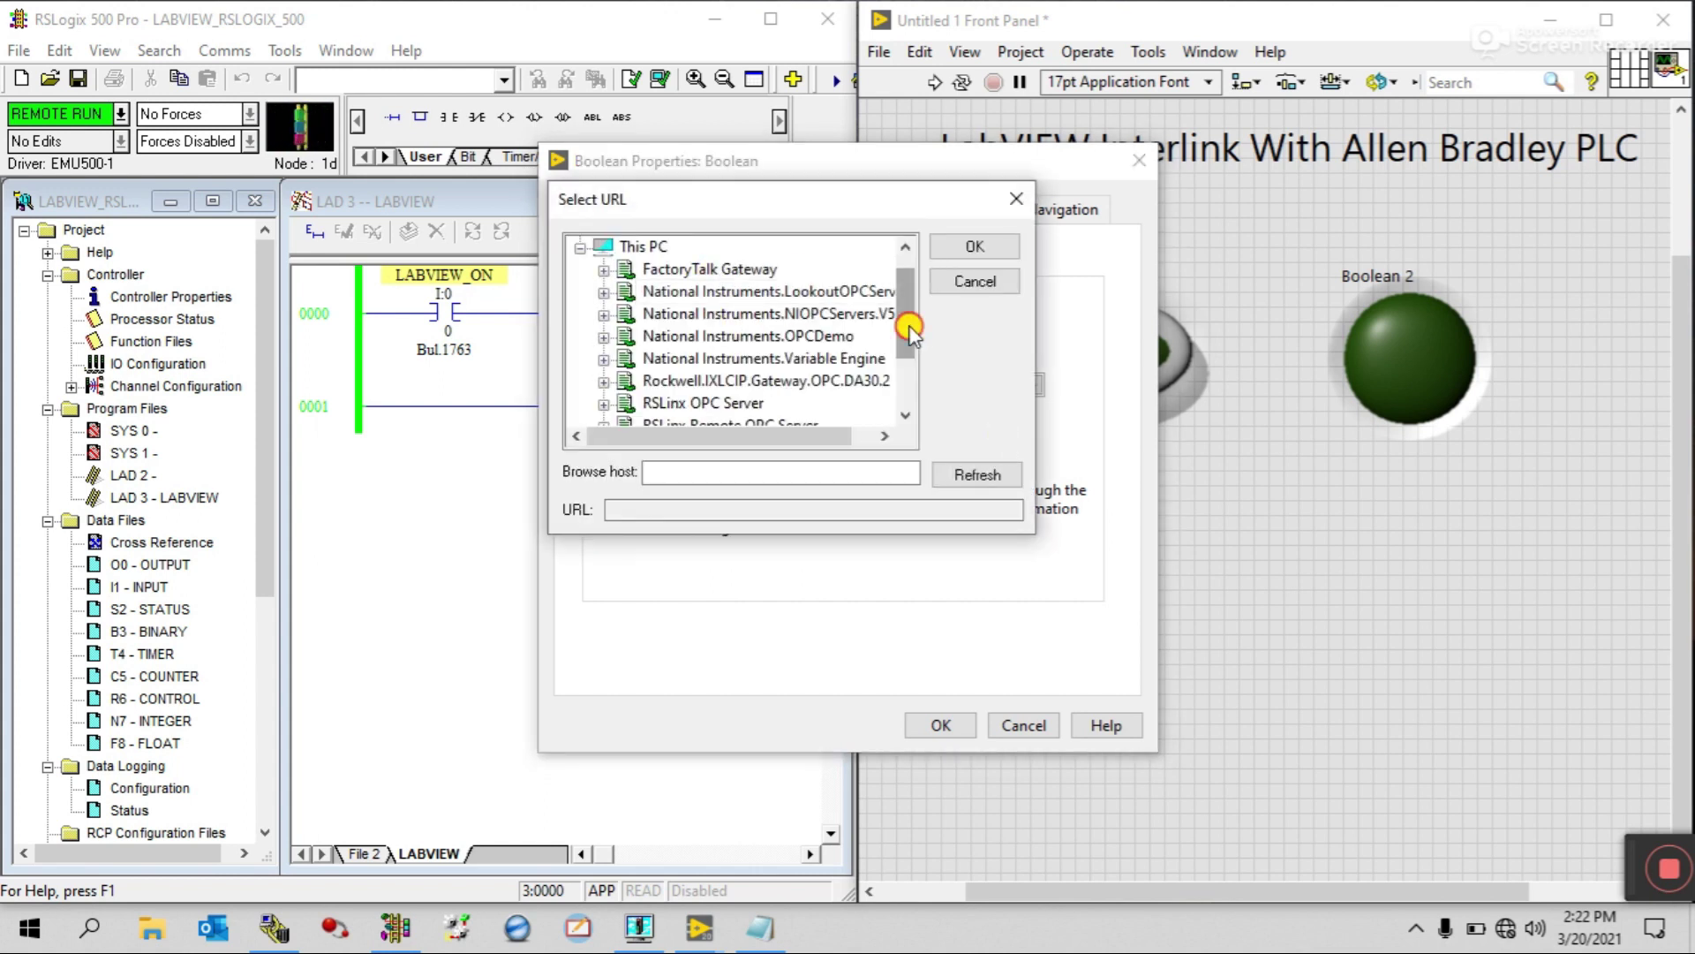
# Expand RSLinx OPC Server and the Youtube topic in the URL browser
pyautogui.scroll(-2, 910, 329)
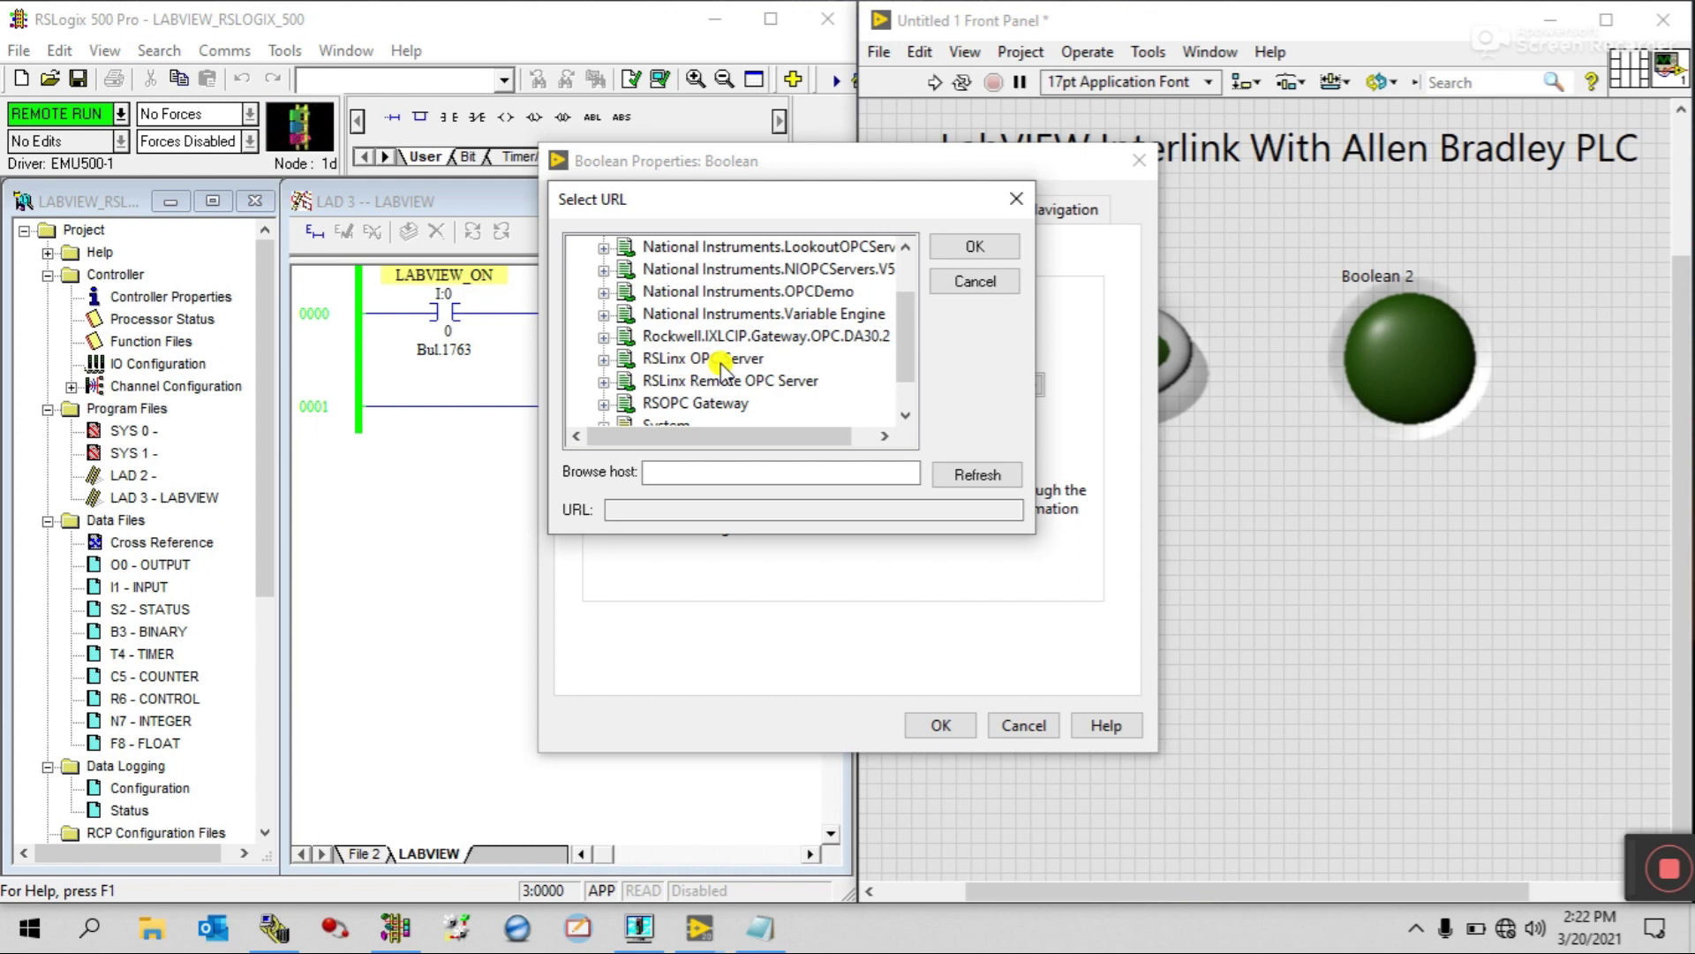
pyautogui.click(271, 934)
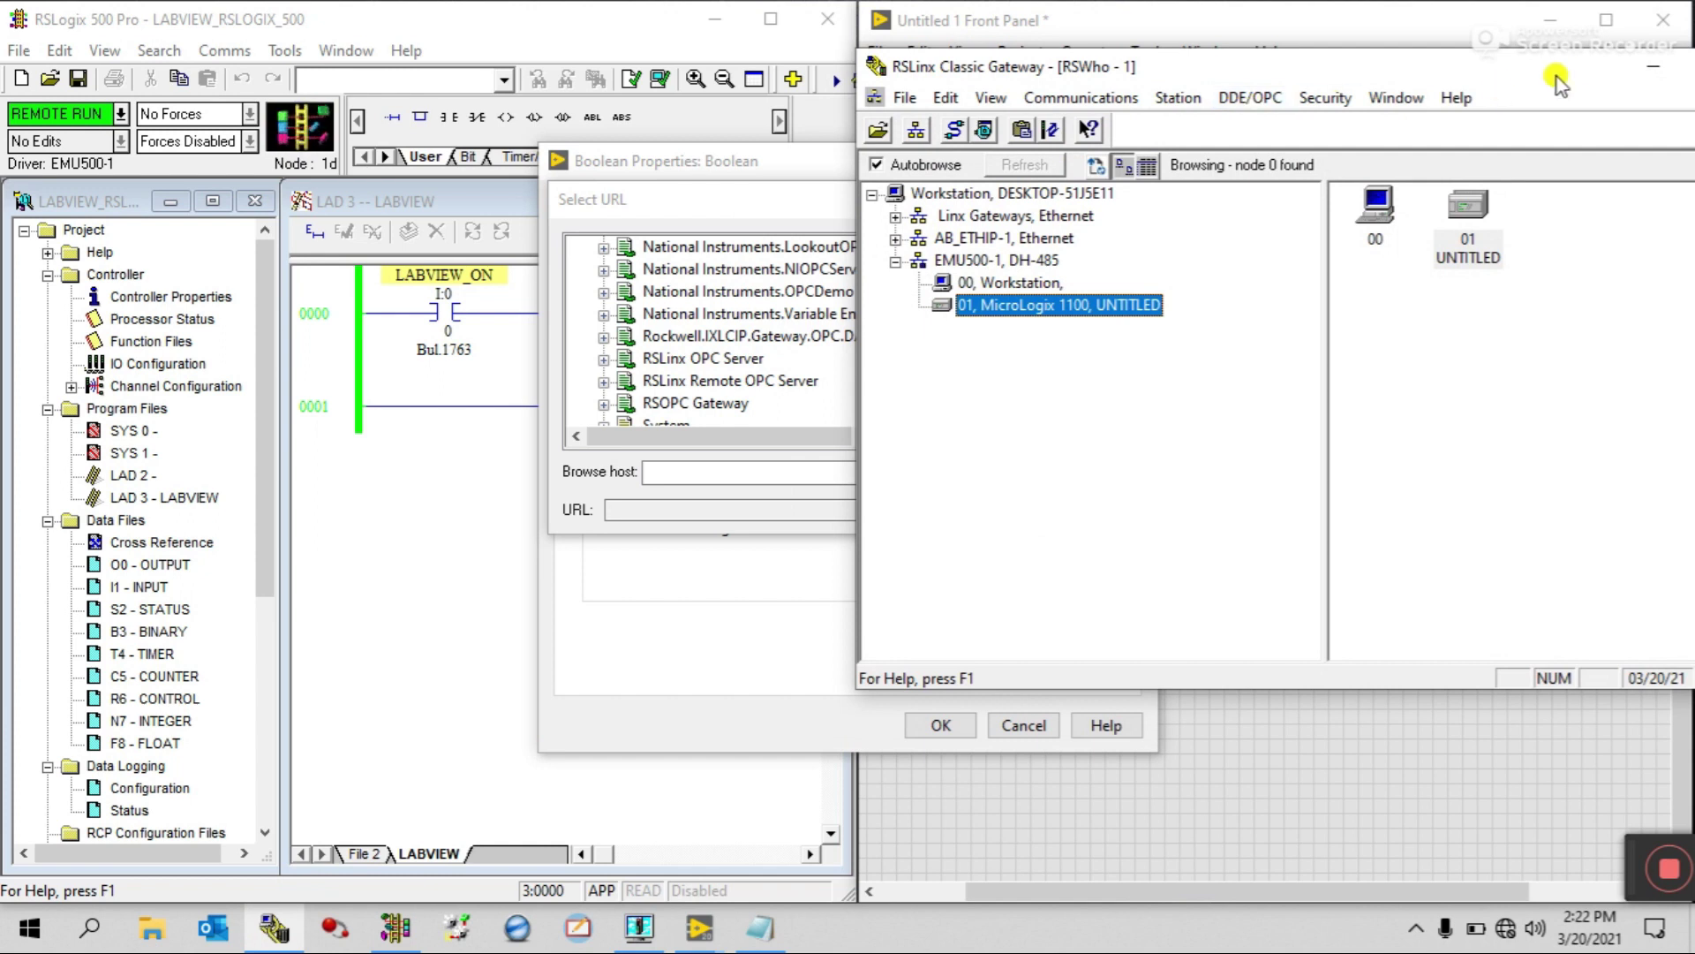
pyautogui.click(1654, 67)
pyautogui.click(604, 358)
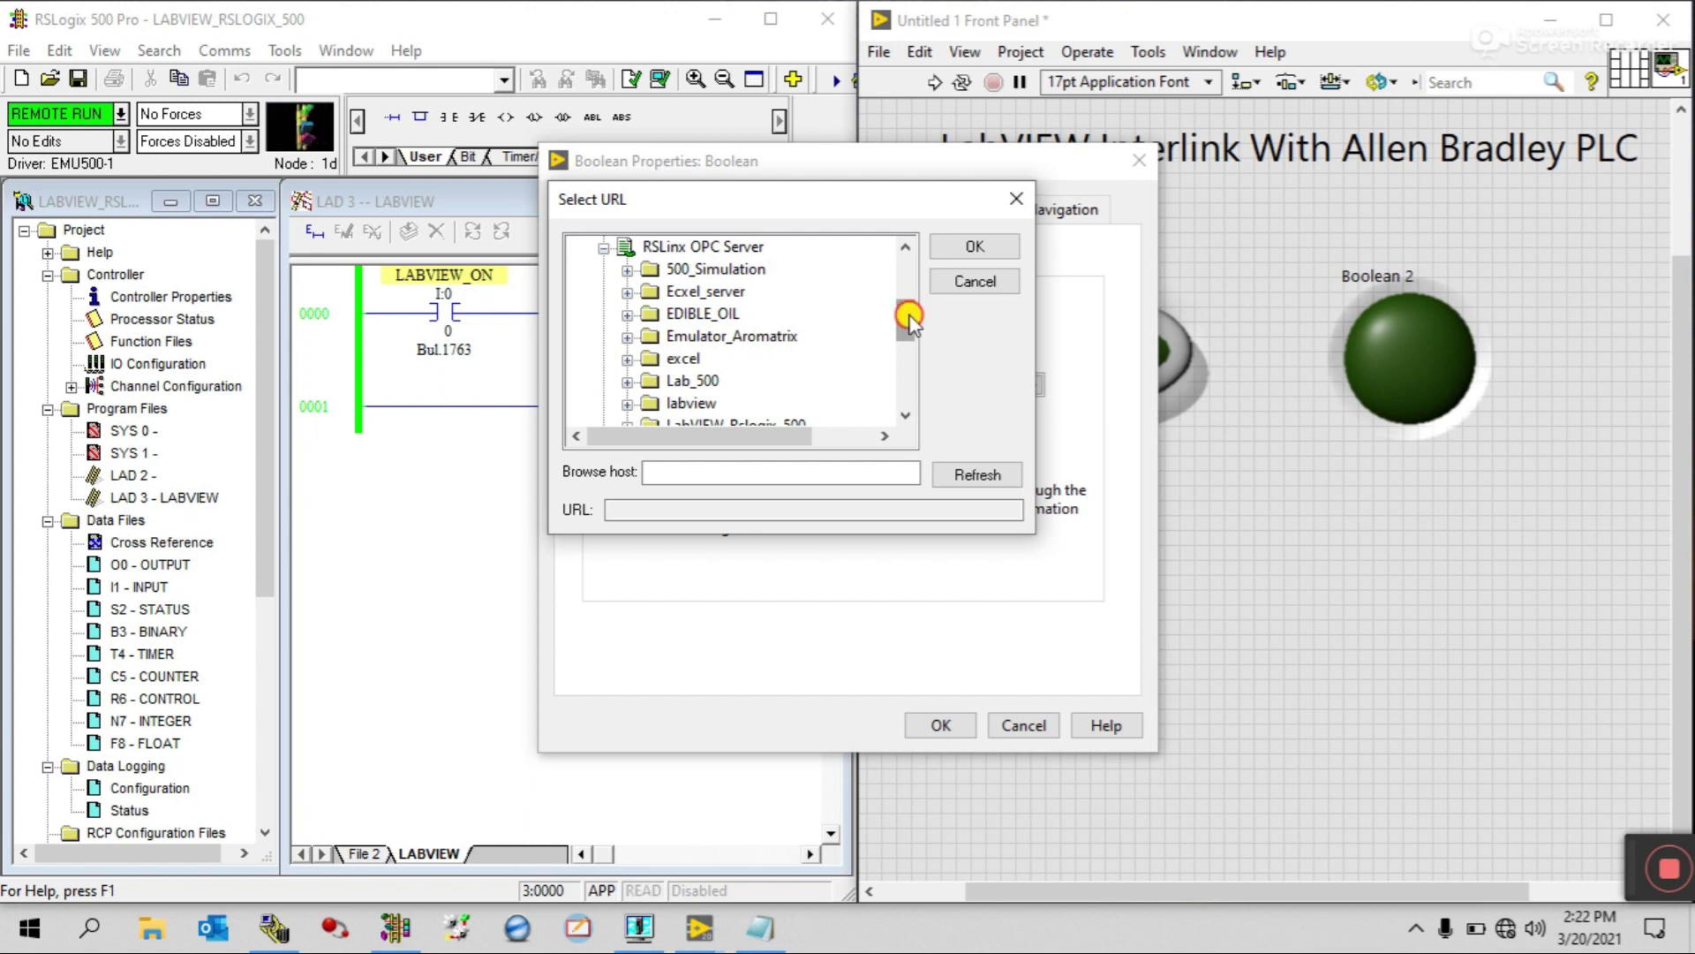
pyautogui.moveTo(910, 319); pyautogui.dragTo(905, 360)
pyautogui.click(683, 362)
pyautogui.click(627, 359)
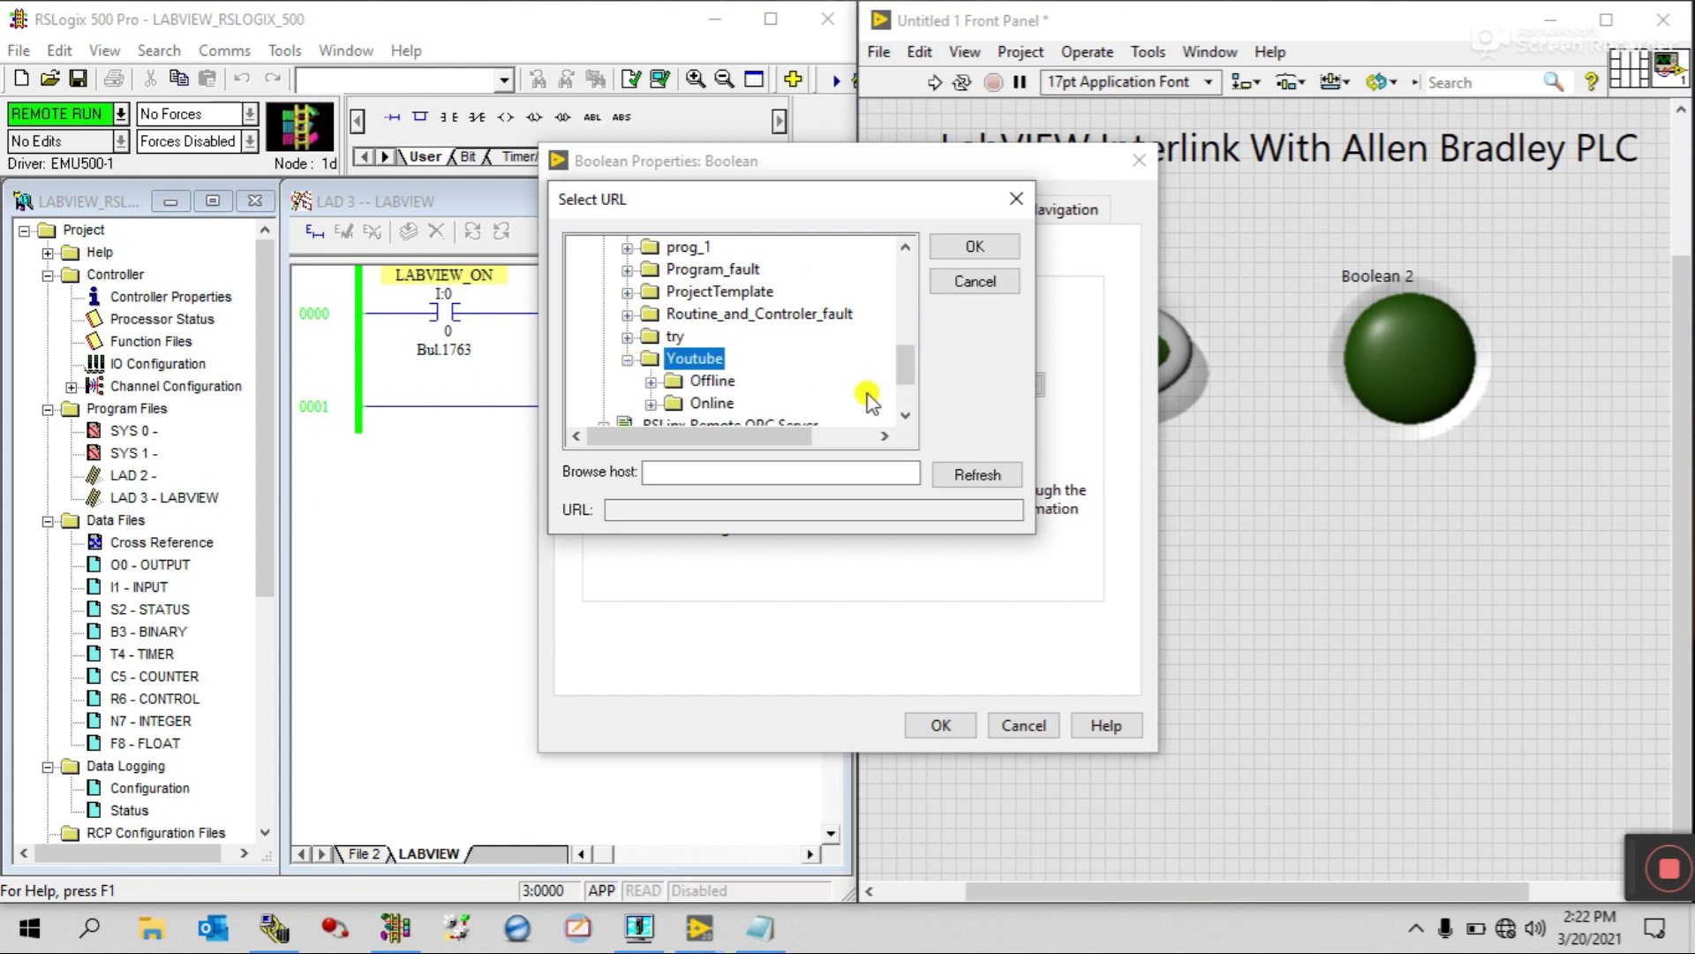
# Choose Online > I1 > I:0.0 as the button's OPC path and accept it
pyautogui.click(905, 414)
pyautogui.click(905, 414)
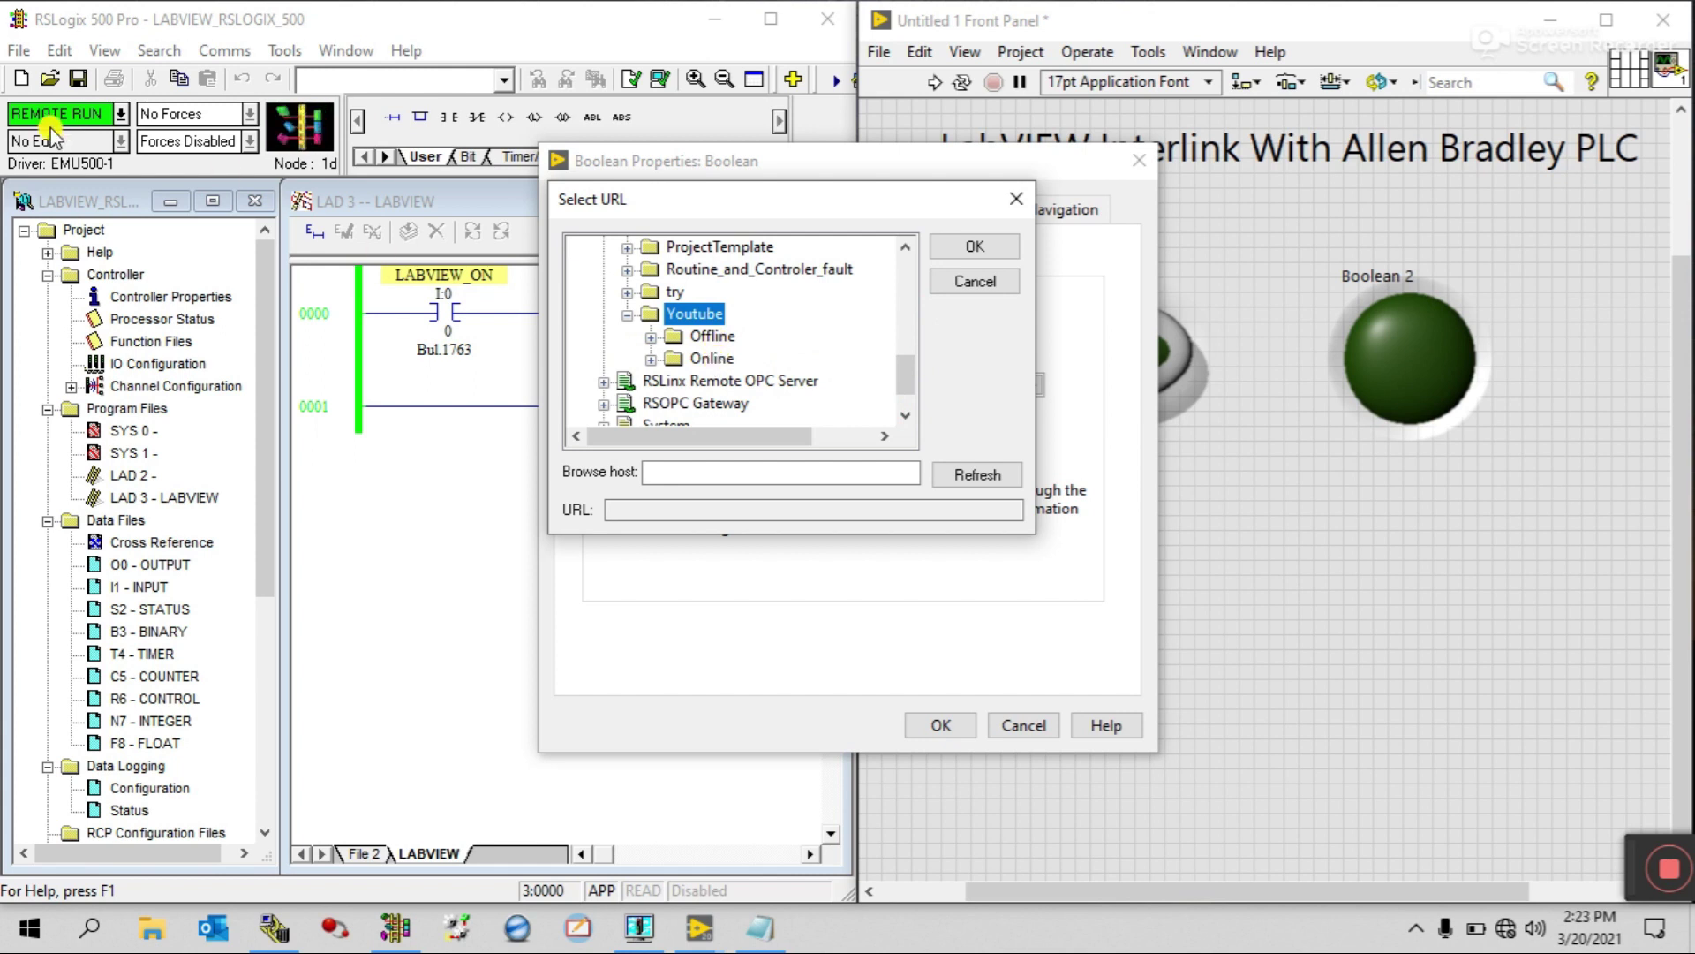
pyautogui.click(652, 360)
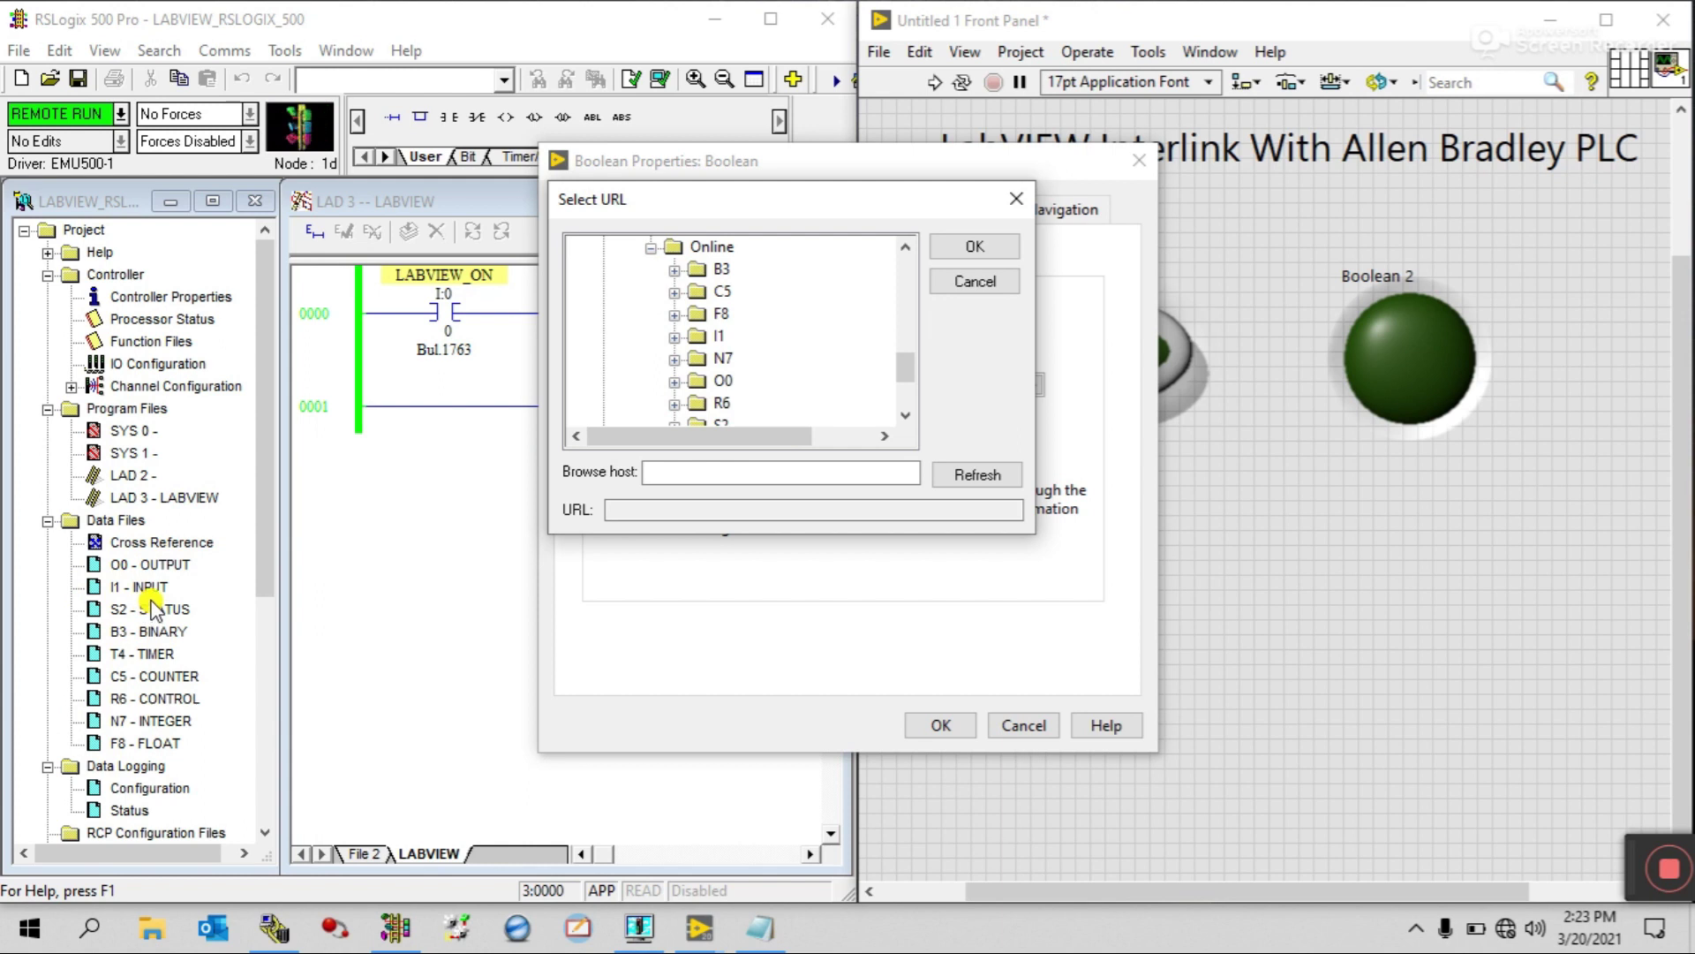
pyautogui.click(675, 336)
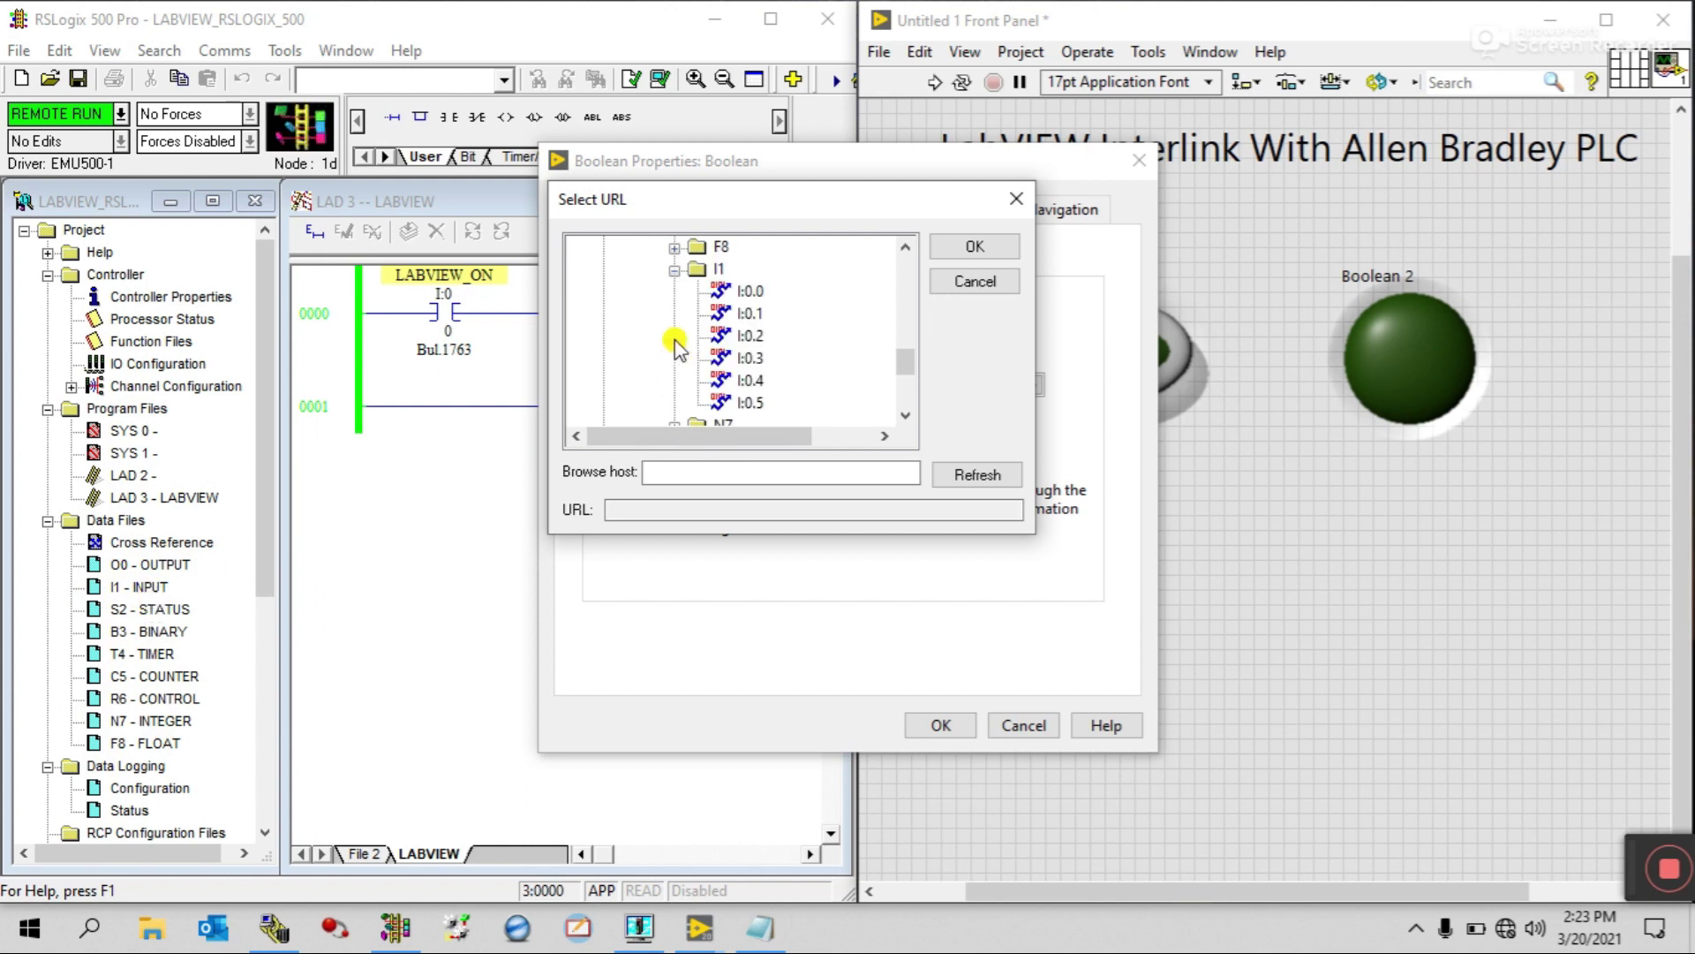
pyautogui.click(749, 291)
pyautogui.click(975, 248)
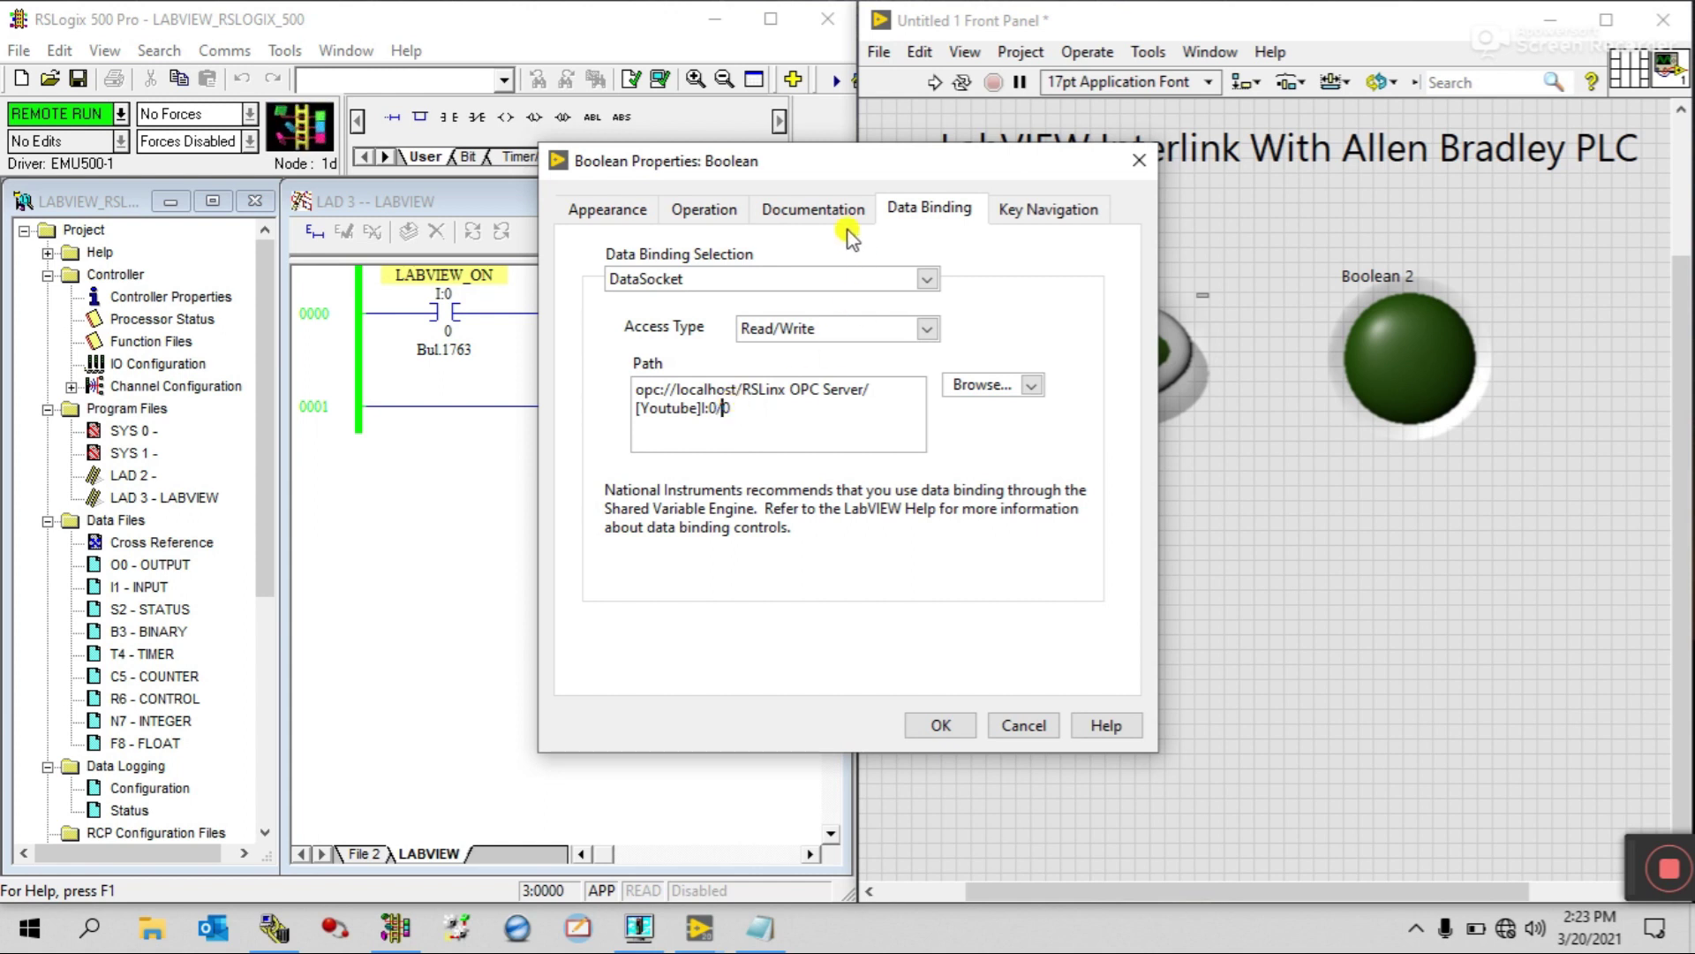
pyautogui.moveTo(822, 168); pyautogui.dragTo(1265, 148)
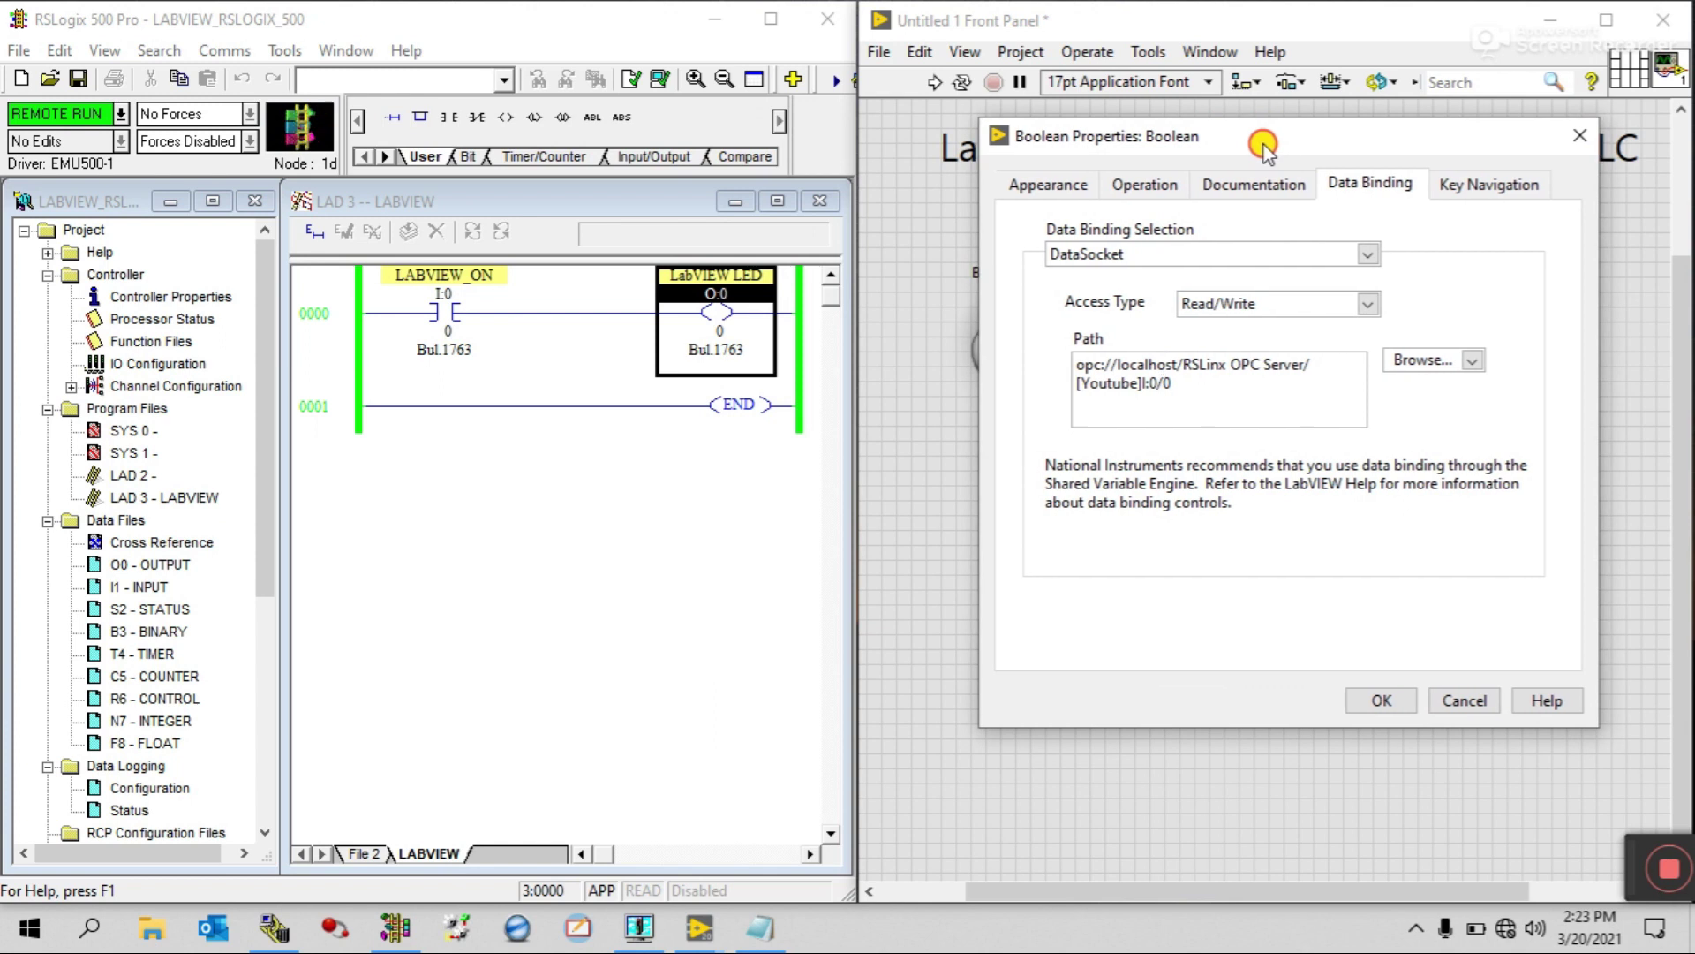
# Verify I:0/0 in the I1 data file is described LABVIEW_ON, then OK the Boolean binding
pyautogui.click(445, 587)
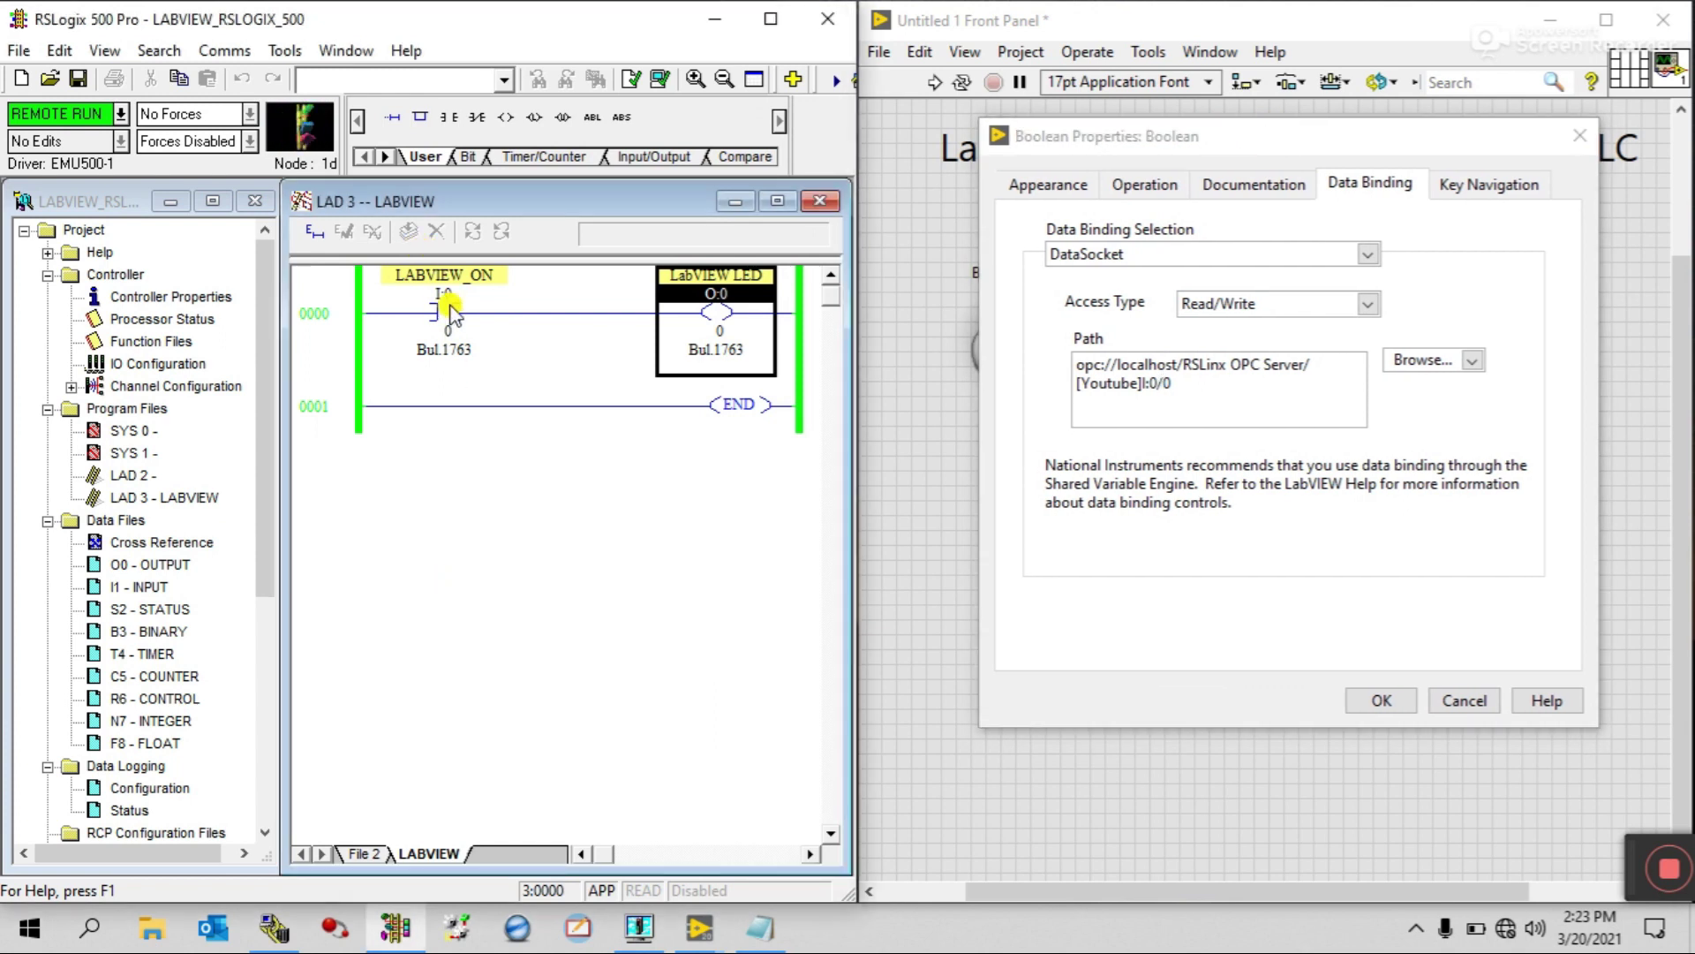
pyautogui.doubleClick(157, 586)
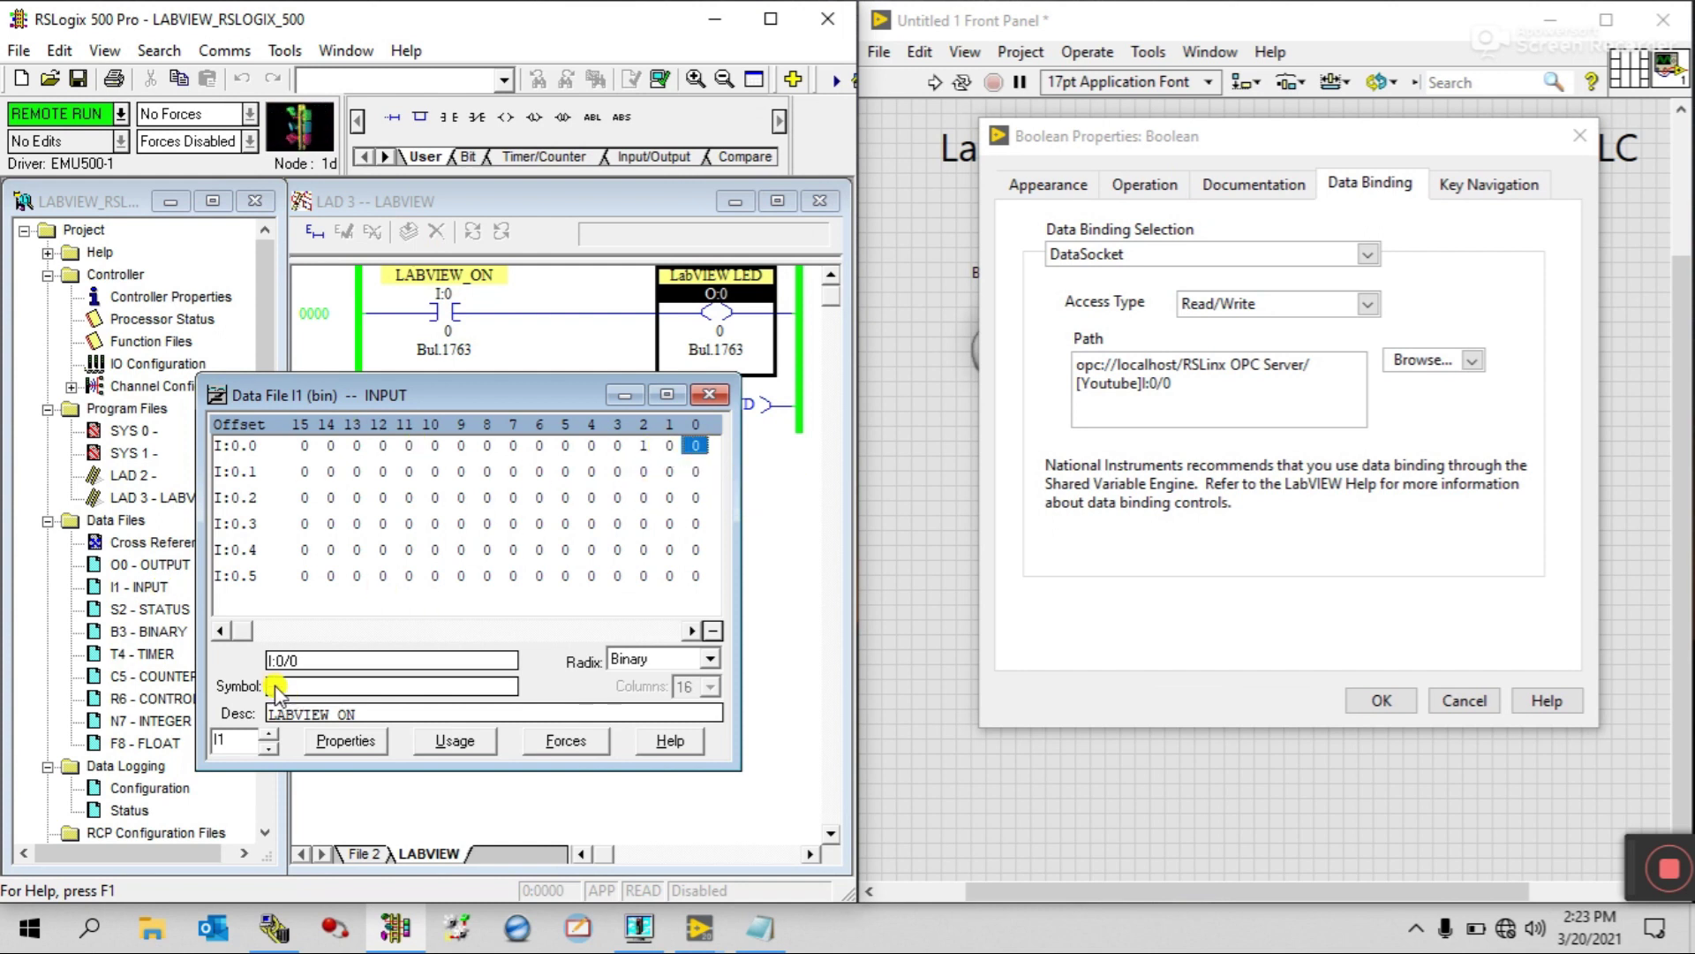
pyautogui.doubleClick(282, 659)
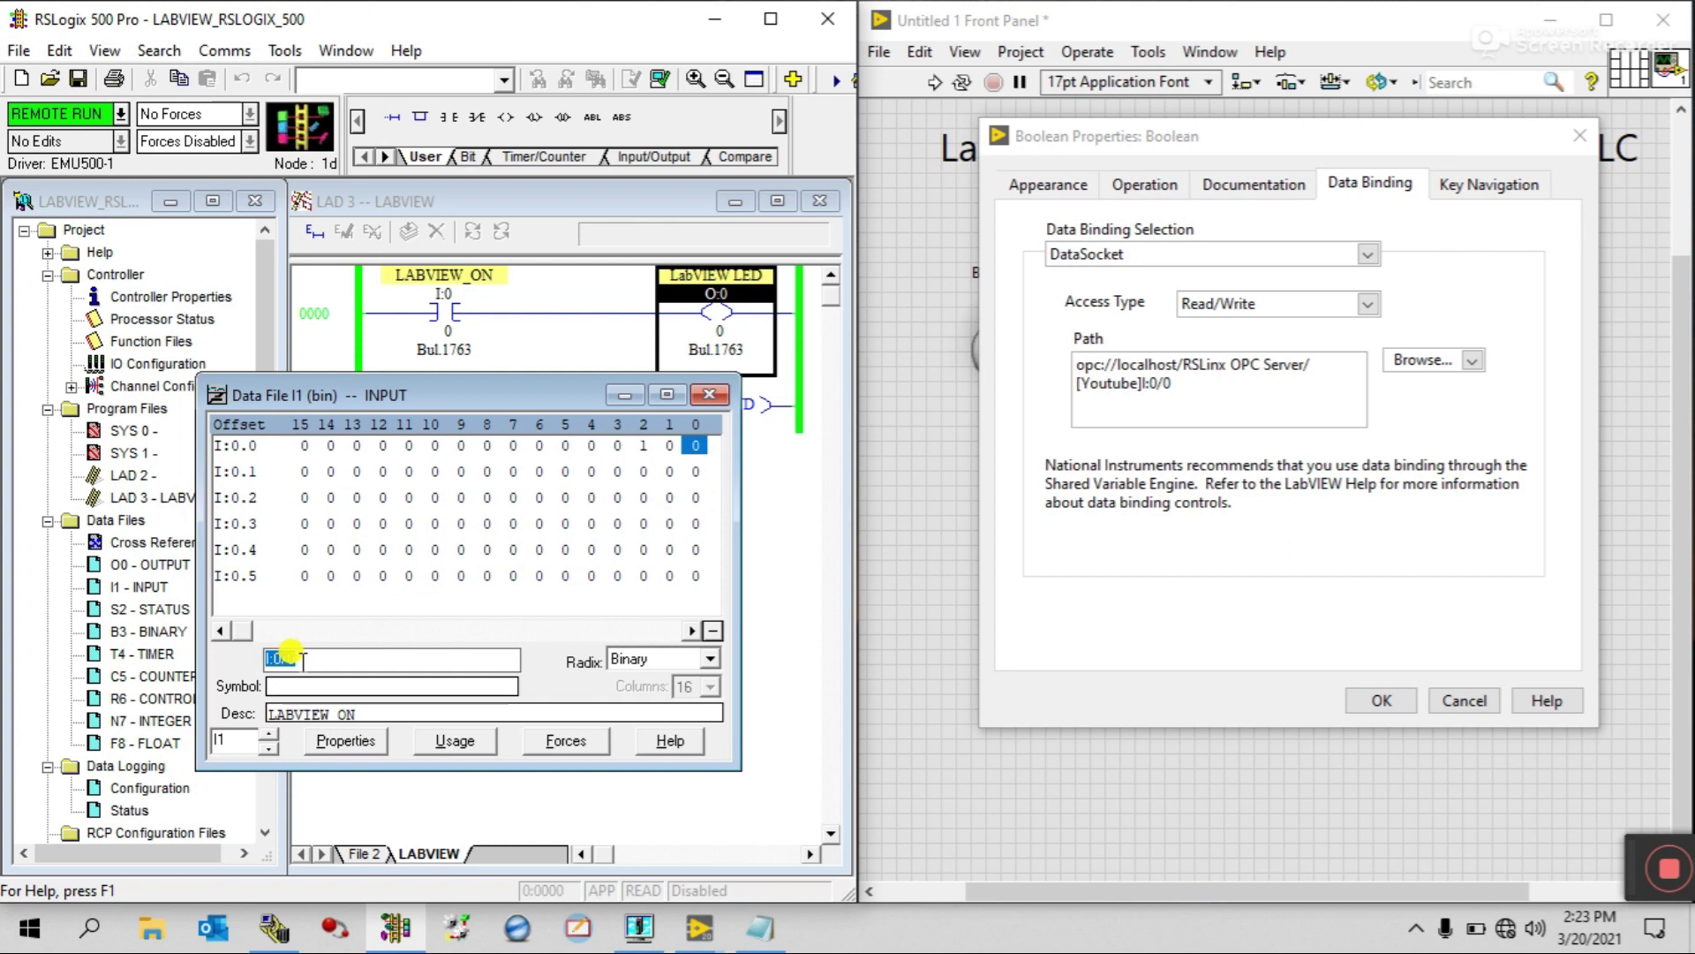
pyautogui.click(245, 448)
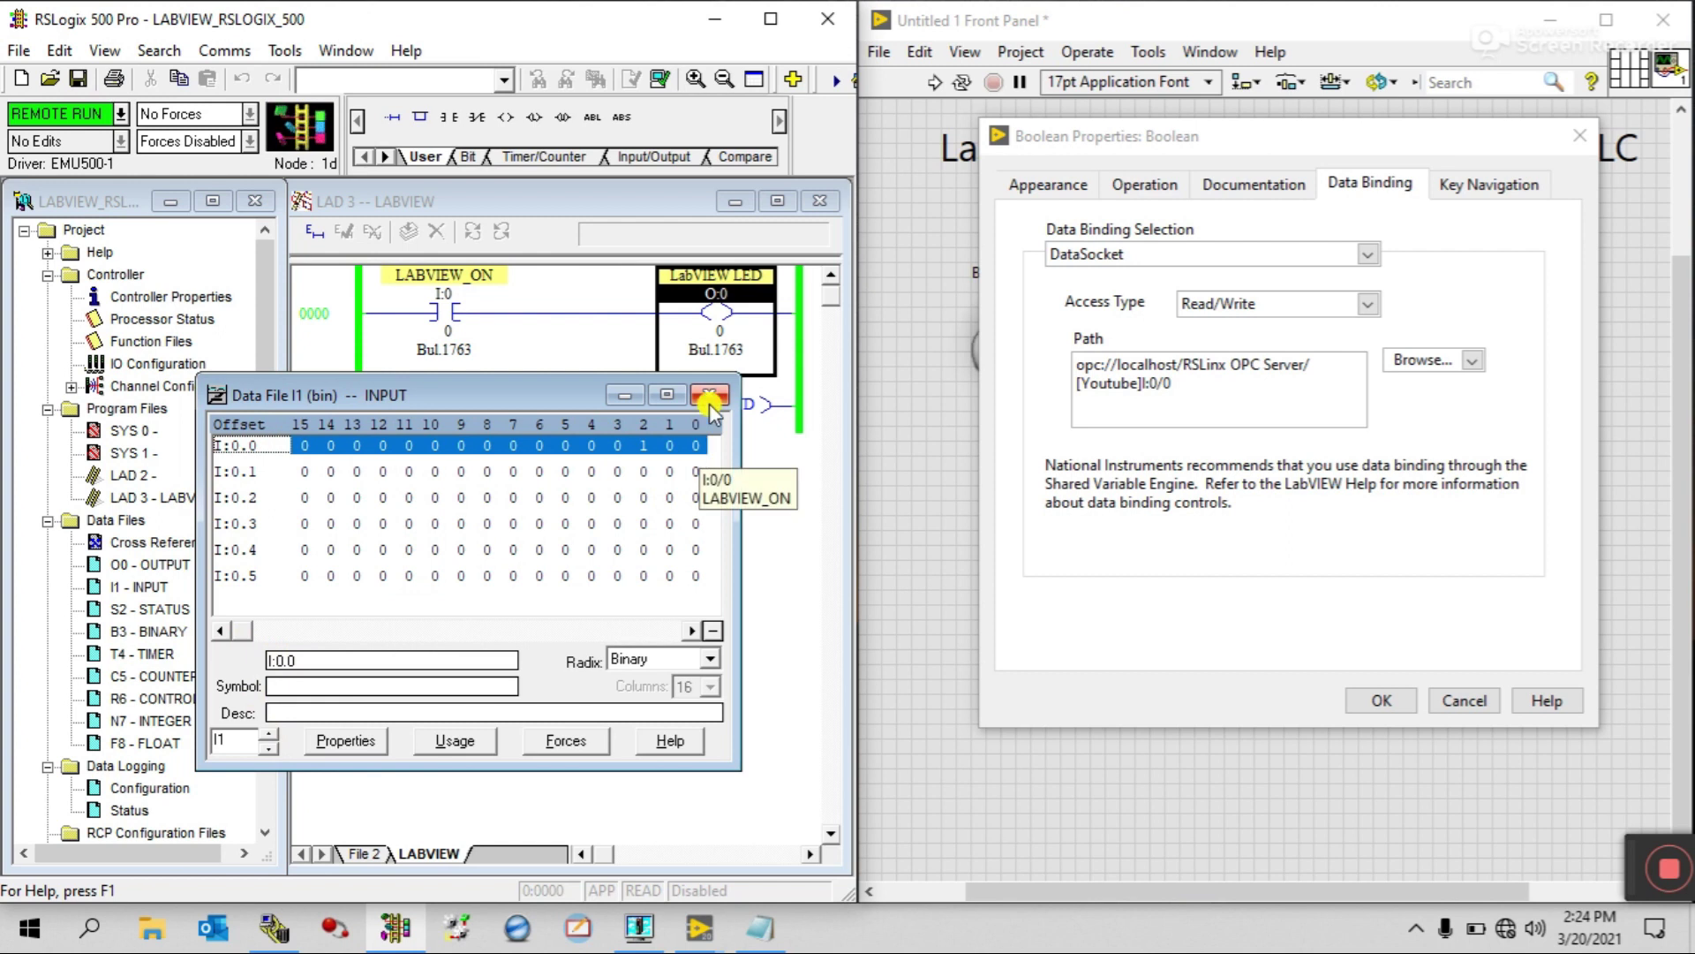
pyautogui.click(696, 445)
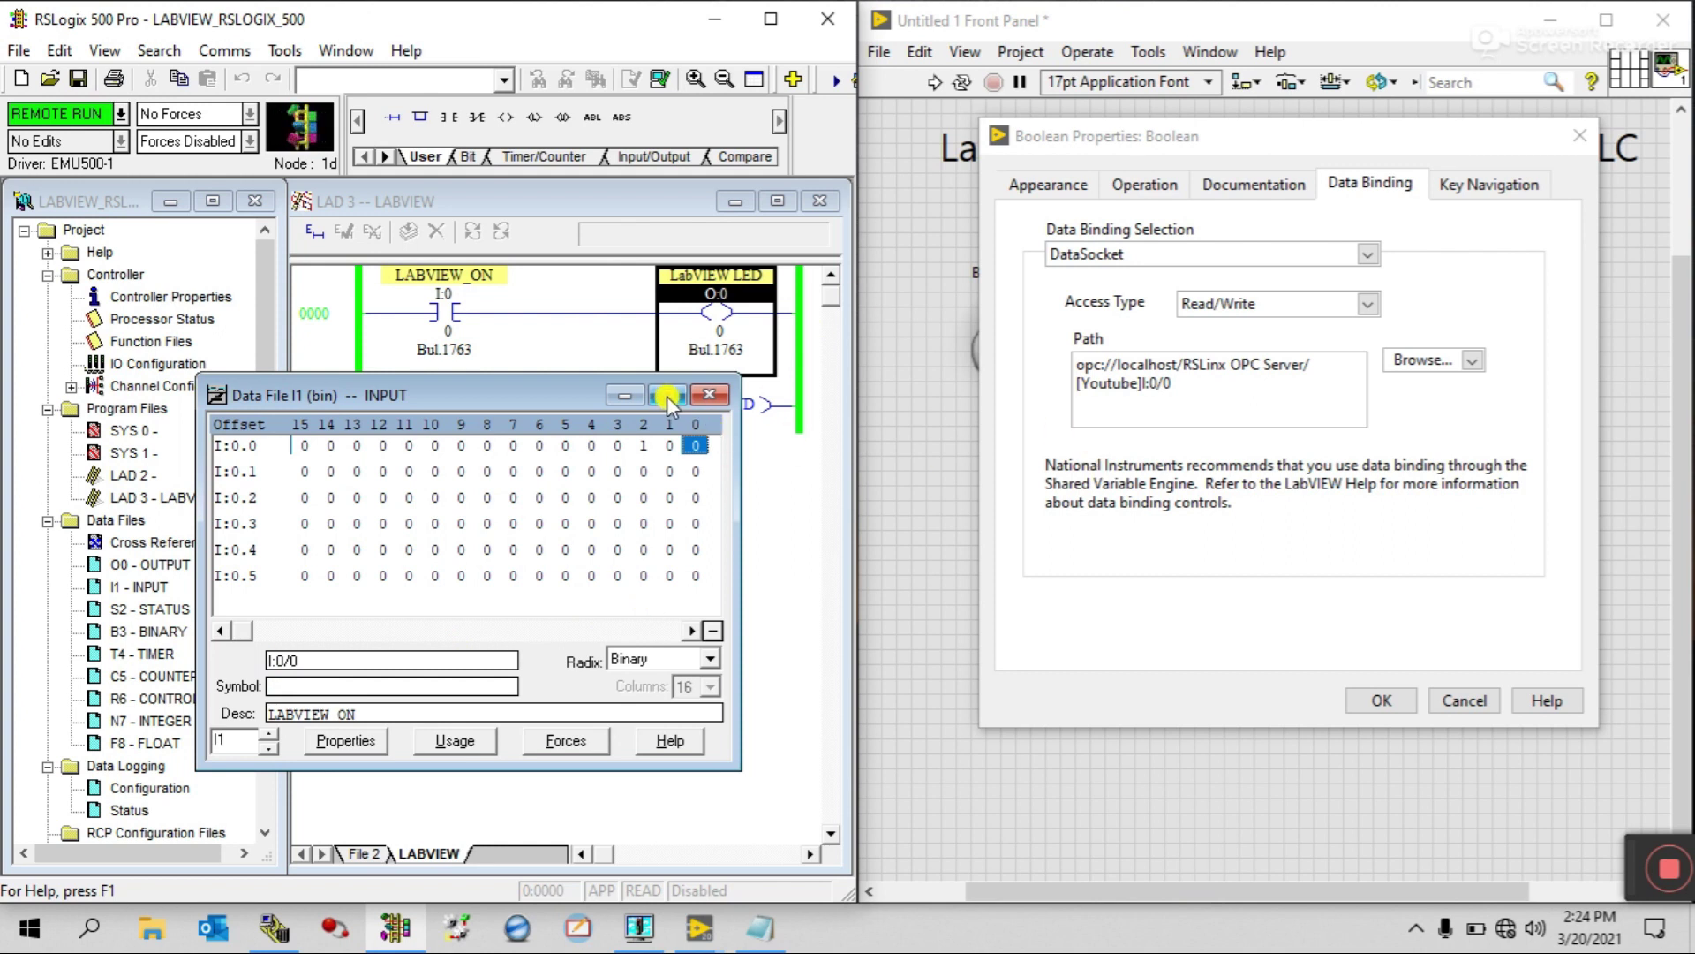
pyautogui.click(709, 394)
pyautogui.click(1200, 391)
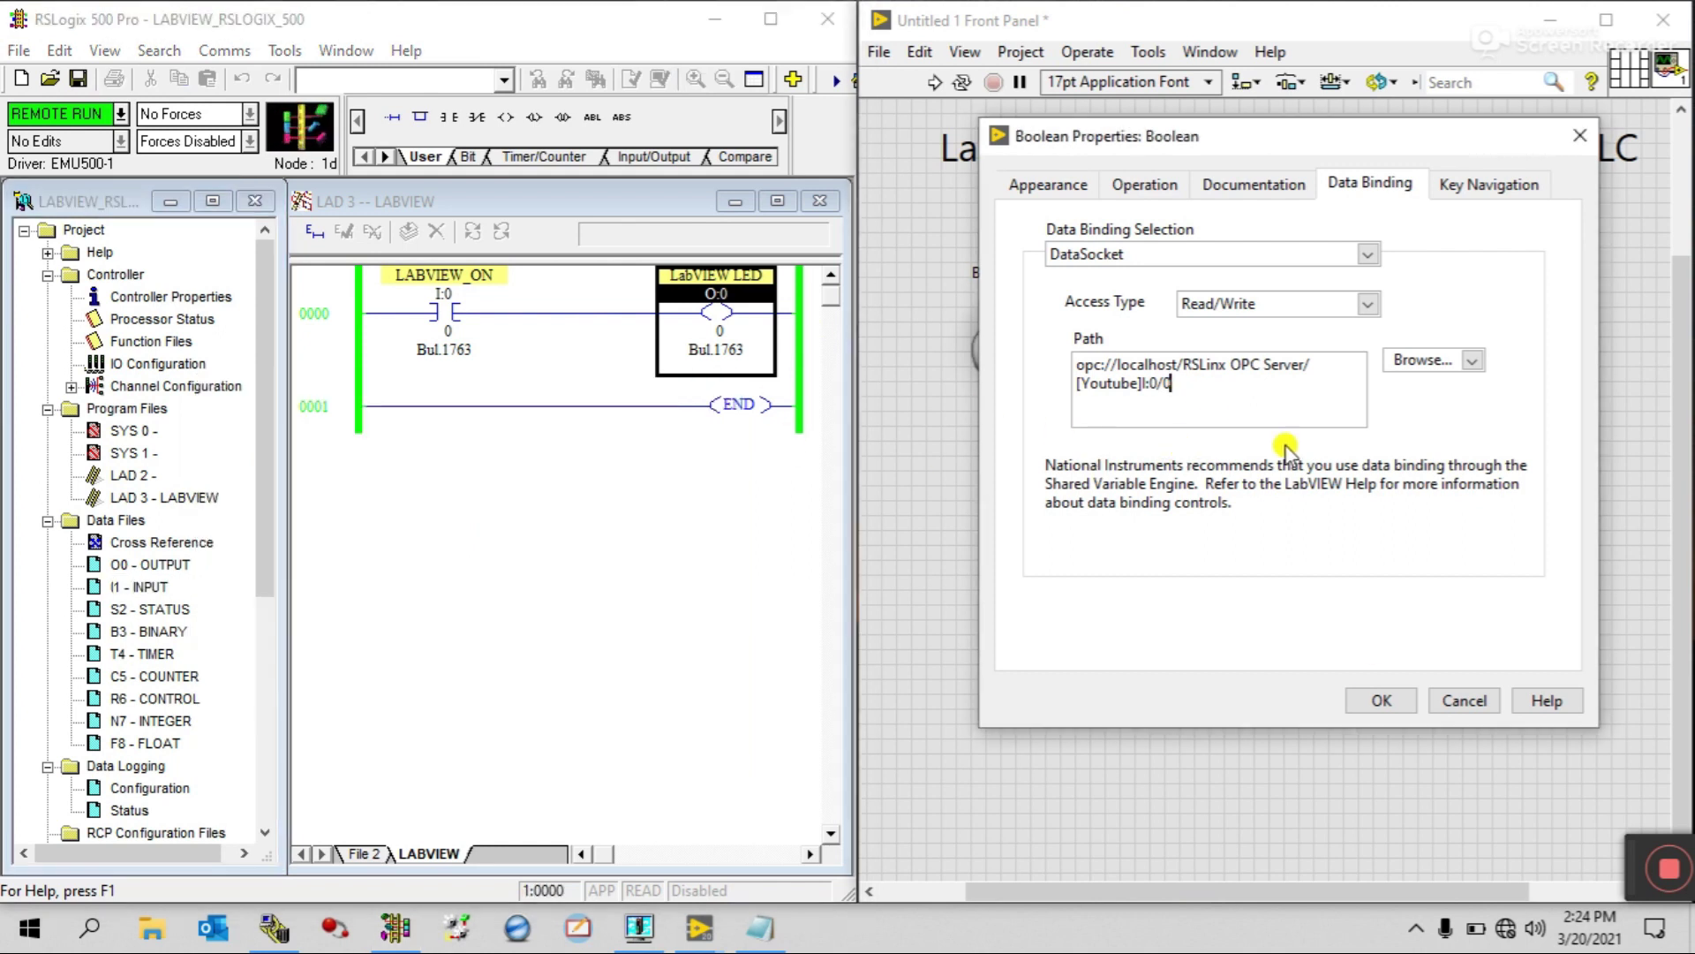
pyautogui.click(1380, 702)
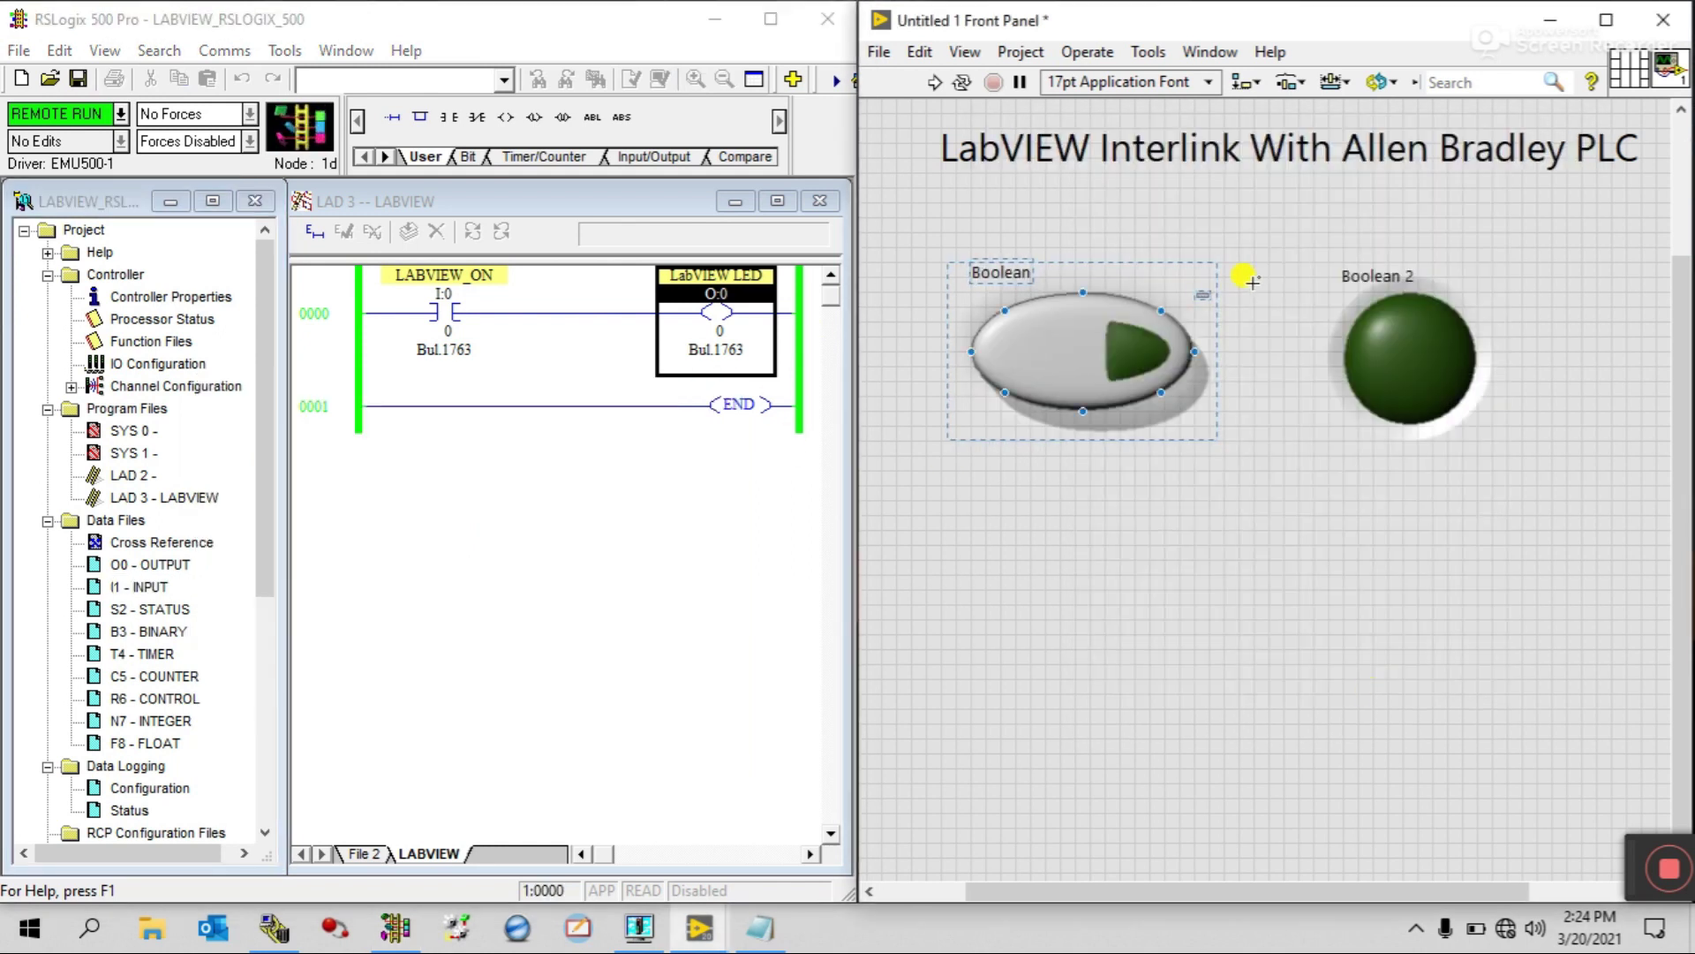
# Draw a While Loop around the Boolean and Boolean 2 terminals
pyautogui.click(1254, 282)
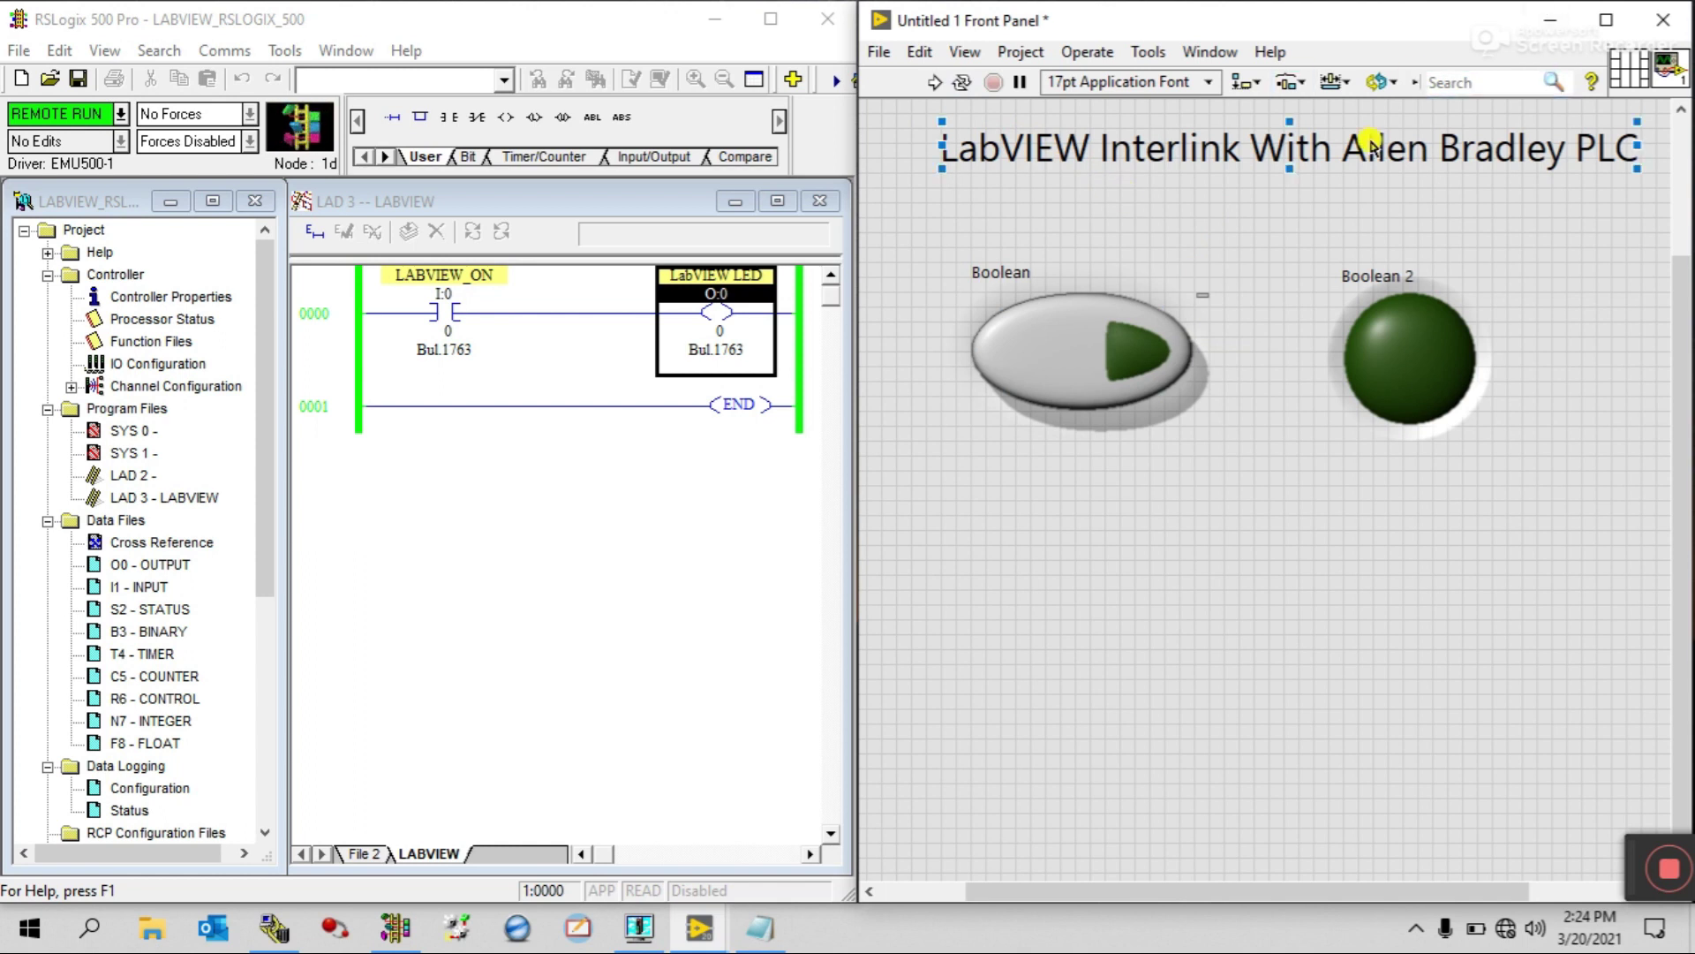
pyautogui.hotkey('ctrl', 't')
pyautogui.rightClick(1047, 146)
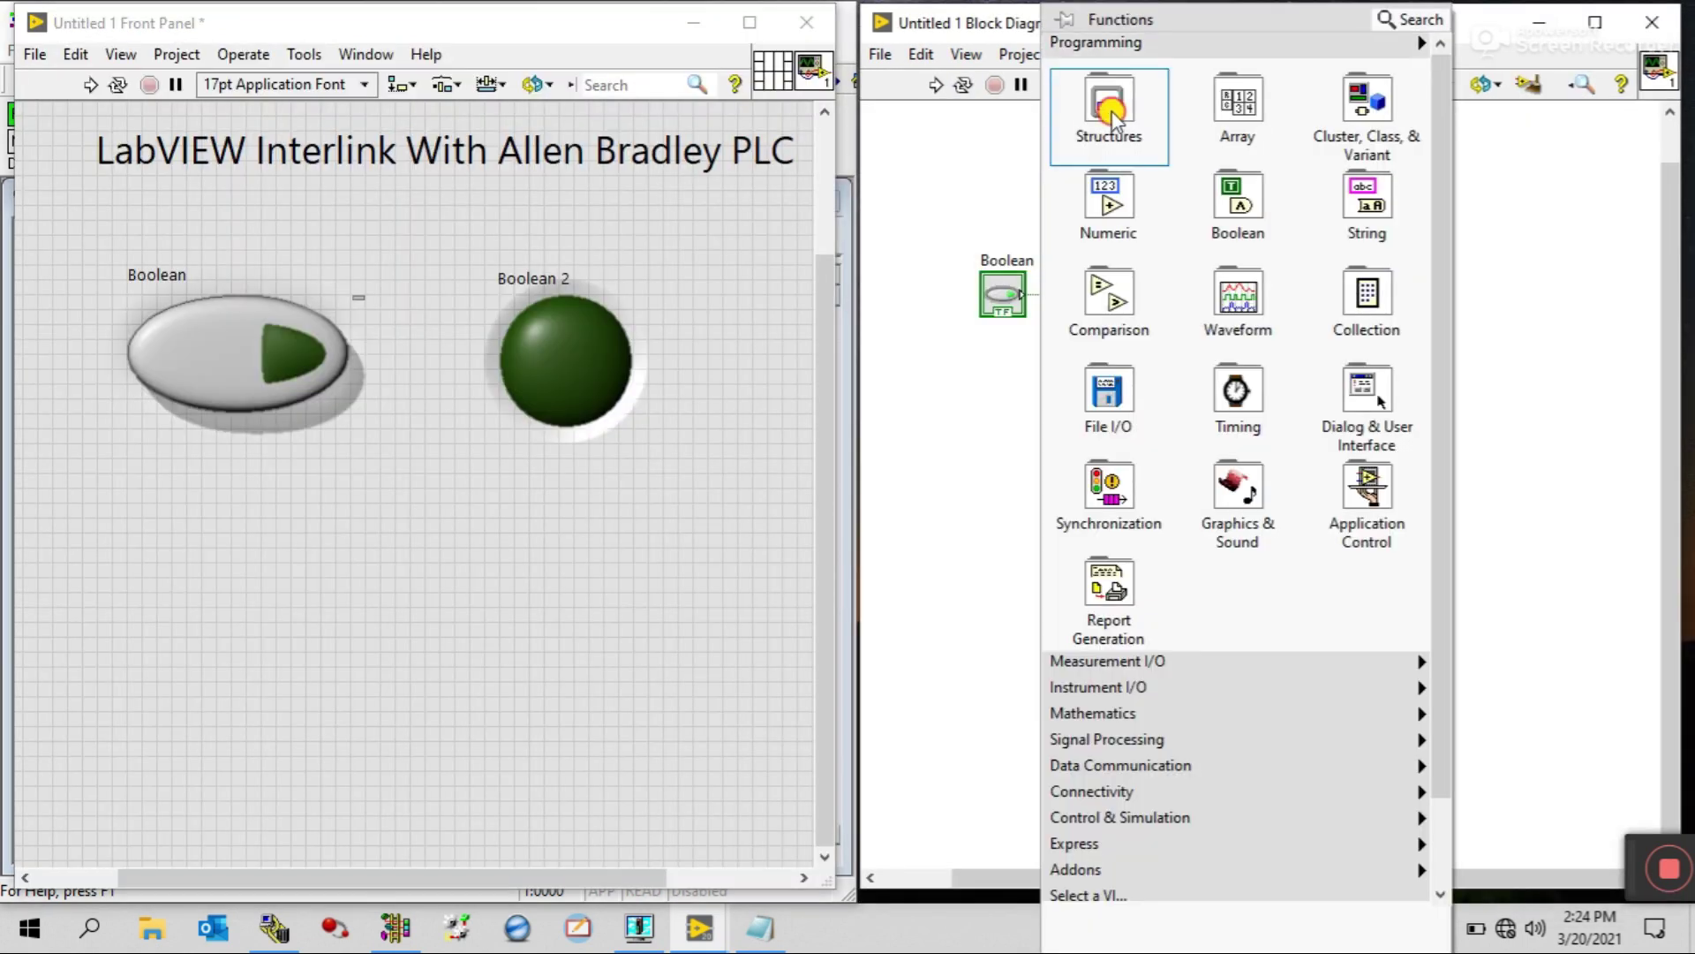
pyautogui.moveTo(1109, 106)
pyautogui.click(1368, 210)
pyautogui.moveTo(898, 189); pyautogui.dragTo(1551, 478)
# Create a stop button control for the loop condition and enlarge it on the front panel
pyautogui.click(1519, 460)
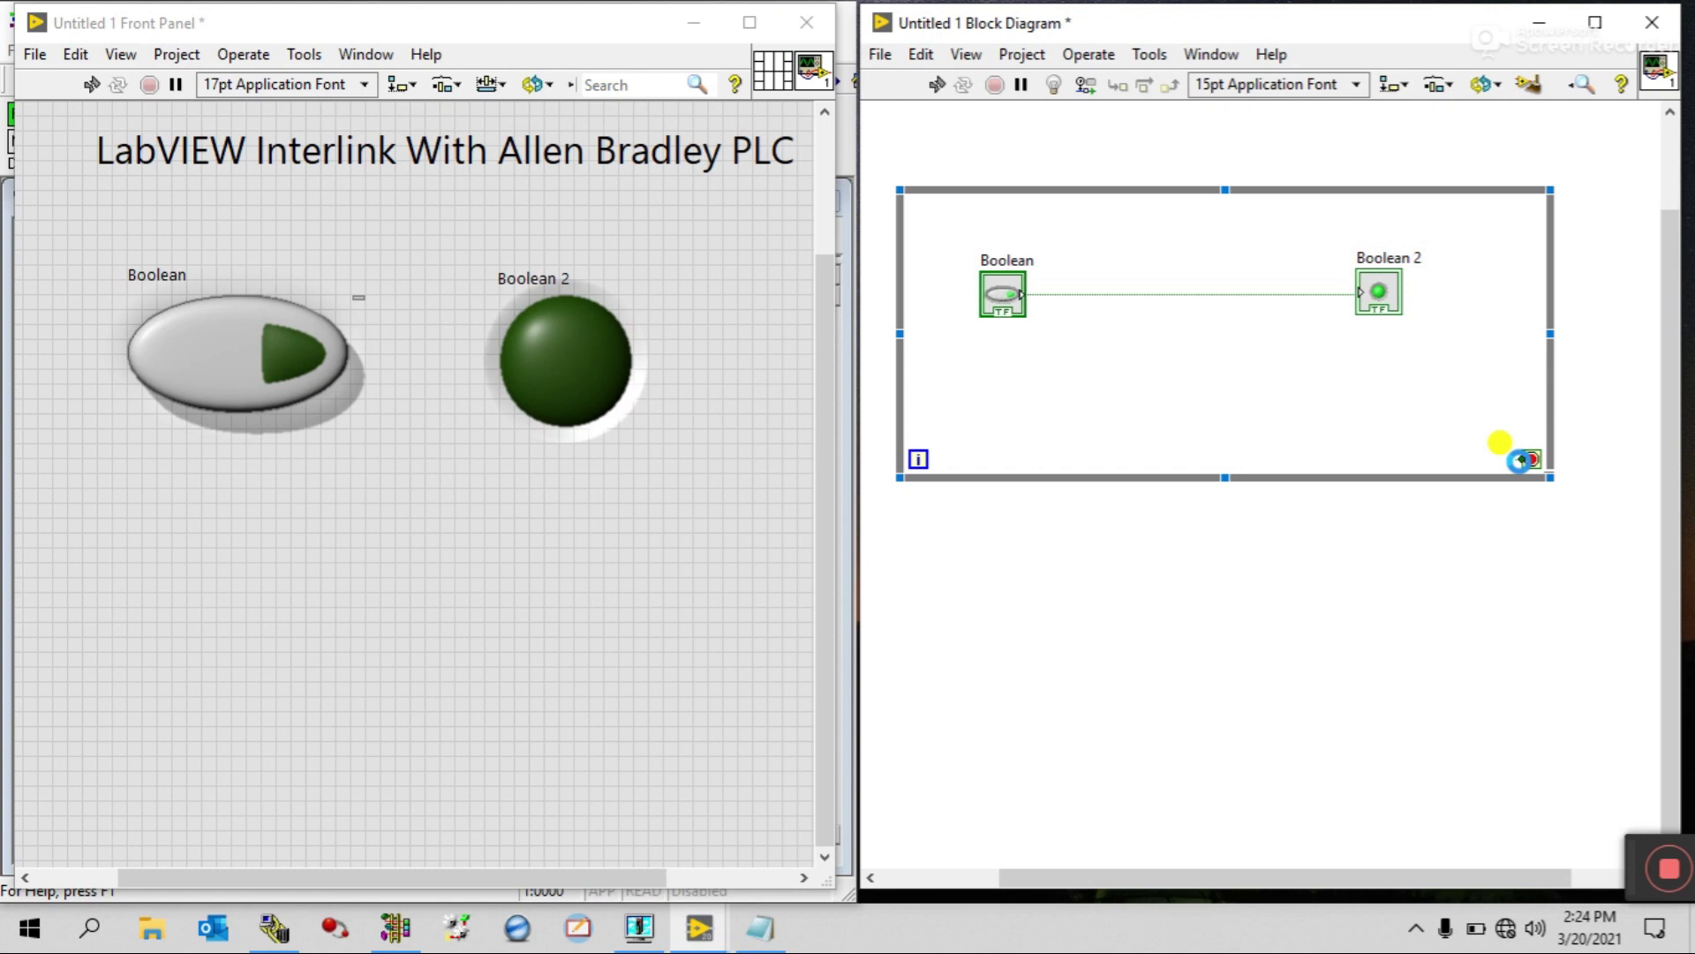
pyautogui.rightClick(1530, 459)
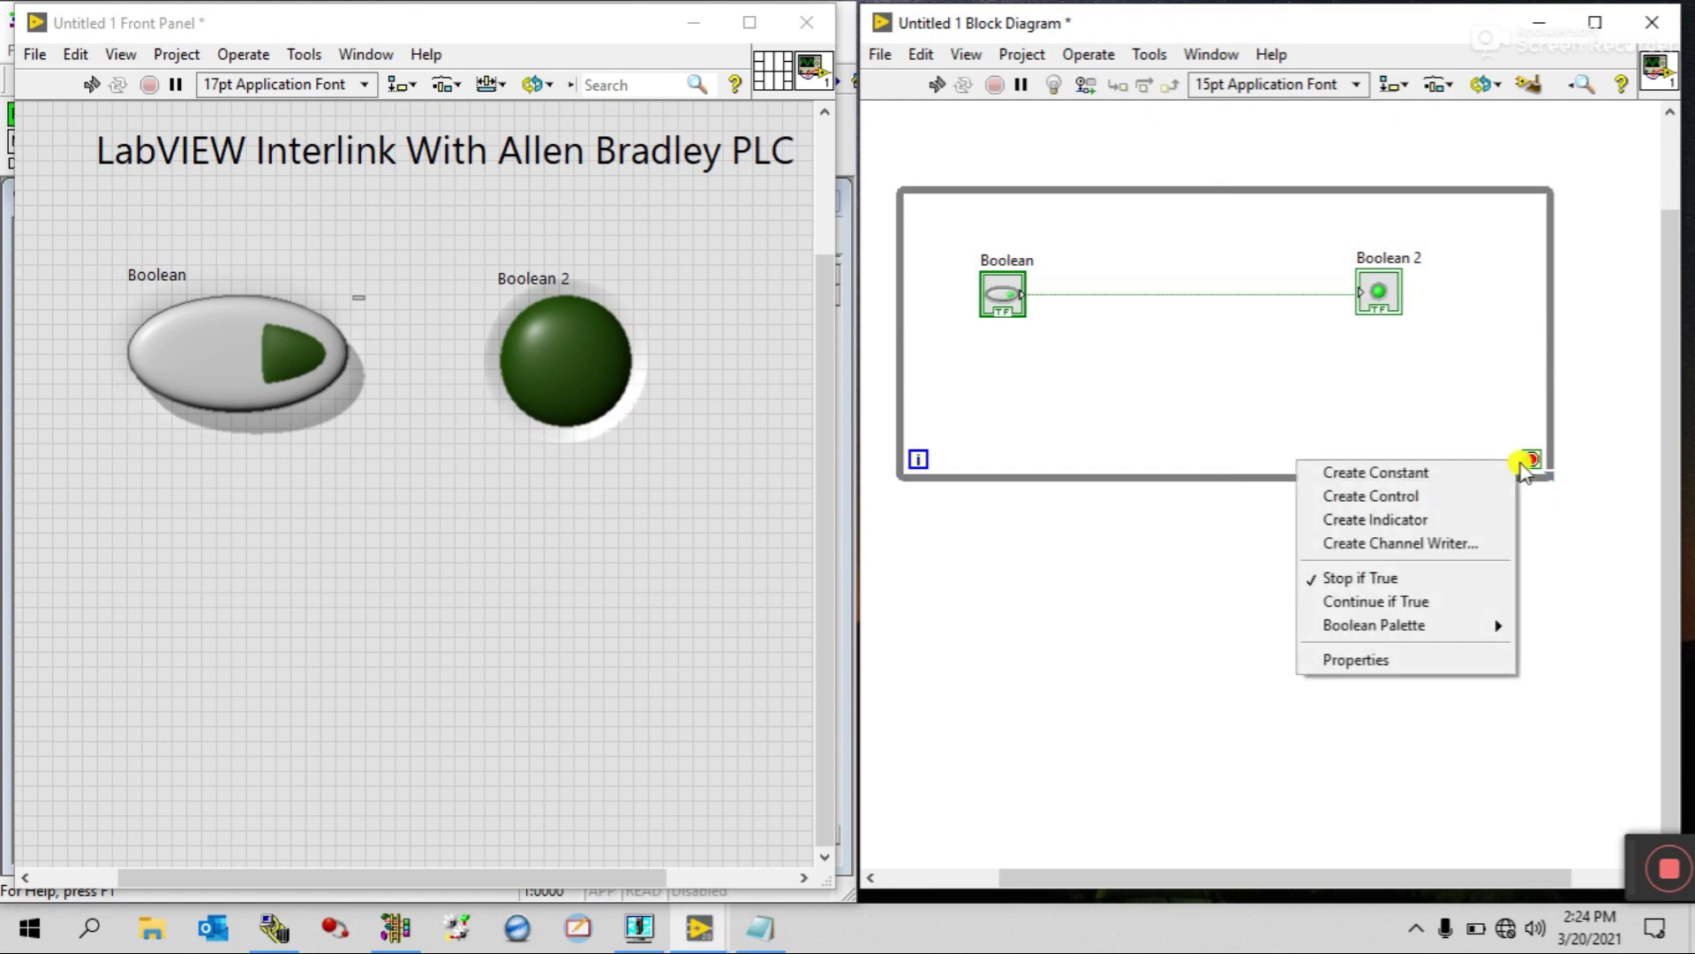
pyautogui.click(1463, 491)
pyautogui.hotkey('ctrl', 'e')
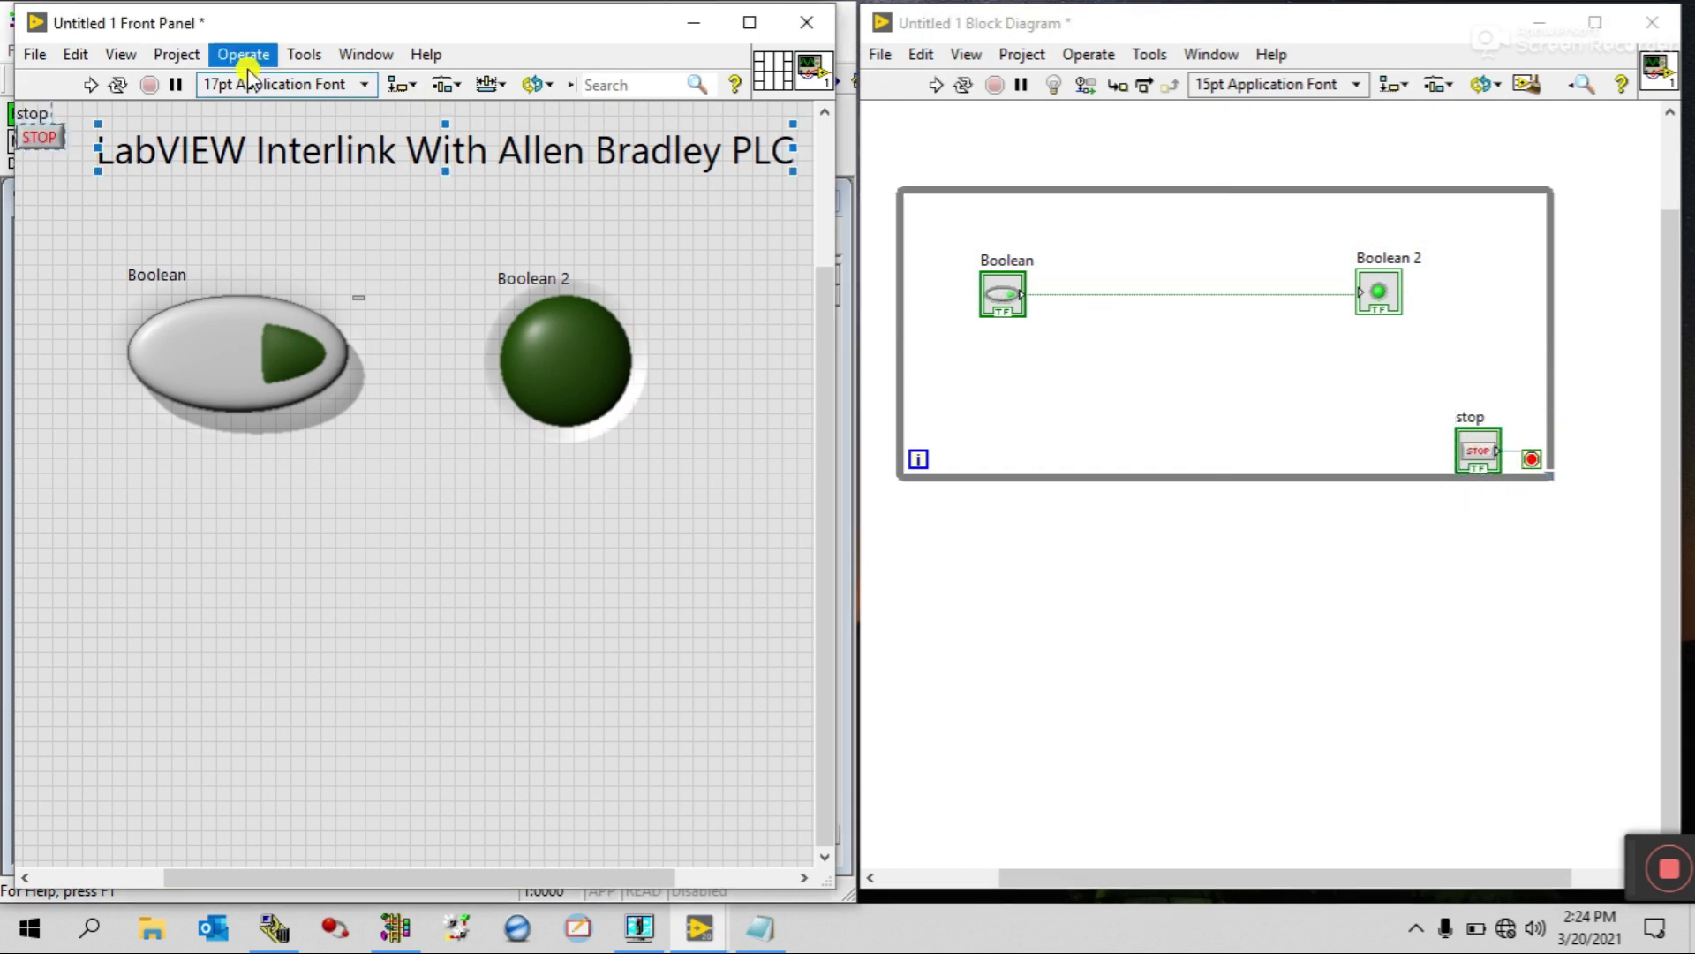
pyautogui.click(49, 137)
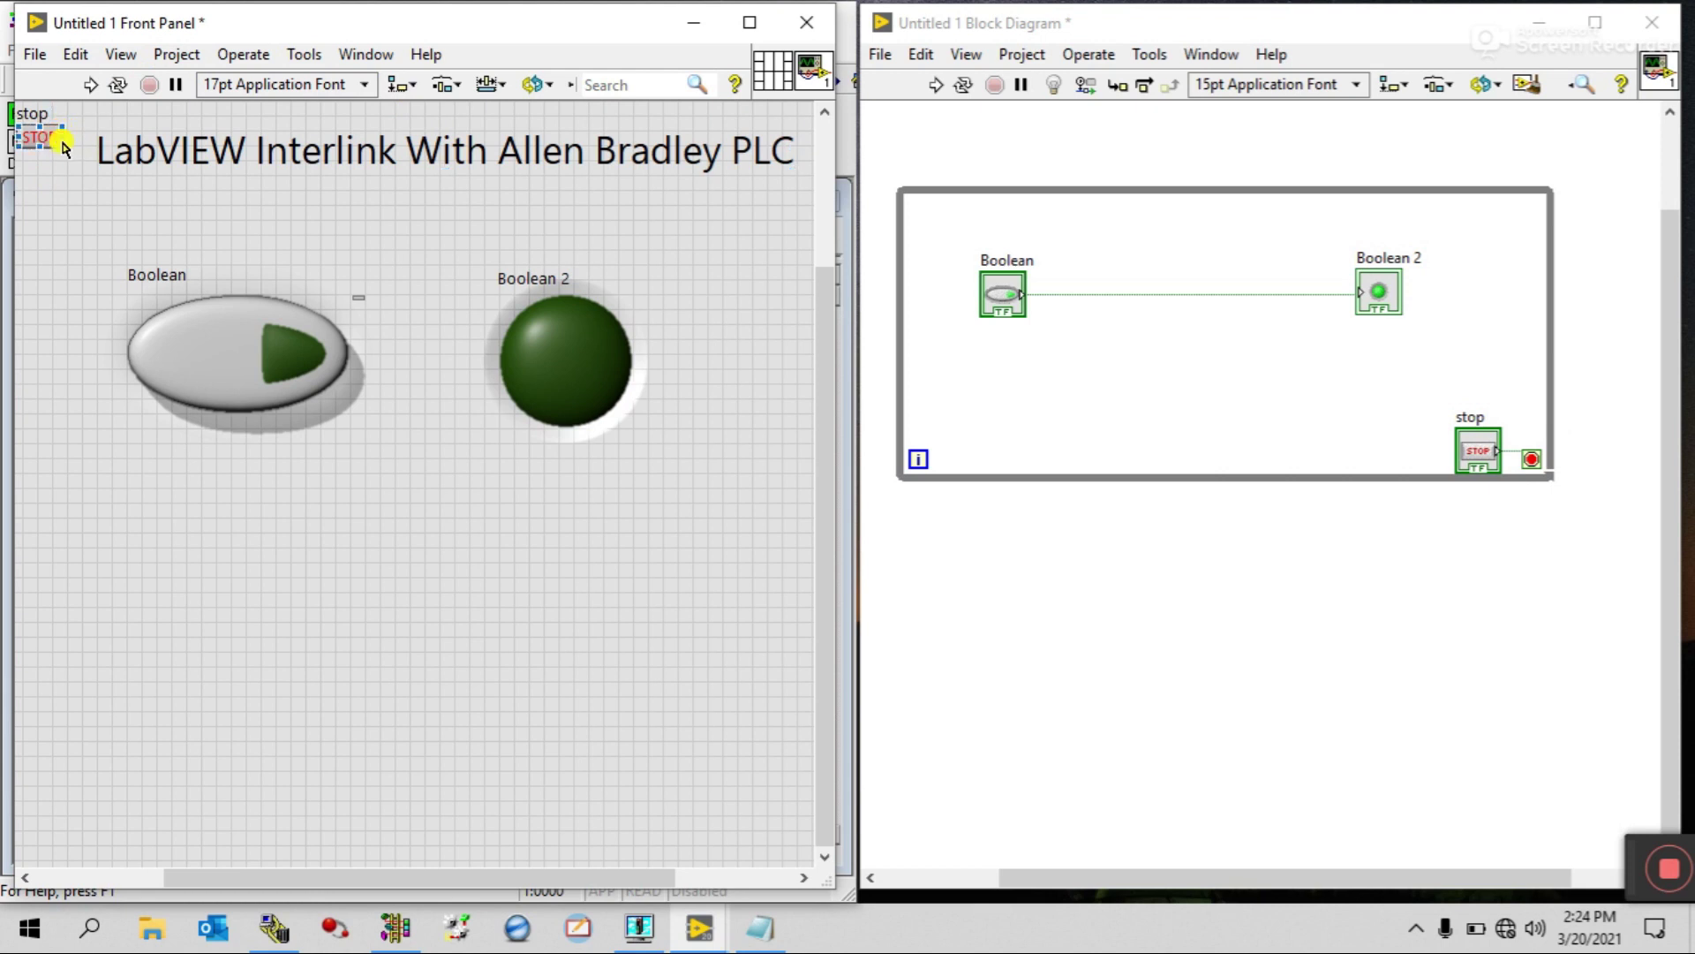
pyautogui.moveTo(55, 141); pyautogui.dragTo(425, 555)
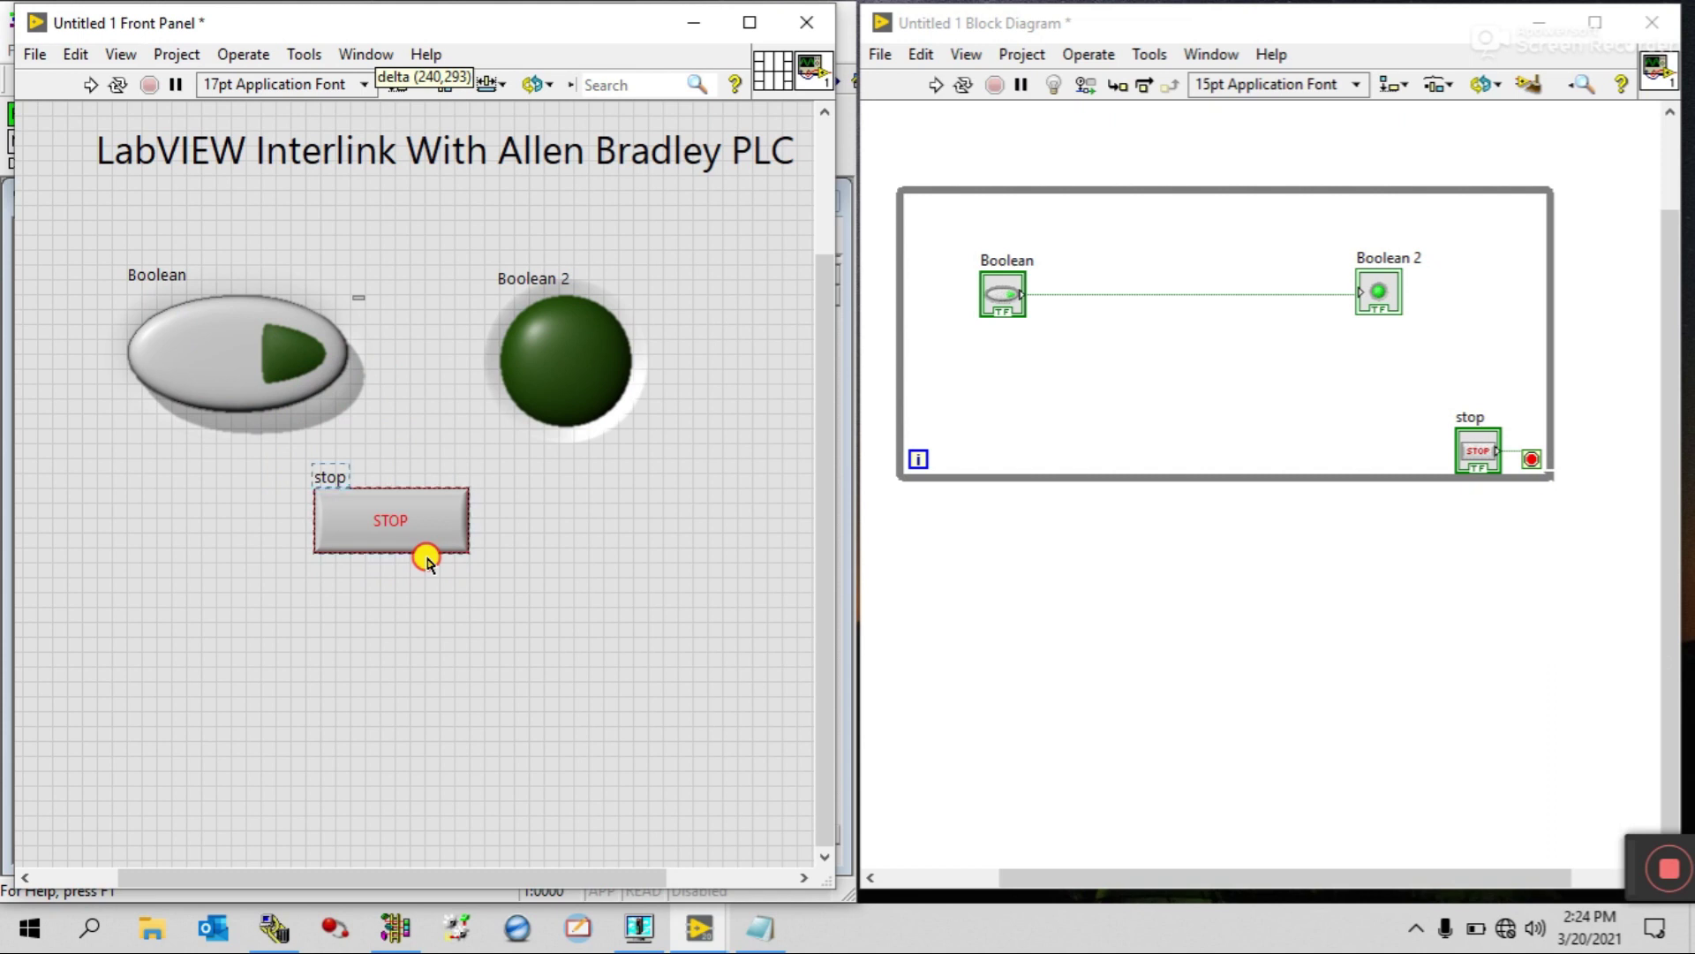
pyautogui.moveTo(568, 23); pyautogui.dragTo(1392, 28)
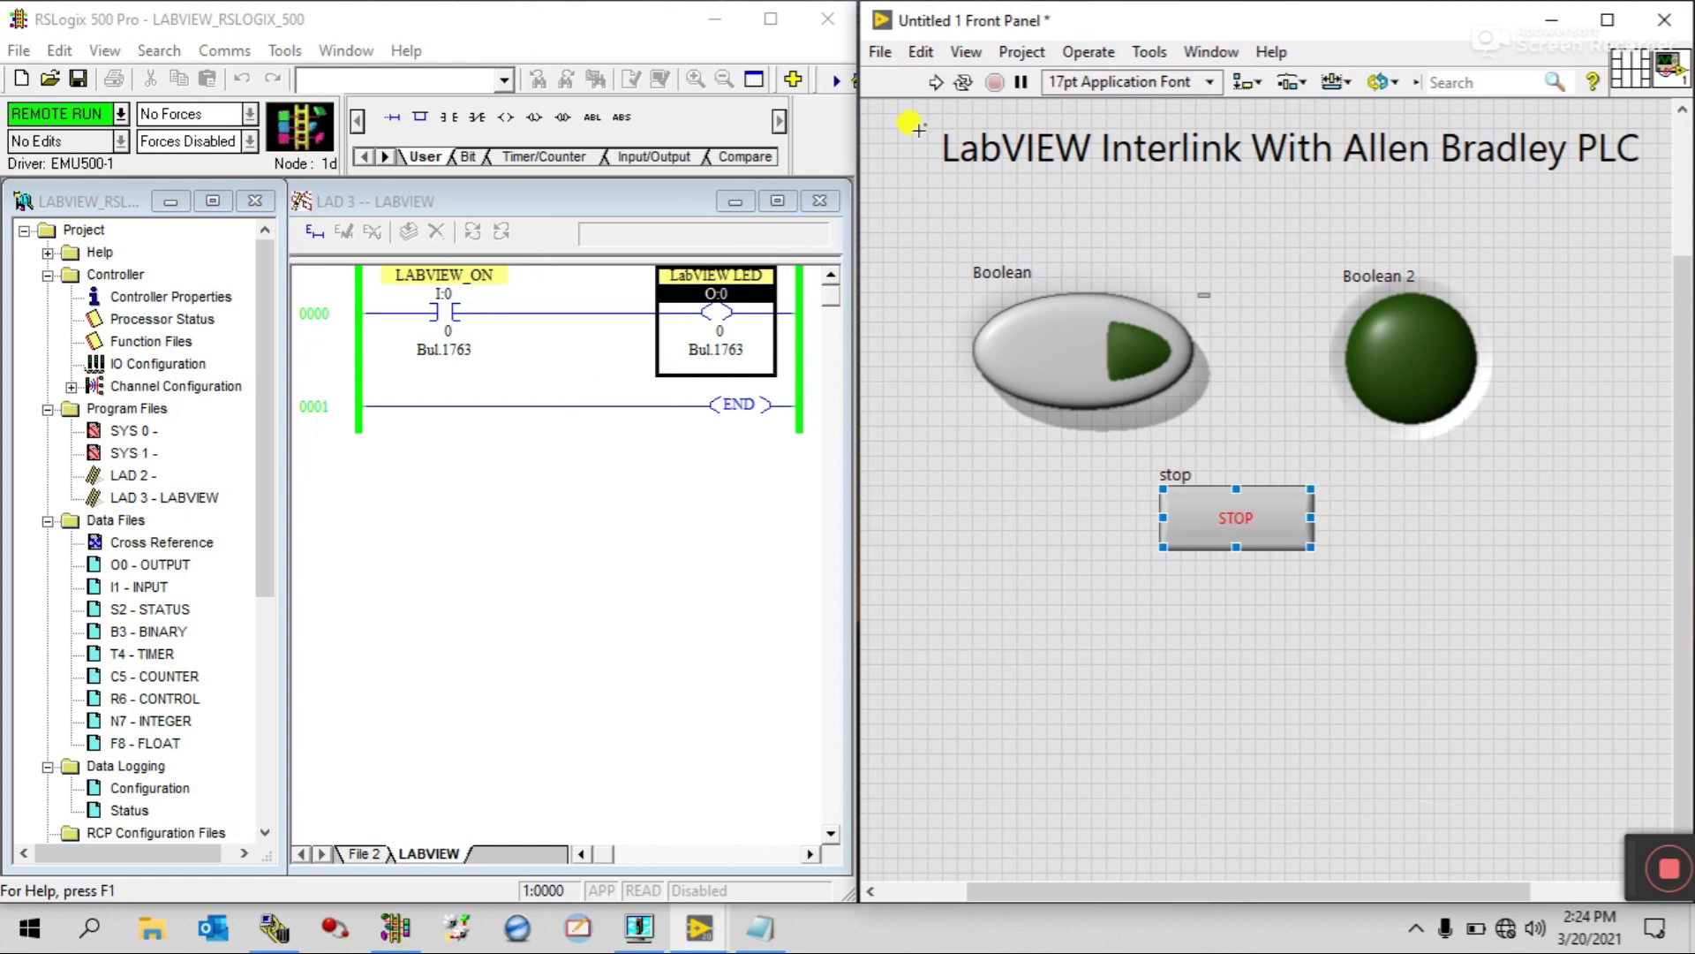
pyautogui.click(941, 83)
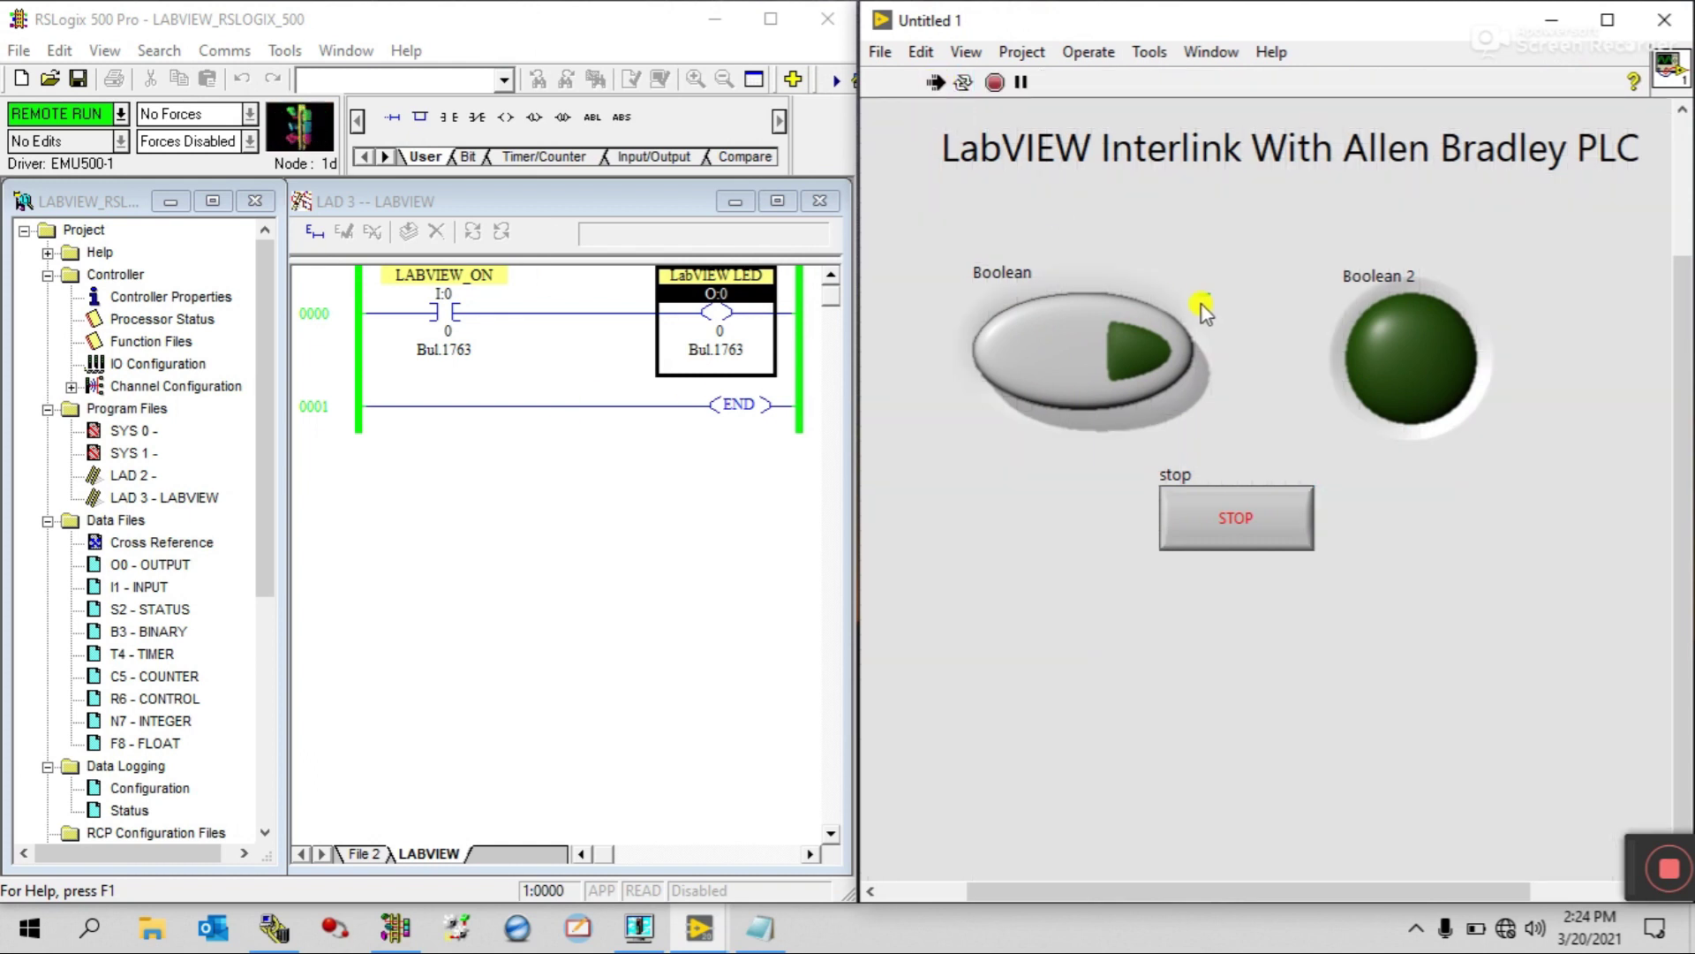
pyautogui.moveTo(1205, 305)
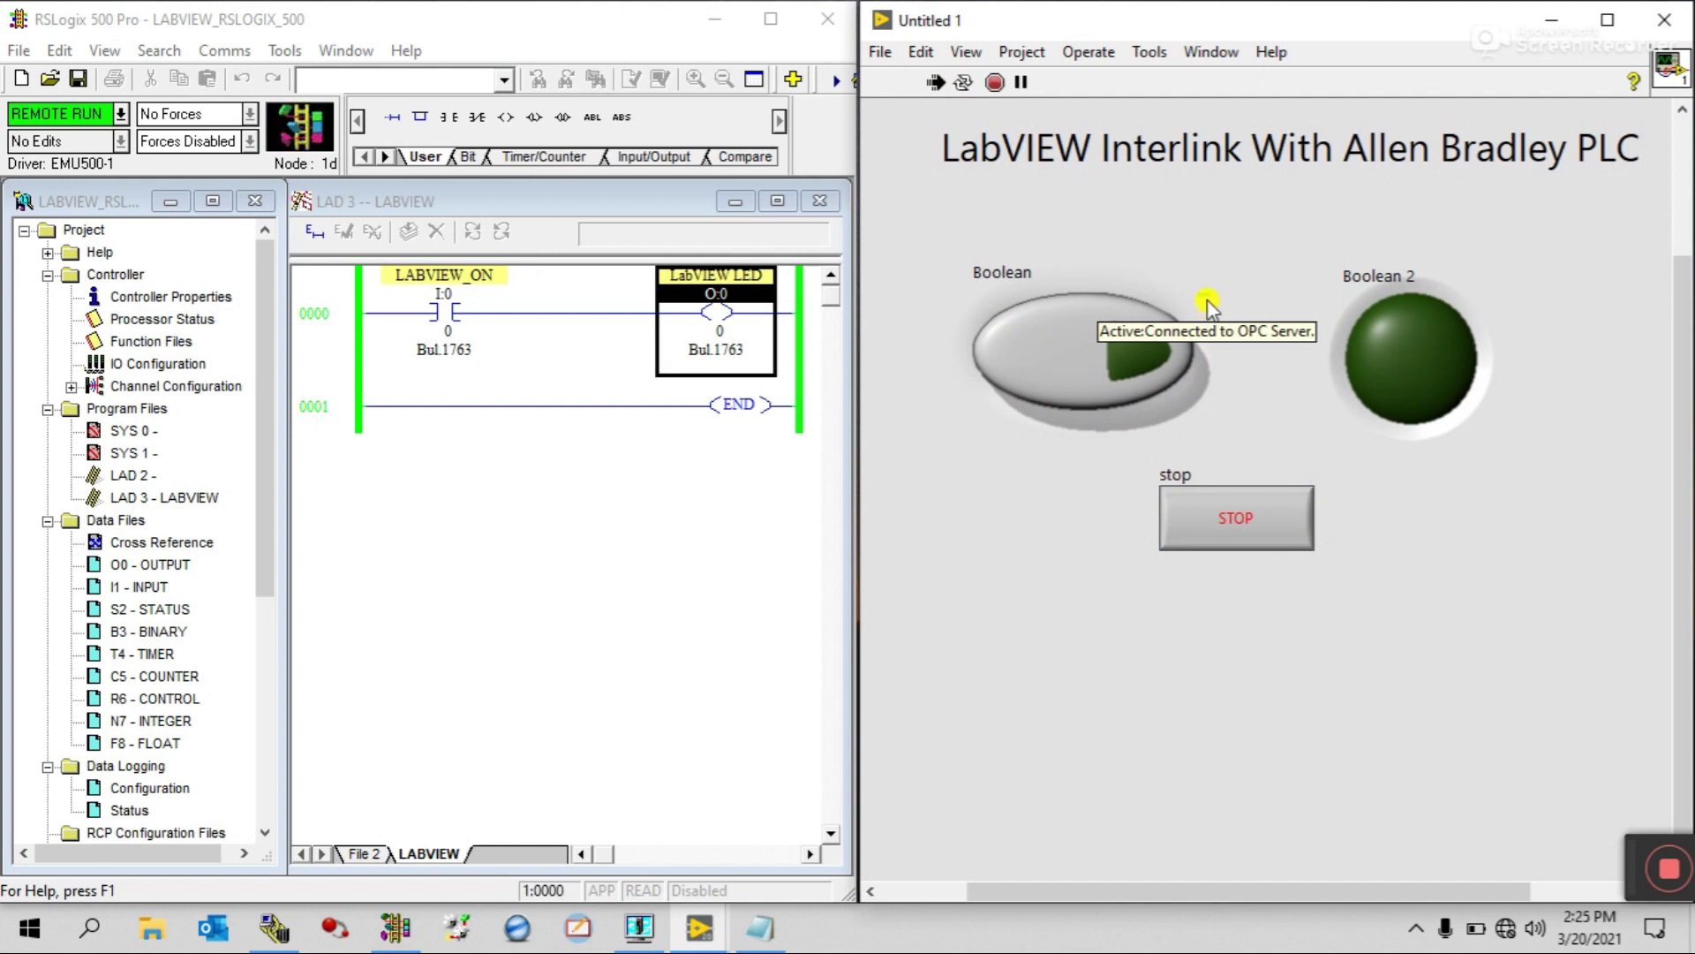
pyautogui.click(1132, 364)
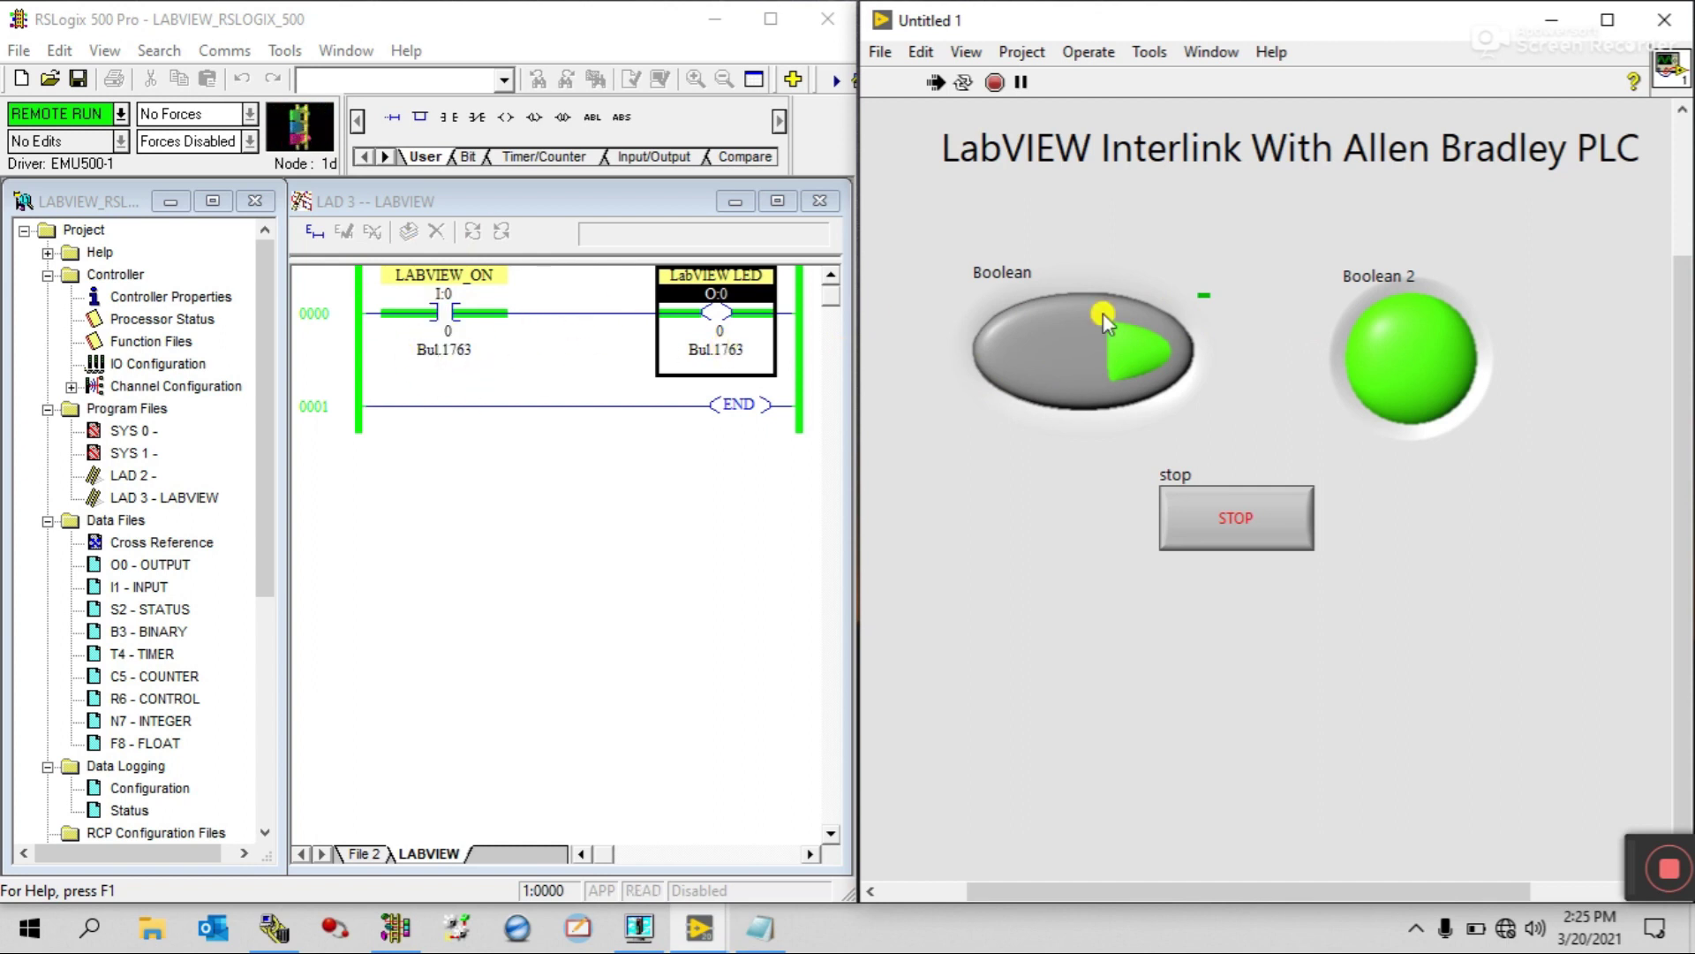
pyautogui.click(1135, 358)
pyautogui.click(1136, 358)
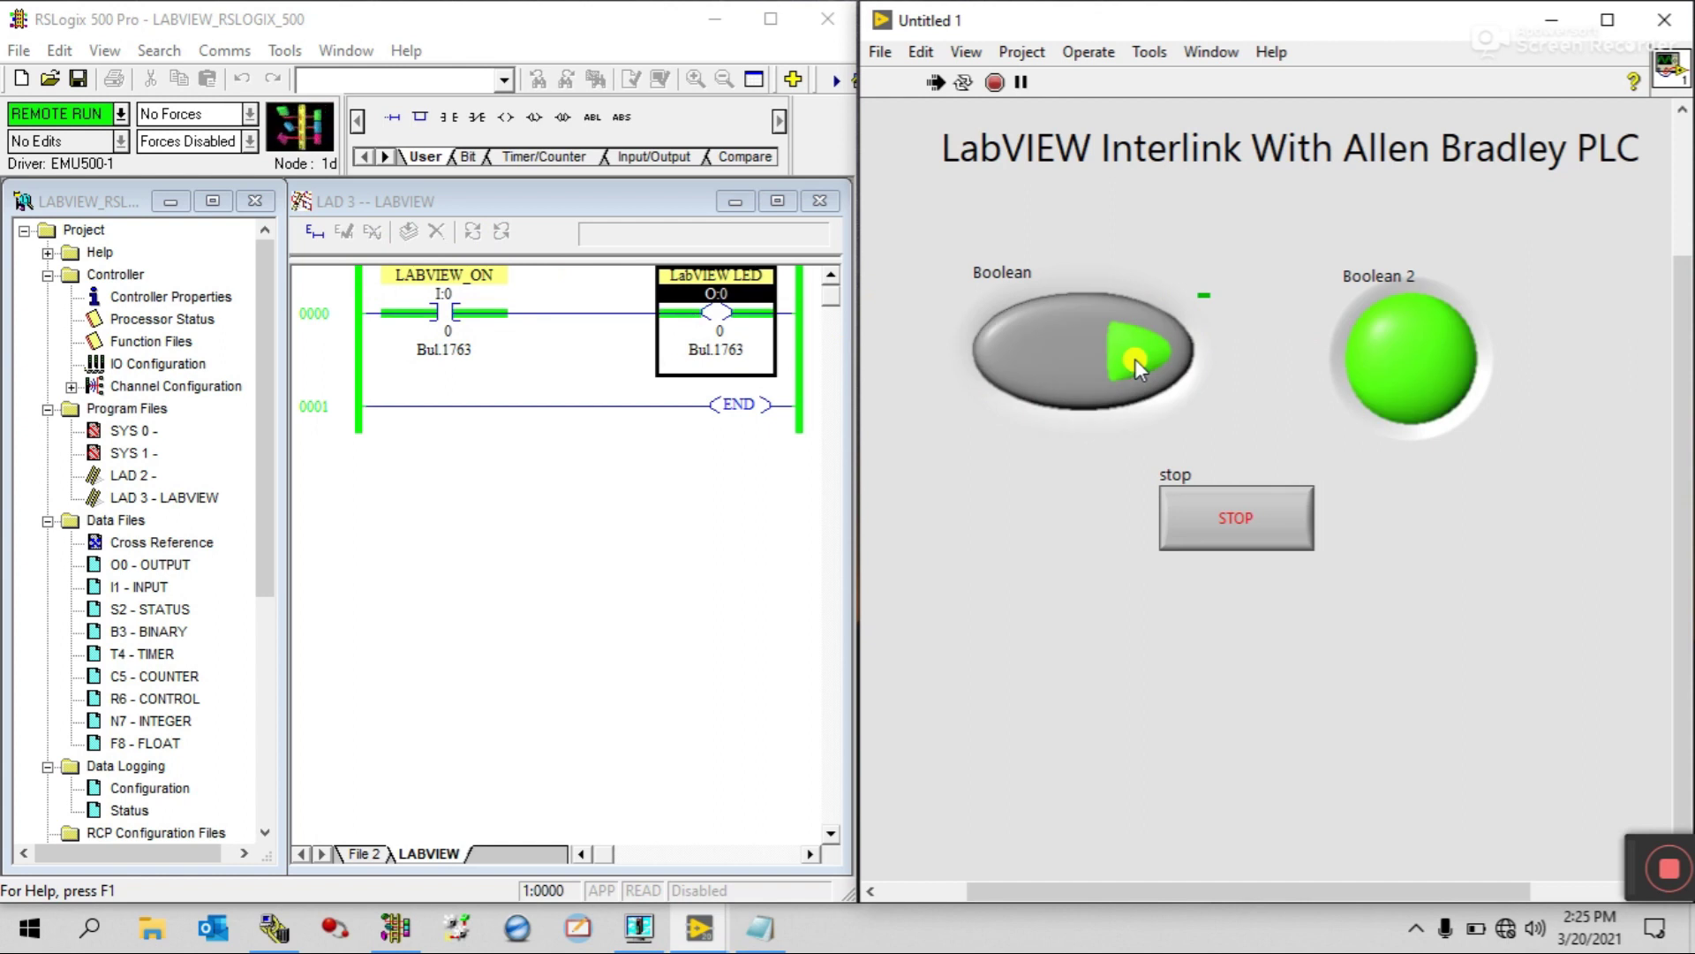
pyautogui.click(1135, 359)
pyautogui.click(1135, 359)
pyautogui.click(1135, 358)
pyautogui.click(1136, 359)
pyautogui.click(1136, 359)
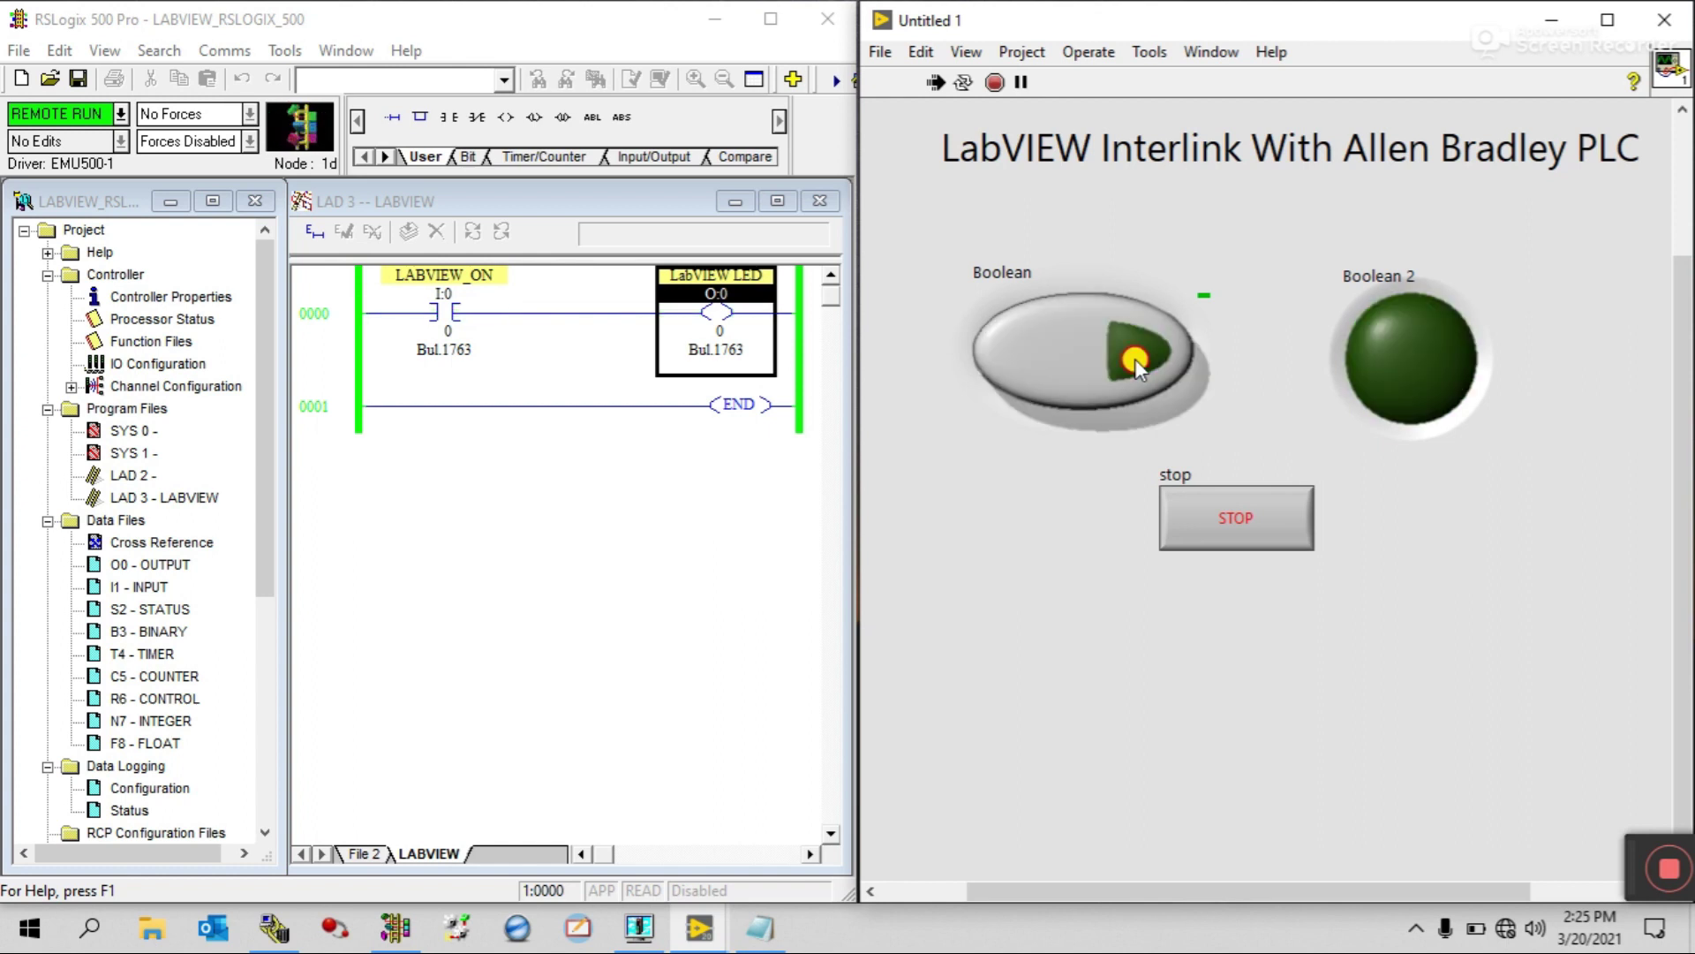
pyautogui.click(1136, 358)
pyautogui.click(1135, 359)
pyautogui.click(1135, 358)
pyautogui.click(1120, 358)
pyautogui.click(1120, 360)
pyautogui.click(1119, 359)
pyautogui.click(1119, 360)
pyautogui.click(1120, 360)
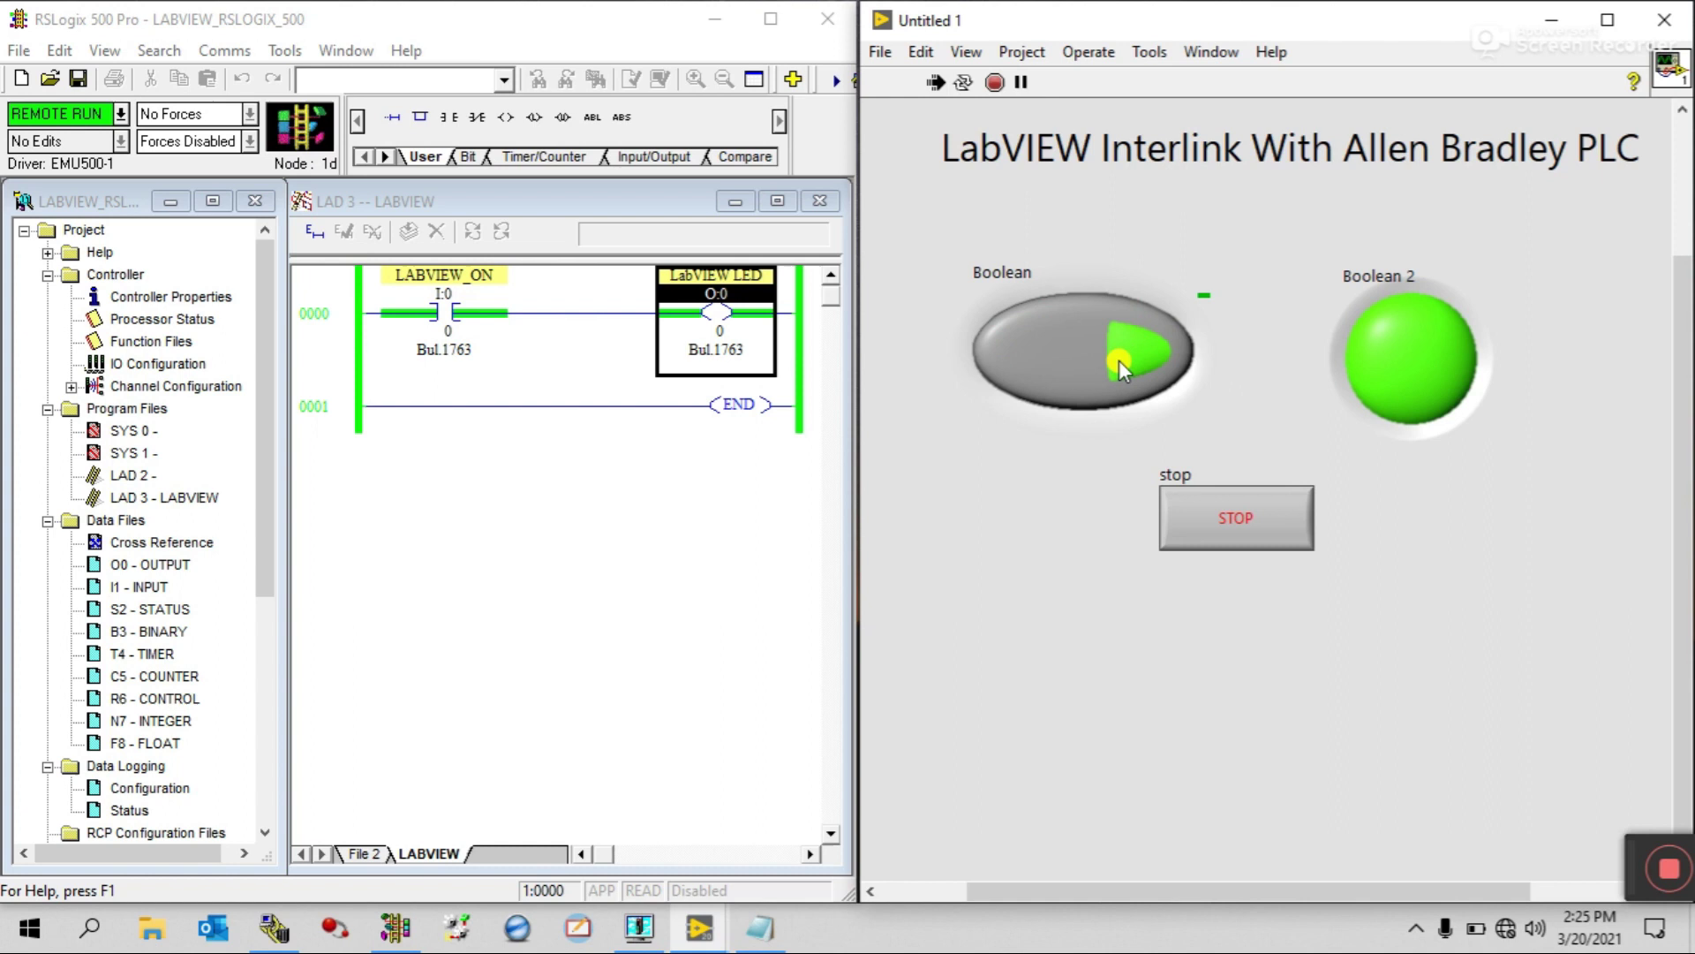
pyautogui.click(1120, 359)
pyautogui.click(992, 83)
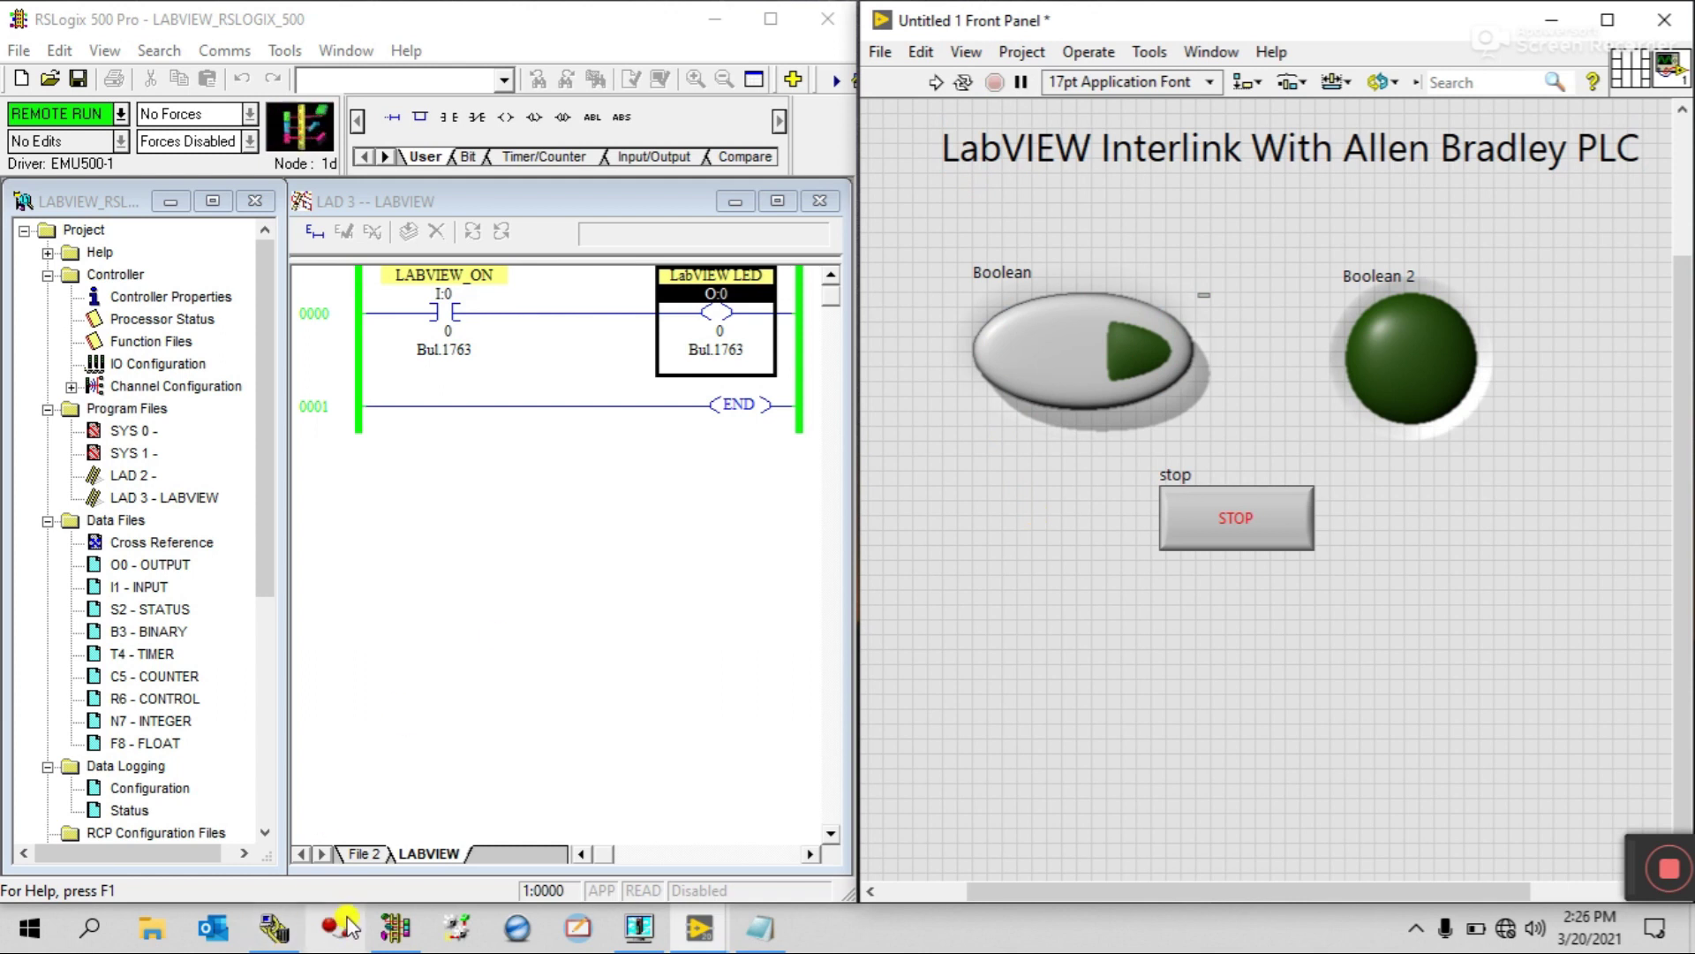
# Bring RSLinx's RSWho window forward and look through its DDE/OPC menu
pyautogui.click(274, 927)
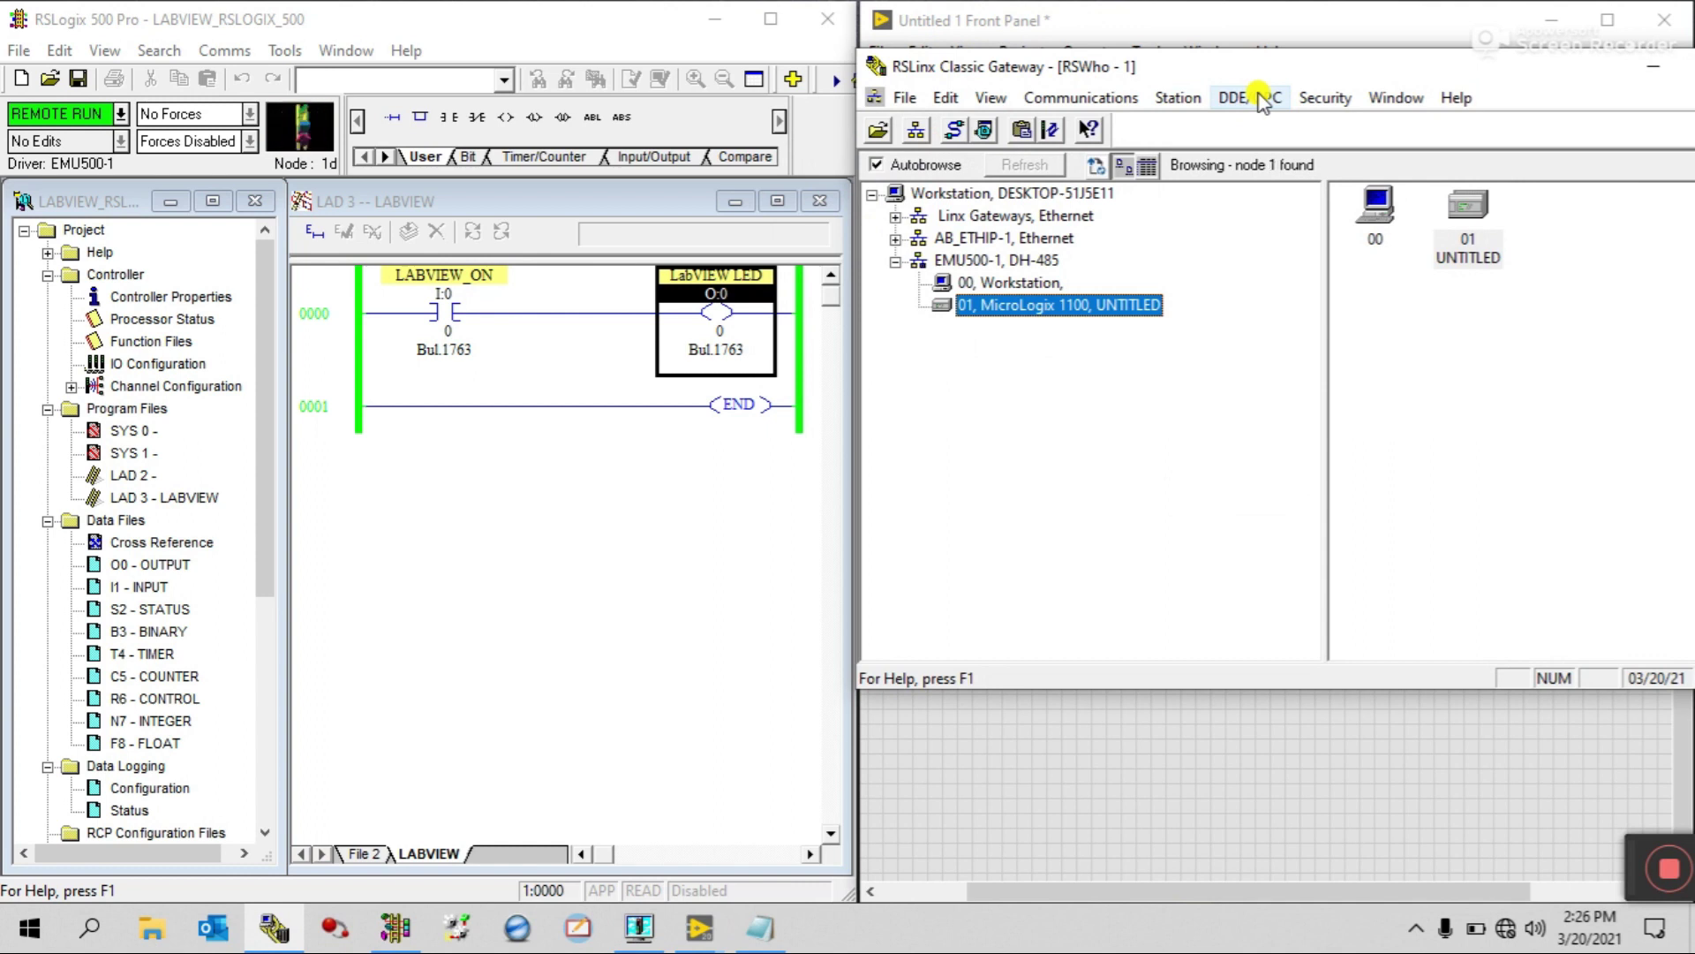
pyautogui.click(1259, 101)
pyautogui.moveTo(1175, 101)
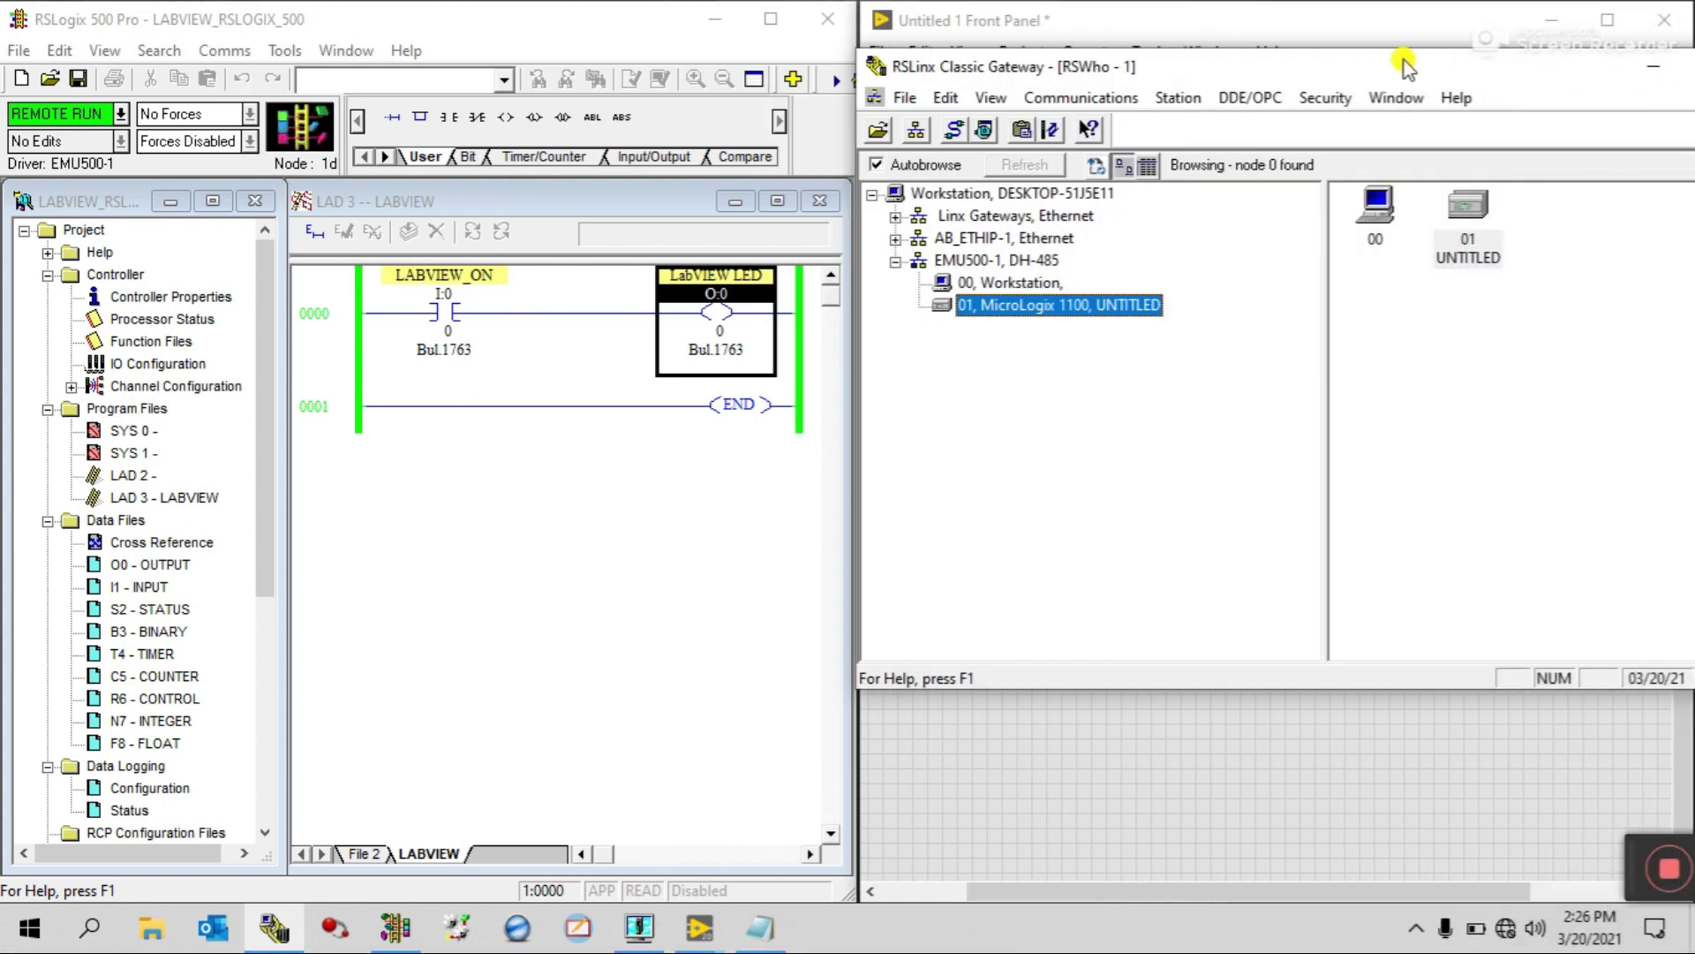